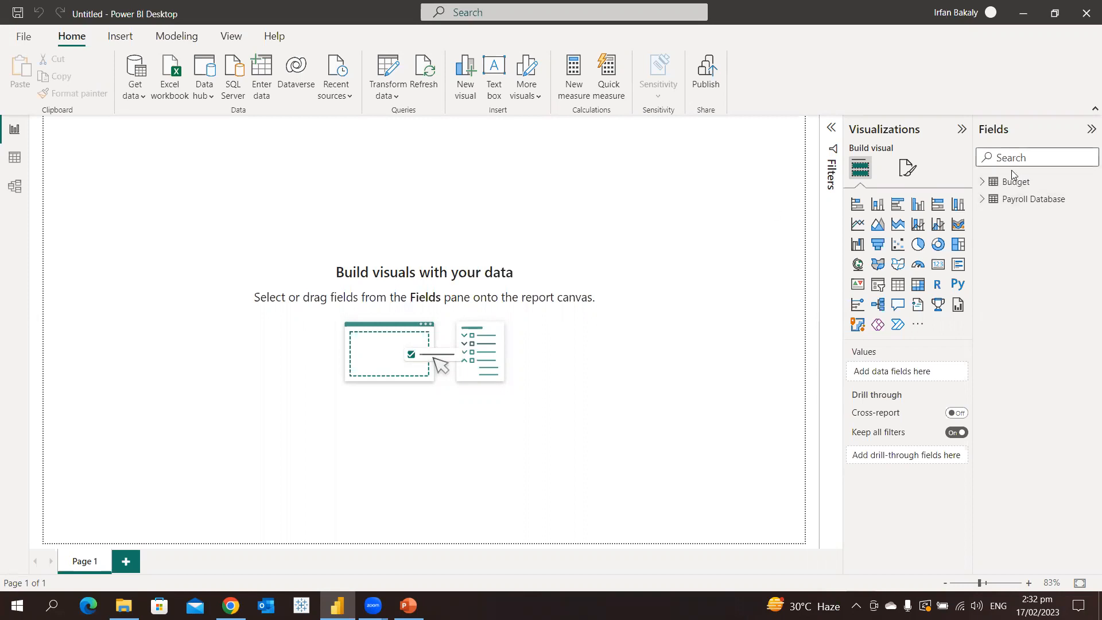
Expand the Payroll Database fields, widen the field list and examine the date hierarchy levels under Confirmation Date.
click(983, 199)
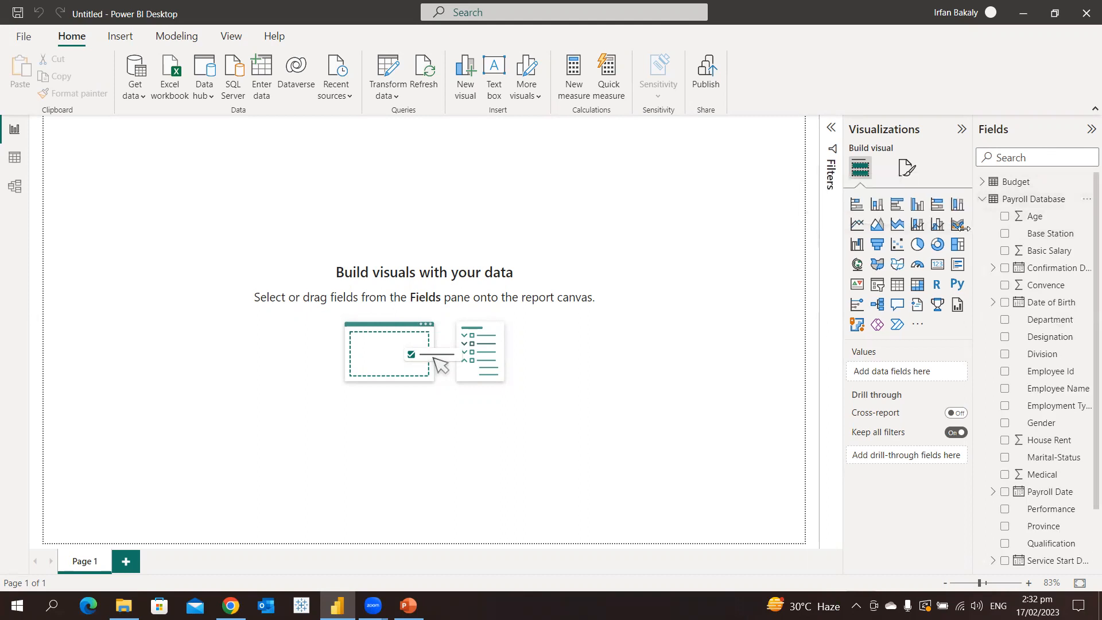
drag(974, 227, 954, 235)
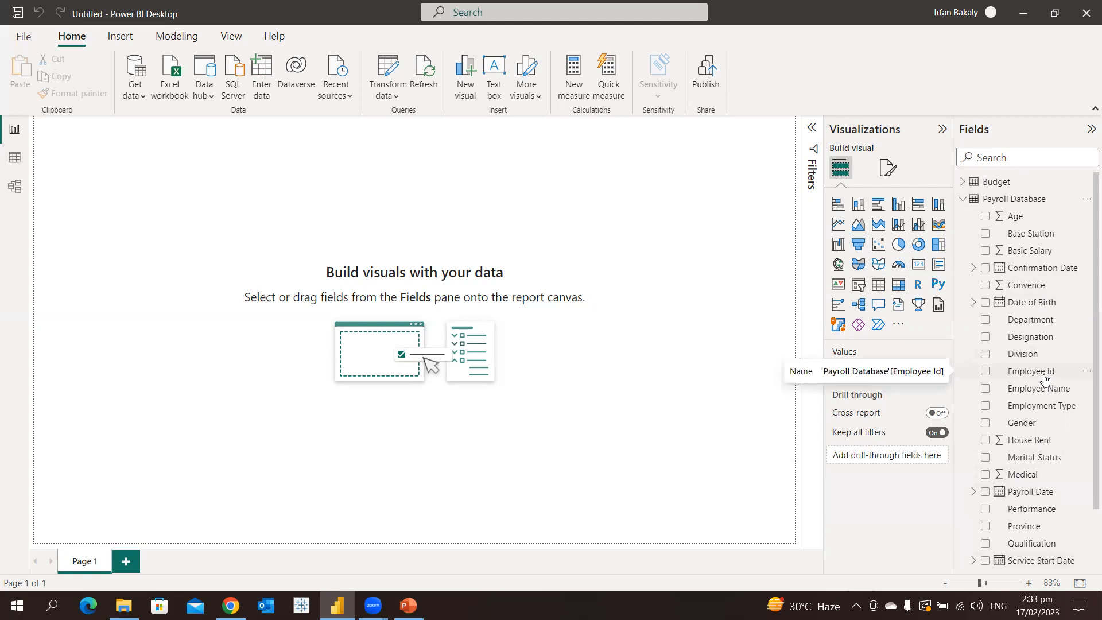
click(973, 267)
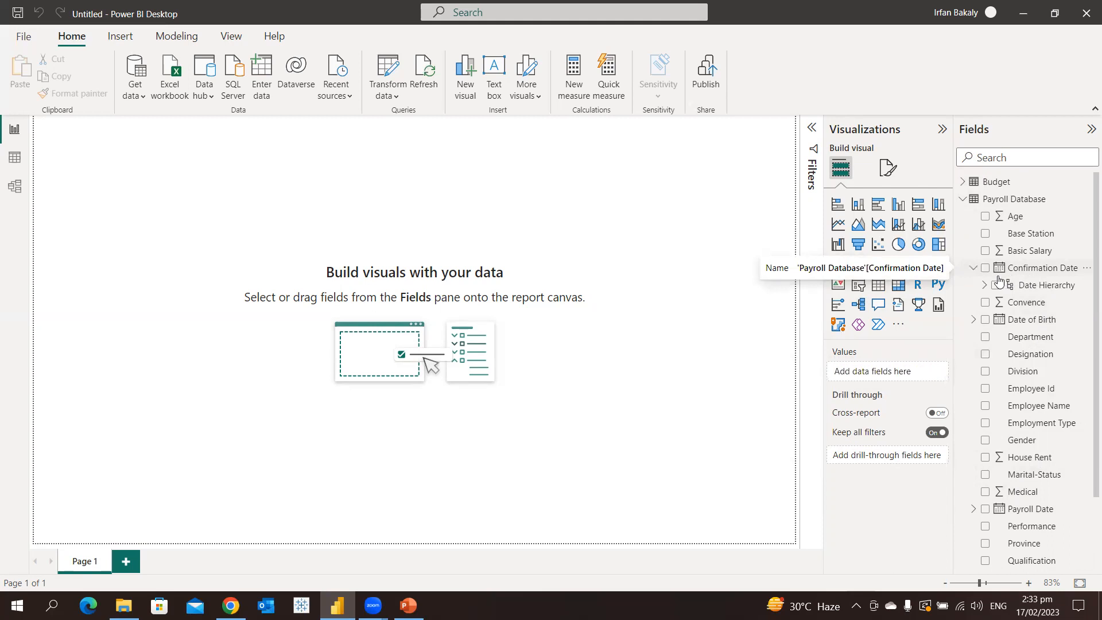
click(982, 285)
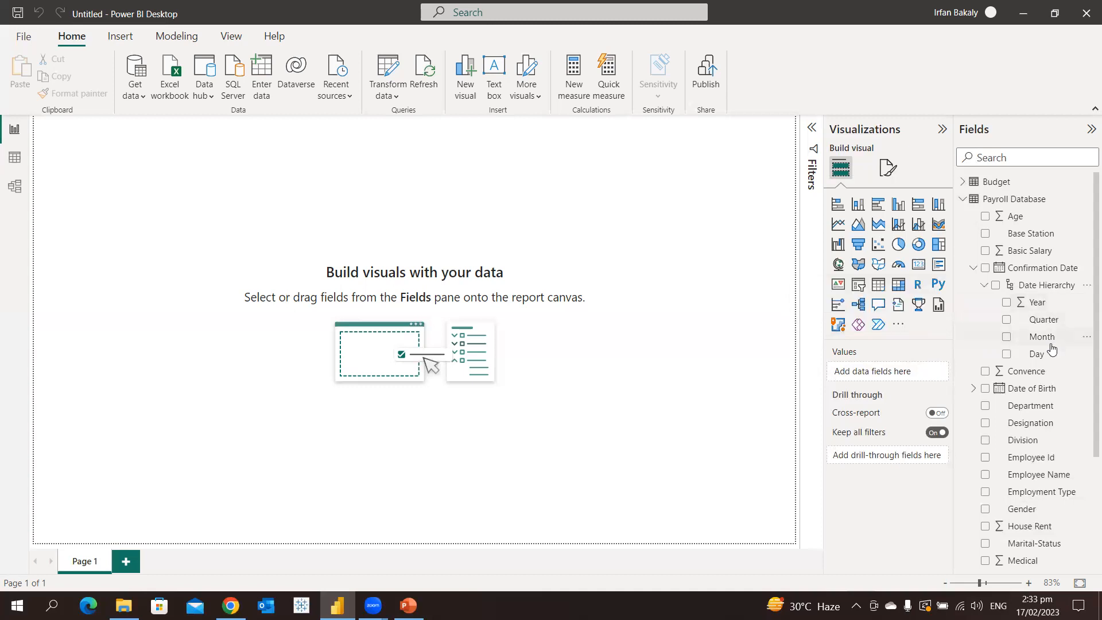
click(983, 287)
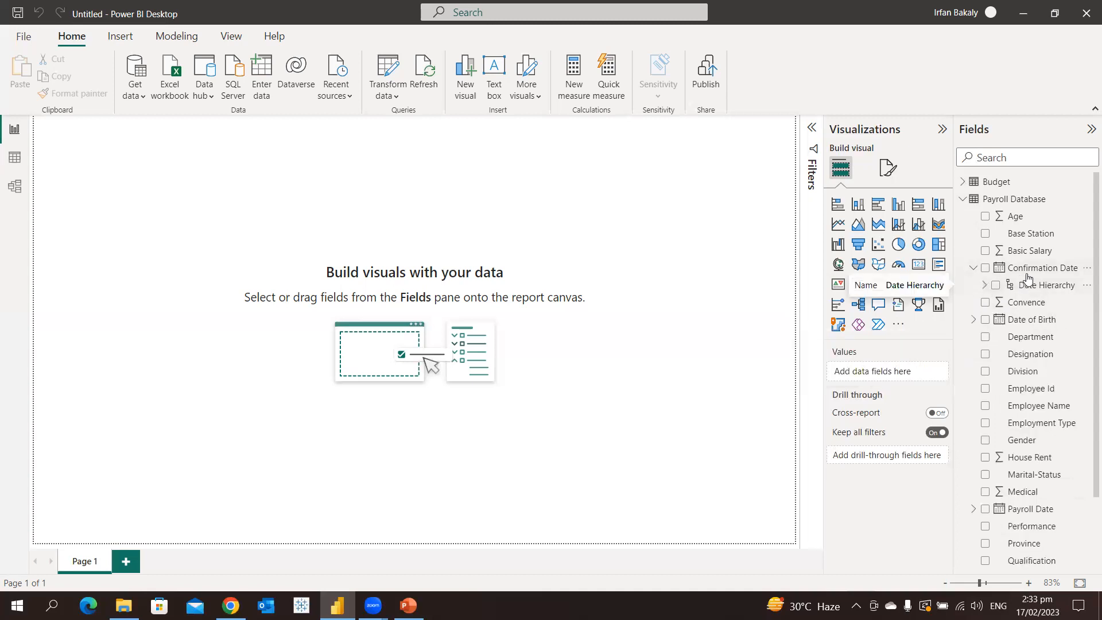
click(975, 270)
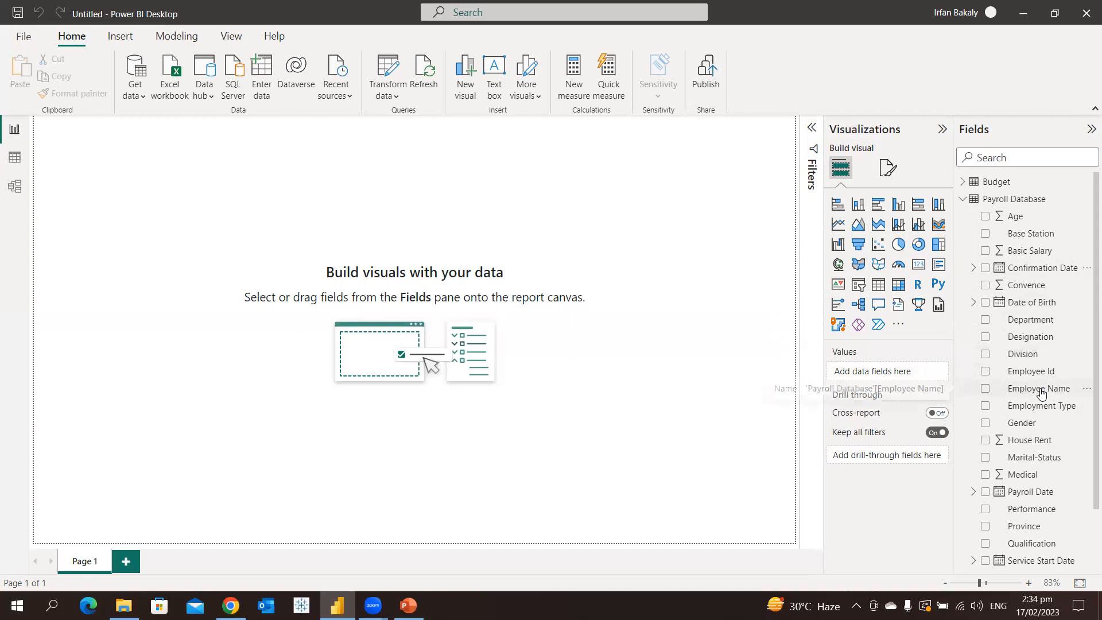
Display the Payroll Database table's records in Data view and expand its list of fields.
click(12, 161)
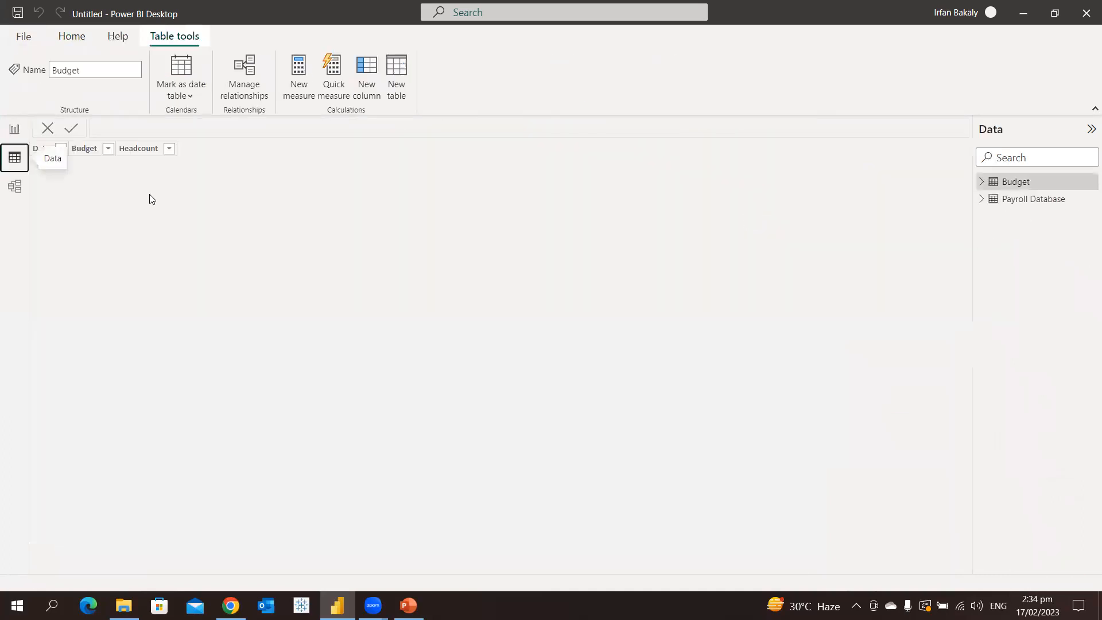
click(1019, 202)
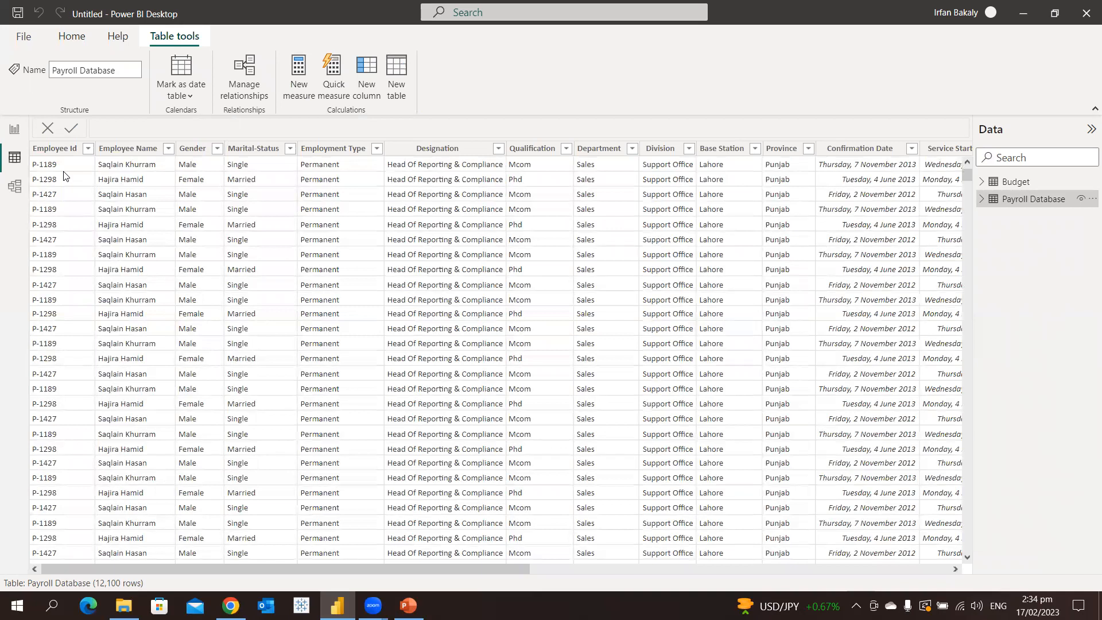
click(982, 199)
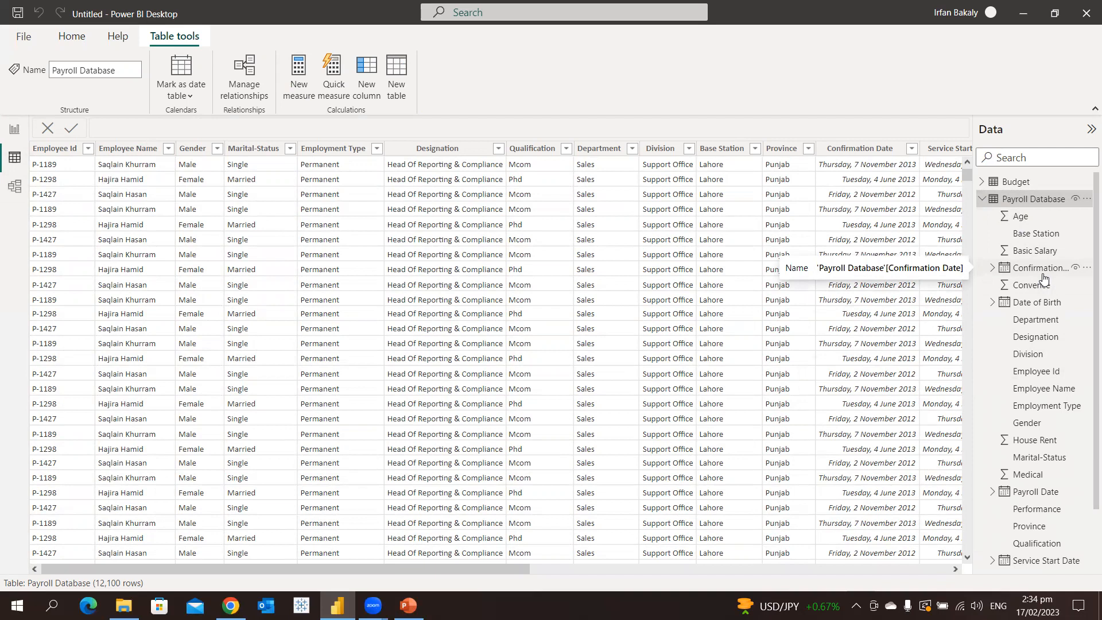
Search the data fields for "gen" to locate the Gender field, and clear the search.
click(1031, 158)
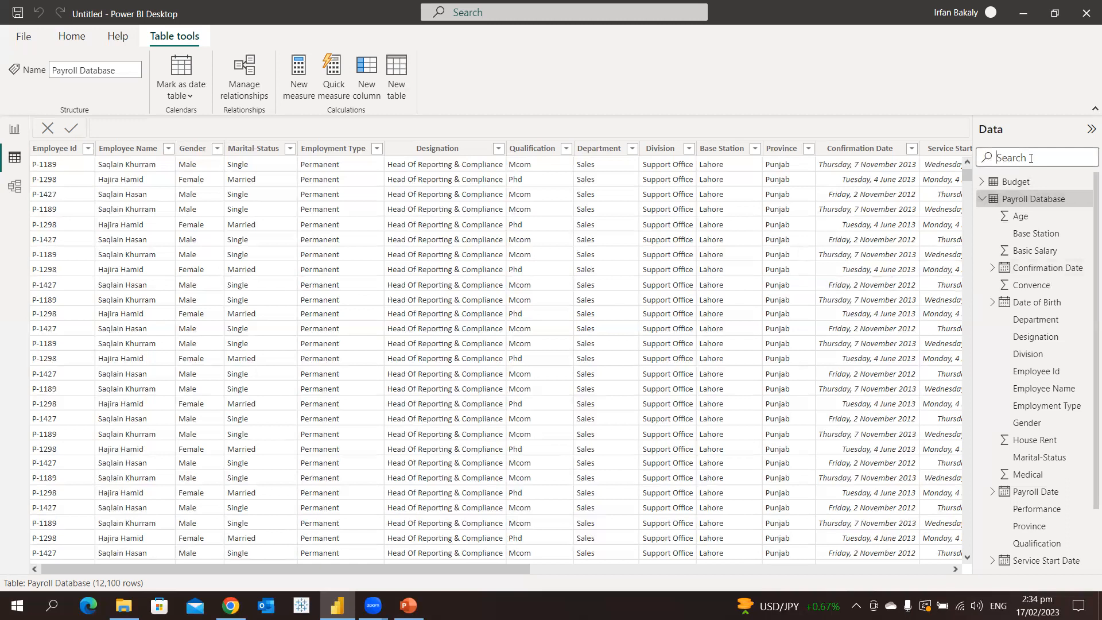
text(geb)
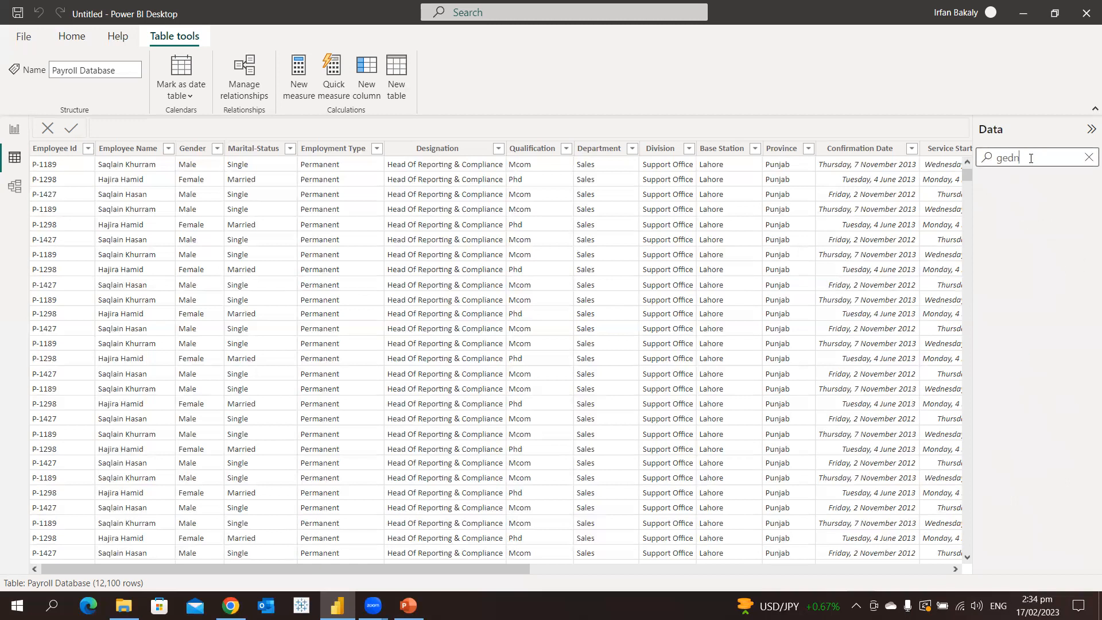
key(BackSpace)
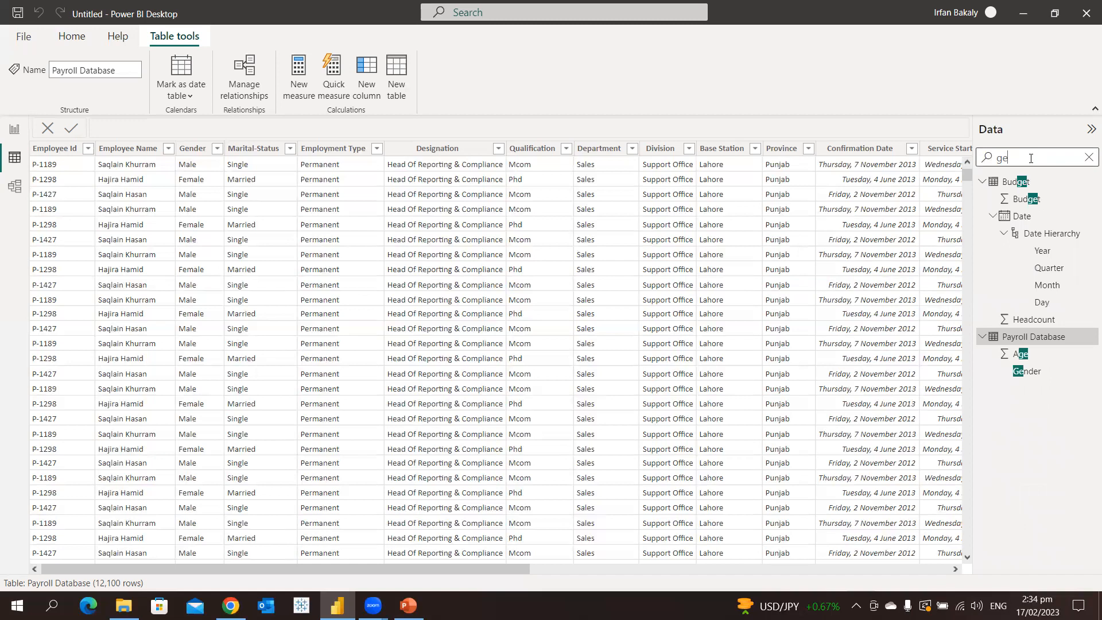
text(n)
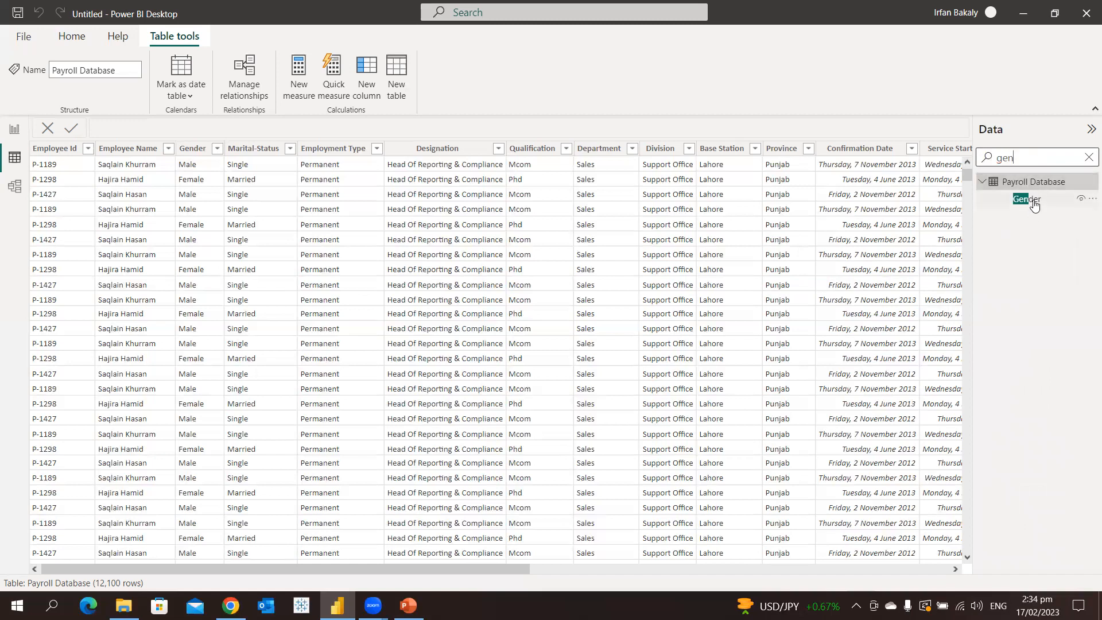
click(1089, 158)
Format the Confirmation Date column of the Payroll Database table as 14-Mar-2001 (dd-mmm-yyyy).
click(479, 233)
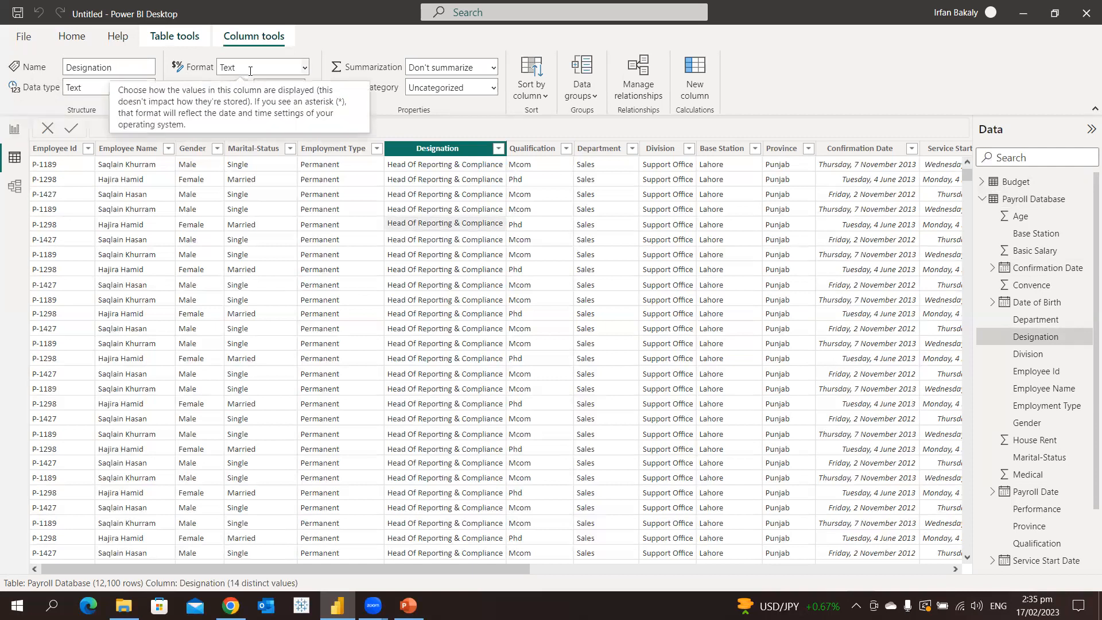
drag(496, 566, 667, 568)
click(722, 569)
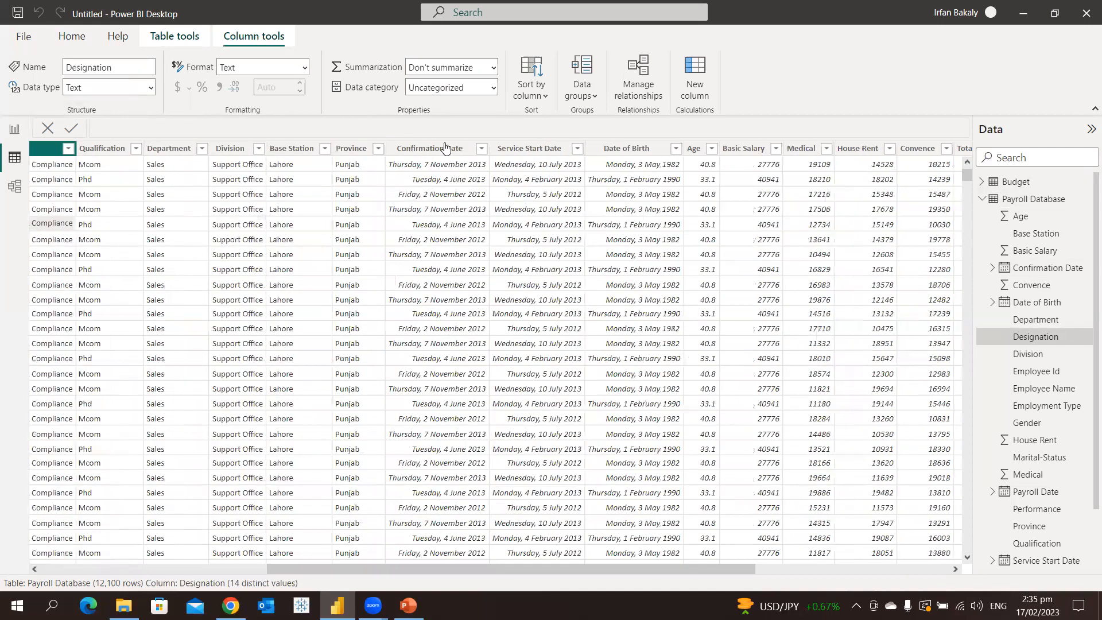
click(445, 147)
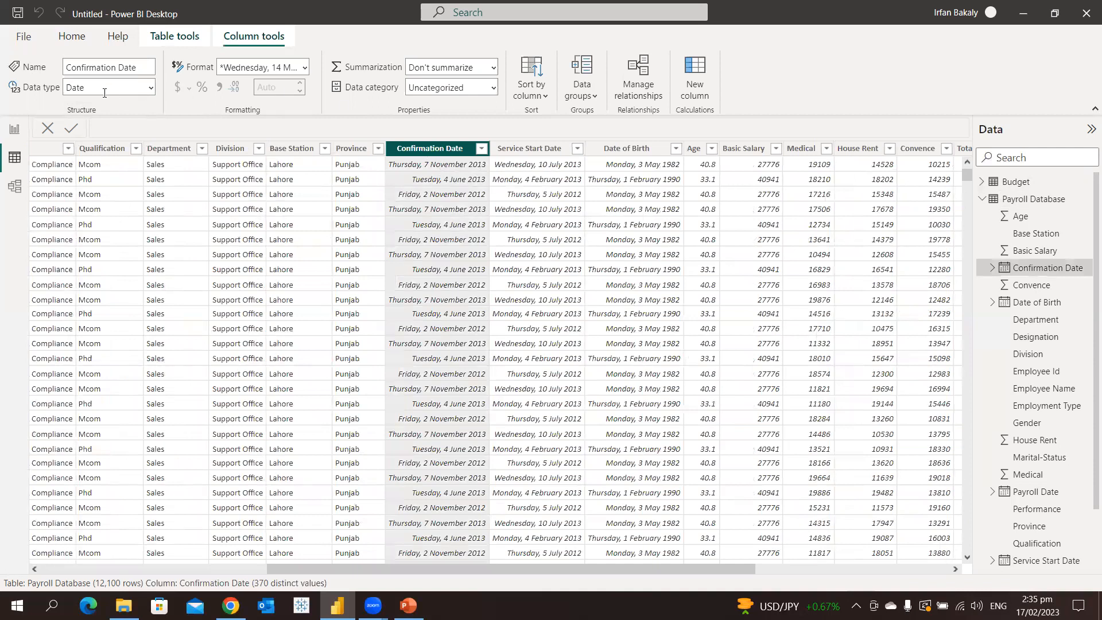
click(305, 68)
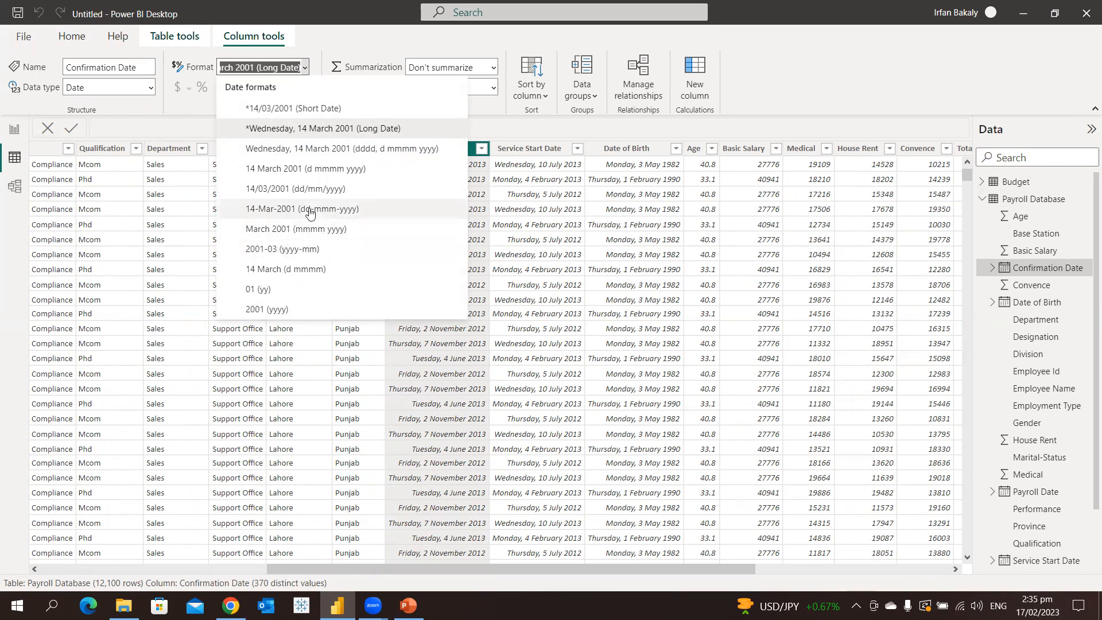
click(360, 209)
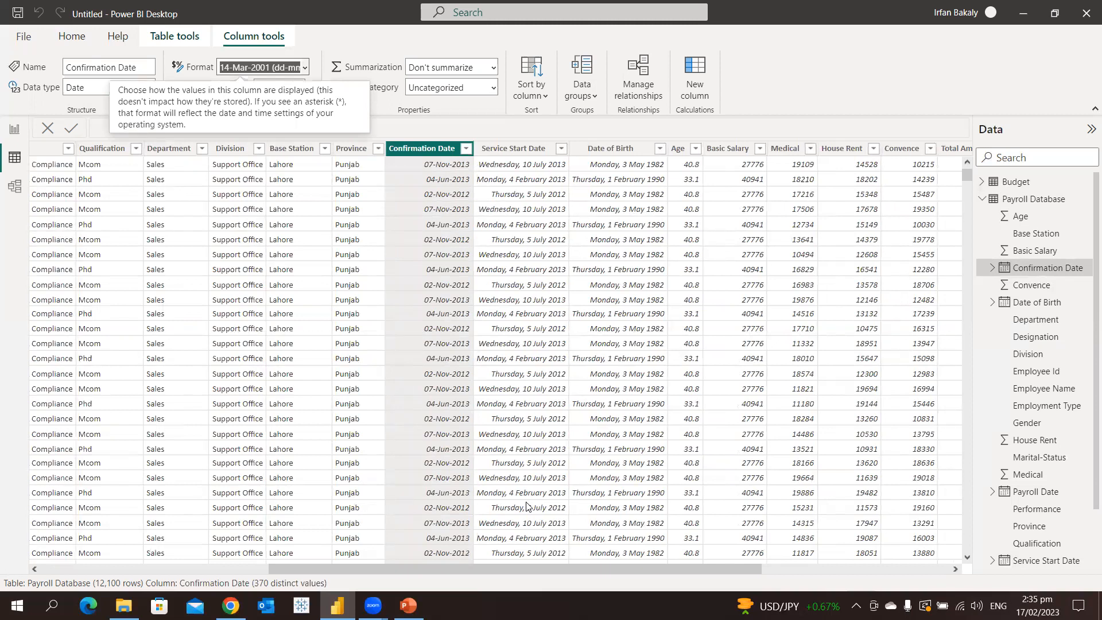
Check the data type and format of the Service Start Date and Date of Birth columns.
click(517, 153)
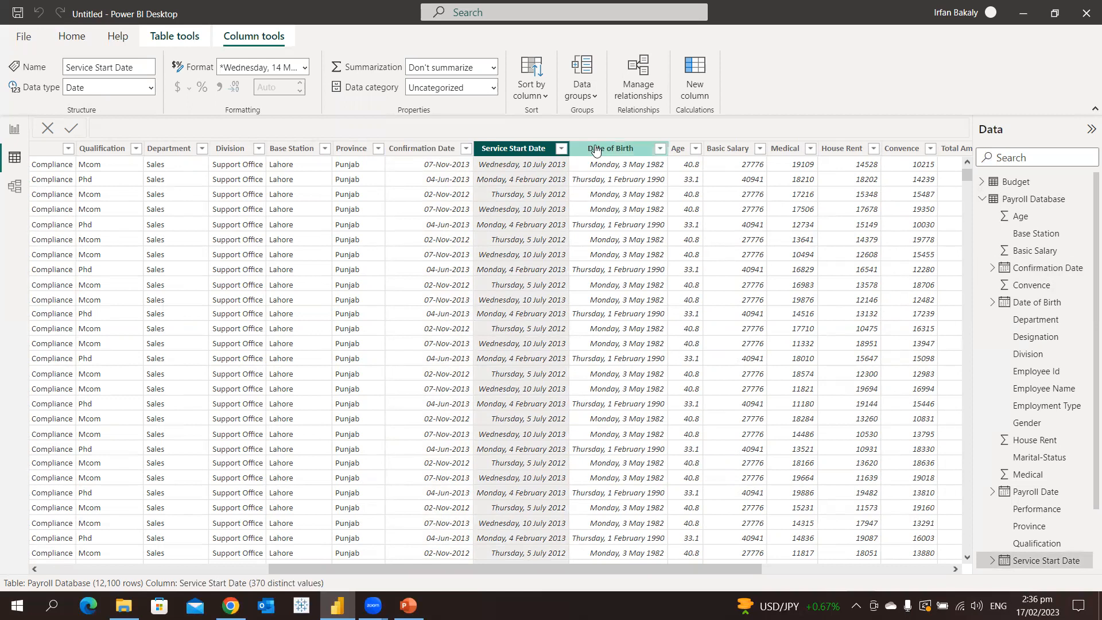
click(601, 151)
click(528, 150)
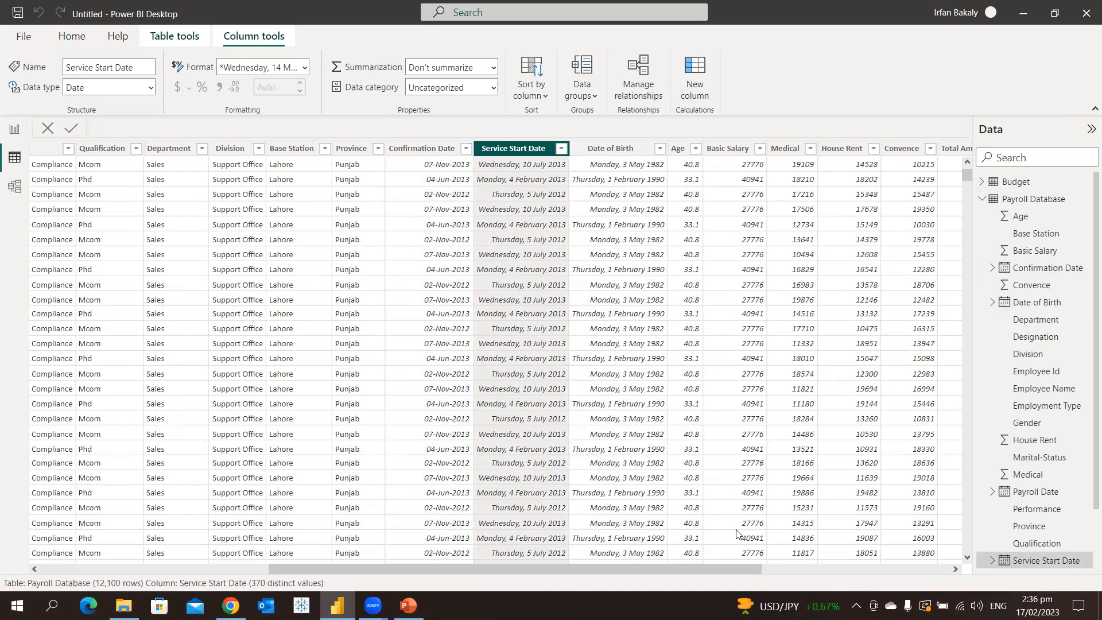
Format the Take Home column with a thousands separator and 0 decimal places.
drag(774, 570, 901, 576)
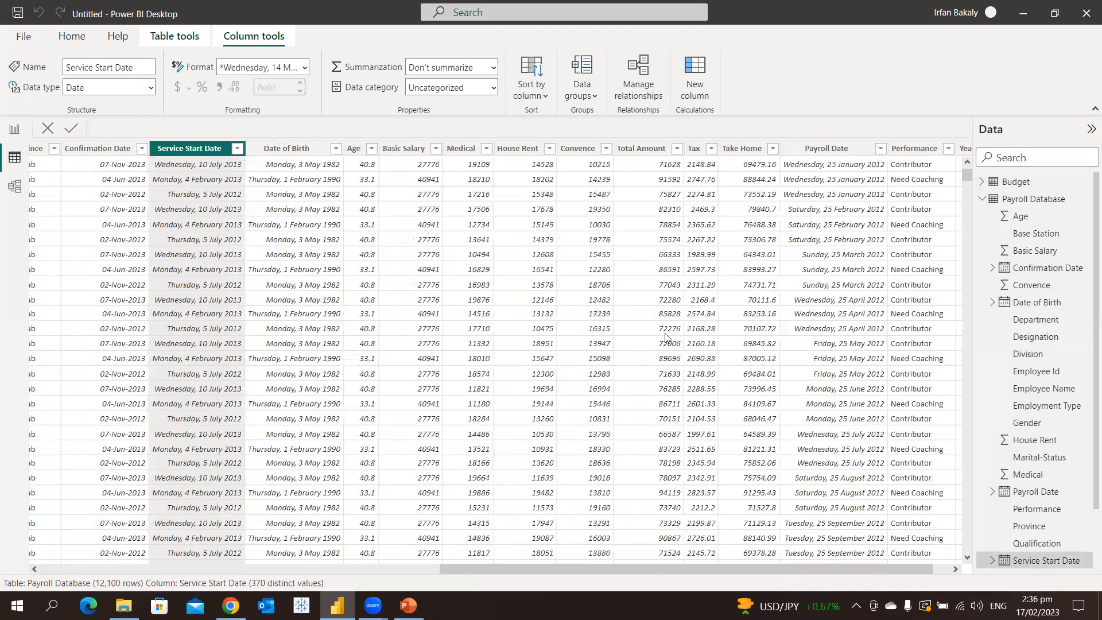
click(741, 148)
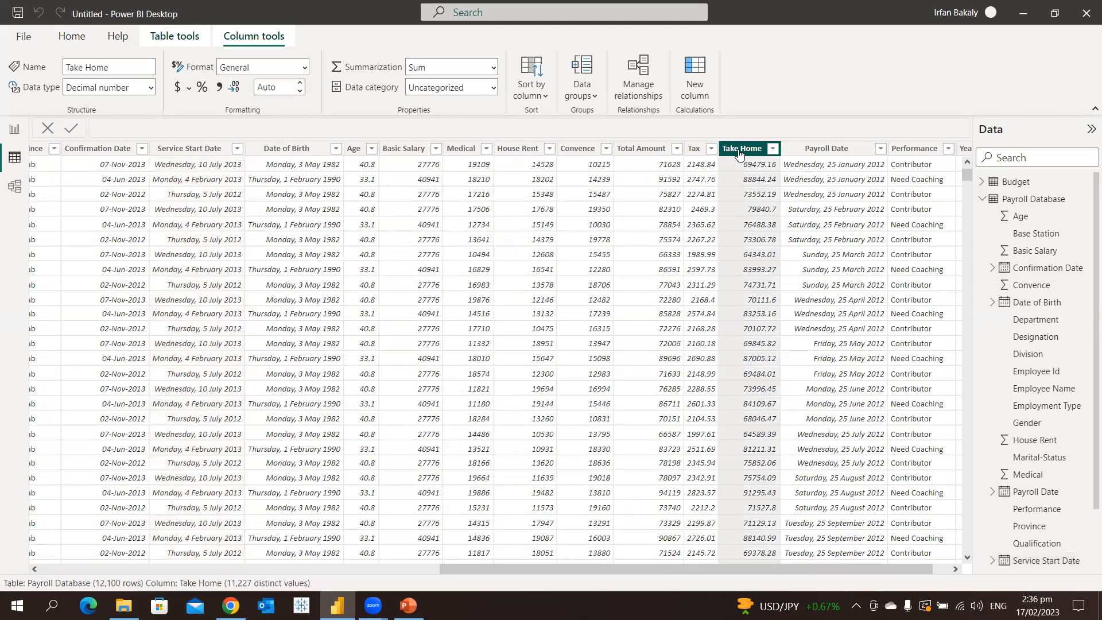
click(219, 88)
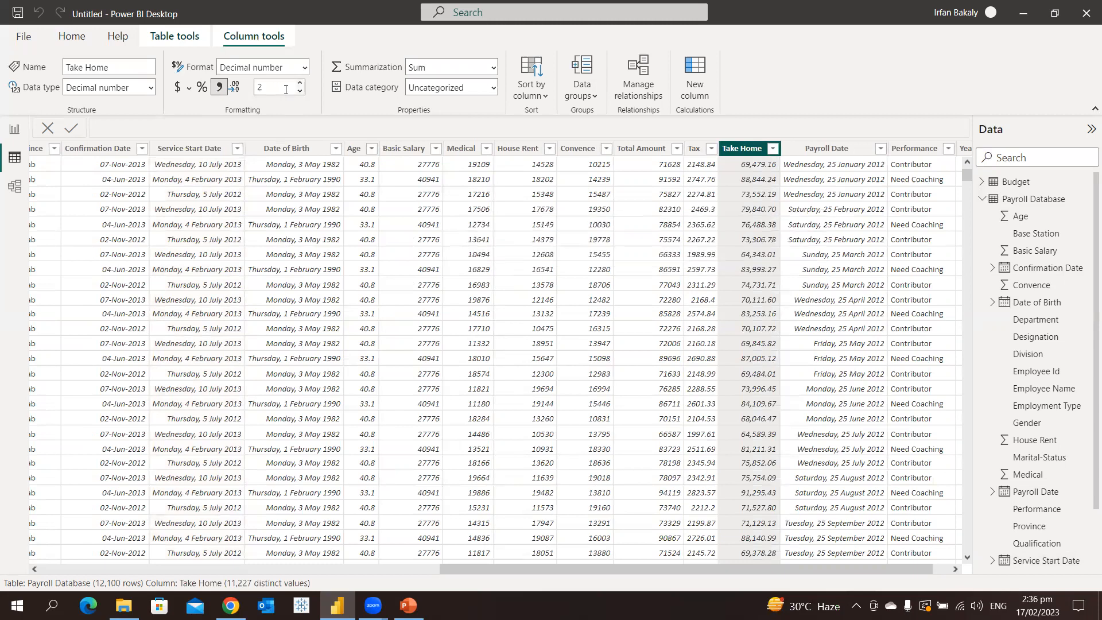
click(266, 82)
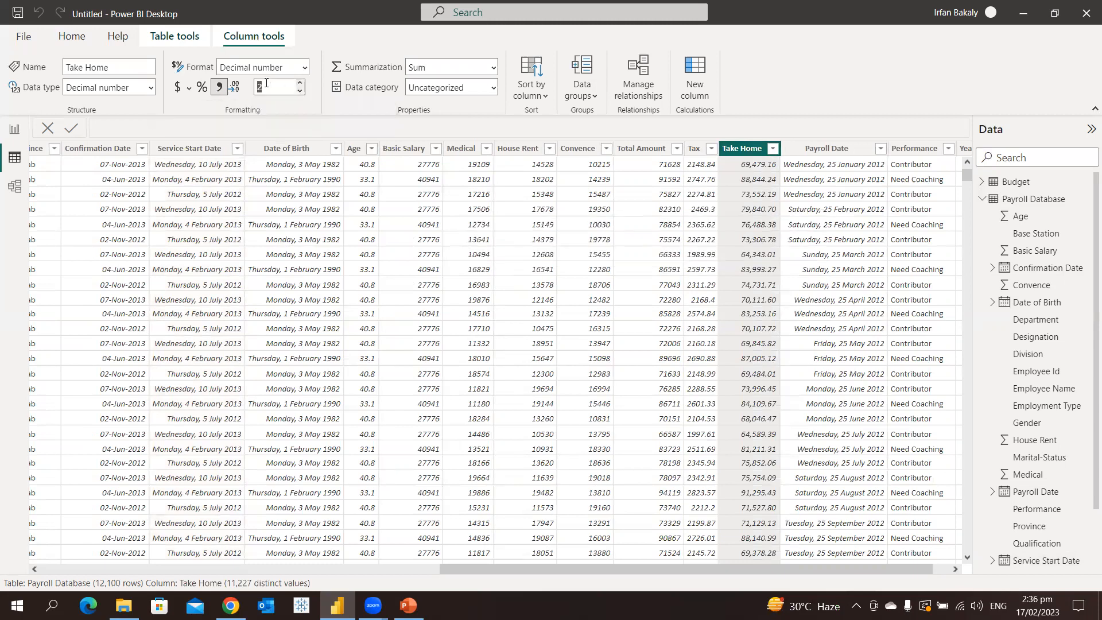
text(0)
key(Return)
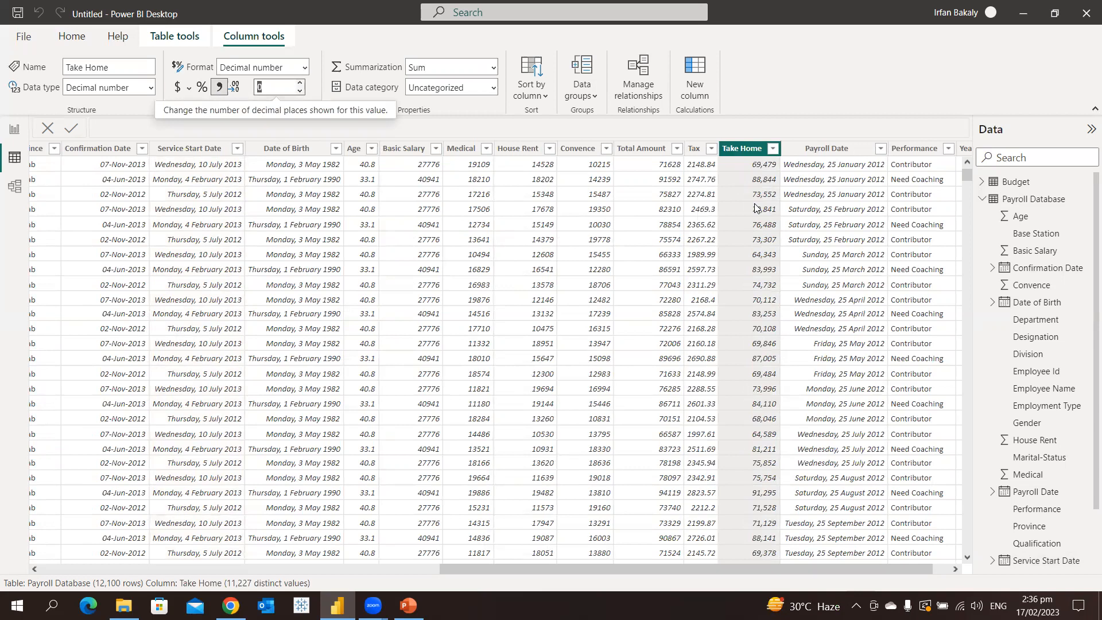
Examine the Budget and Payroll Database tables in Model view, and return to Report view.
click(306, 259)
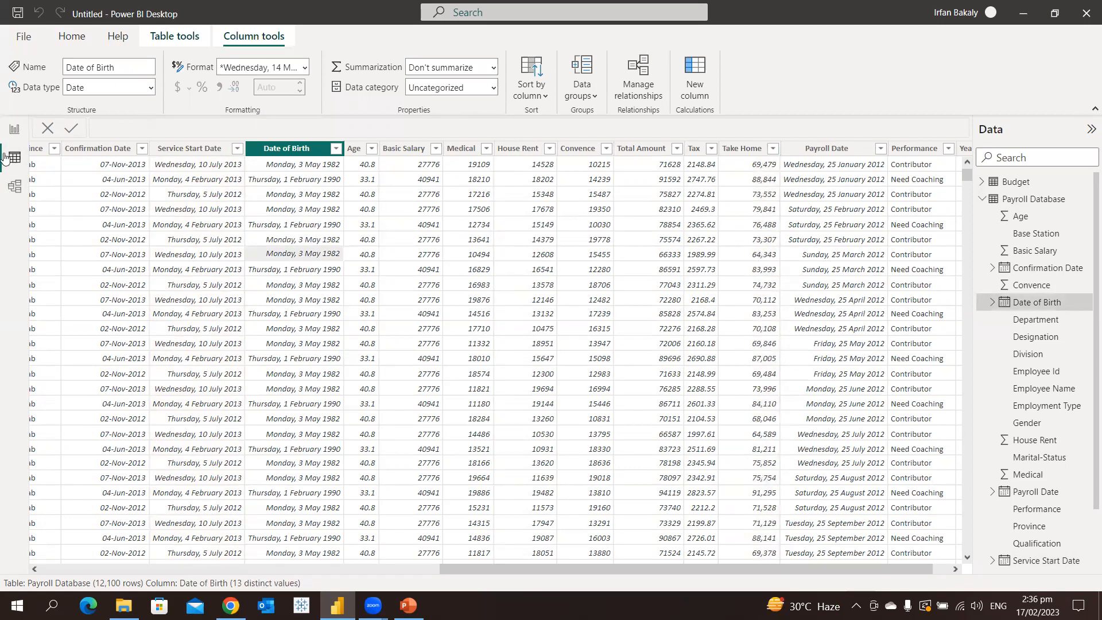
click(14, 194)
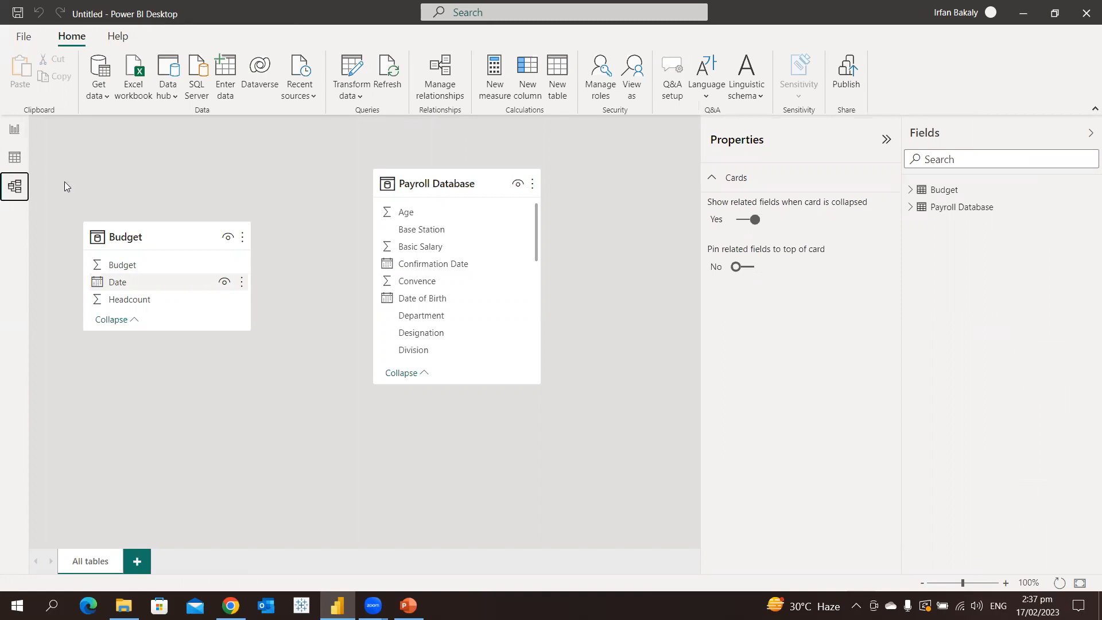
click(13, 130)
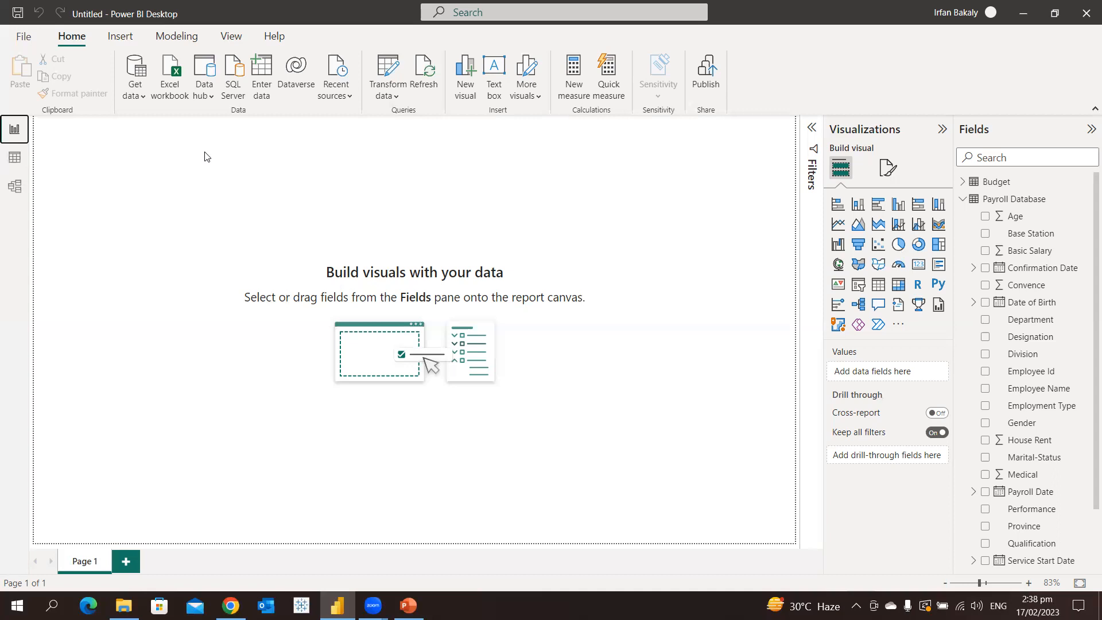
Launch Excel and create a blank workbook.
key(super+r)
text(excel)
key(Return)
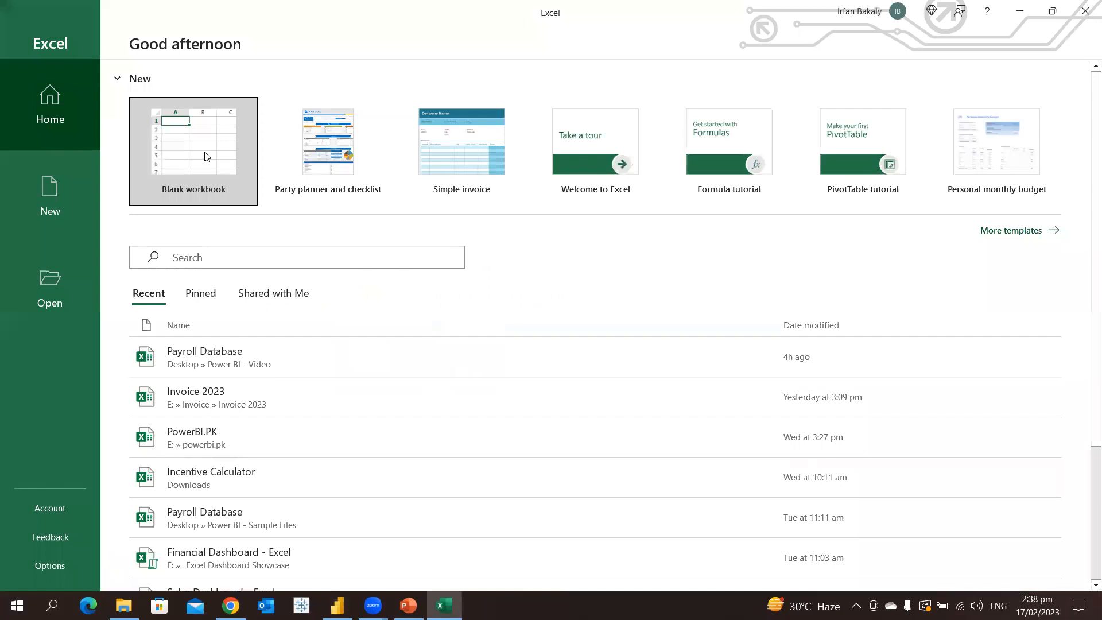
click(204, 151)
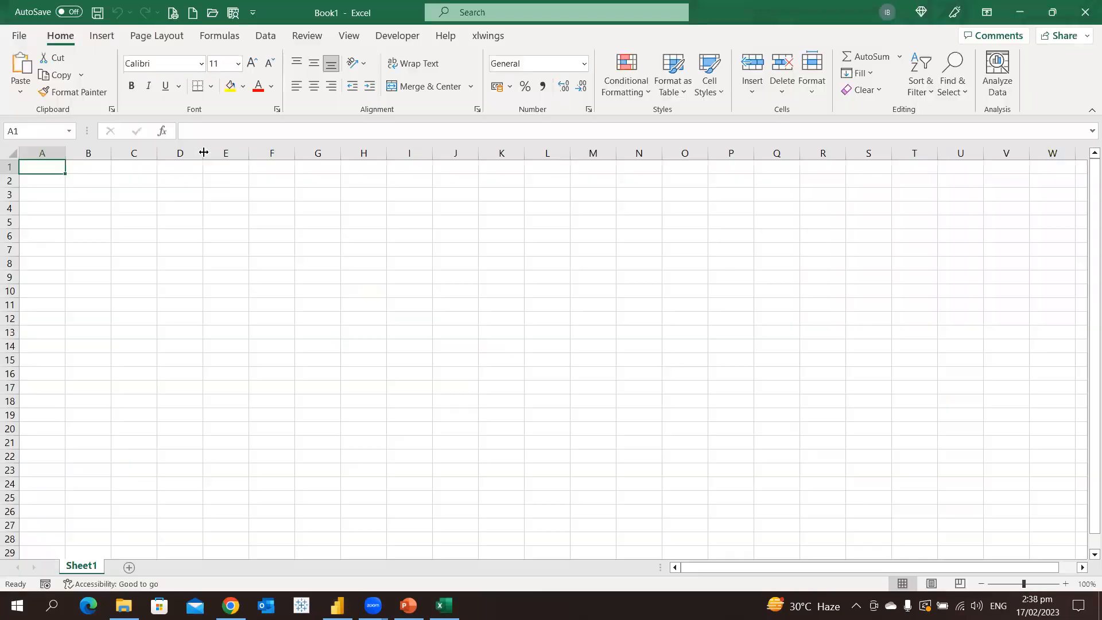
Widen column A to roughly twice its width and enter Card, Visuals and Filter in cells A1 to A3.
scroll(260, 275, up, 6)
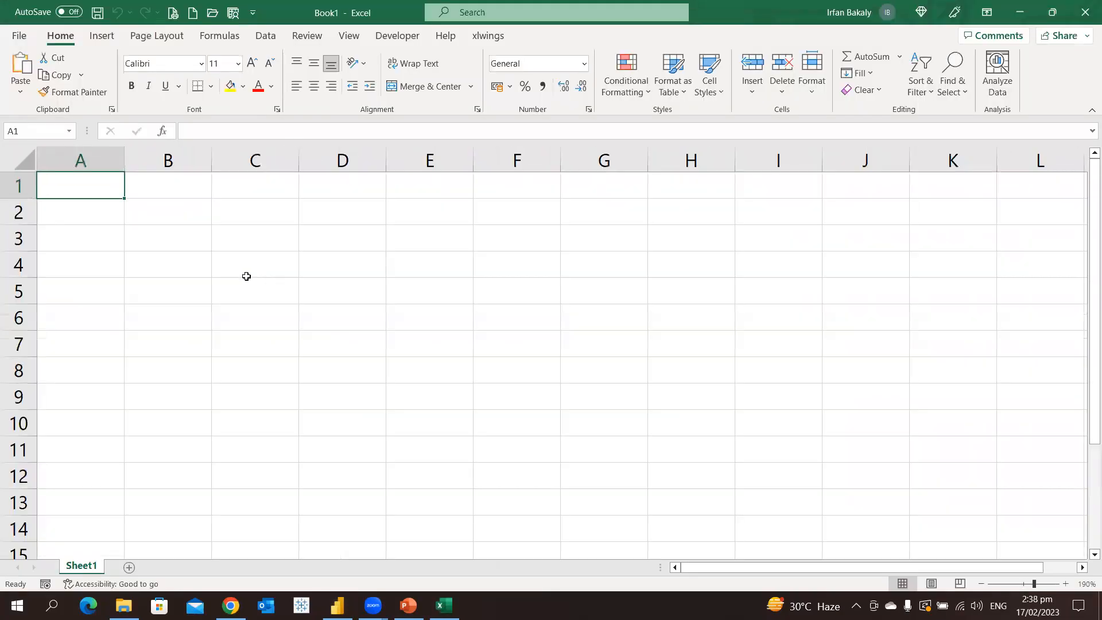
drag(124, 156, 235, 155)
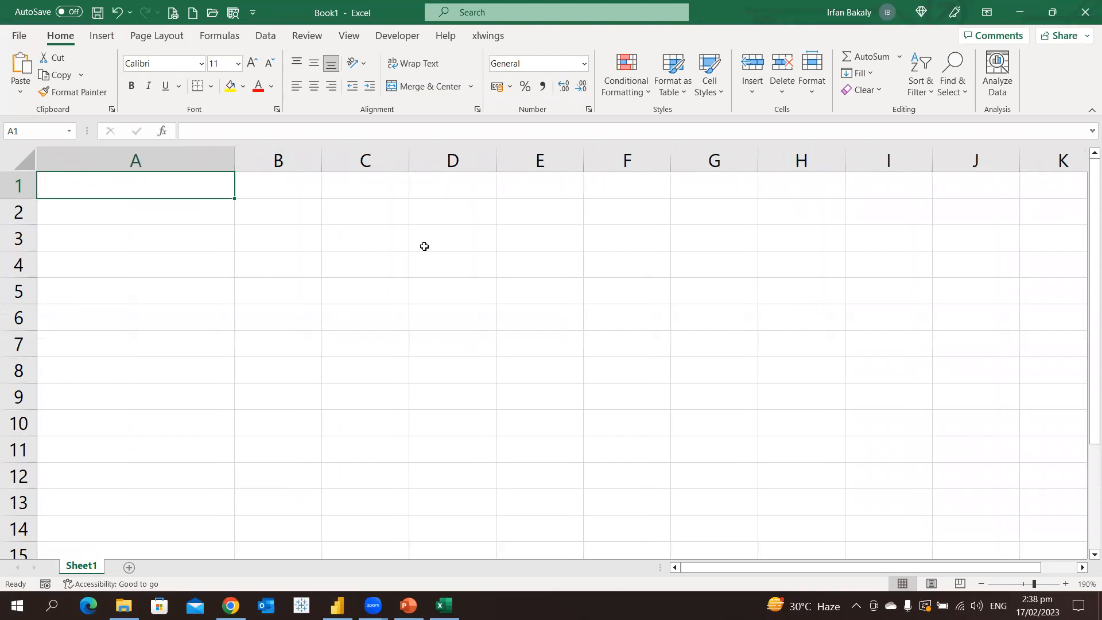
text(Card)
key(Return)
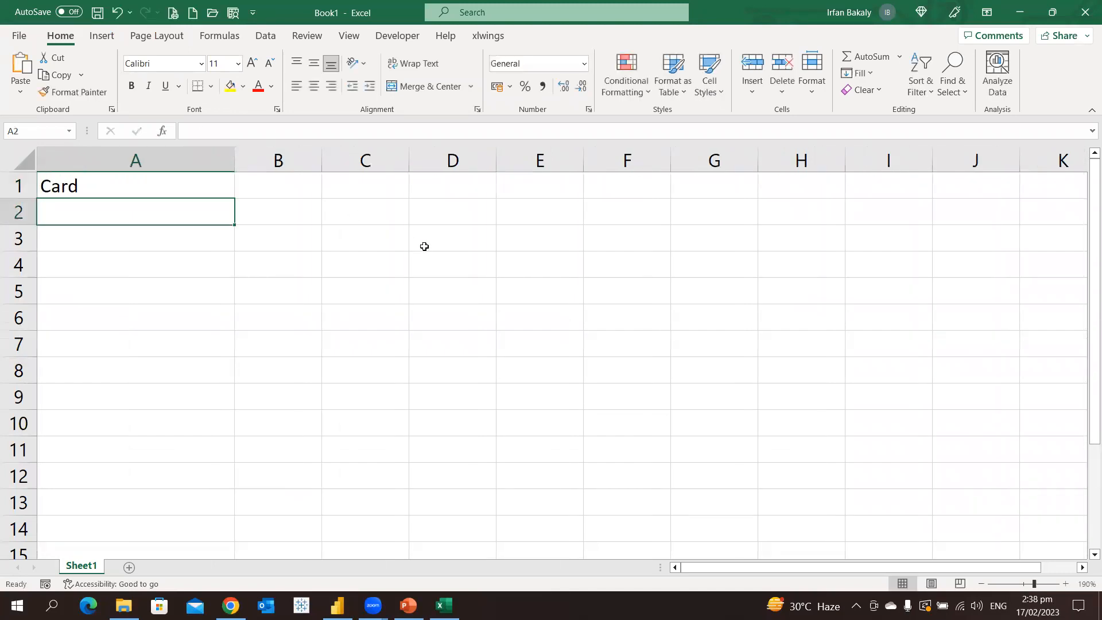
text(Visuals)
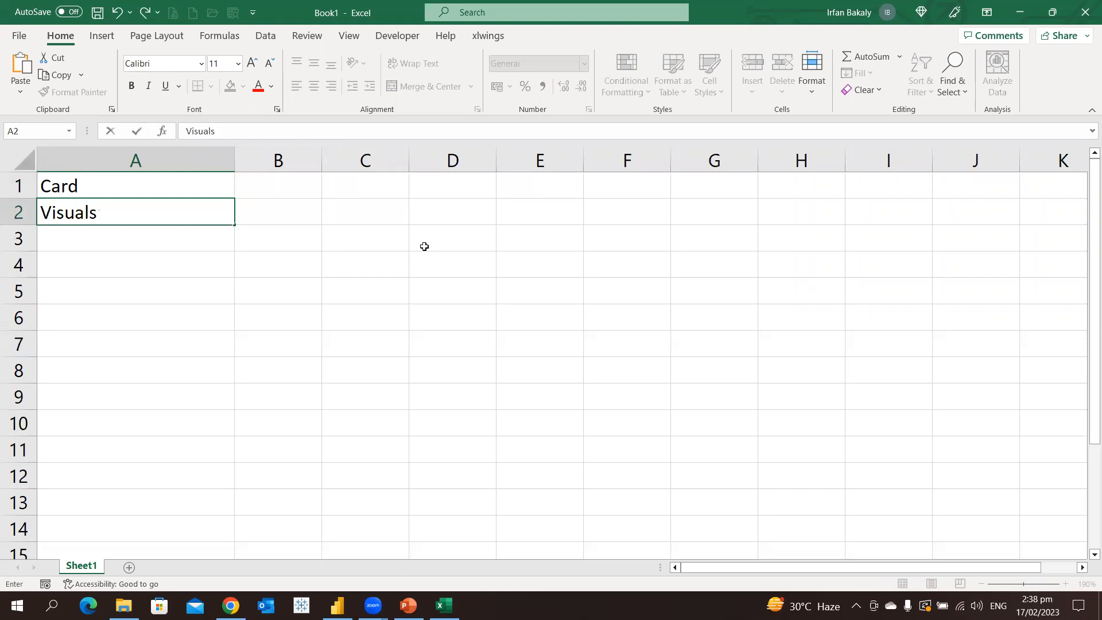
key(Return)
text(Filter)
key(Return)
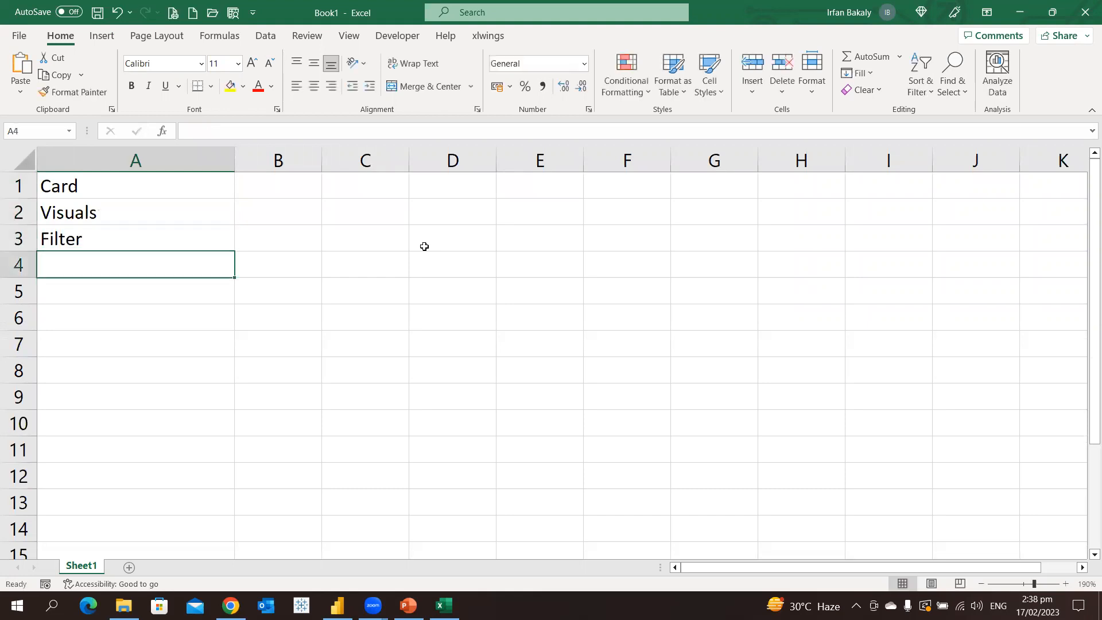
Review the planned Card, Visuals and Filter entries in cells A1 to A3 of the Excel sheet.
key(Up)
key(Up)
key(Up)
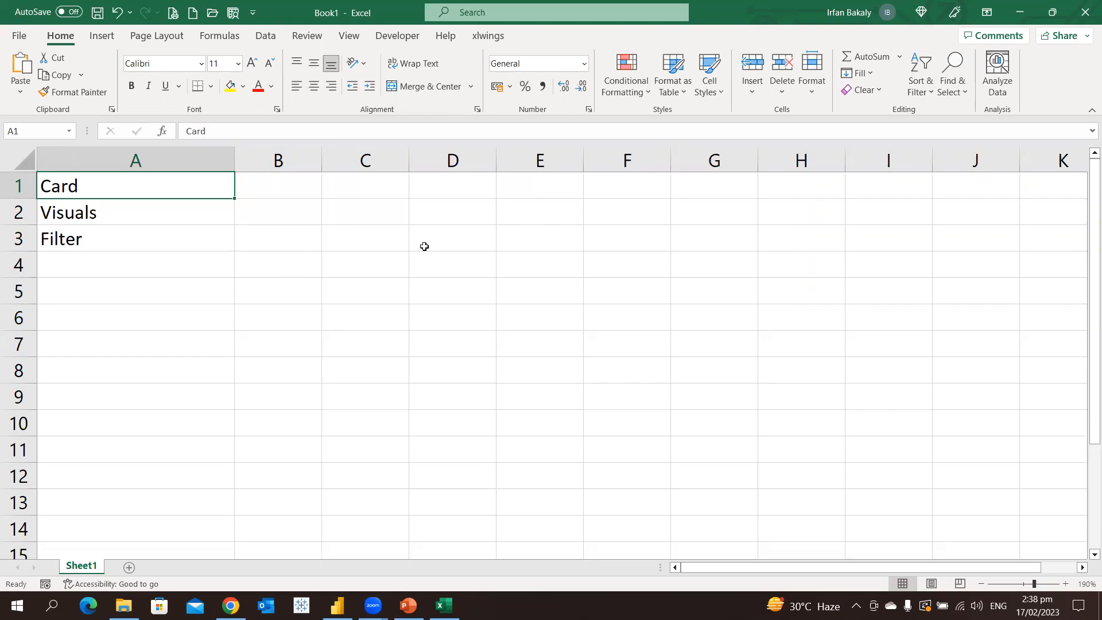
key(Right)
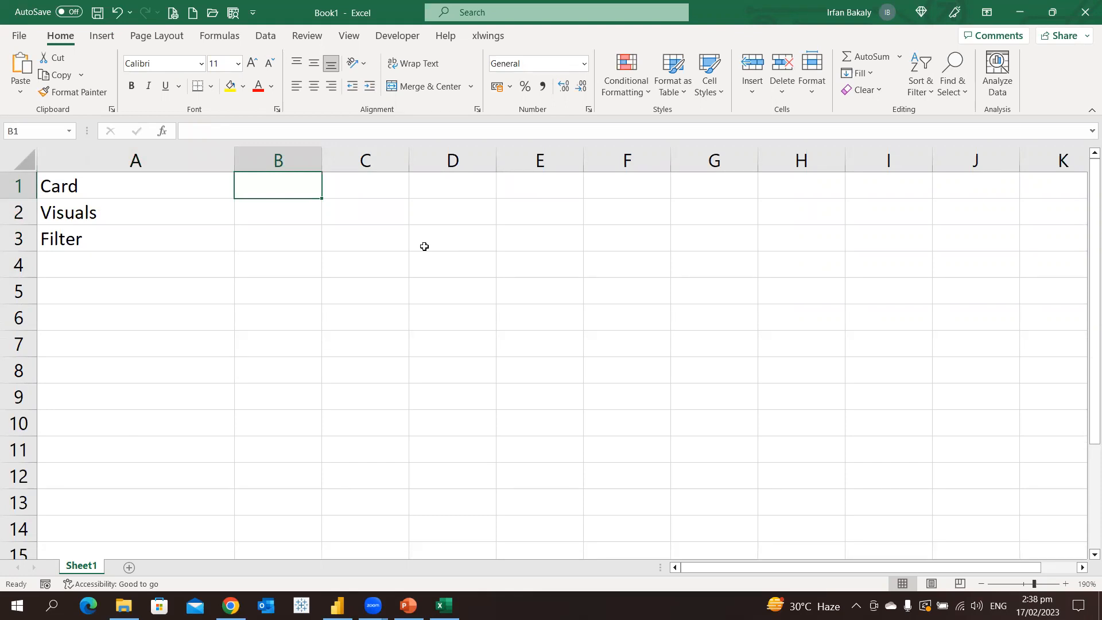
key(Down)
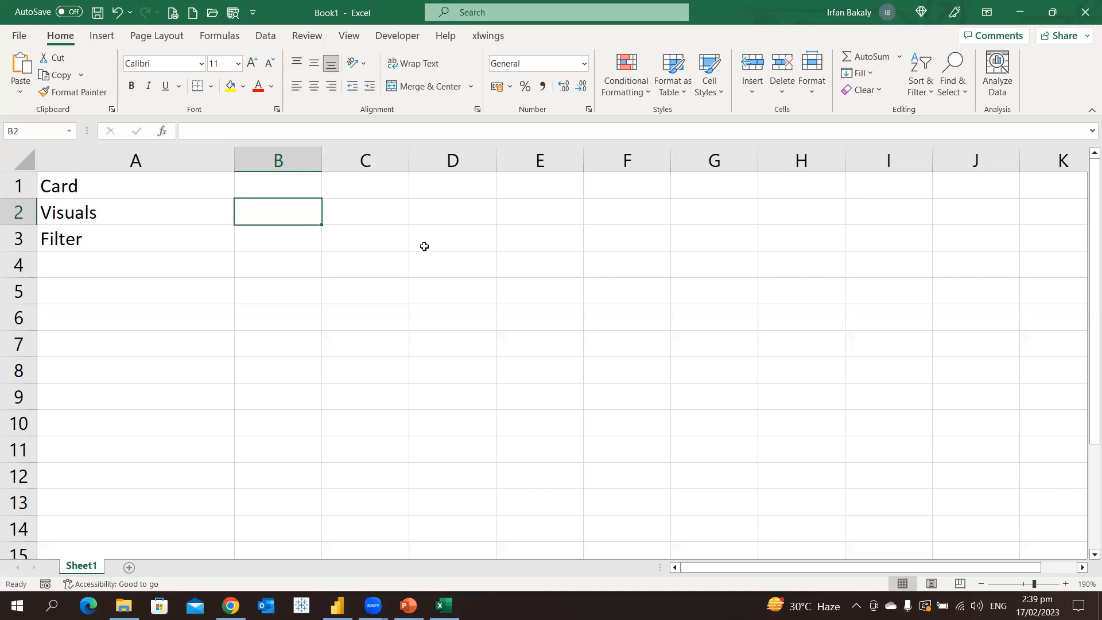
key(Down)
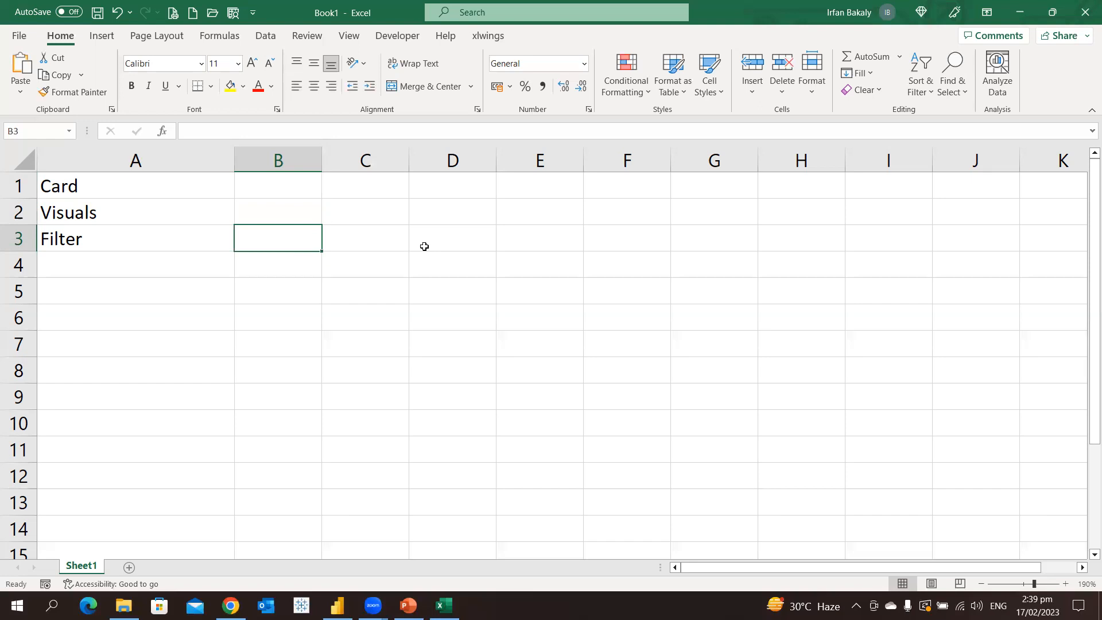
key(Left)
key(Up)
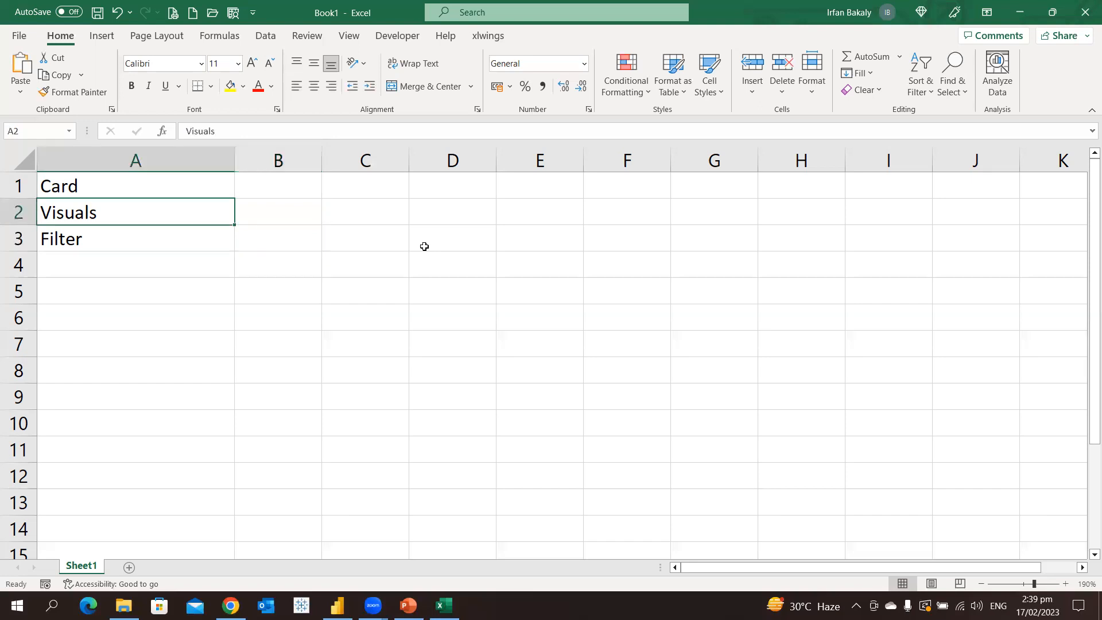
key(Up)
key(shift+Down)
key(shift+Down)
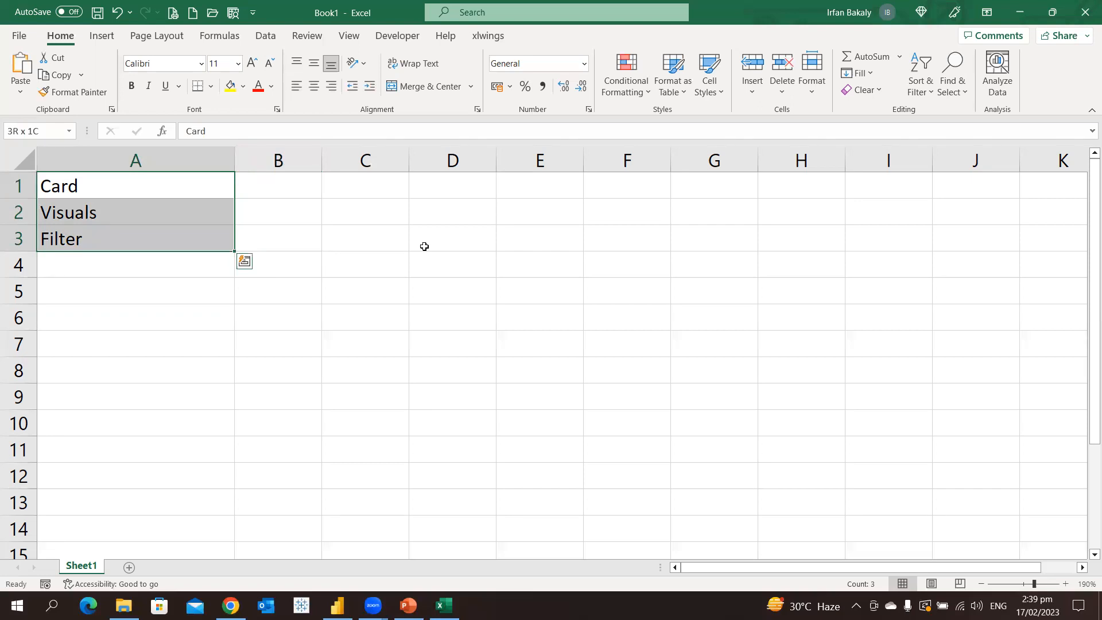
Switch to PowerPoint and view the Learning & Development Dashboard slide in the Background1 presentation.
key(alt+Tab)
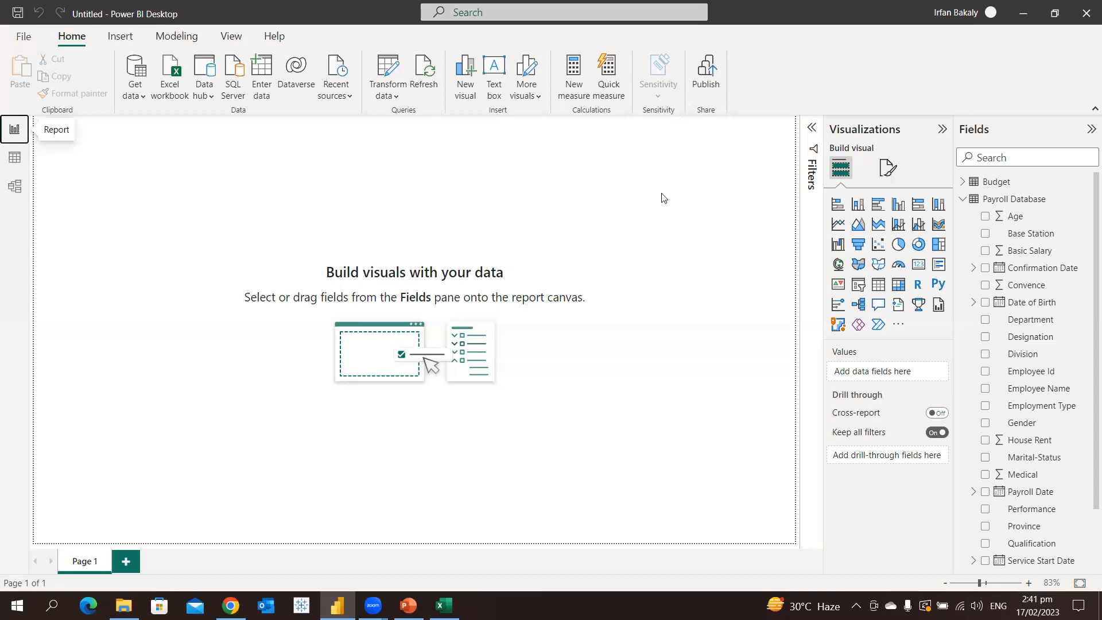
key(alt+Tab)
key(alt+Tab)
key(alt+Tab)
key(alt+Tab)
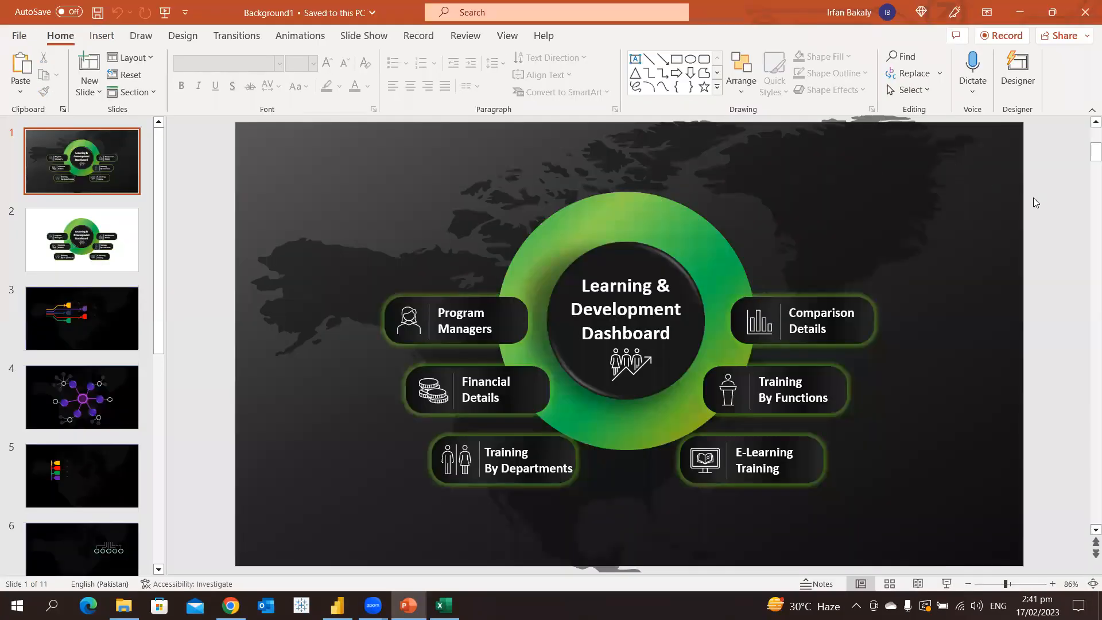
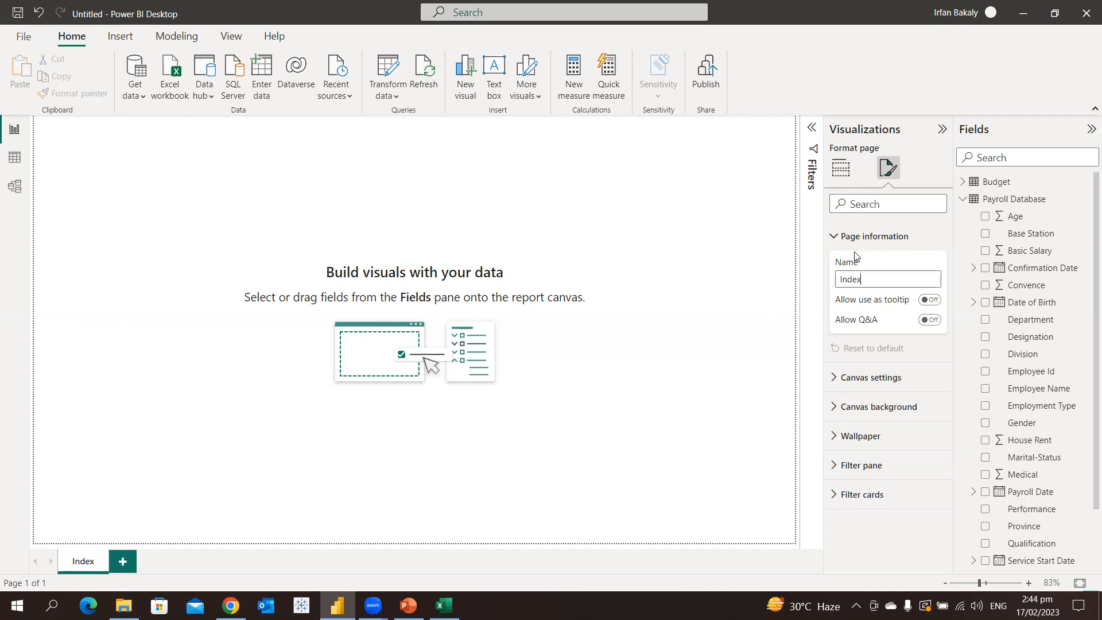
Examine the available canvas types in the Index page's canvas settings in Power BI.
click(865, 267)
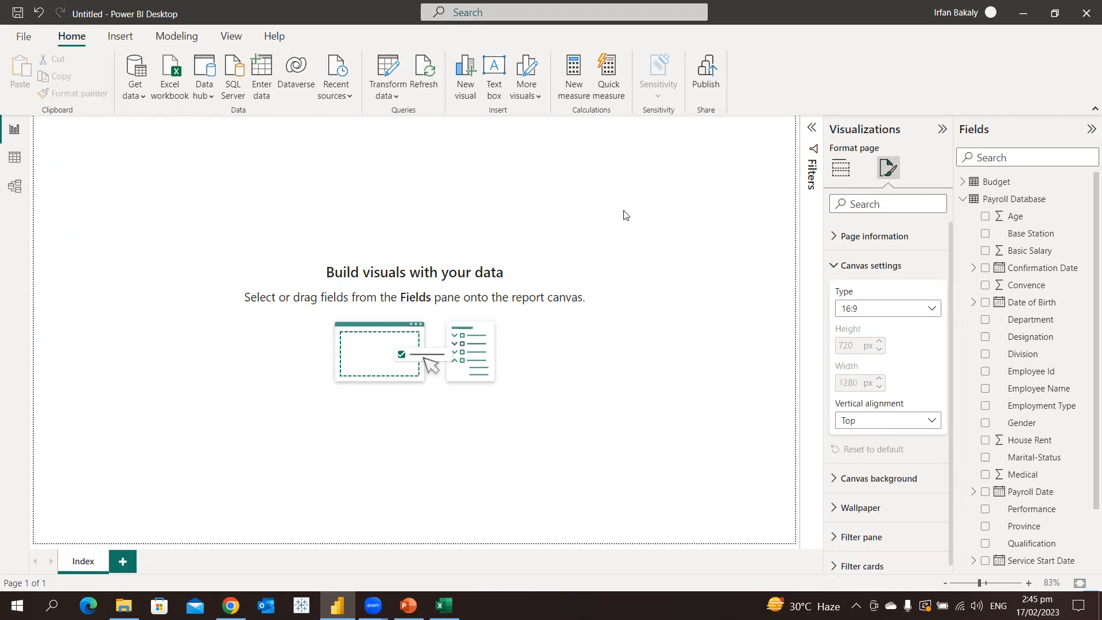
click(910, 309)
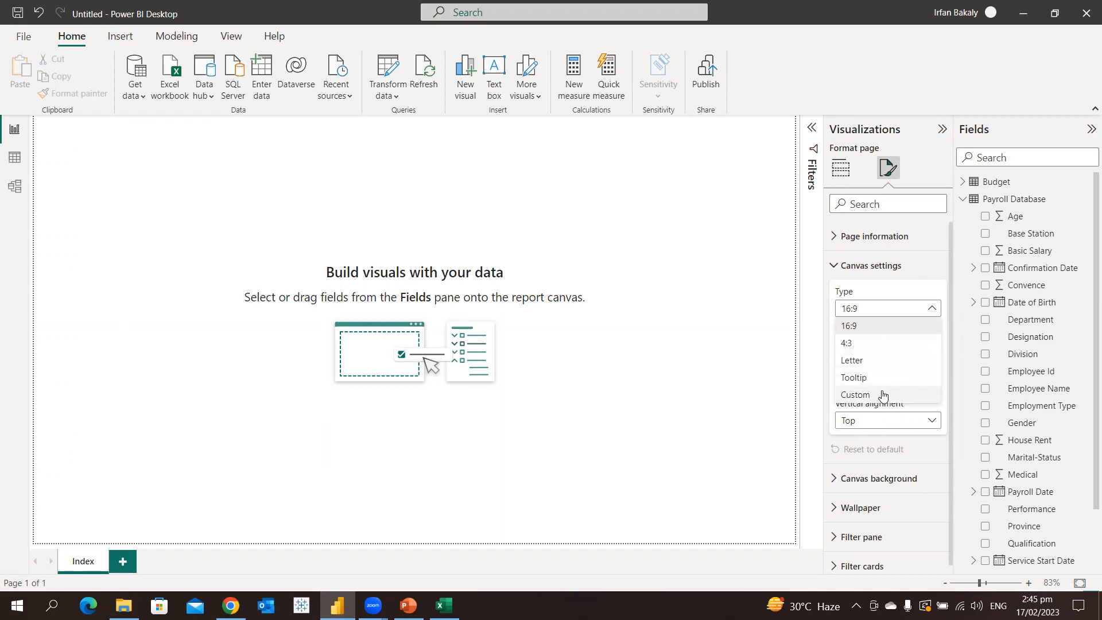
click(876, 272)
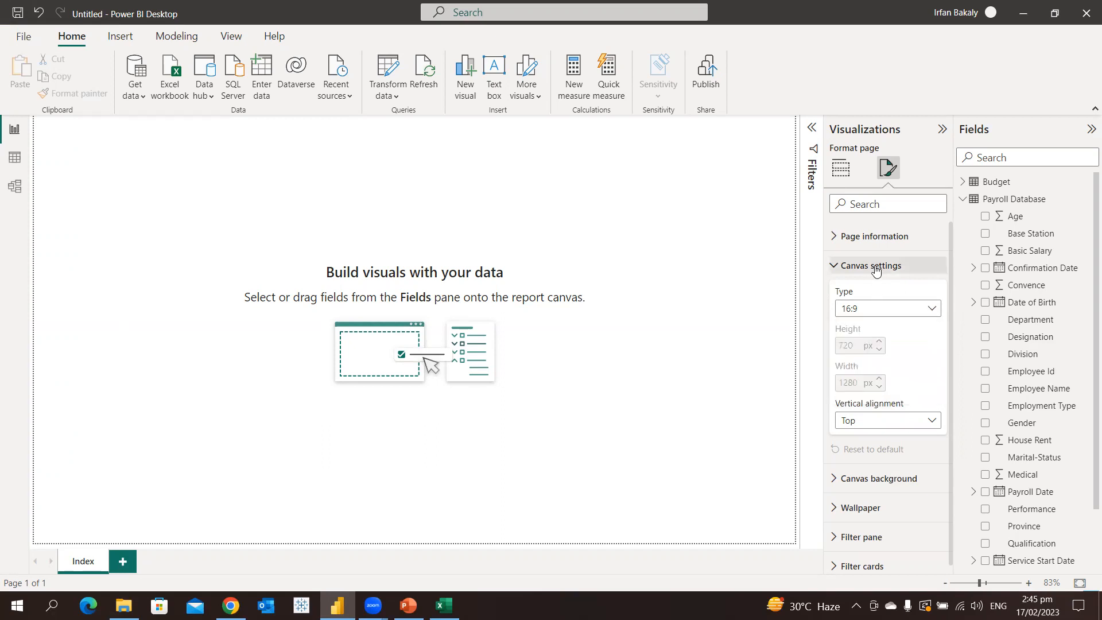
click(876, 270)
Load Background12-01 from the Desktop folder Power BI - Video as the Index page's canvas background image.
click(873, 295)
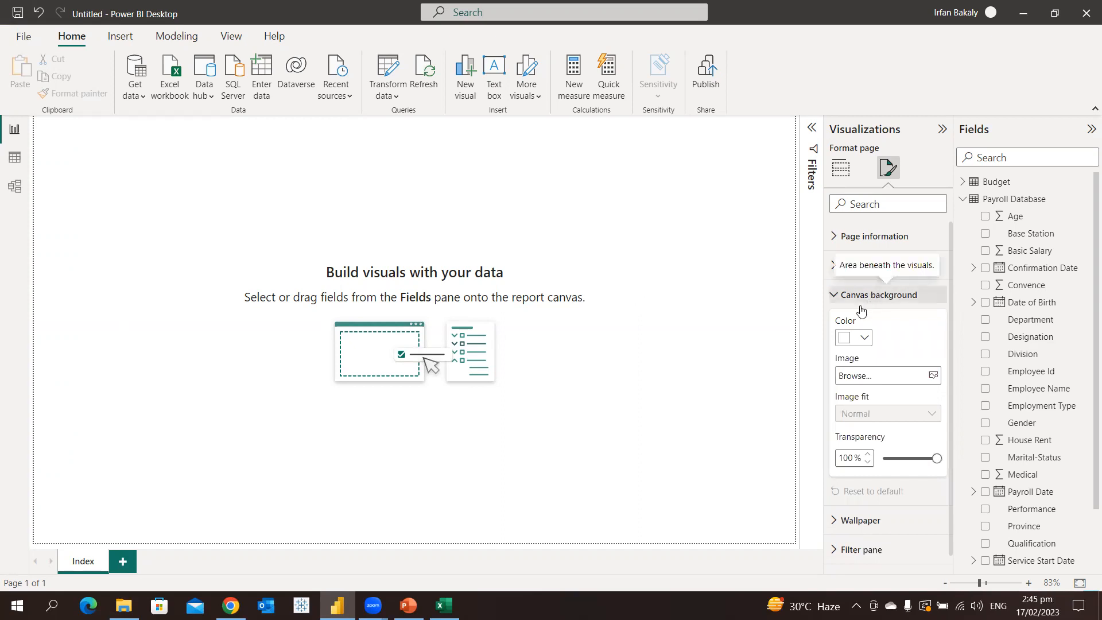
click(864, 338)
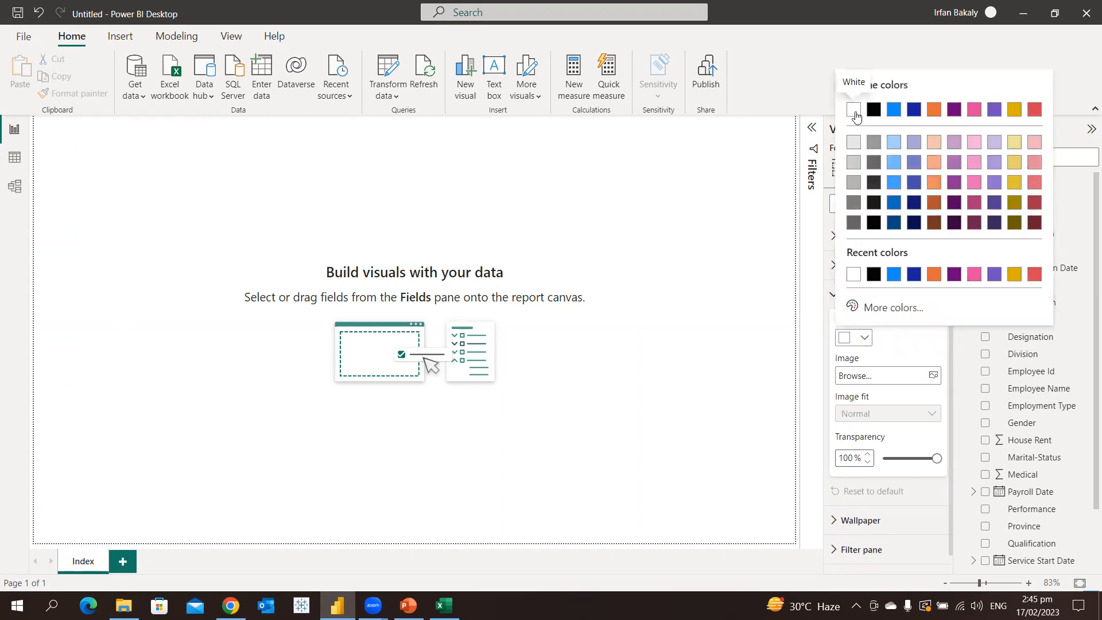
click(914, 357)
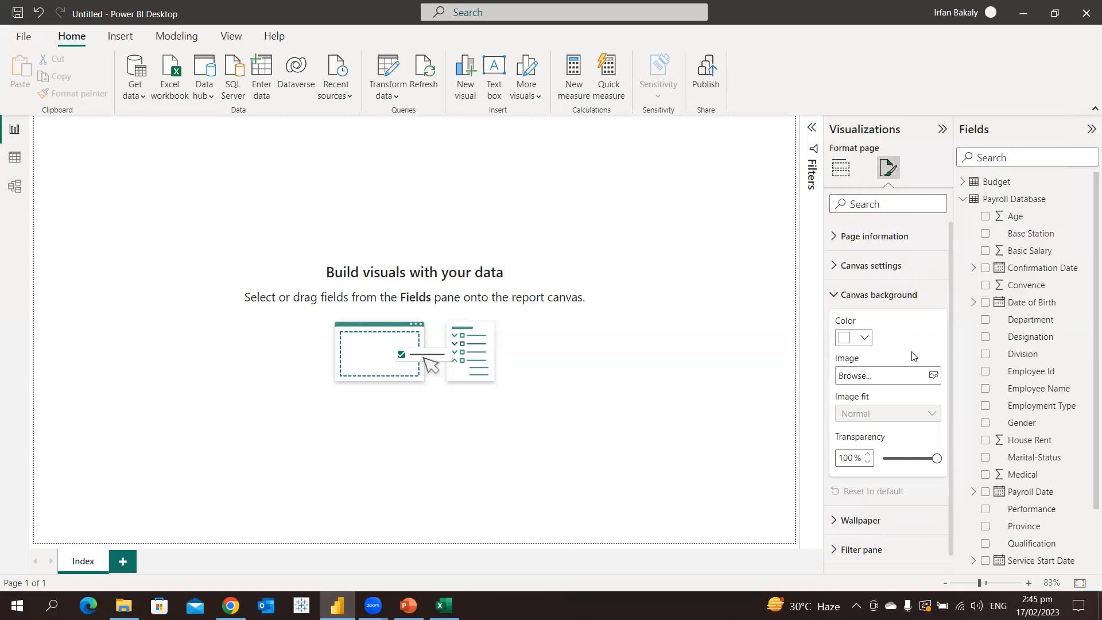
click(871, 383)
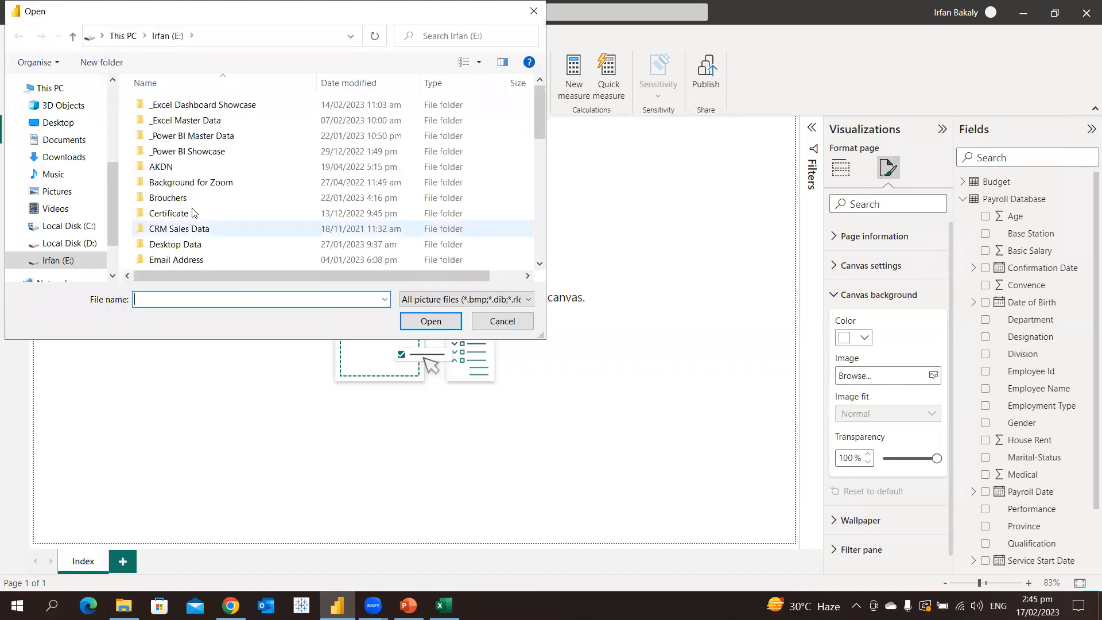
click(64, 122)
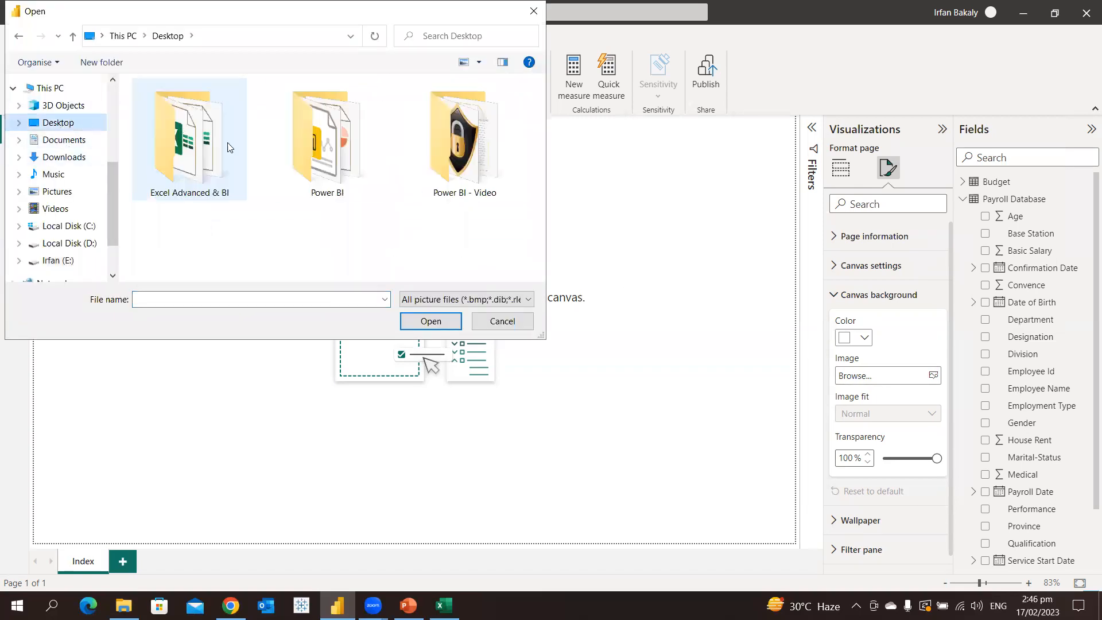
click(464, 152)
double_click(464, 152)
click(258, 142)
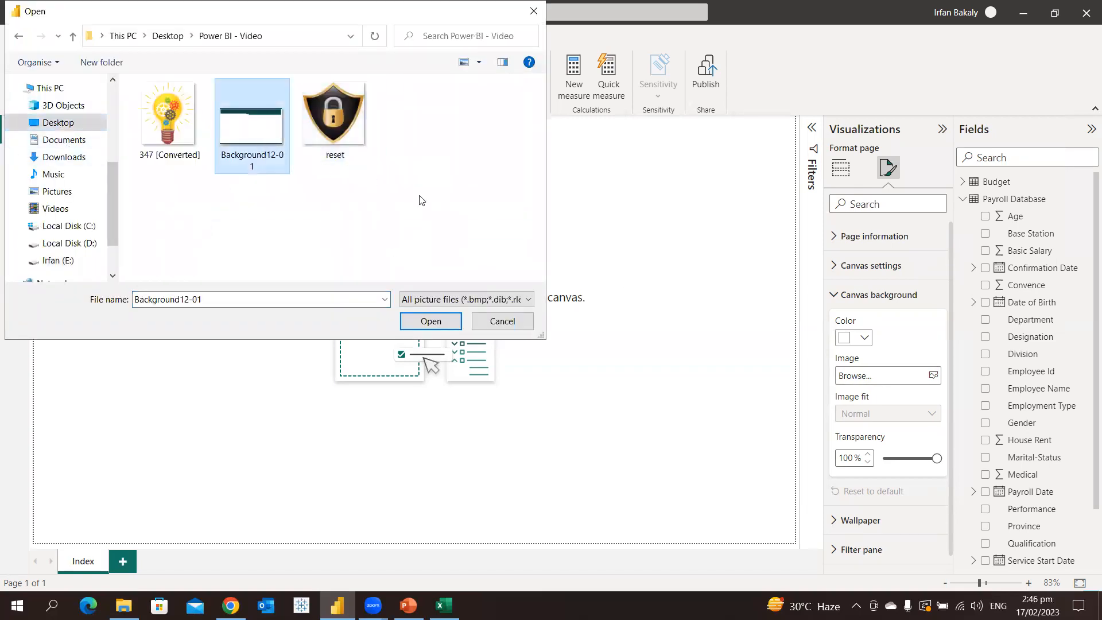
click(449, 320)
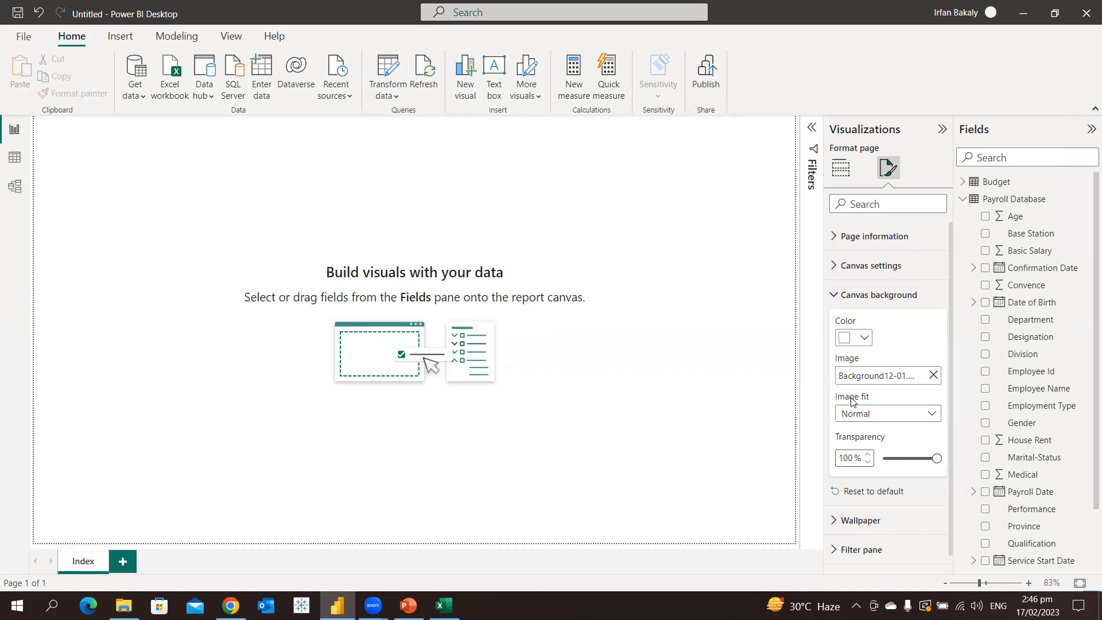
Set the canvas background image fit to Fit and its transparency to 0%.
click(899, 418)
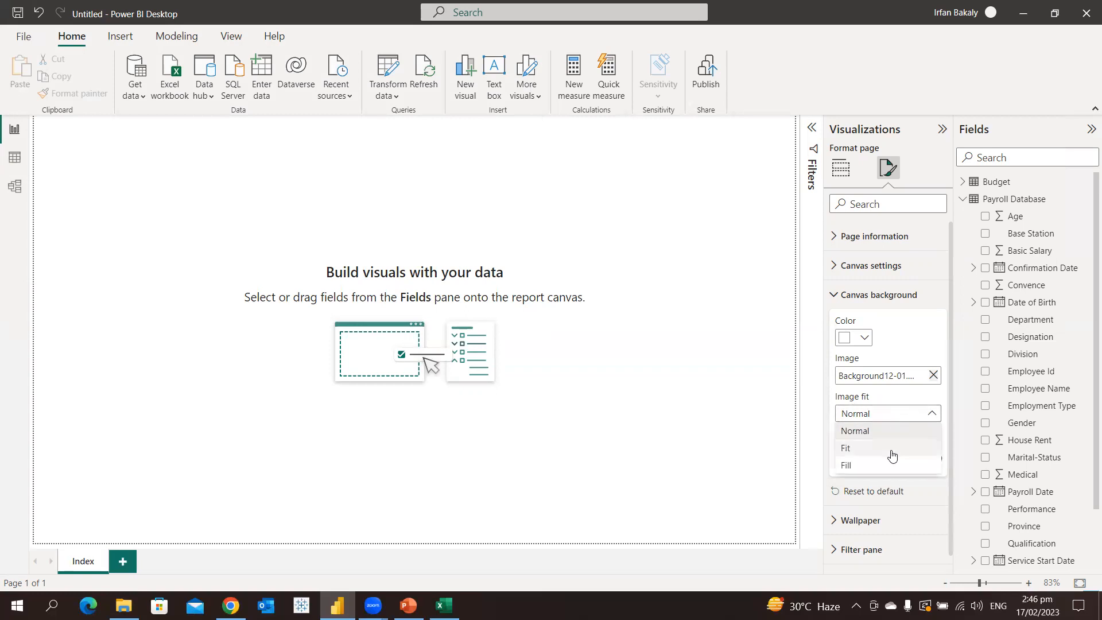
click(895, 453)
drag(937, 459, 883, 458)
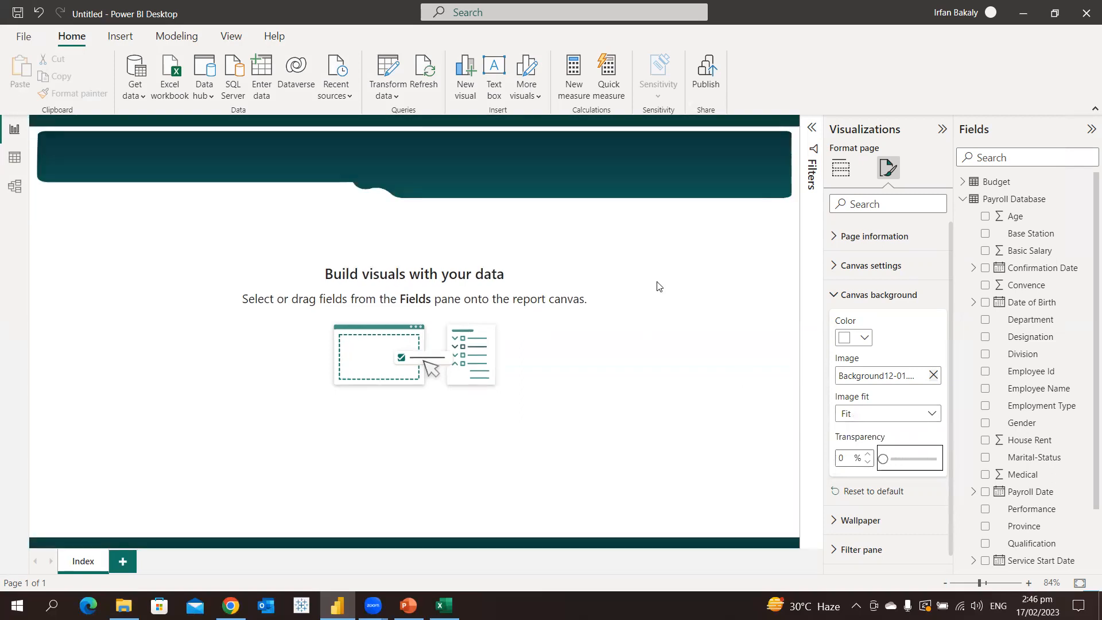
click(887, 298)
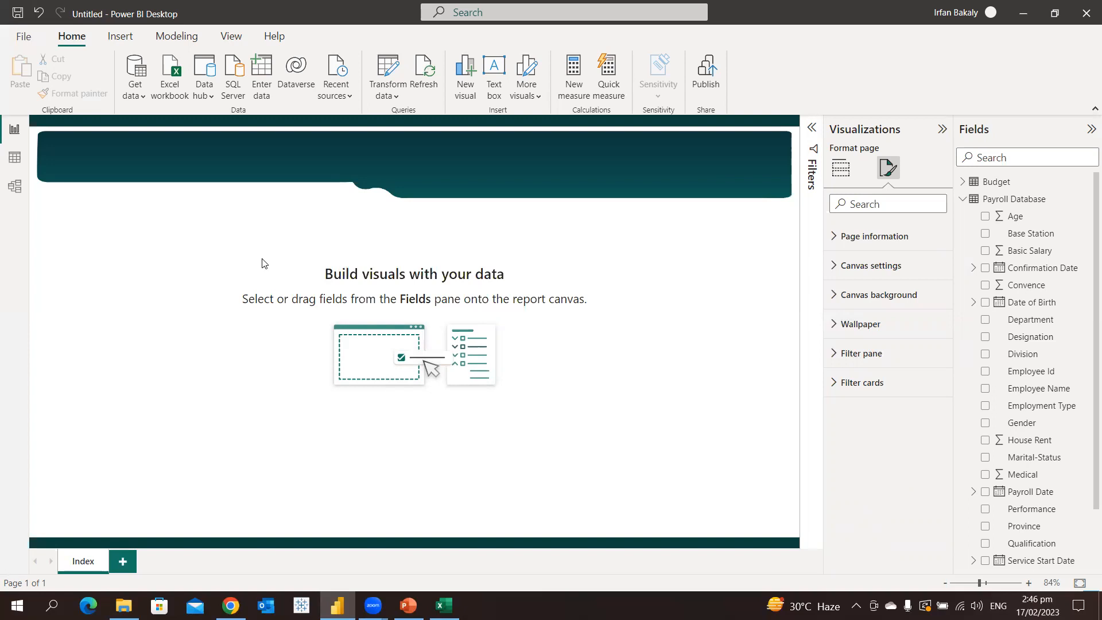
Insert a text box on the Index page reading Employee Payroll Dashboard.
click(121, 38)
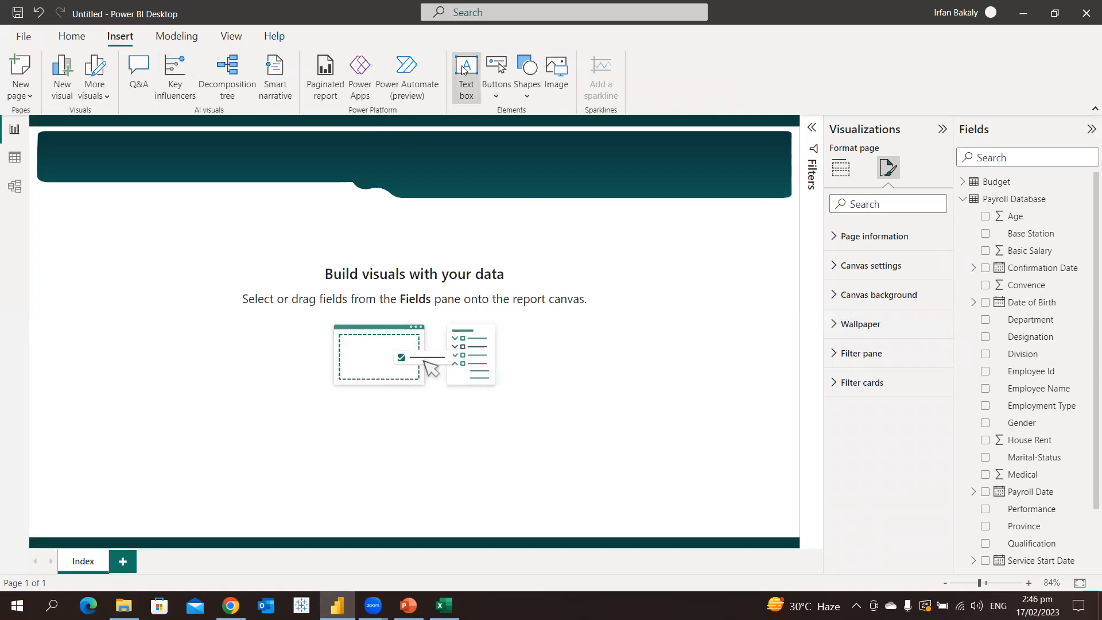
click(465, 69)
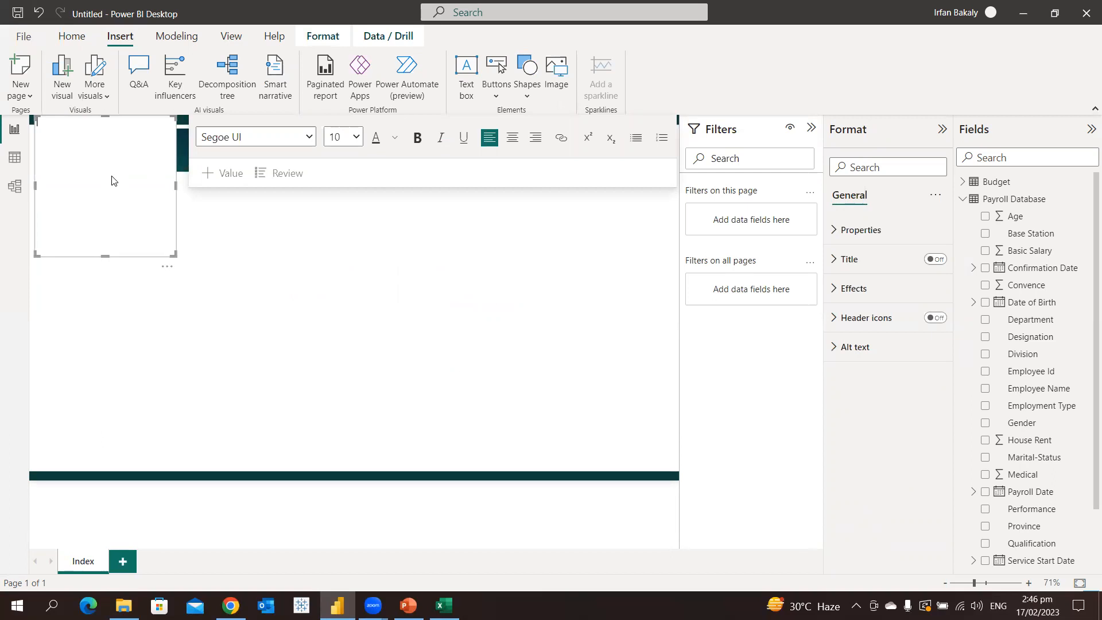
text(Employee)
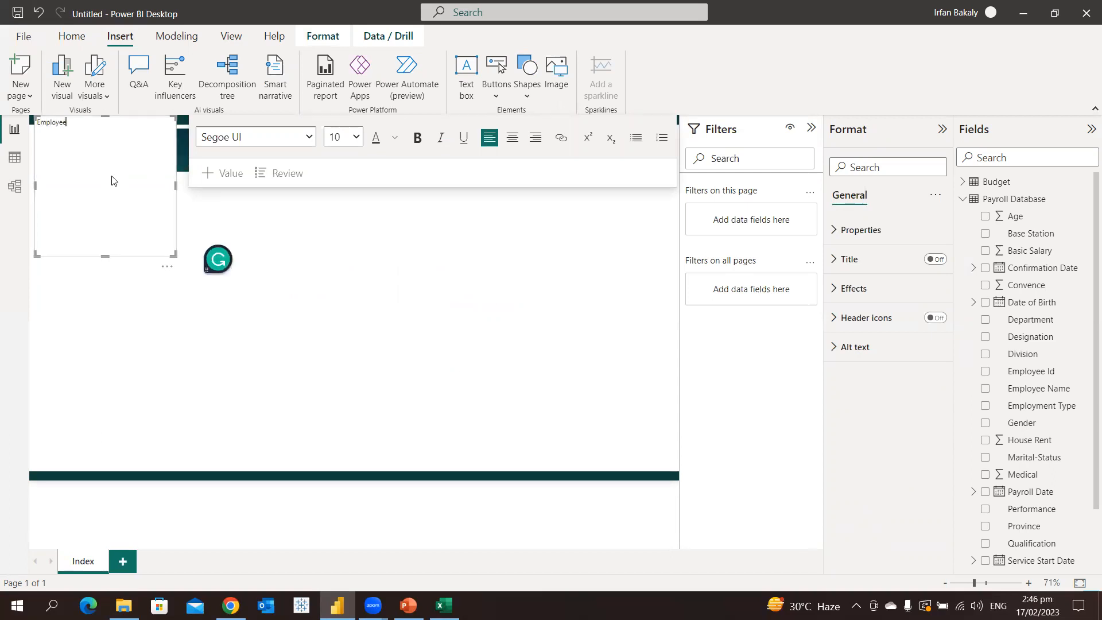
text( Payroll Dashboard)
Format the title as bold, centred, size 28 text and resize its text box to hold it on a single line.
key(ctrl+a)
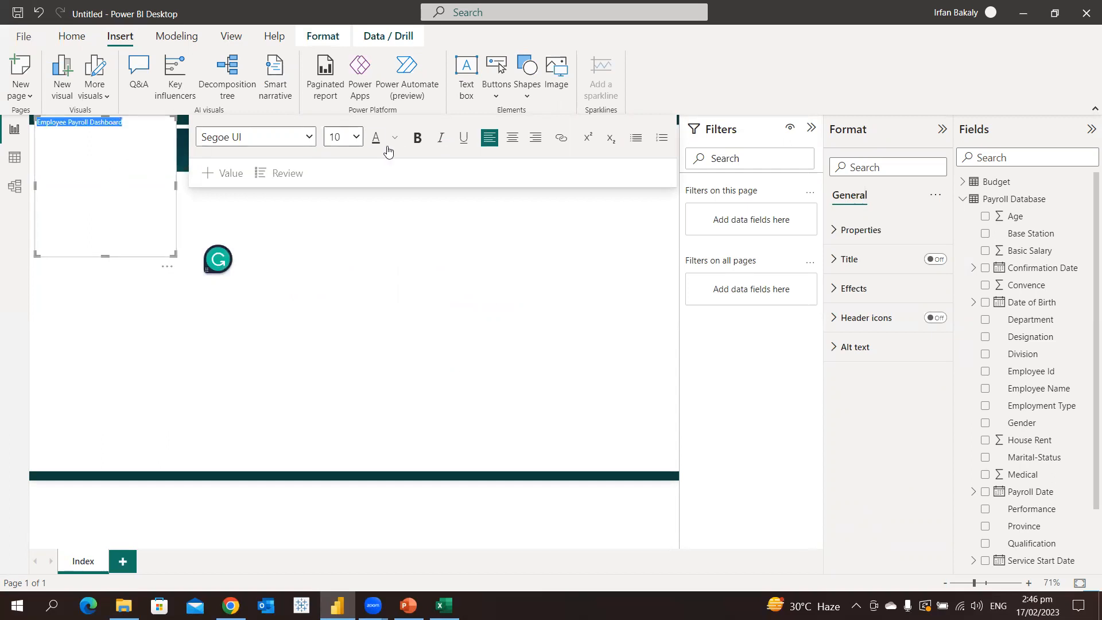
click(419, 147)
click(512, 143)
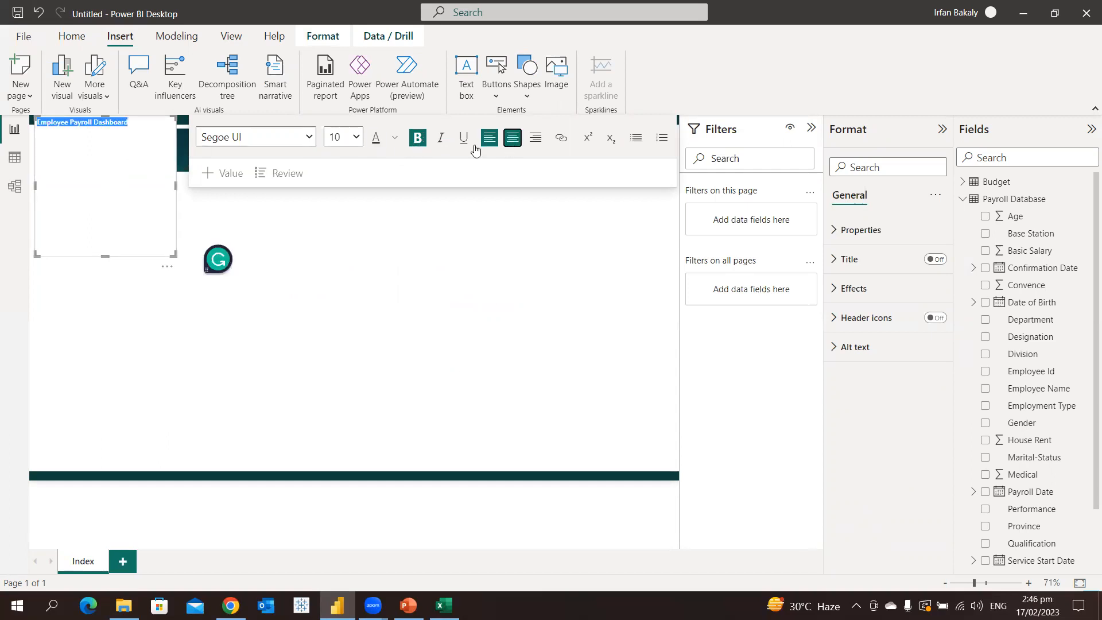
click(357, 141)
click(351, 302)
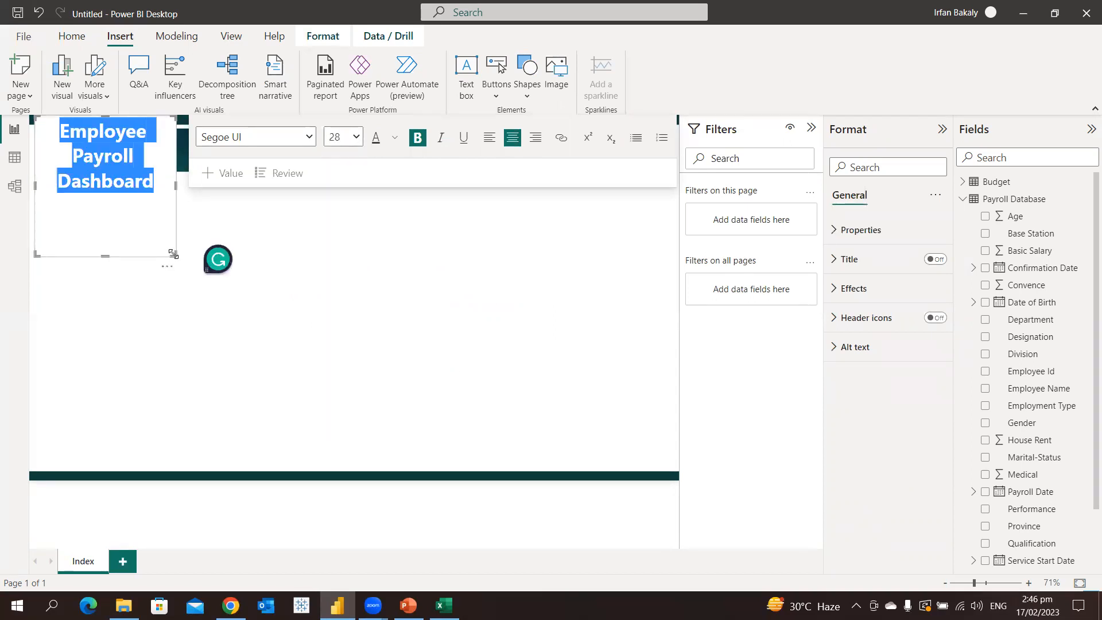
drag(176, 254, 317, 149)
click(207, 131)
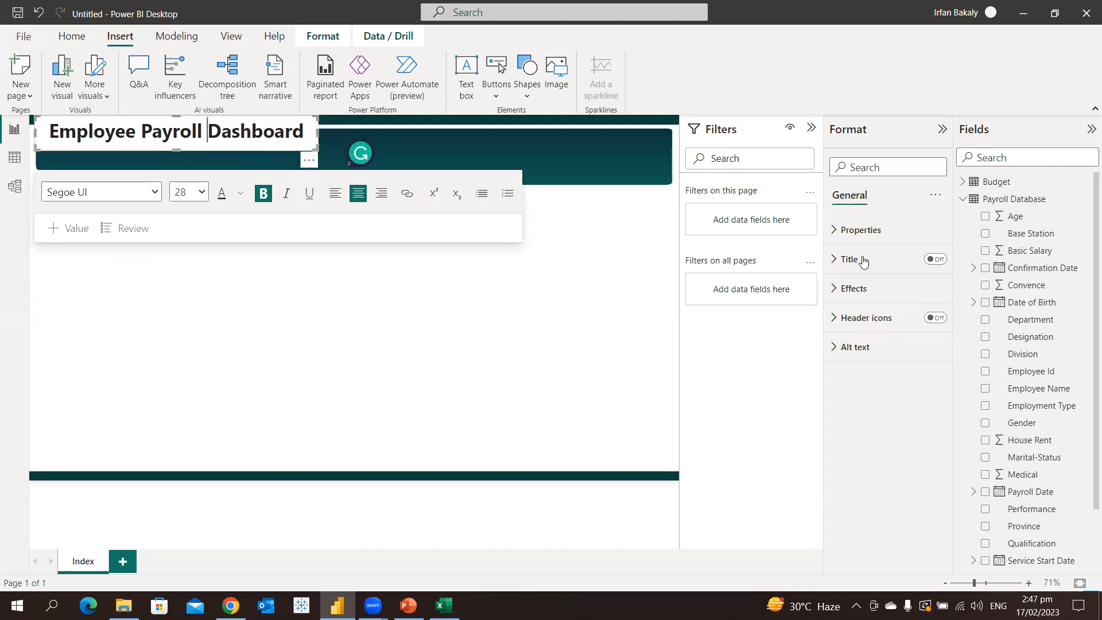
Turn off the title text box's background and move the box below the dark green banner.
click(861, 289)
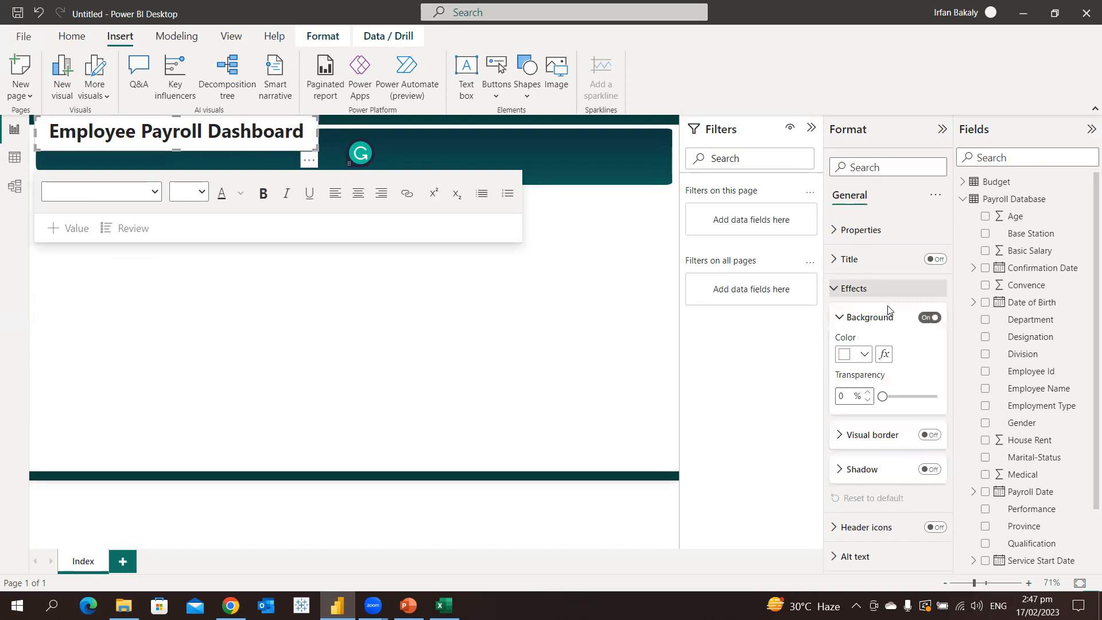
click(930, 318)
drag(313, 162, 485, 261)
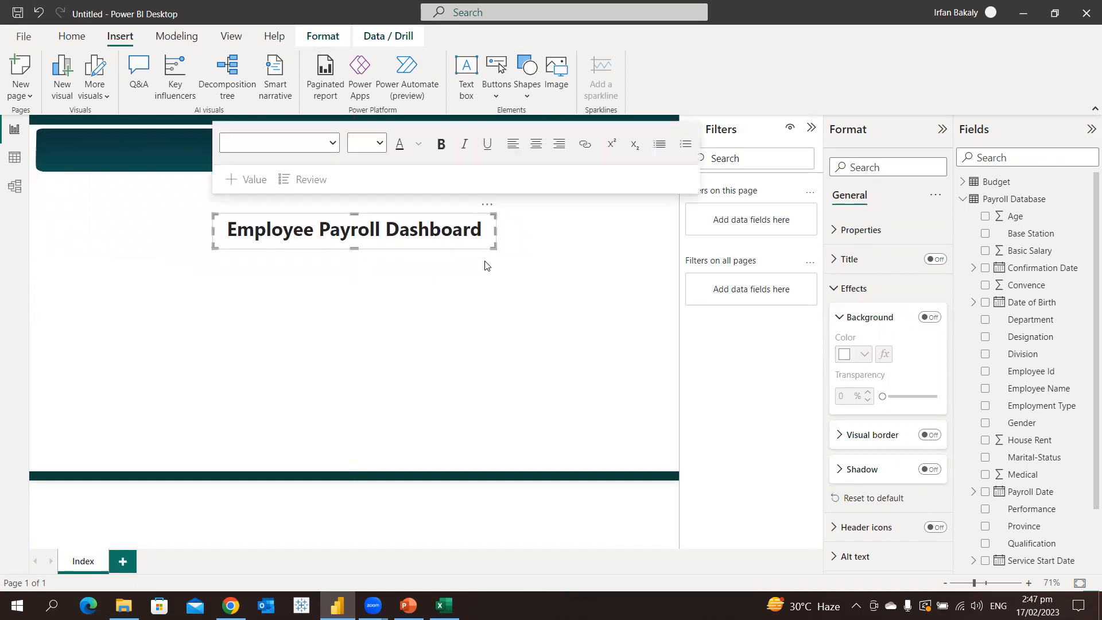
click(511, 298)
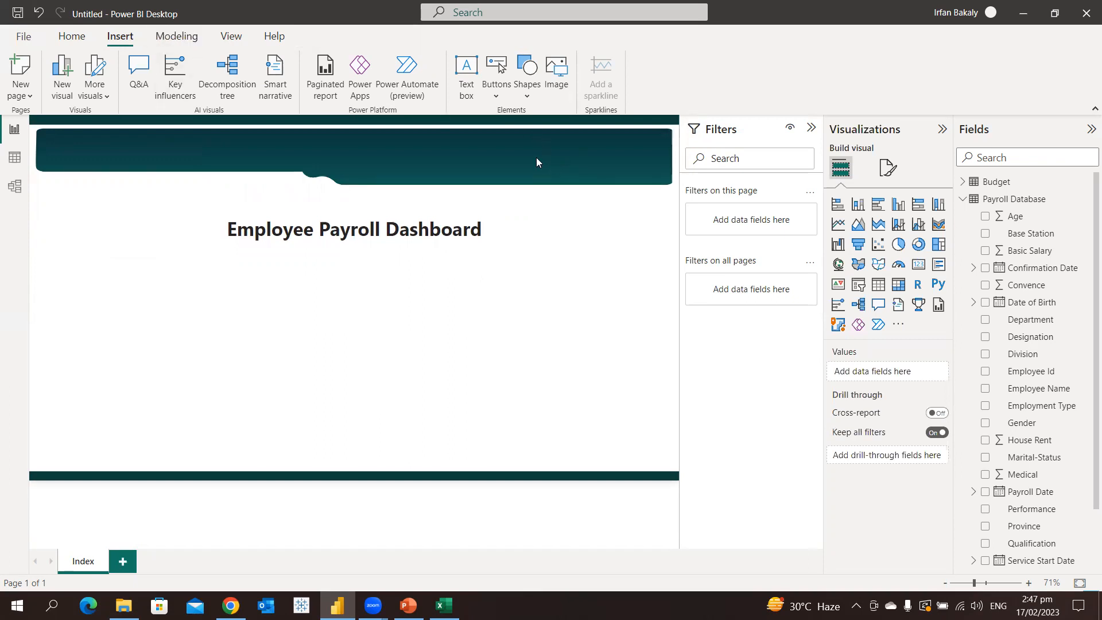
Insert a text box reading Year 2012 - 2013 and format its text as bold, centred, size 18.
click(466, 68)
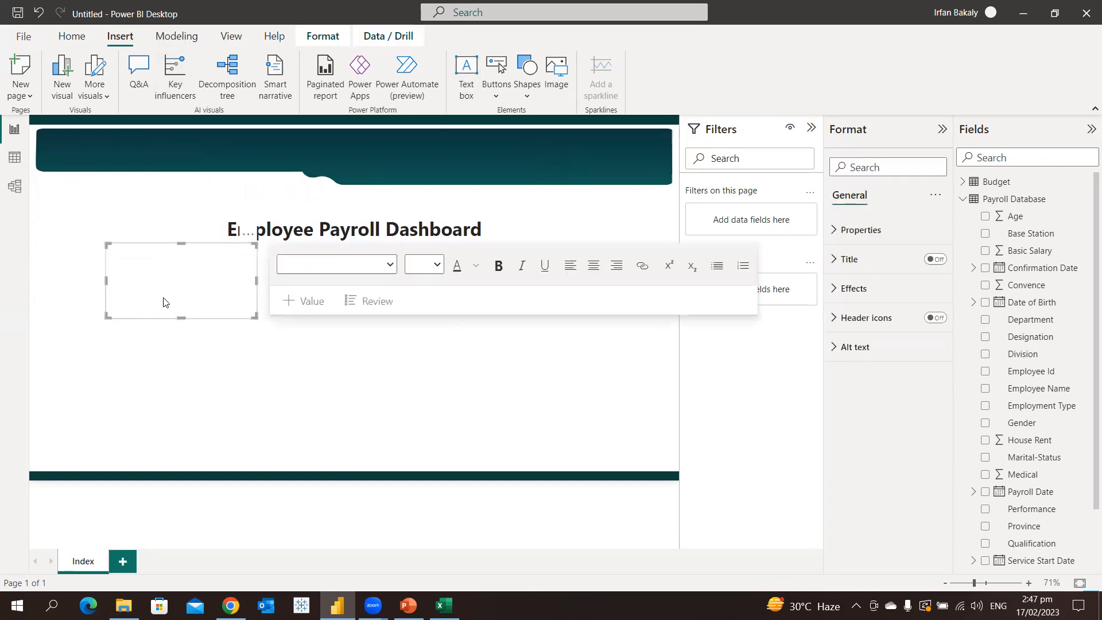
text(Year 2012 - 2013)
key(ctrl+a)
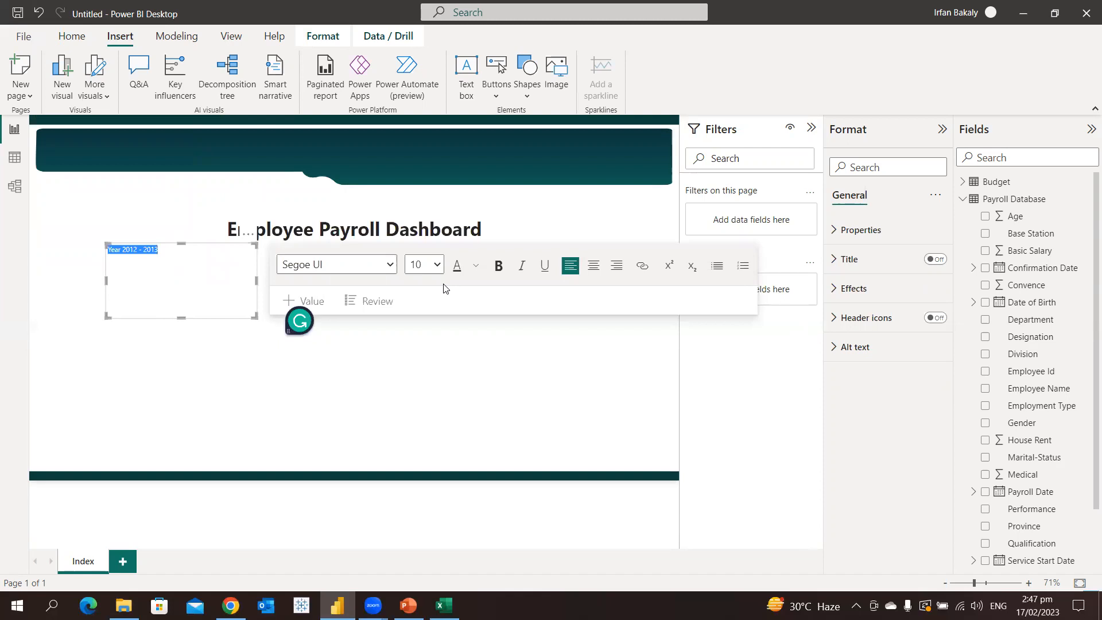
click(499, 266)
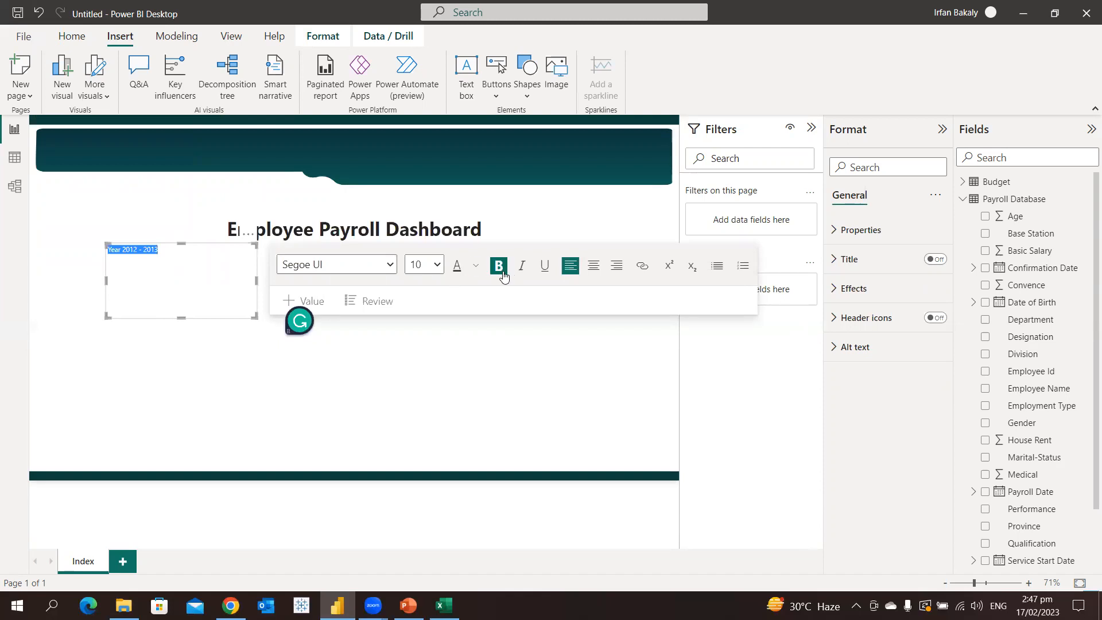
click(594, 265)
click(437, 264)
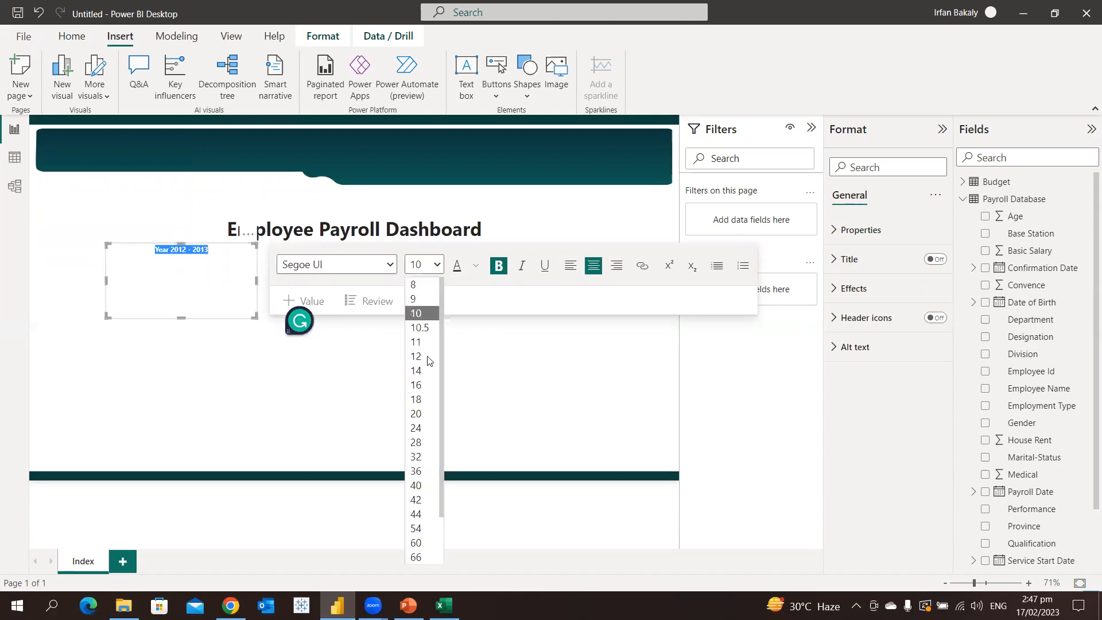
click(424, 399)
Turn off the year text box's background, then shrink the box and place it centred beneath the Employee Payroll Dashboard title.
click(850, 288)
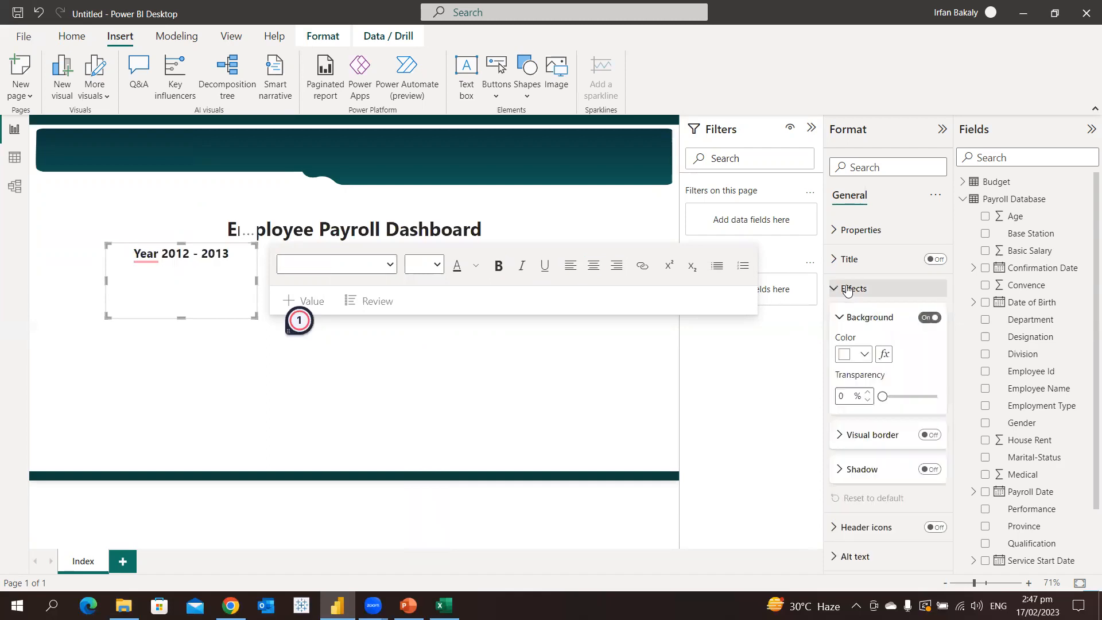
click(929, 317)
drag(256, 315, 422, 249)
click(447, 400)
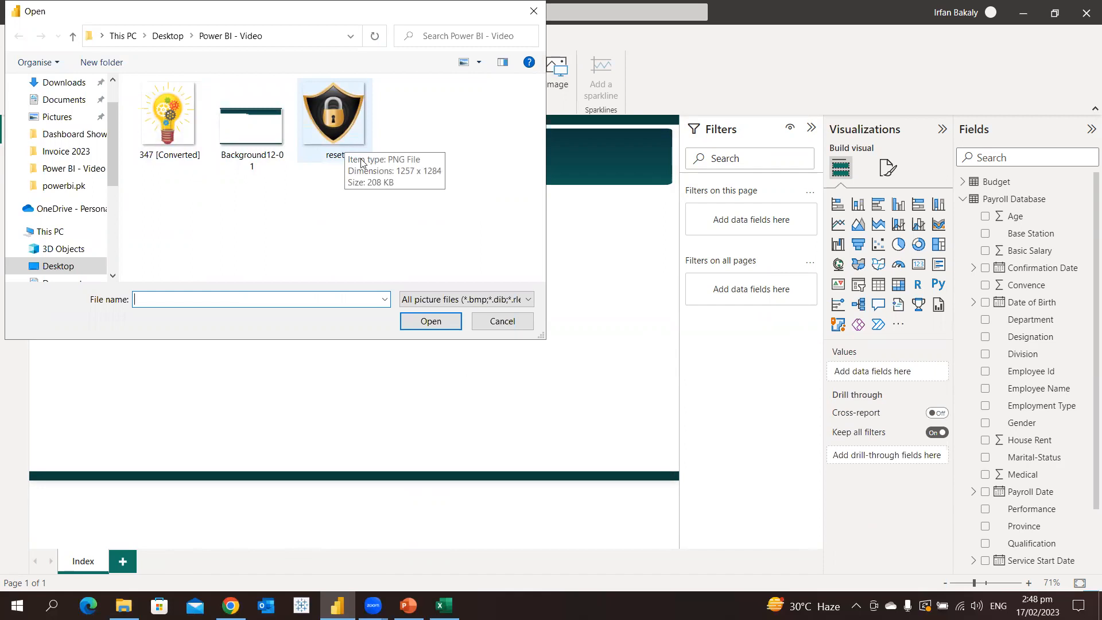
click(517, 322)
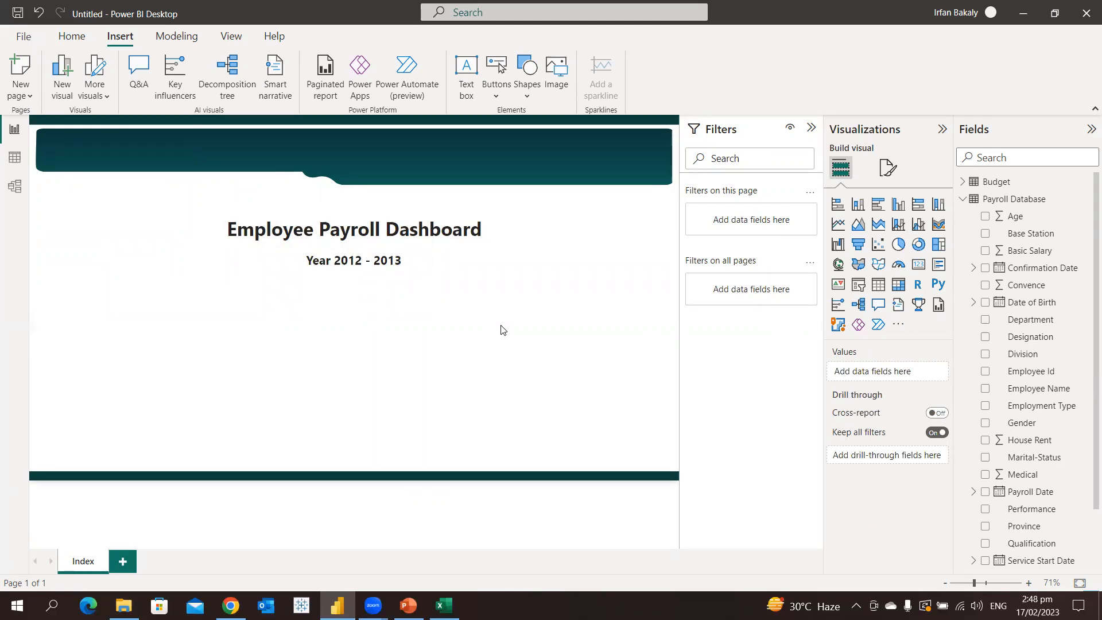
Duplicate the Index page and rename the copy Payroll Dashboard.
right_click(84, 562)
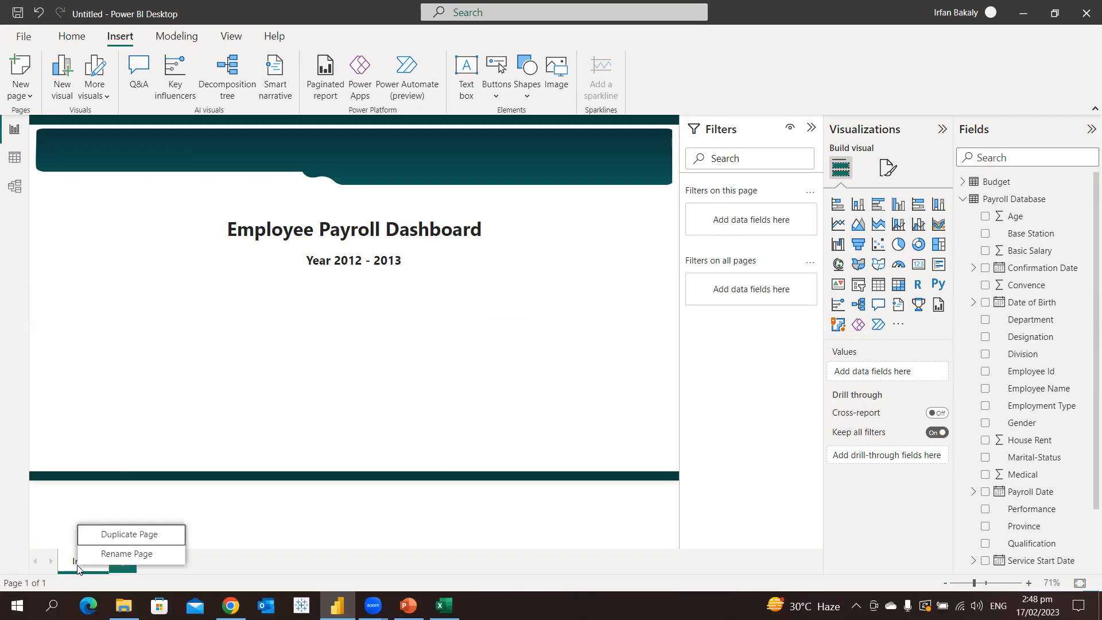
click(120, 535)
double_click(182, 563)
text(Payro)
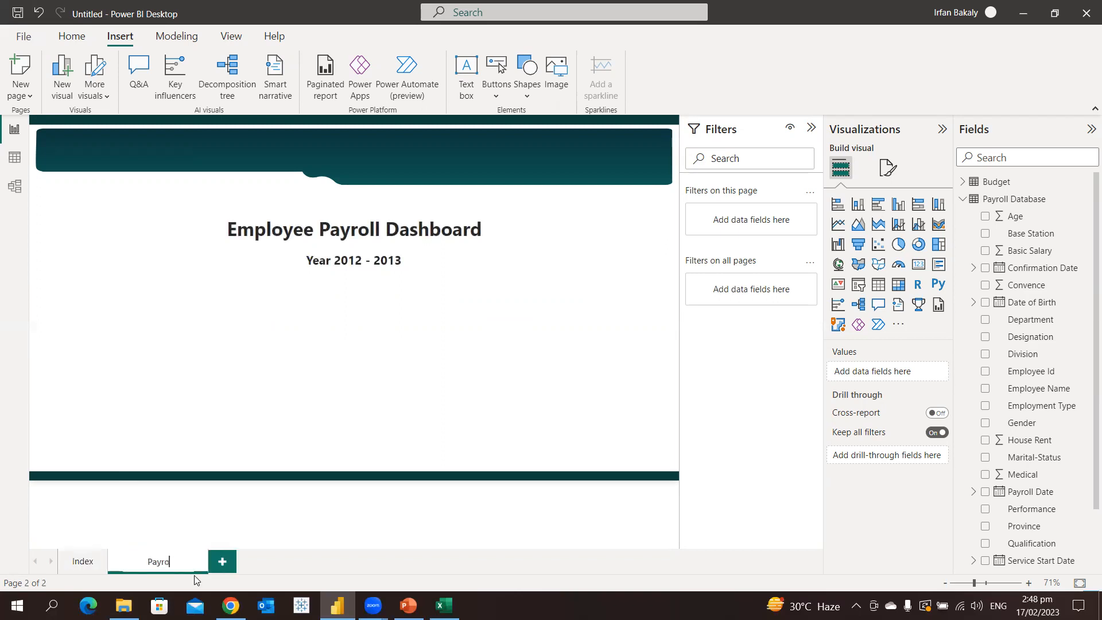
text(ll Dashboard)
key(Return)
Colour the Employee Payroll Dashboard title white and move its text box into the dark green banner.
triple_click(404, 237)
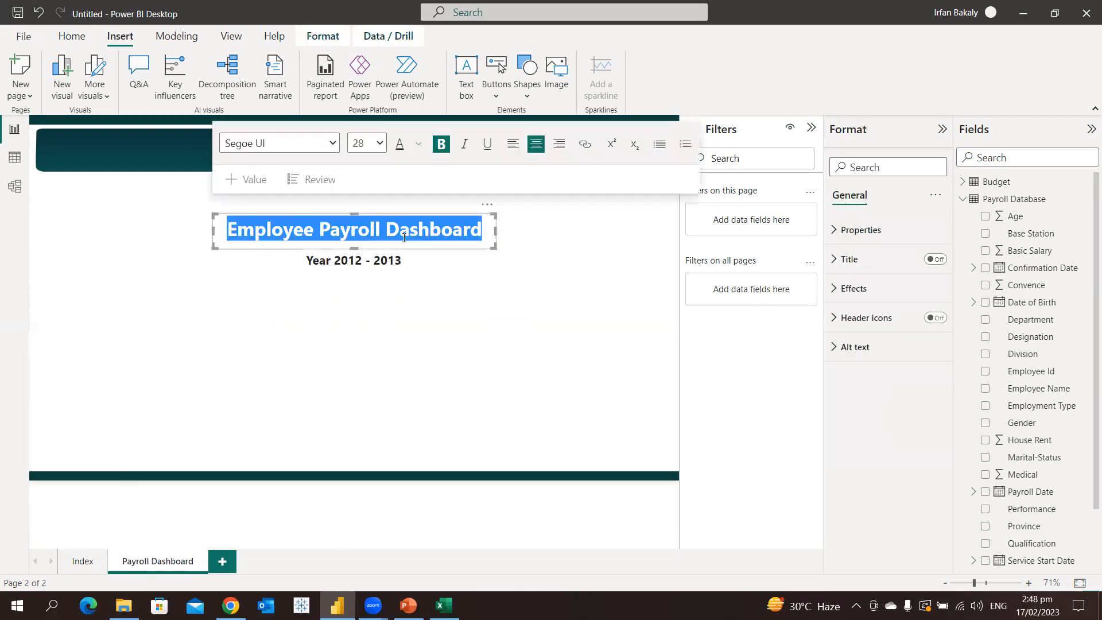
click(419, 144)
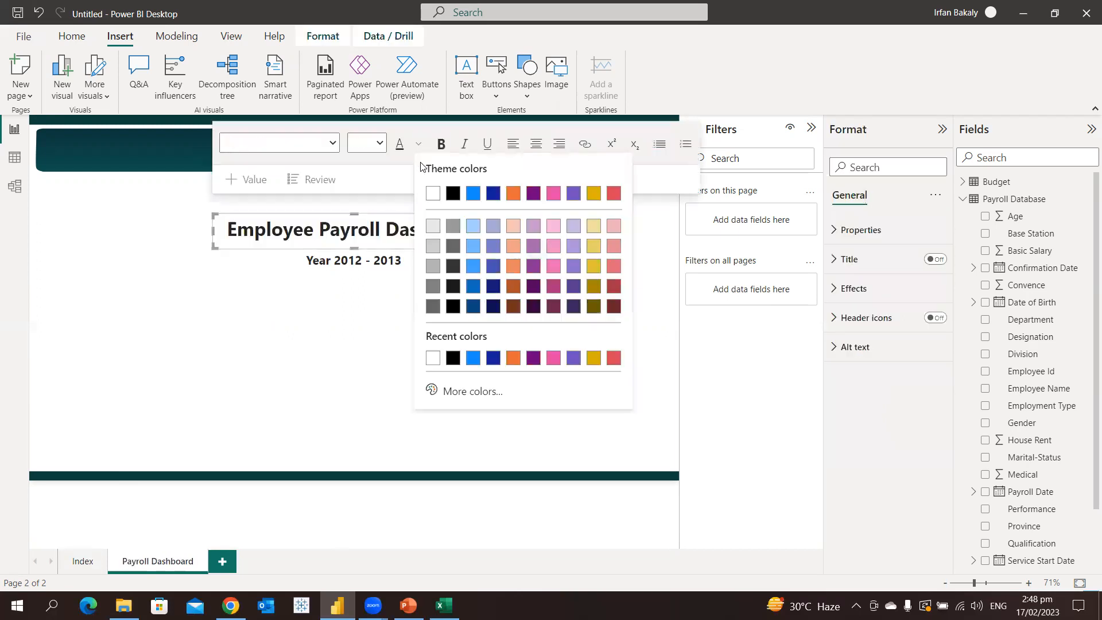
click(433, 194)
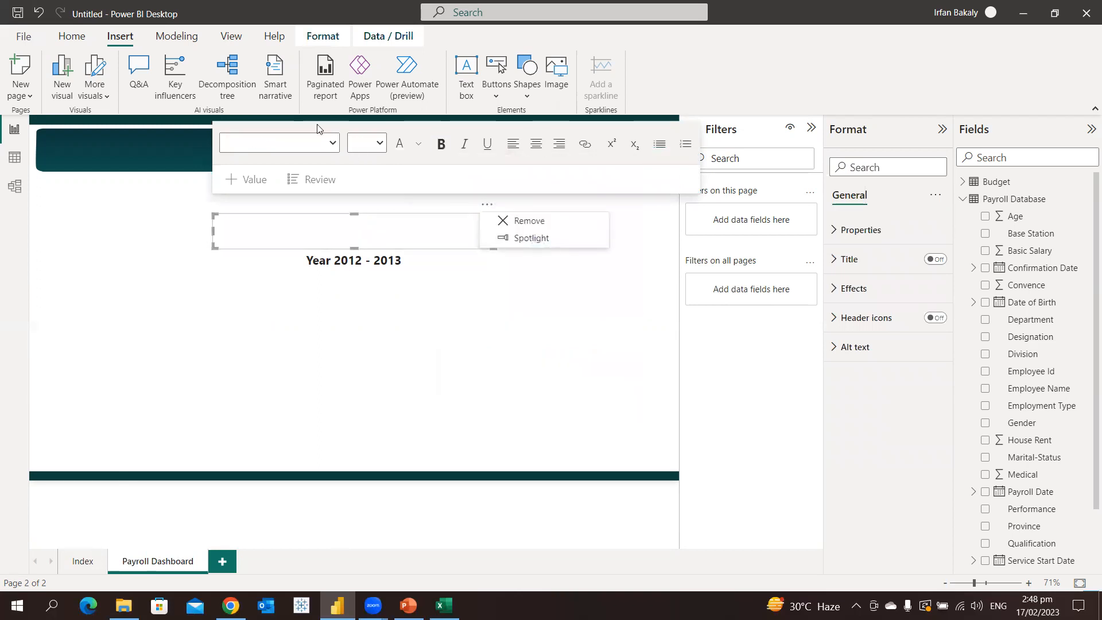
click(415, 238)
drag(482, 213, 333, 121)
Left-align the Year 2012 - 2013 text and colour it white.
click(357, 260)
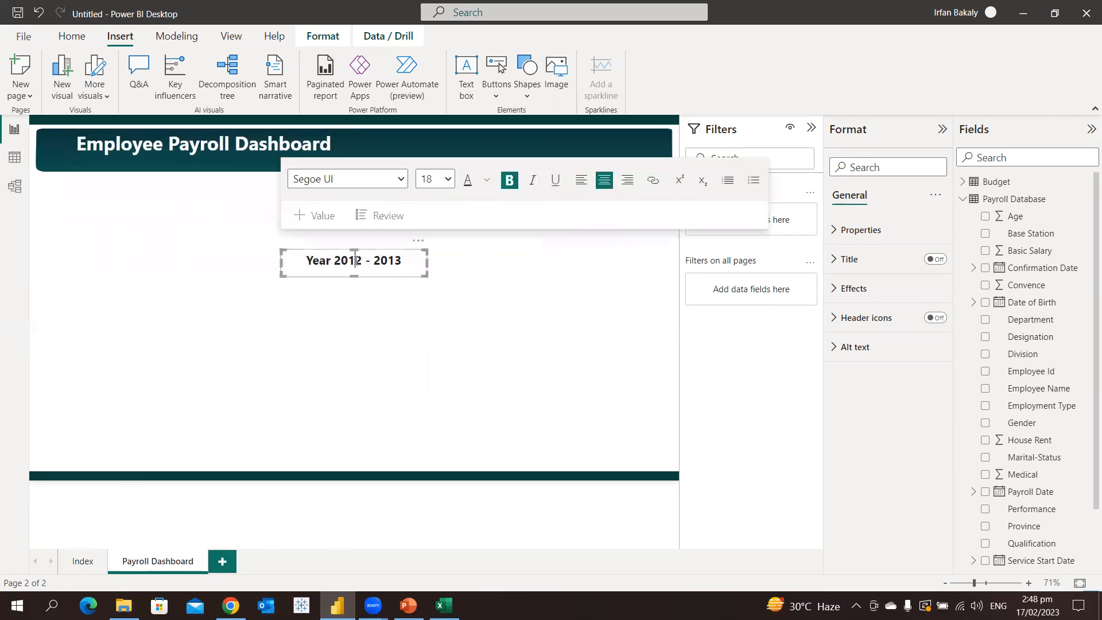
key(ctrl+a)
click(582, 180)
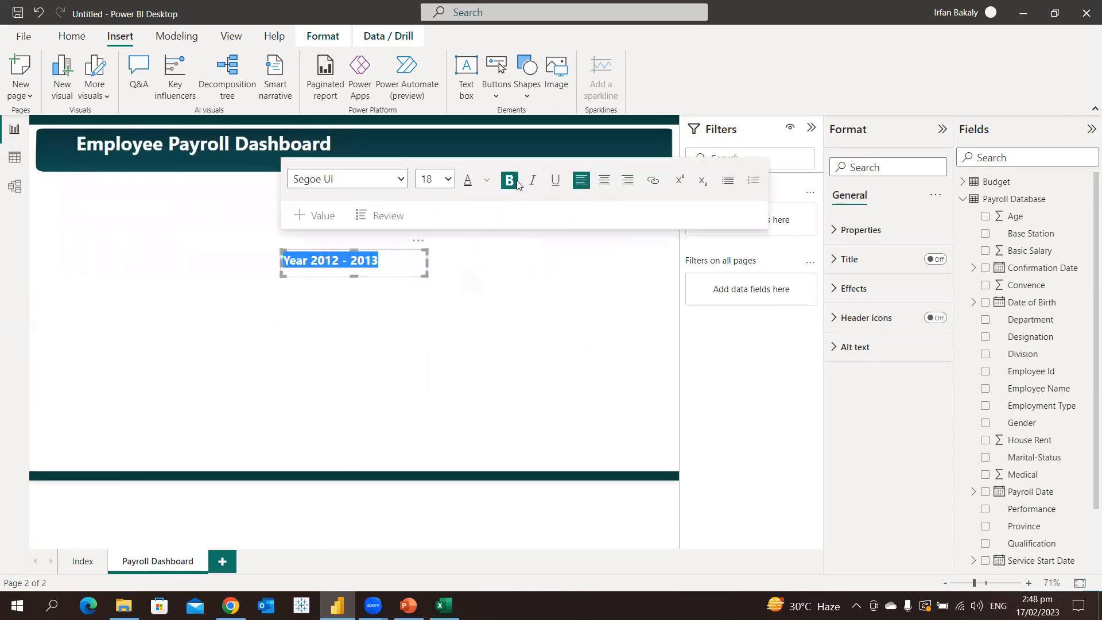
click(486, 180)
click(500, 226)
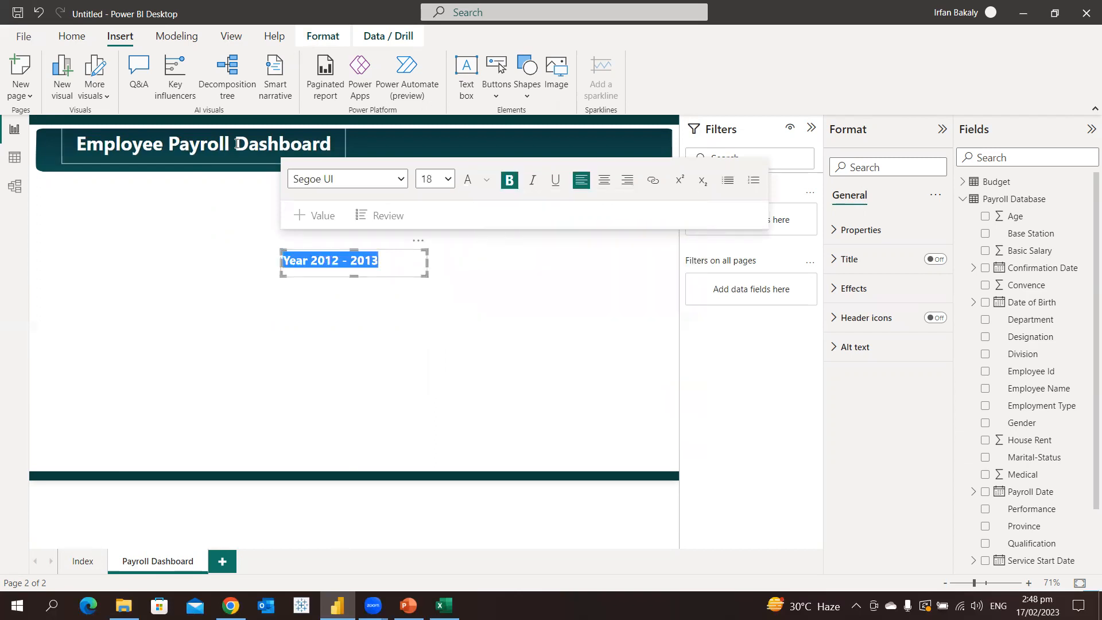
Left-align the Employee Payroll Dashboard title within its text box in the banner.
click(236, 150)
key(ctrl+a)
click(363, 207)
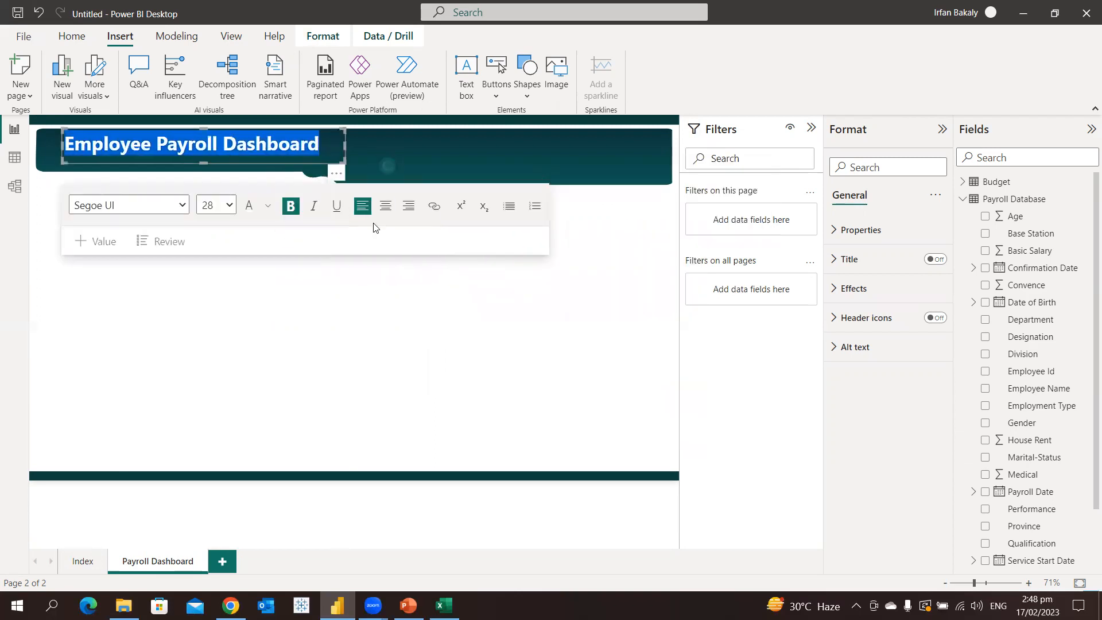
Move the white year text box into the banner, directly under the title and flush with its left edge.
click(374, 269)
drag(420, 244, 208, 135)
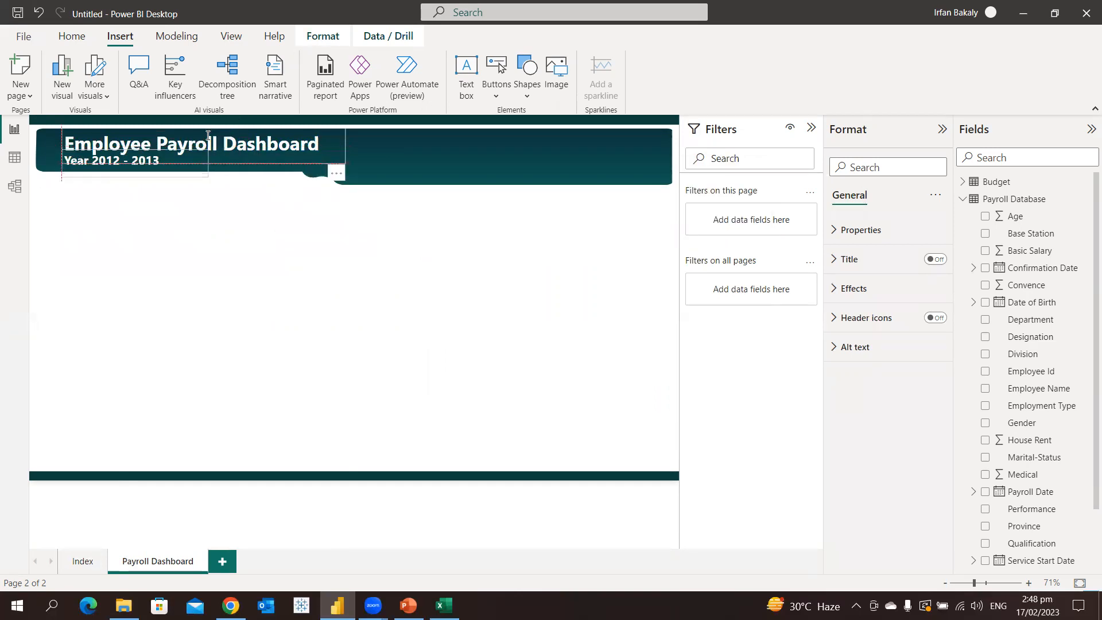
click(176, 255)
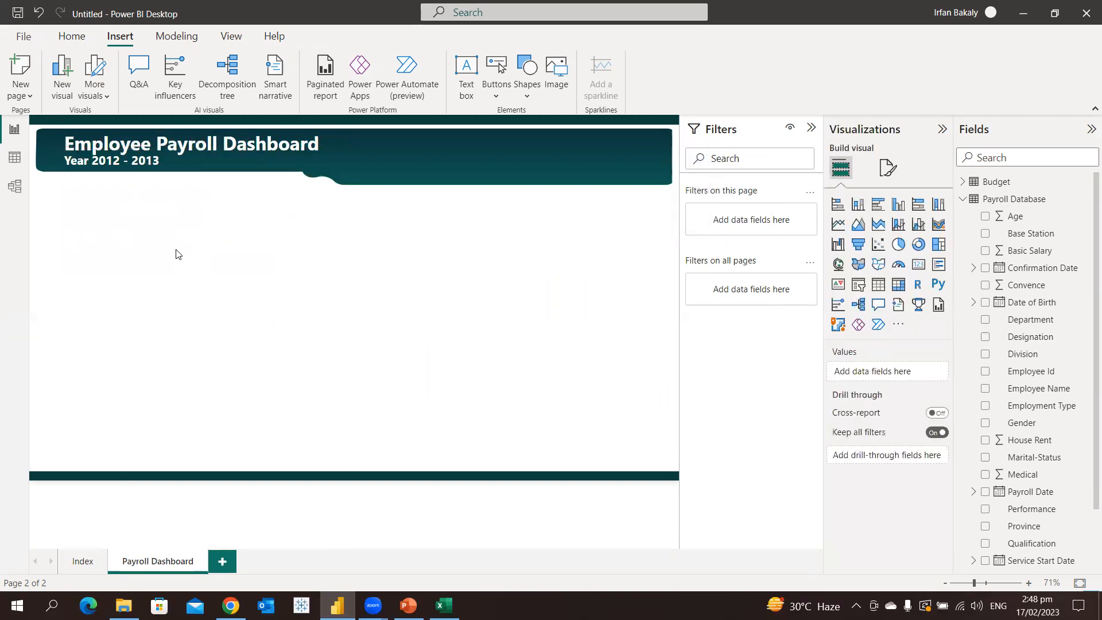
Set the year subtitle's font size to 14 and remove its bold formatting.
click(155, 165)
key(ctrl+a)
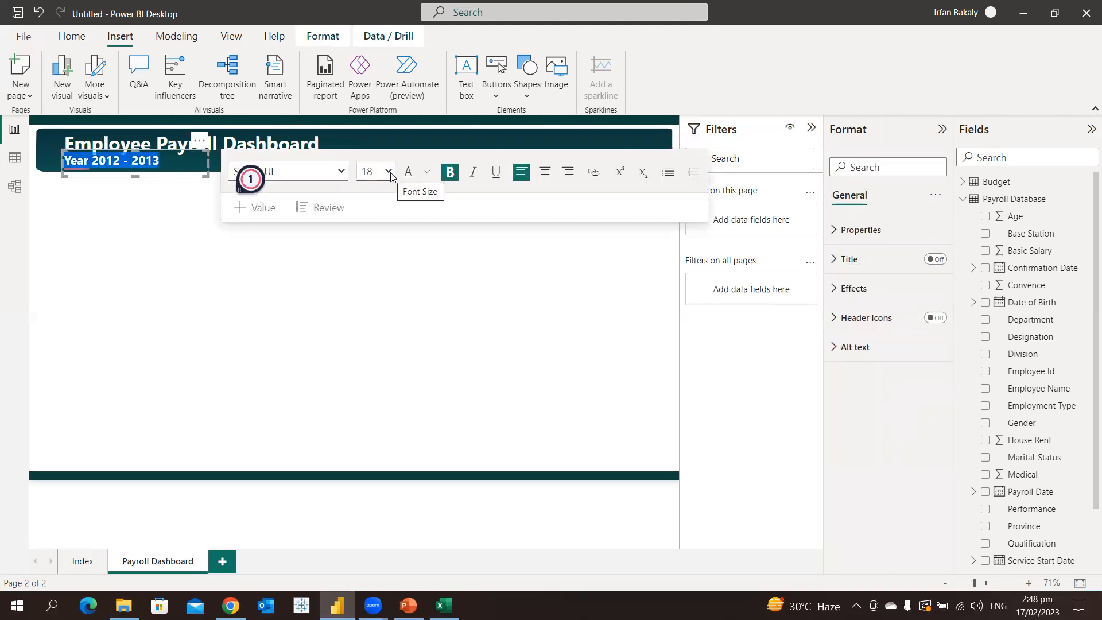
click(390, 172)
click(373, 278)
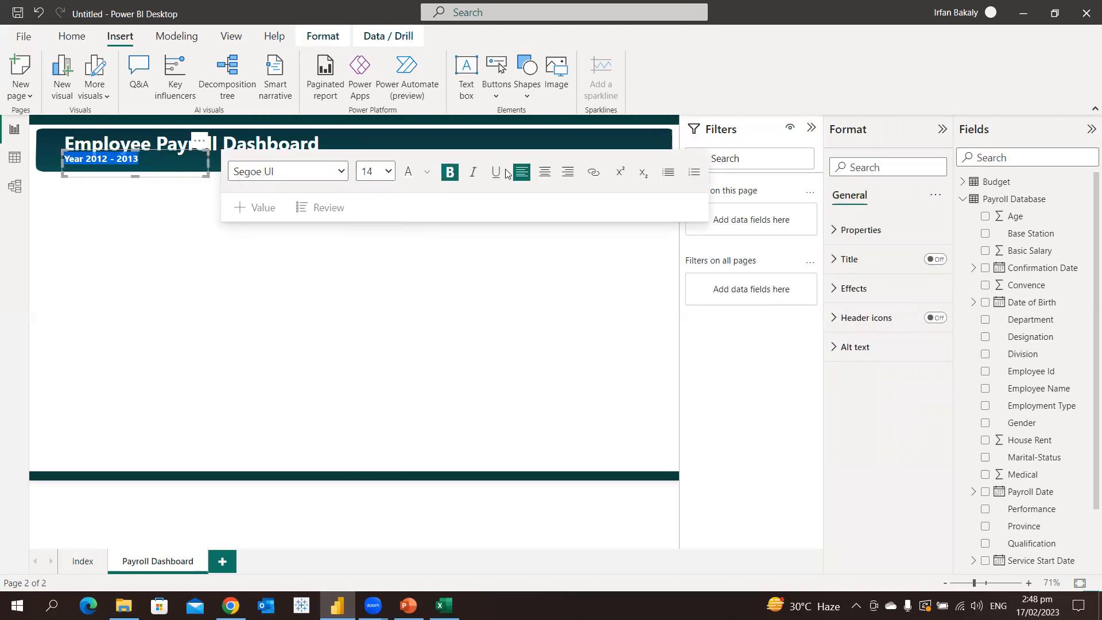
key(ctrl+b)
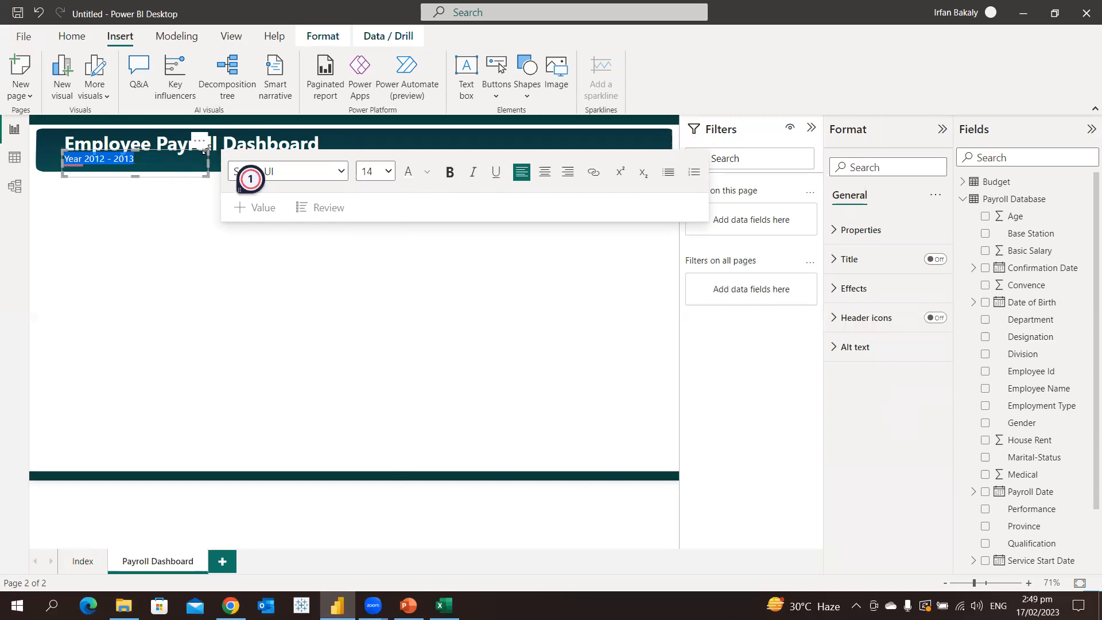
Fine-tune the year subtitle's position so it sits slightly lower beneath the title inside the banner.
drag(208, 152, 210, 156)
click(208, 277)
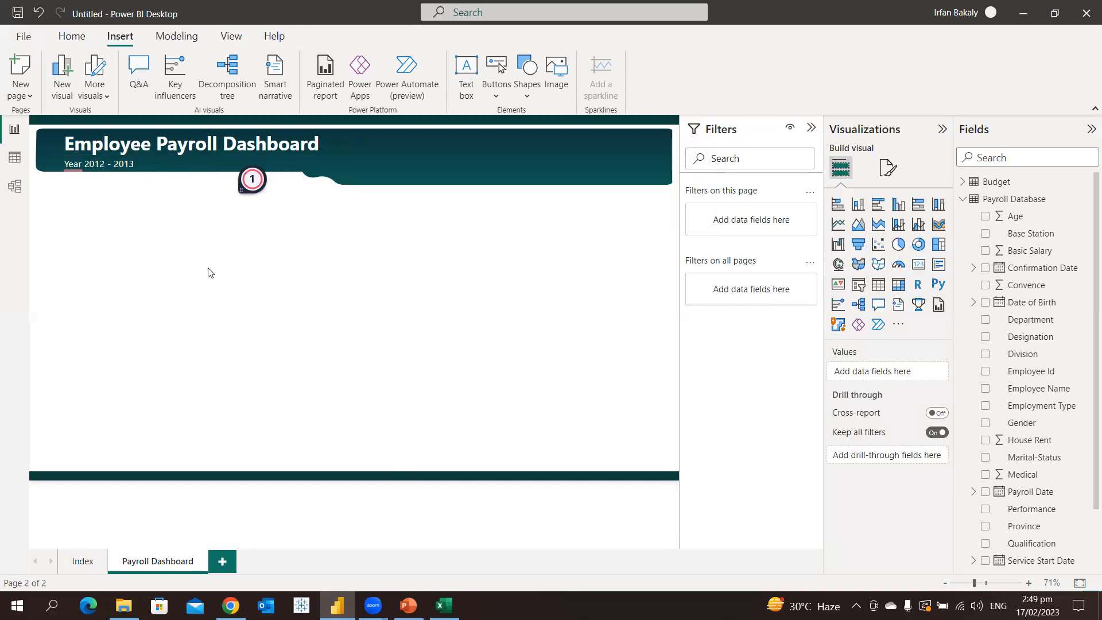
click(146, 160)
click(153, 156)
key(Up)
key(Up)
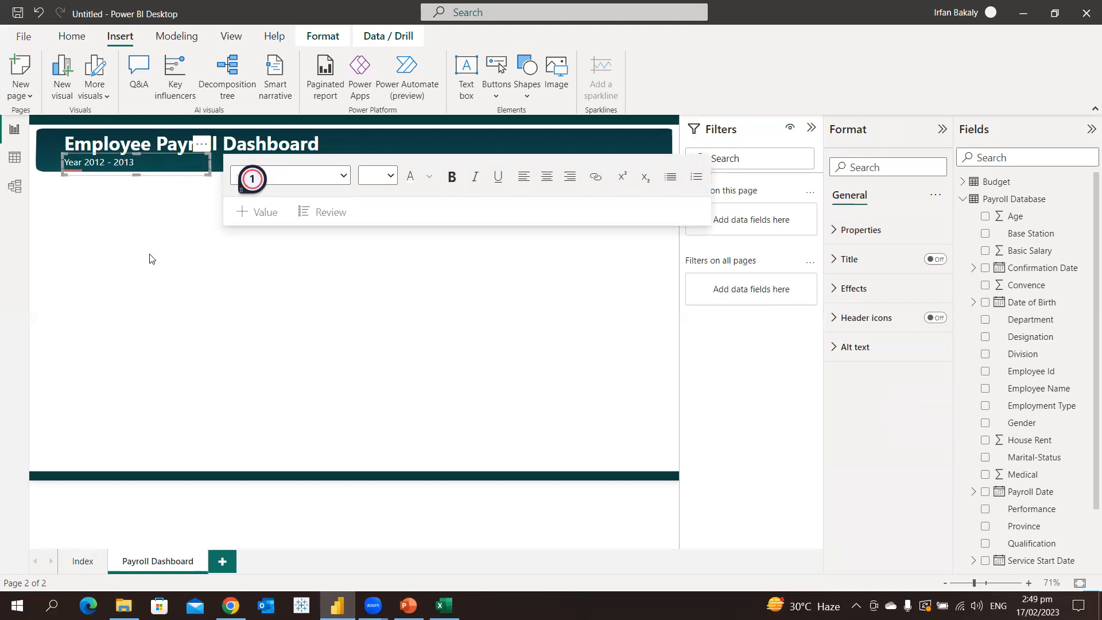
click(153, 259)
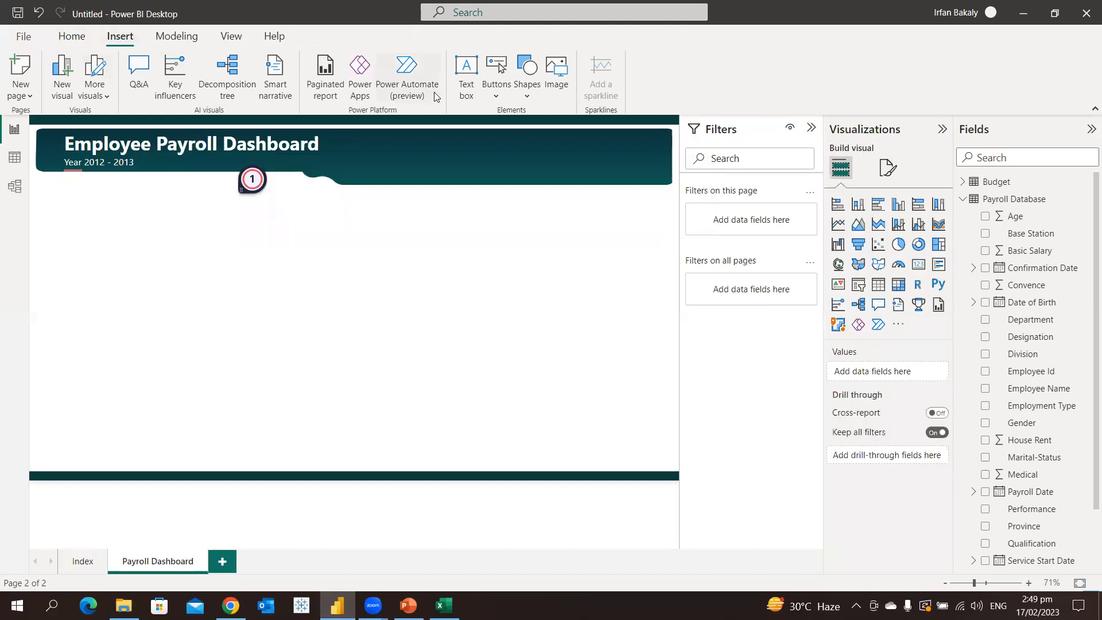
Insert the reset shield image, shrink it and place it at the right end of the banner.
click(548, 75)
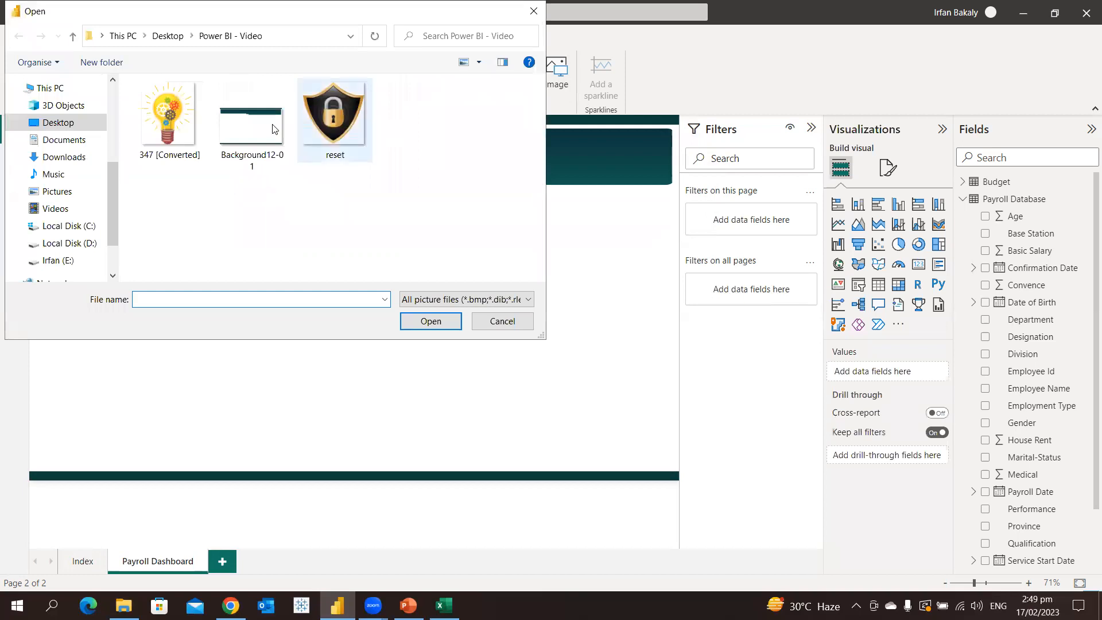
double_click(346, 115)
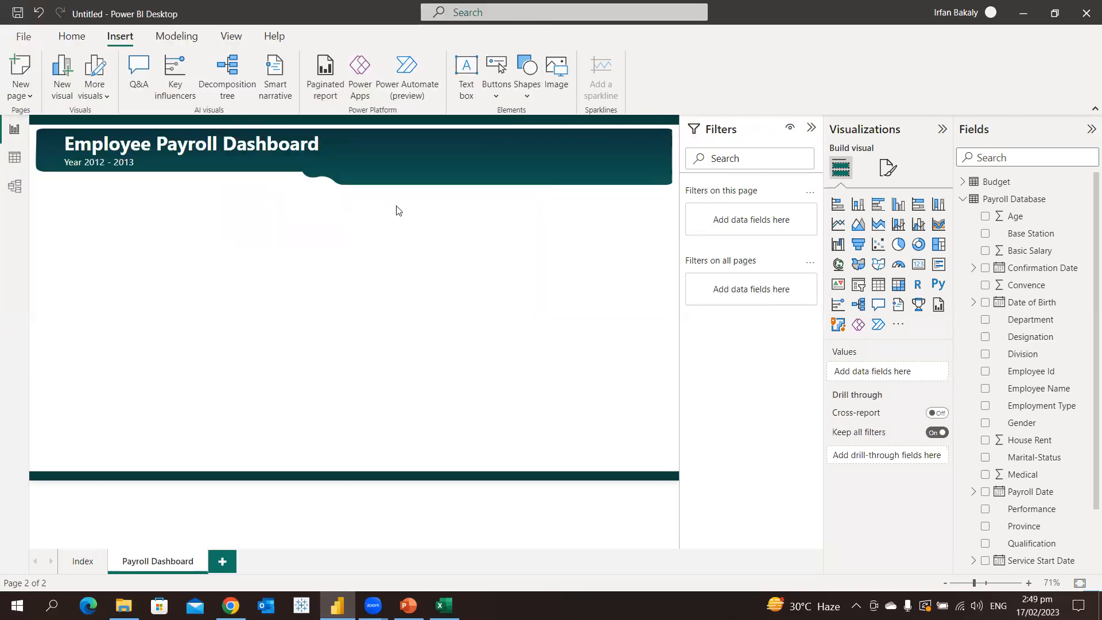
drag(209, 275, 639, 160)
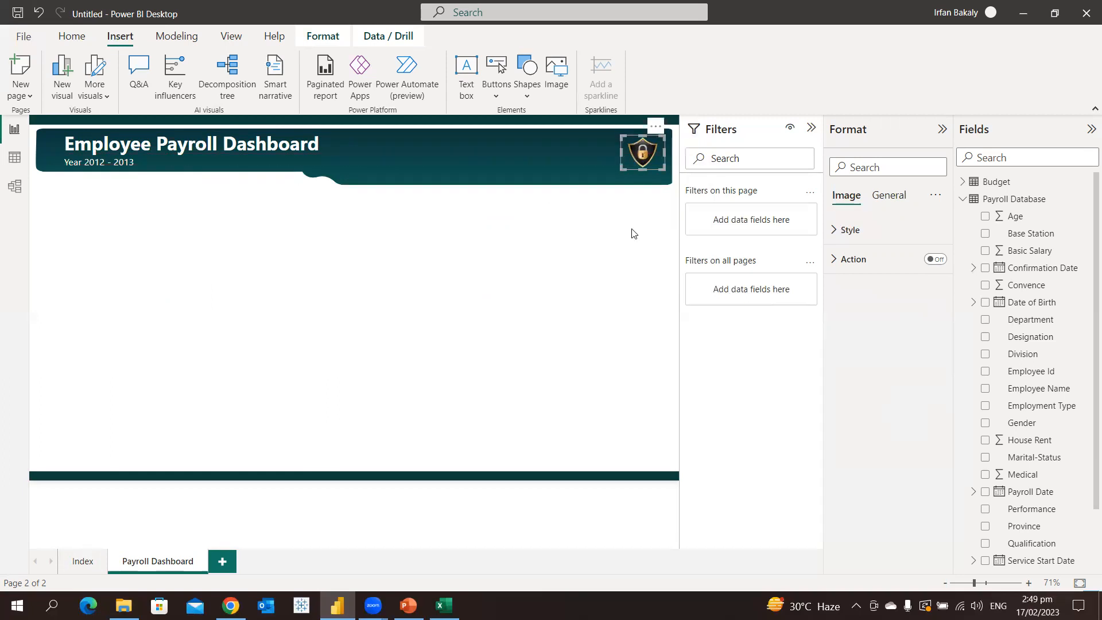
click(634, 232)
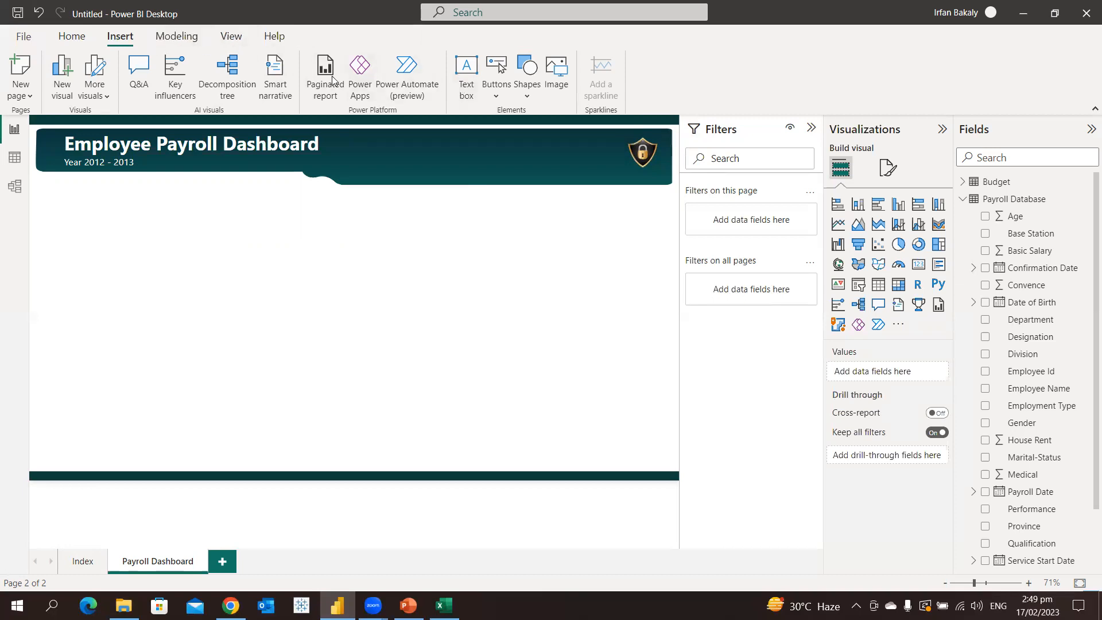
Insert the 347 [Converted] light bulb image, shrink it and place it in the banner left of the title.
click(556, 68)
double_click(179, 126)
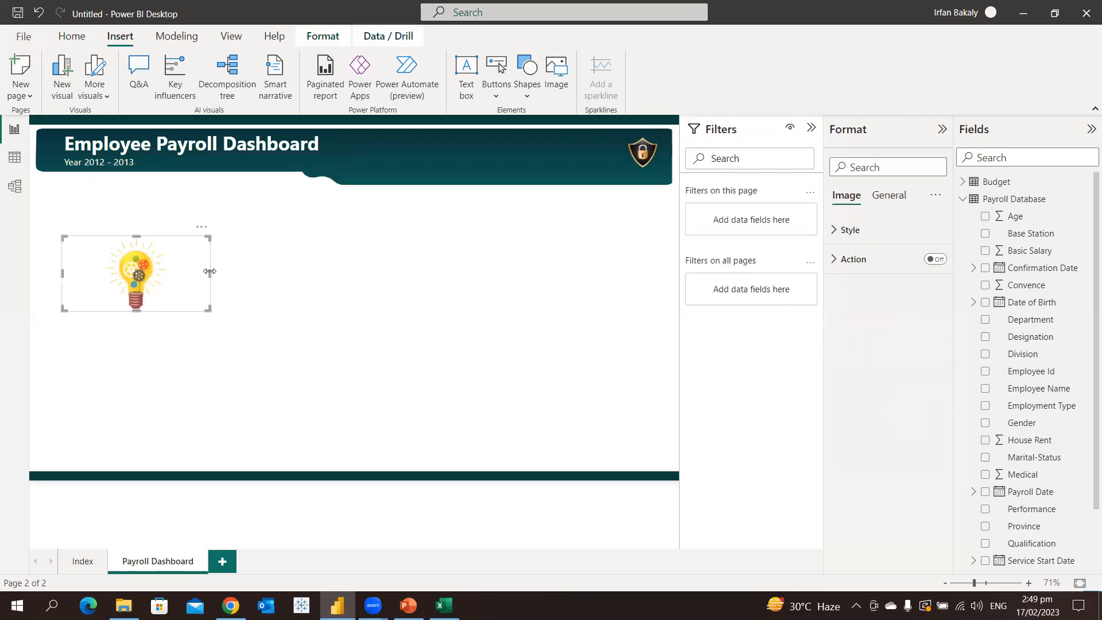
drag(211, 274, 106, 274)
drag(84, 311, 56, 155)
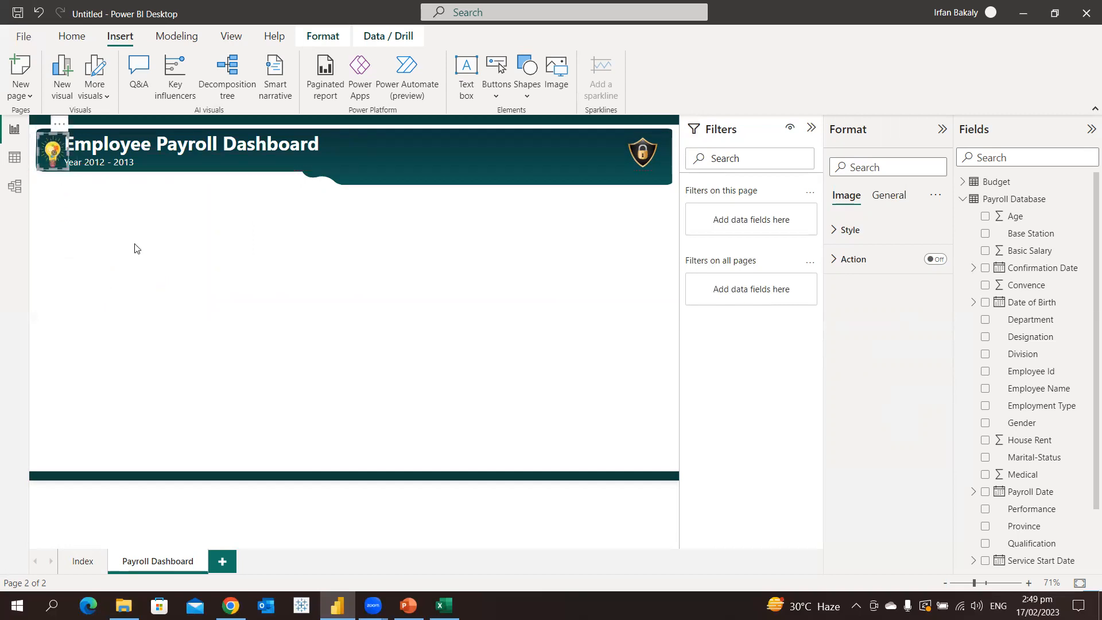
click(137, 258)
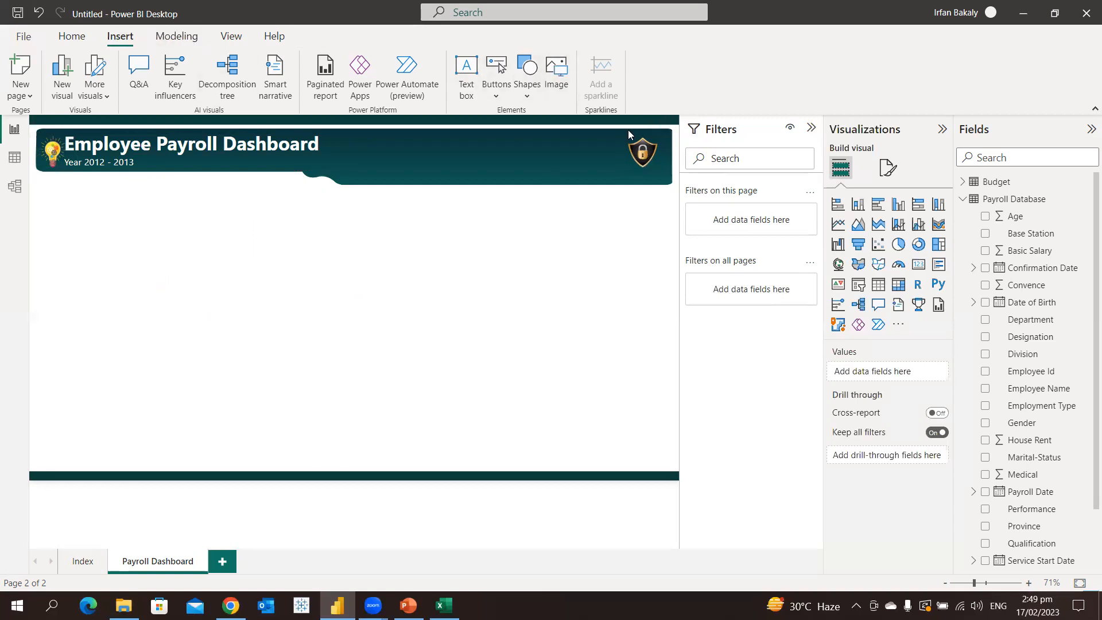
Insert a text box reading Reset and make its text centred and white.
click(468, 68)
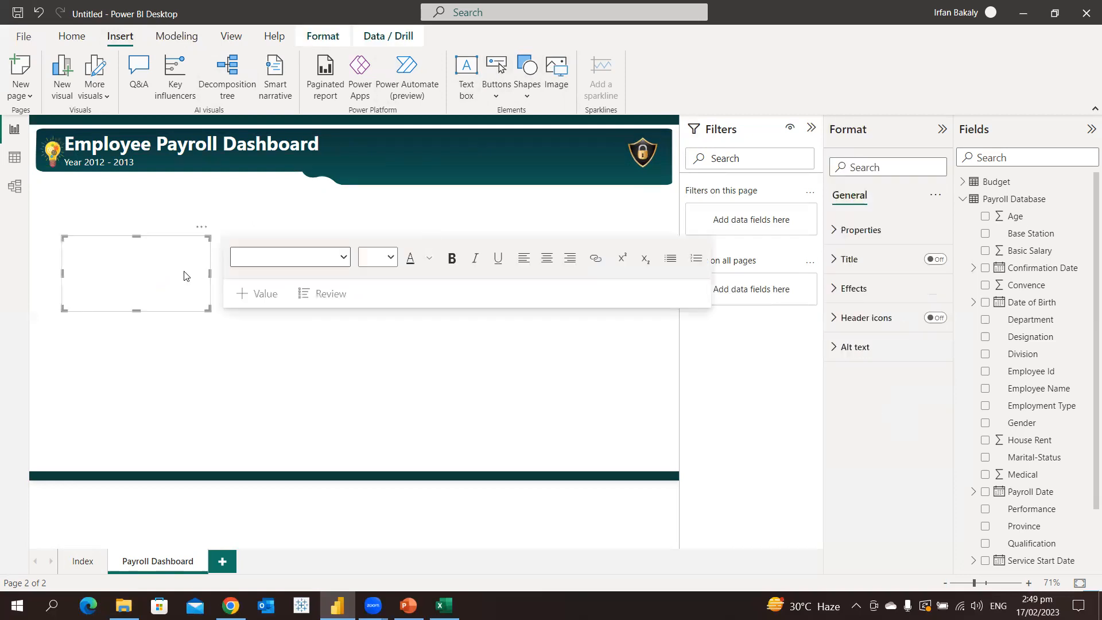
text(Reset)
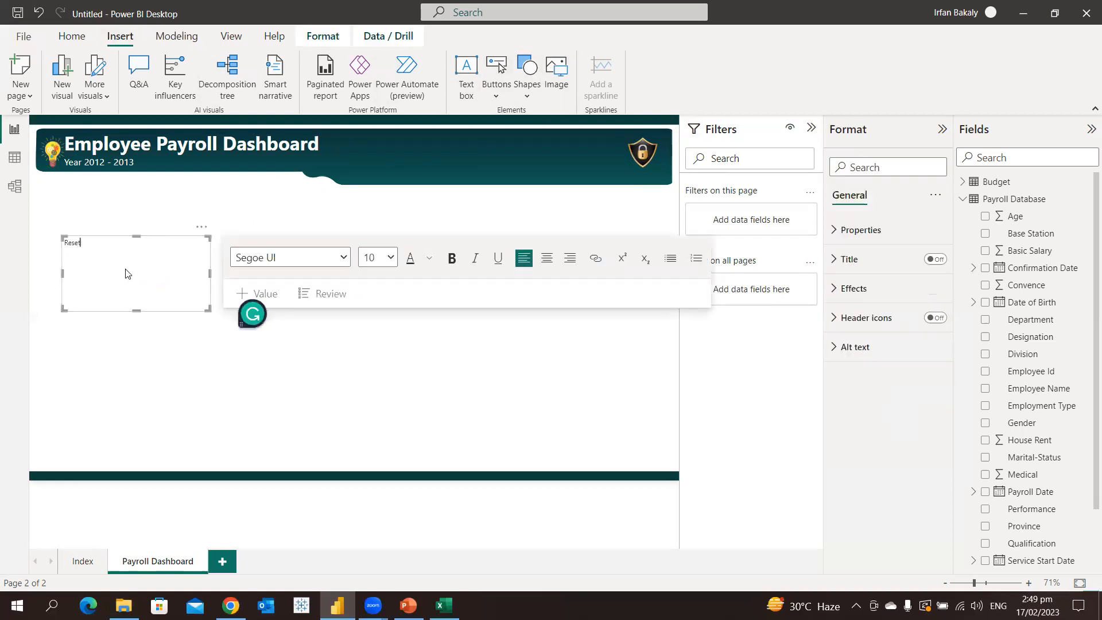
key(ctrl+a)
click(547, 258)
click(429, 261)
click(441, 310)
Turn off the Reset text box's background, shrink the box and place it under the shield image in the banner.
click(900, 291)
click(928, 319)
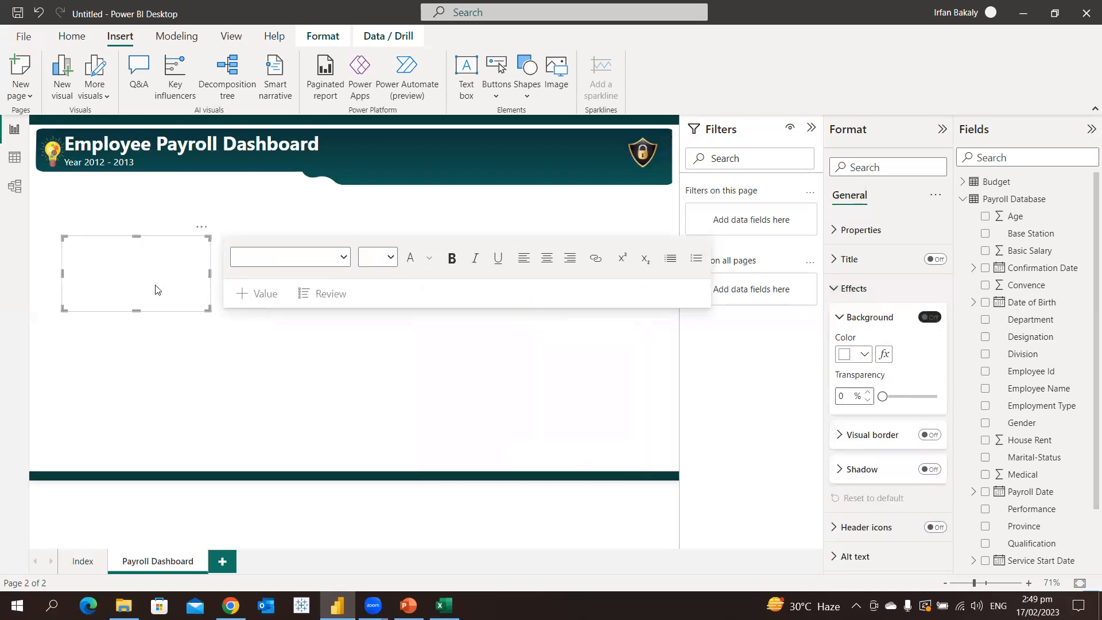
drag(63, 308, 664, 160)
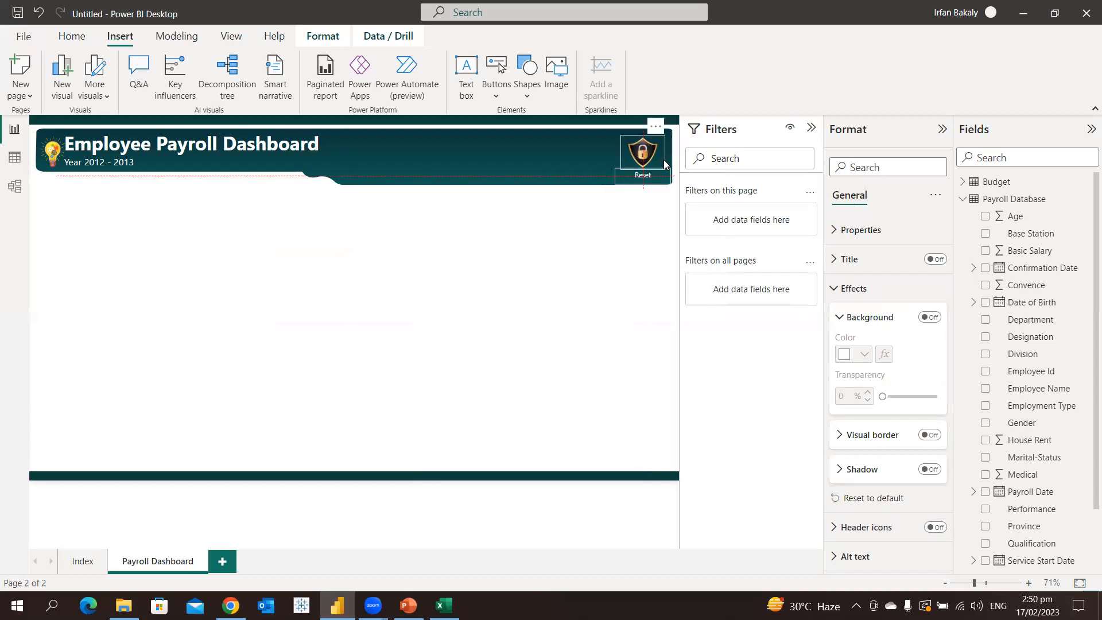
Add a card visual showing the sum of Take Home and place it in the banner between the title and the shield.
double_click(616, 248)
click(670, 232)
click(688, 253)
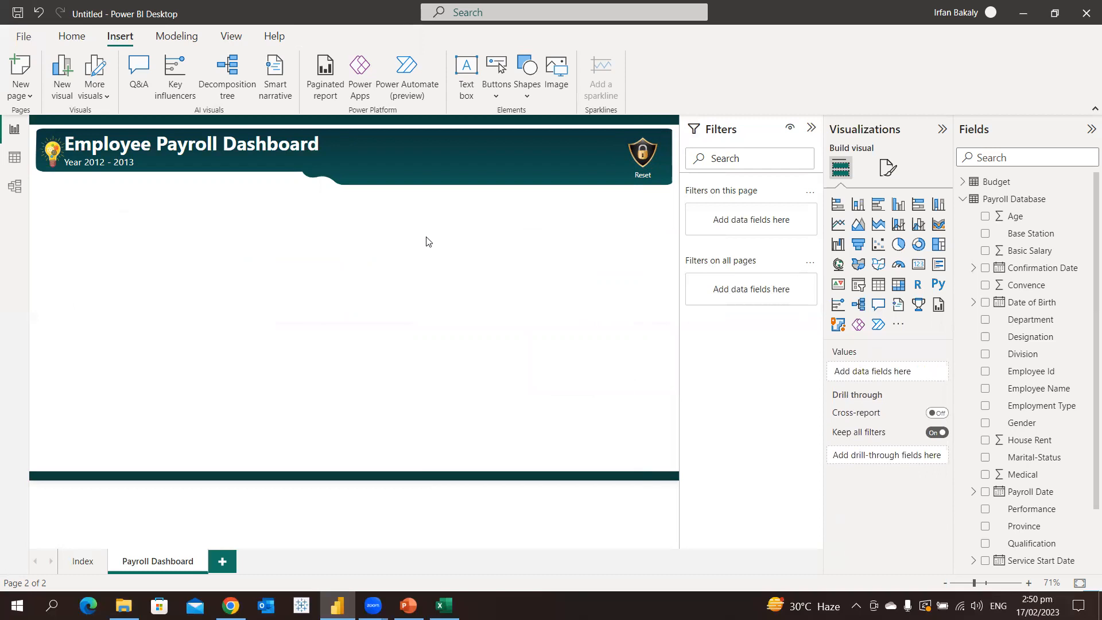
click(919, 265)
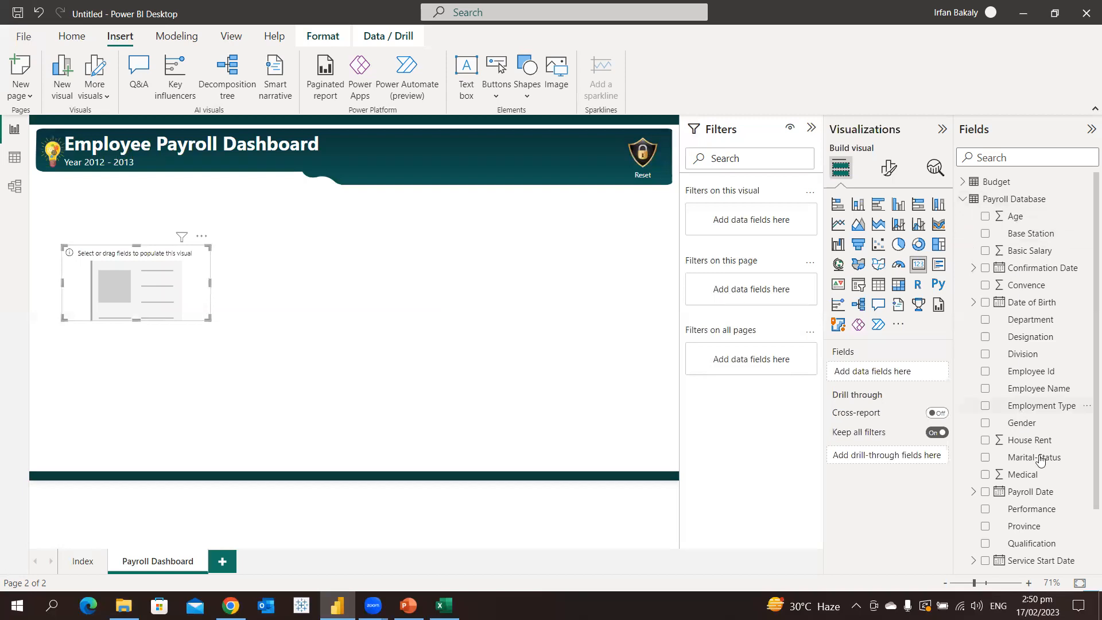
scroll(1040, 479, down, 2)
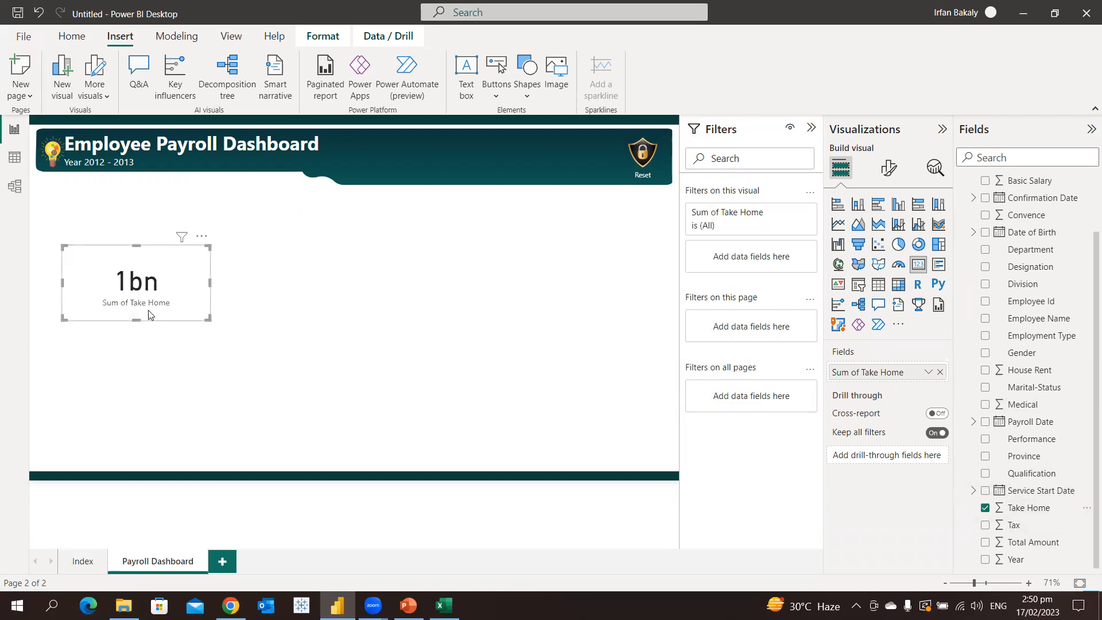
drag(193, 290, 447, 178)
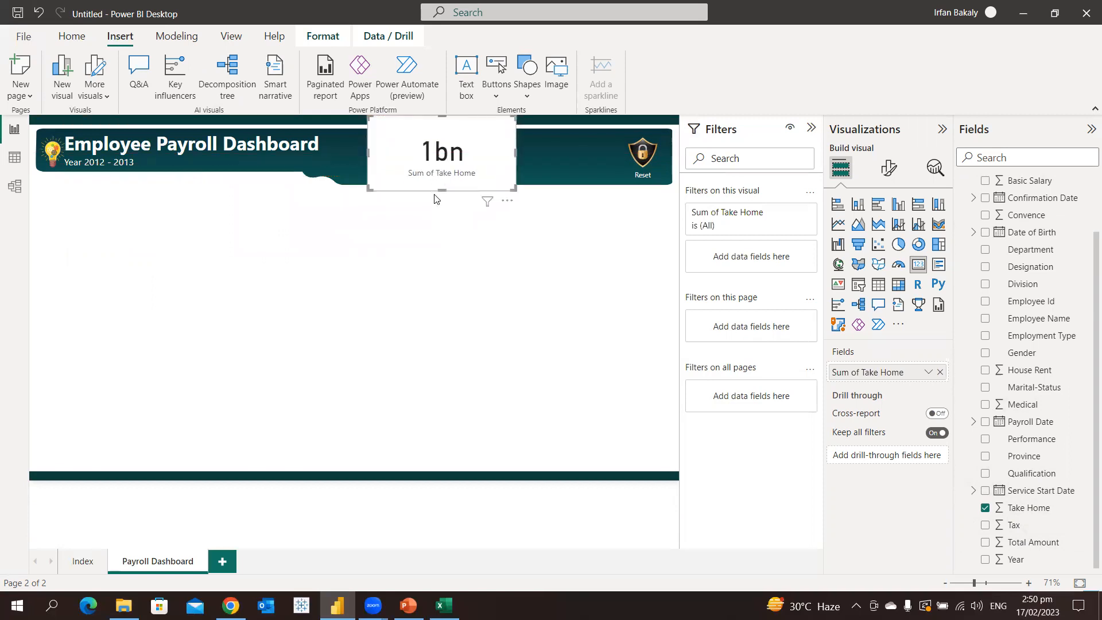
Turn off the Take Home card's background.
click(893, 167)
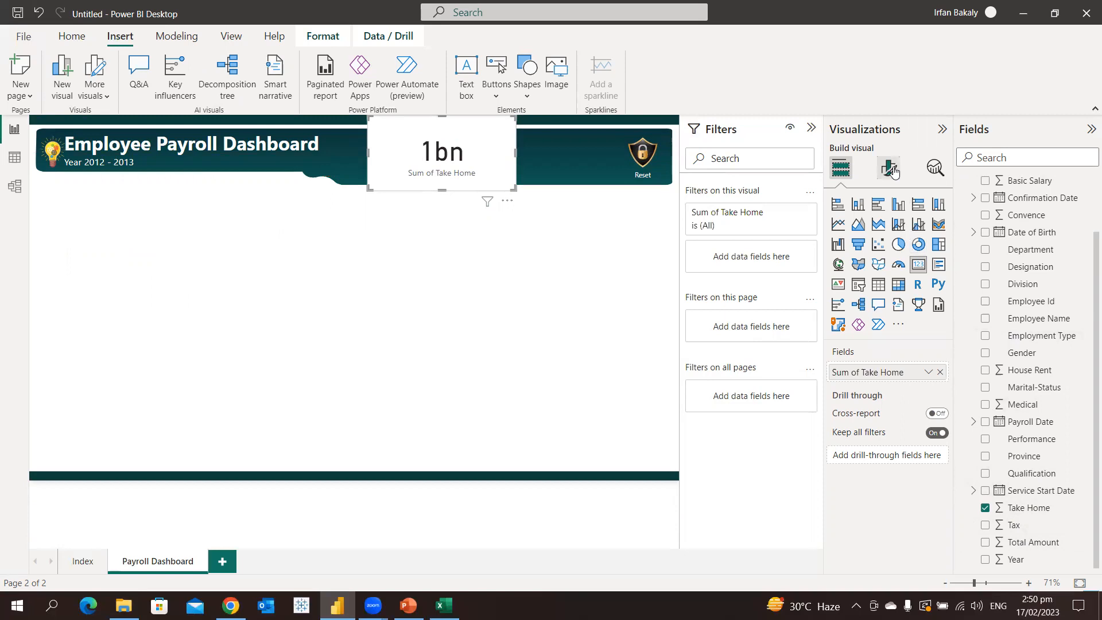
click(888, 234)
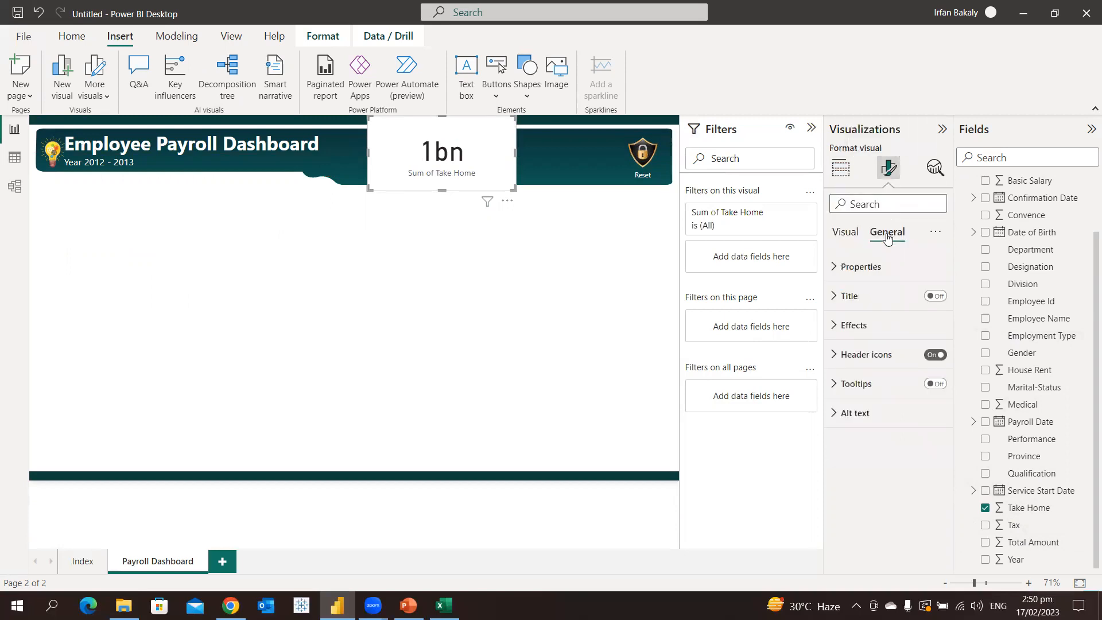
click(913, 326)
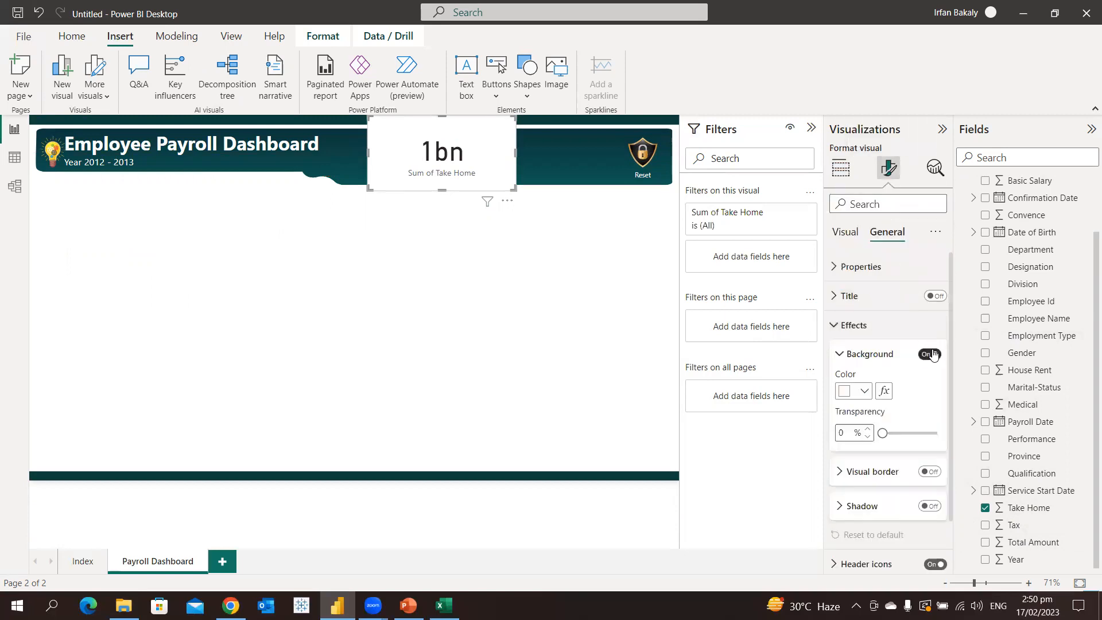
click(930, 353)
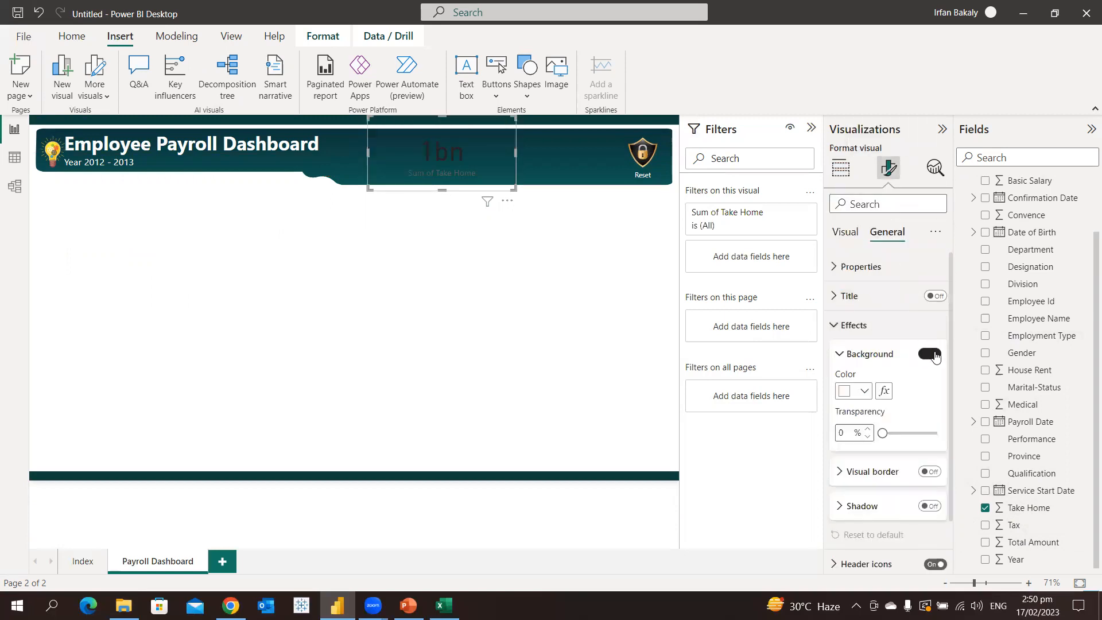
Set the Take Home card's callout value to white with 2 decimal places.
click(847, 233)
click(854, 268)
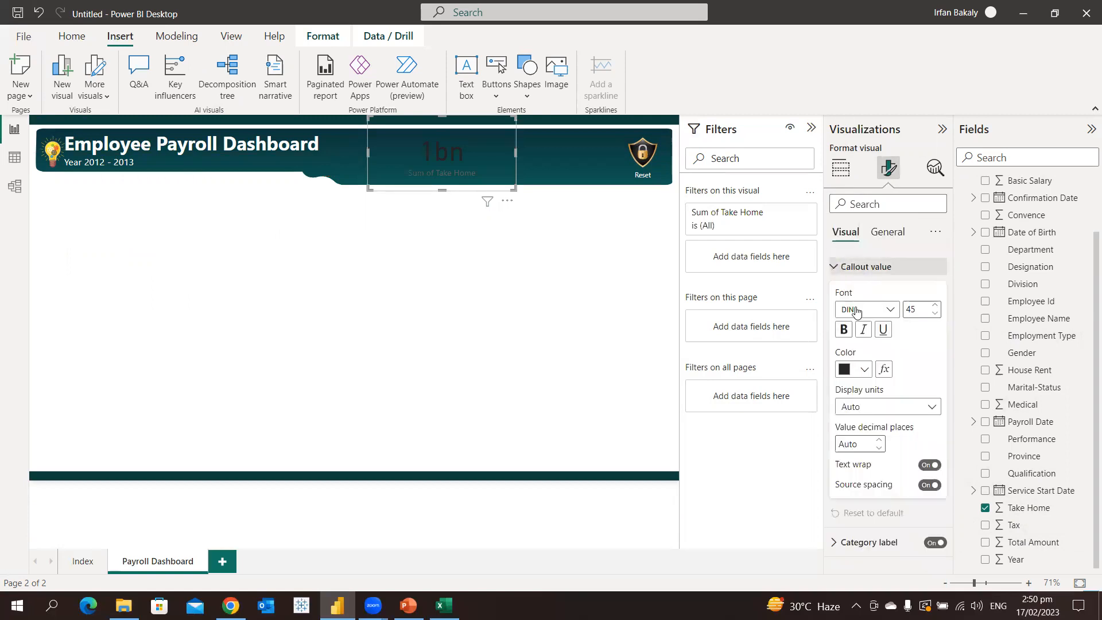
click(863, 370)
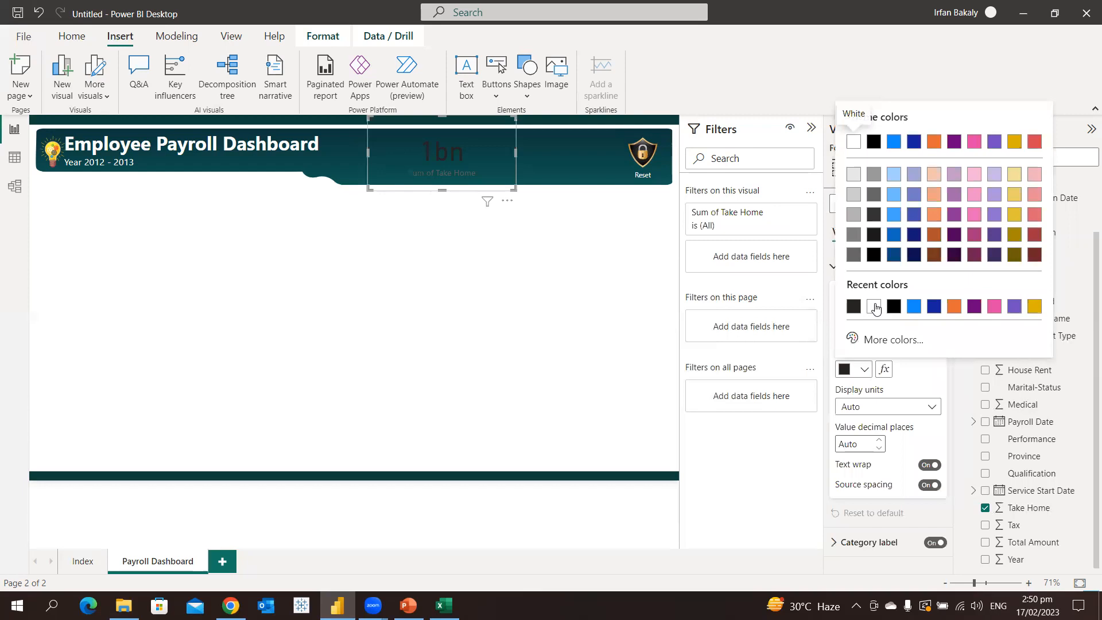
click(874, 307)
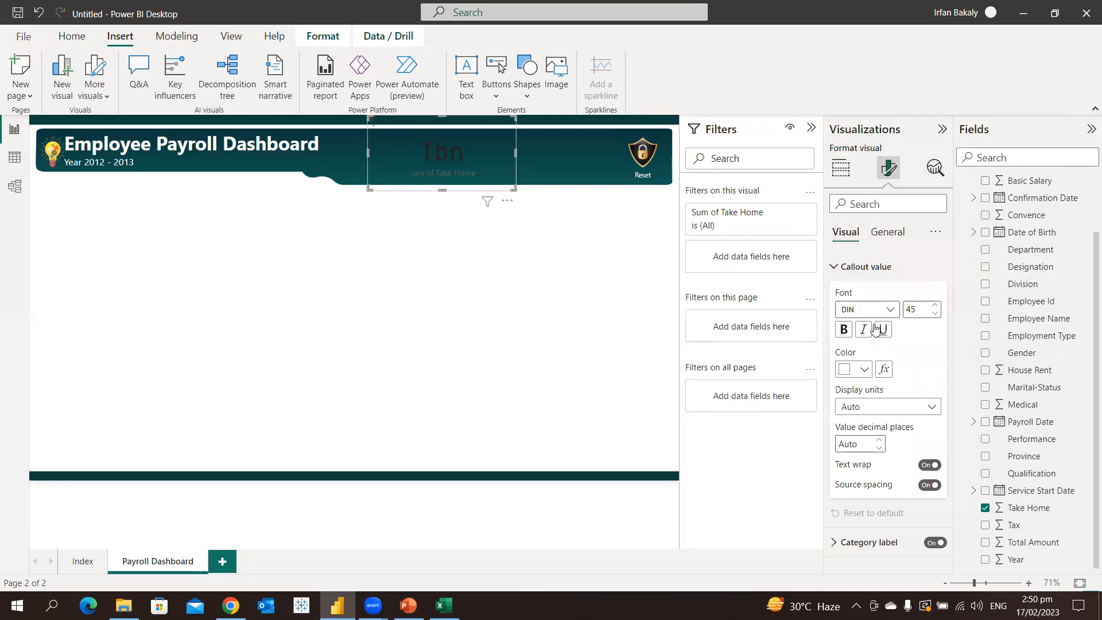
click(879, 440)
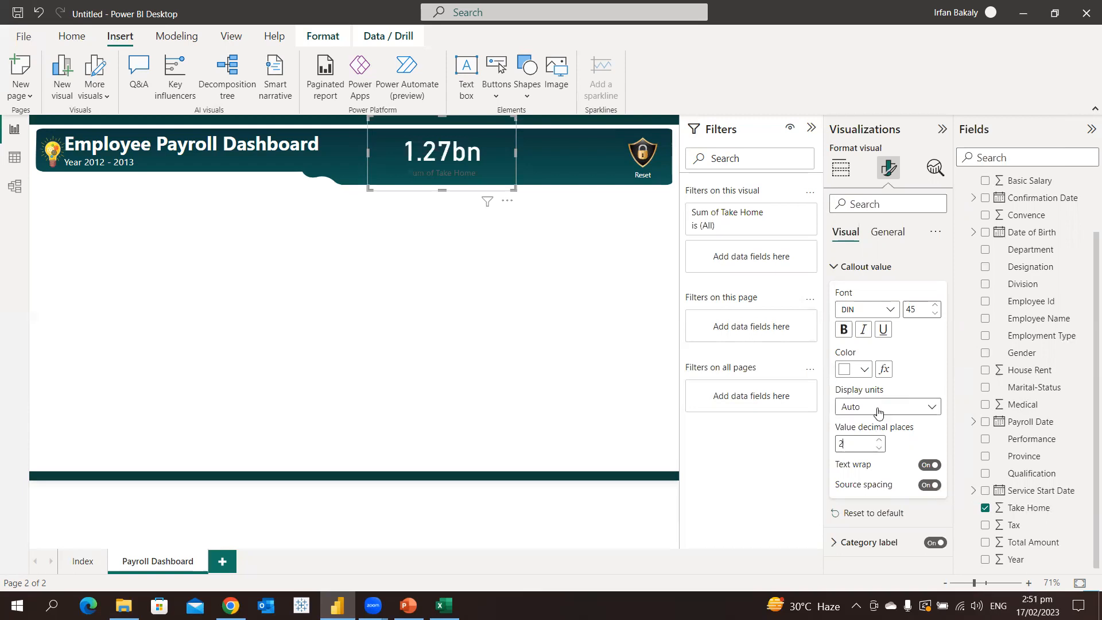
Try Millions as the card value's display units and return them to Auto.
click(878, 412)
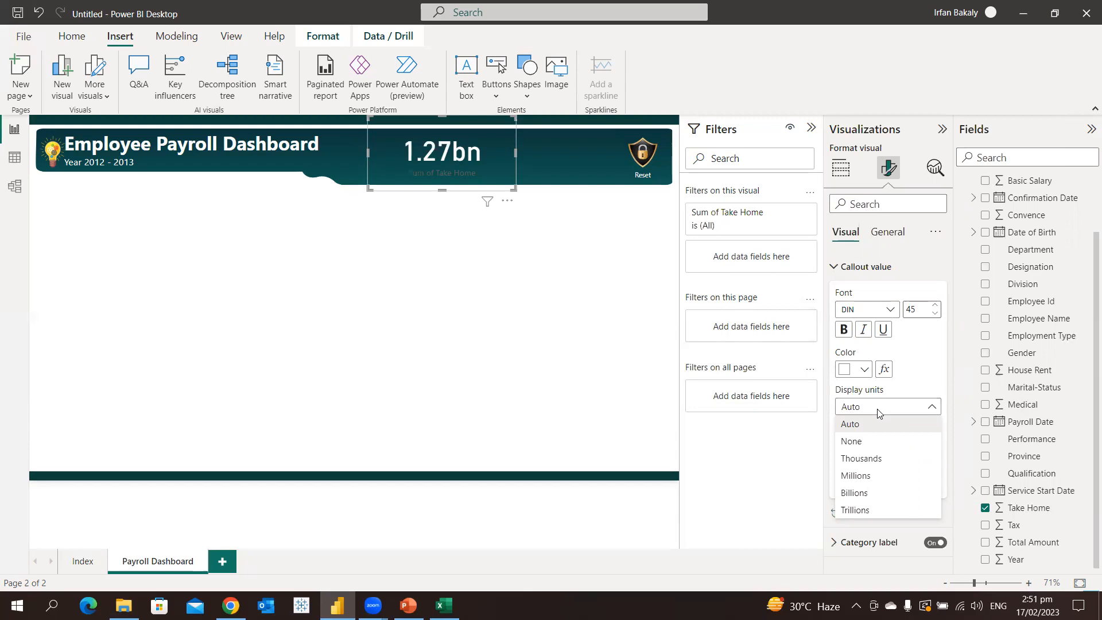
click(882, 479)
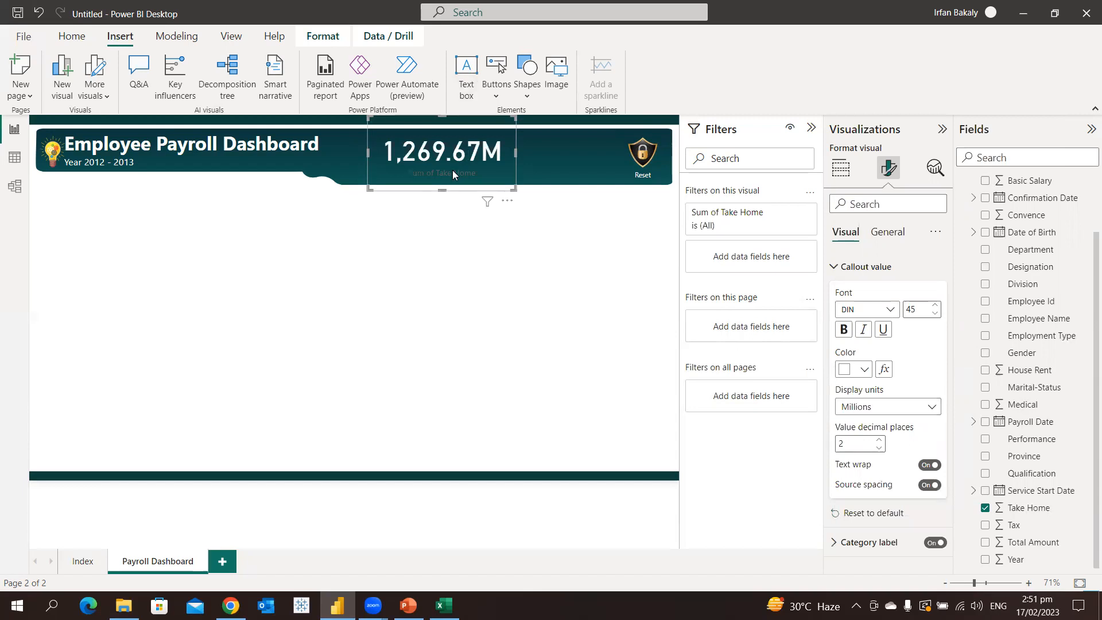
click(907, 408)
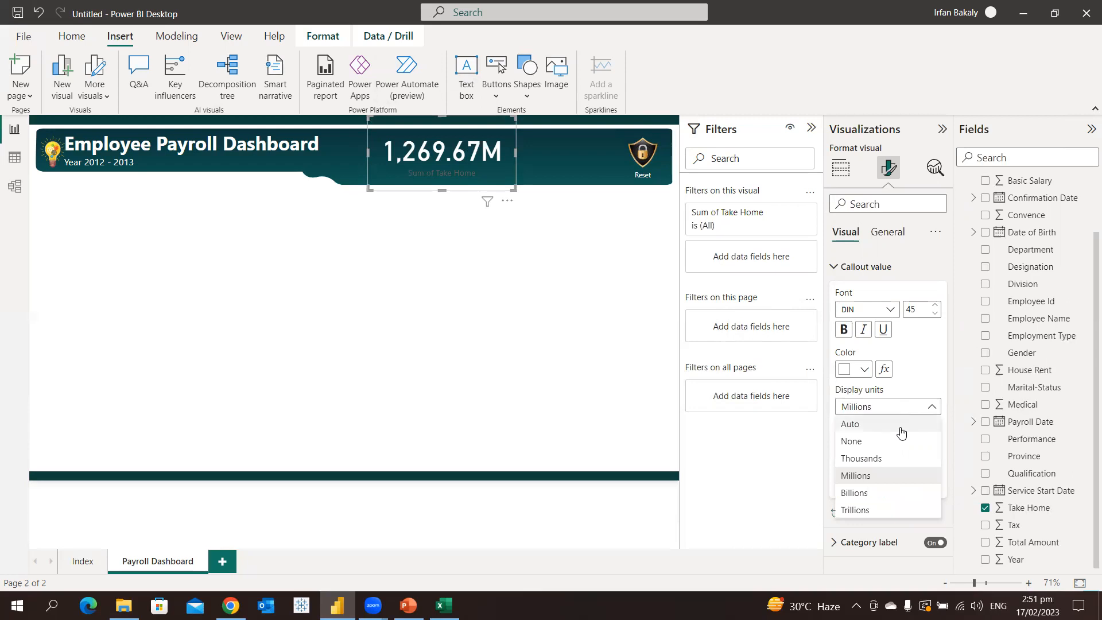
click(902, 429)
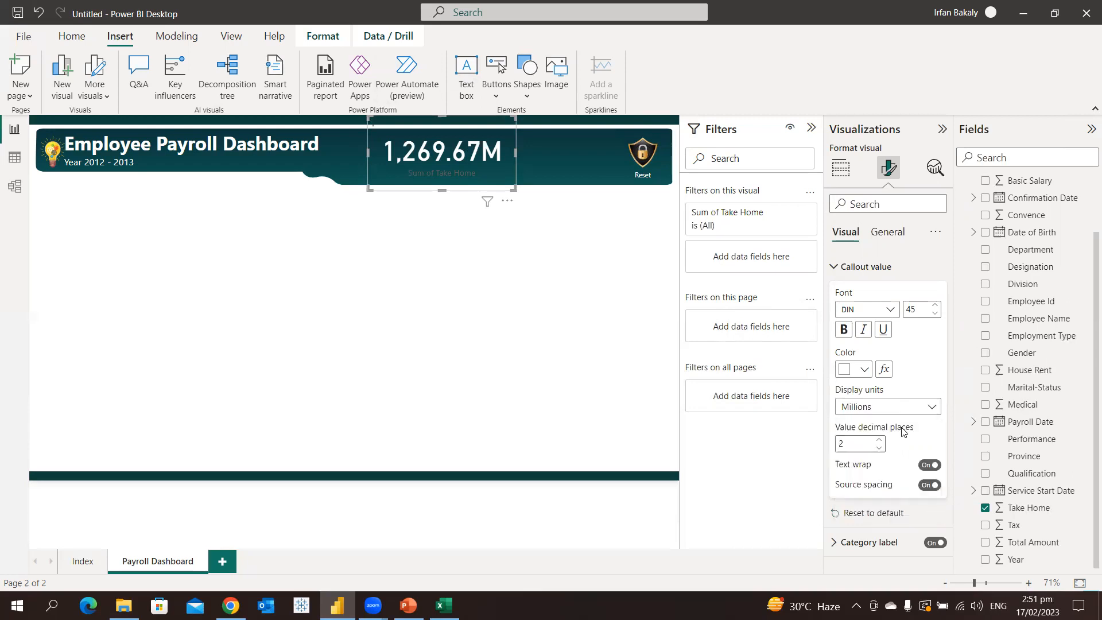
Make the Take Home card's category label white.
click(855, 268)
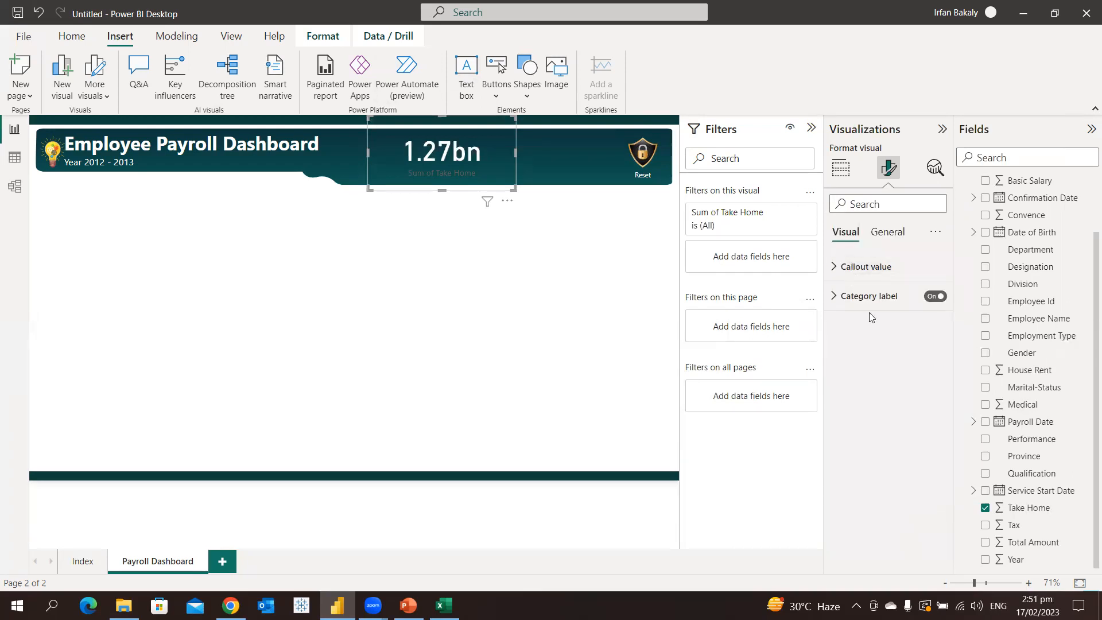
click(869, 296)
click(864, 400)
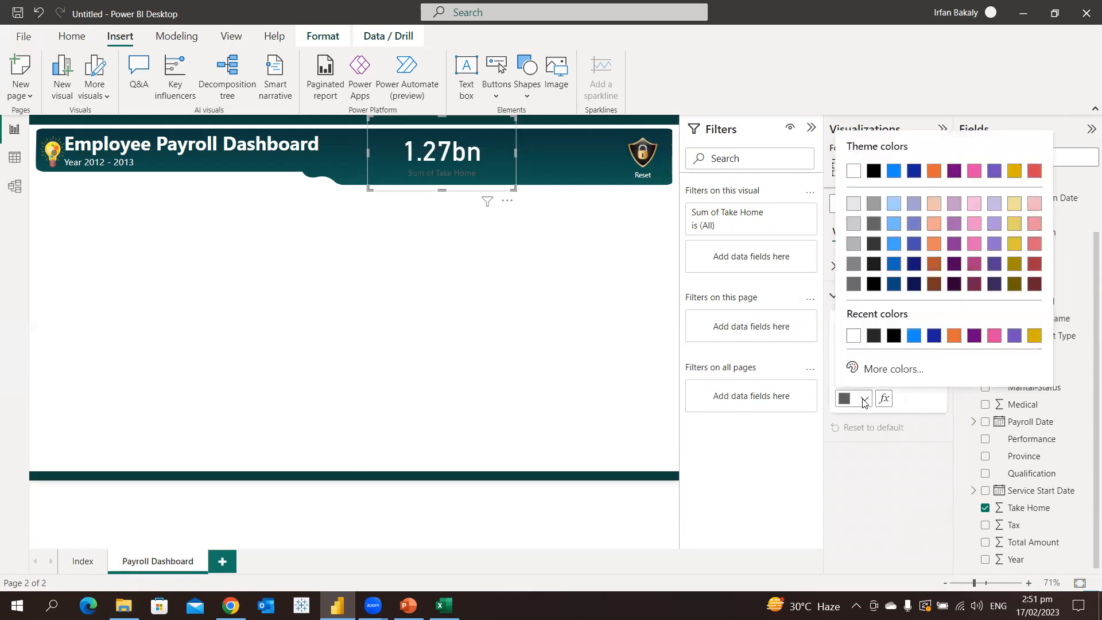
click(853, 335)
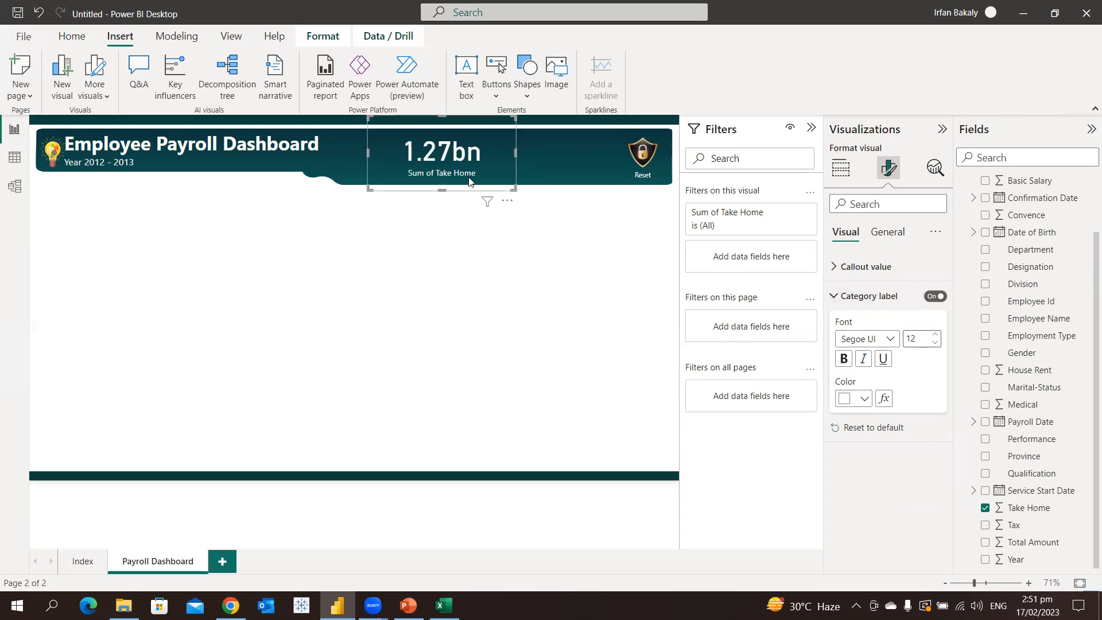
Rename the card's Sum of Take Home field to Take Home.
click(846, 179)
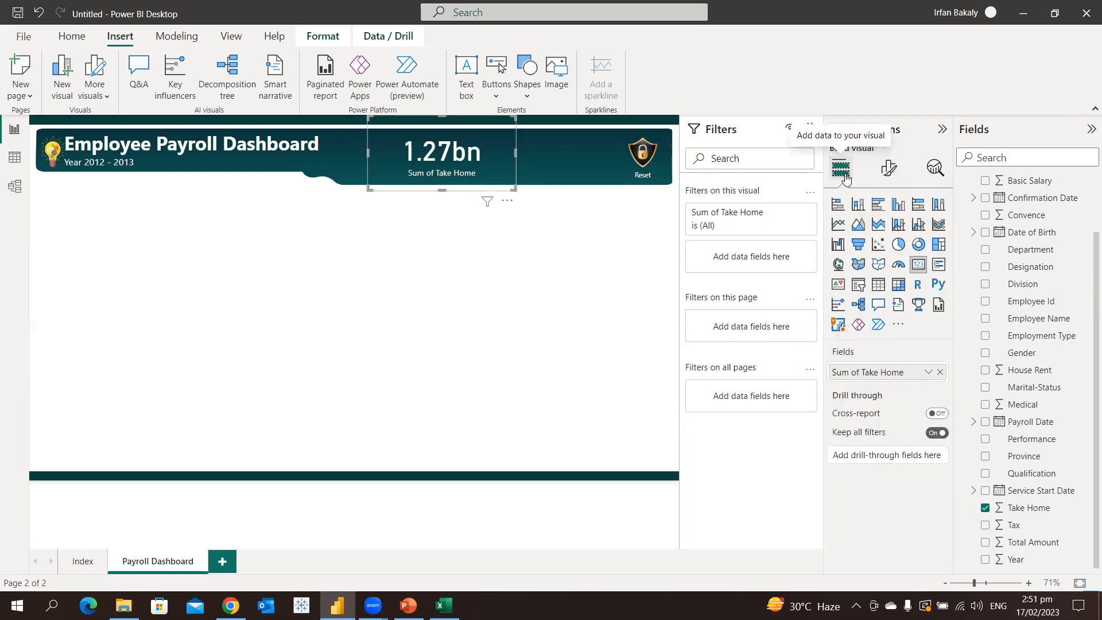
double_click(863, 377)
click(865, 373)
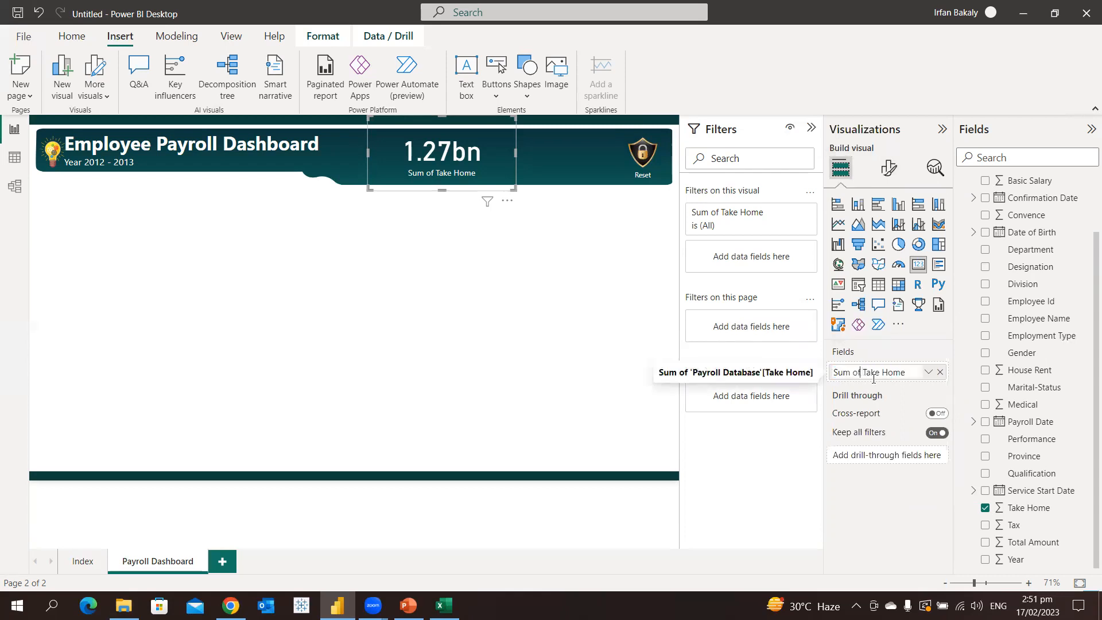
key(BackSpace)
key(BackSpace)
key(BackSpace)
key(BackSpace)
key(BackSpace)
key(BackSpace)
key(BackSpace)
key(Return)
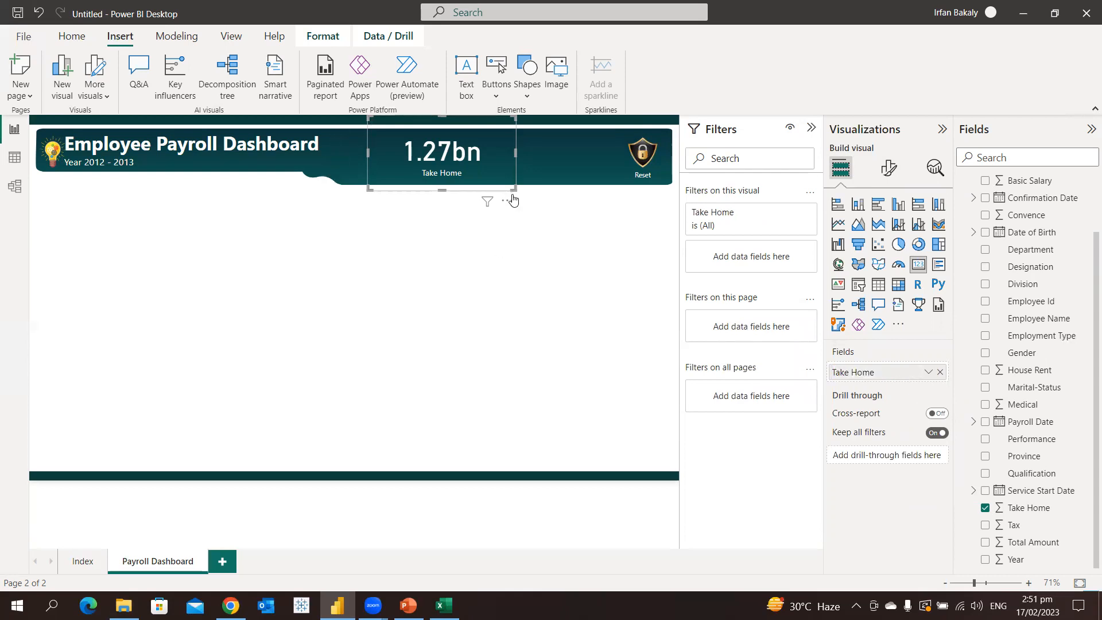
Shrink the Take Home card and shift it slightly toward the shield in the banner.
drag(515, 188, 469, 165)
click(480, 243)
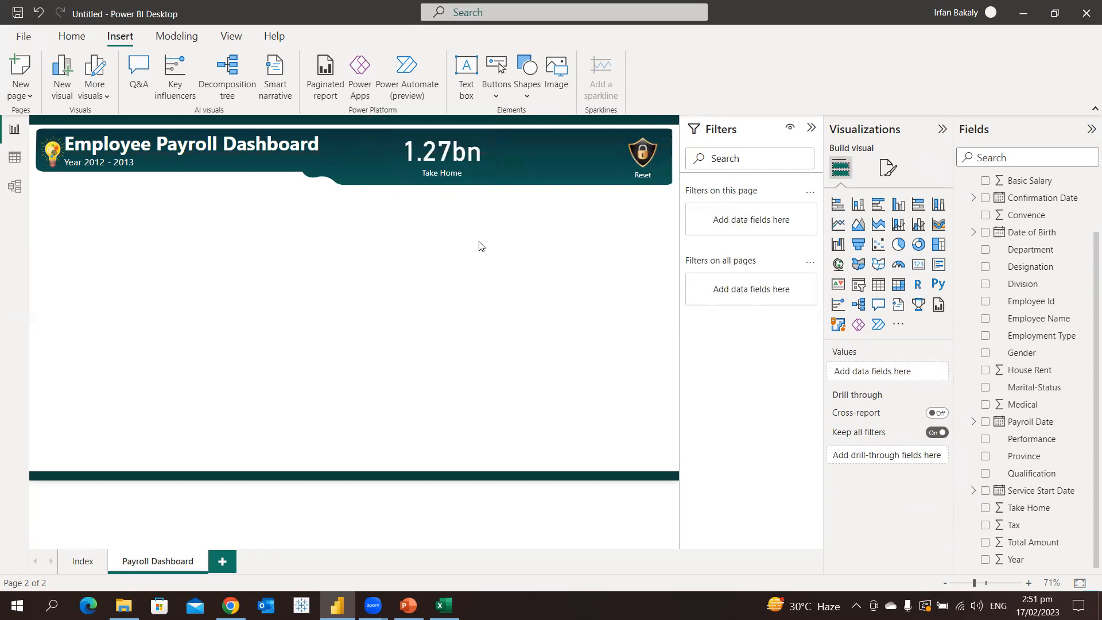
drag(440, 174, 453, 173)
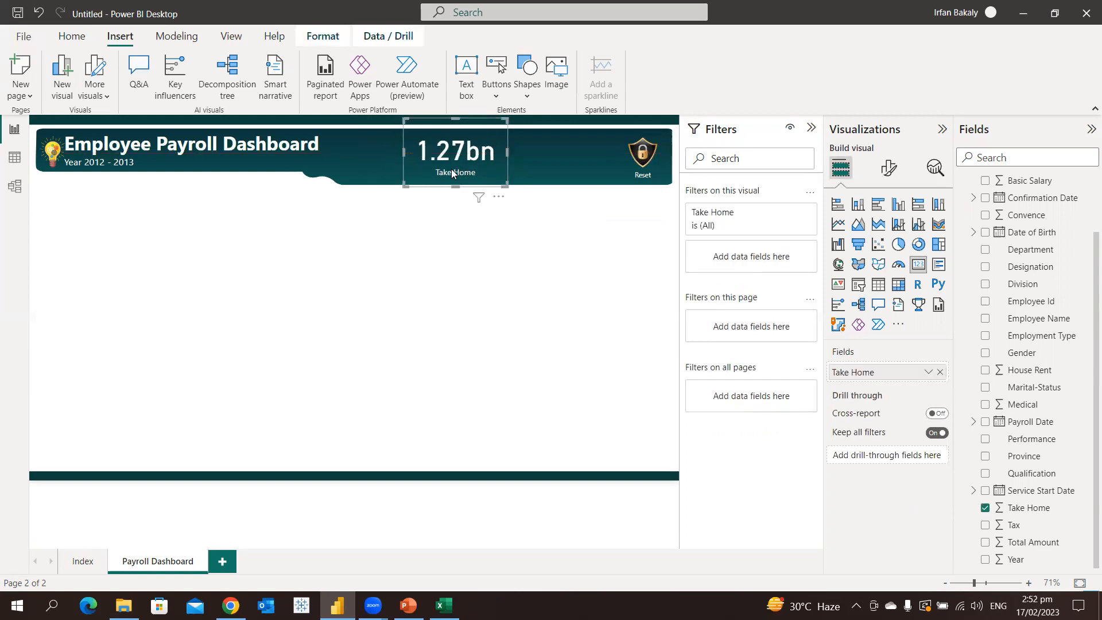
Duplicate the Take Home card and place the copy between the original and the shield image.
key(ctrl+c)
key(ctrl+v)
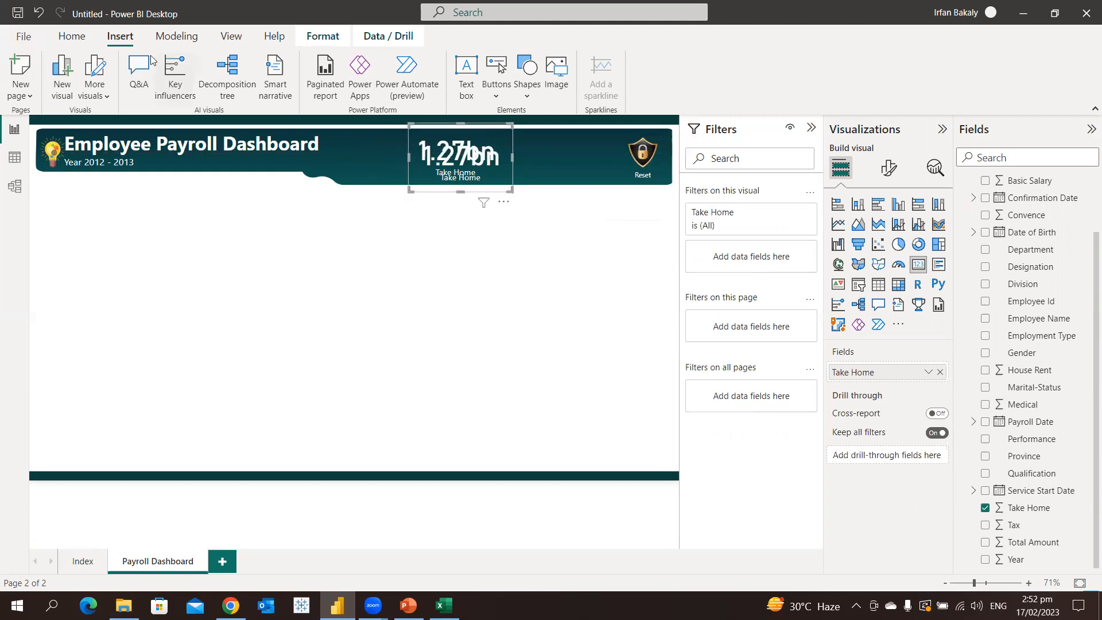
click(72, 36)
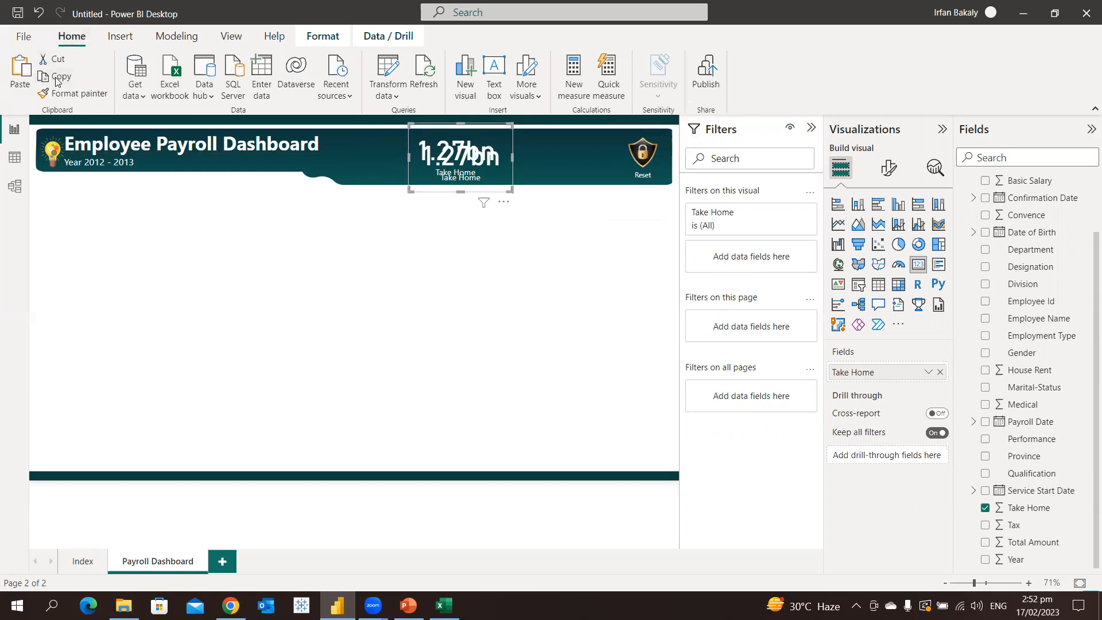
drag(468, 181, 561, 165)
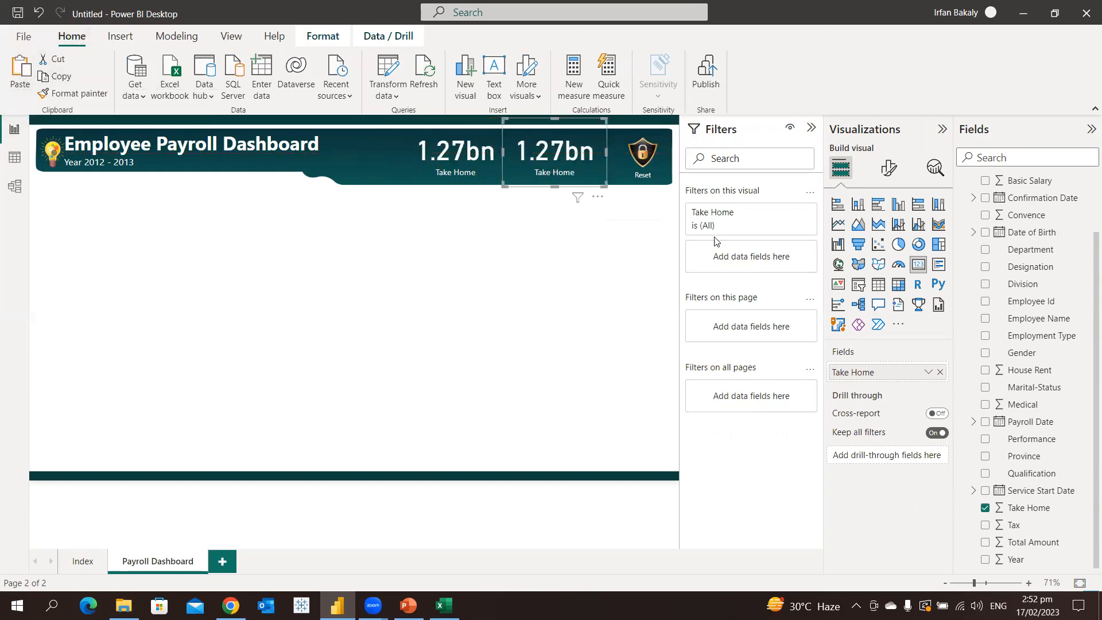
Replace the copied card's field with Tax and rename it Tax Amount.
click(941, 372)
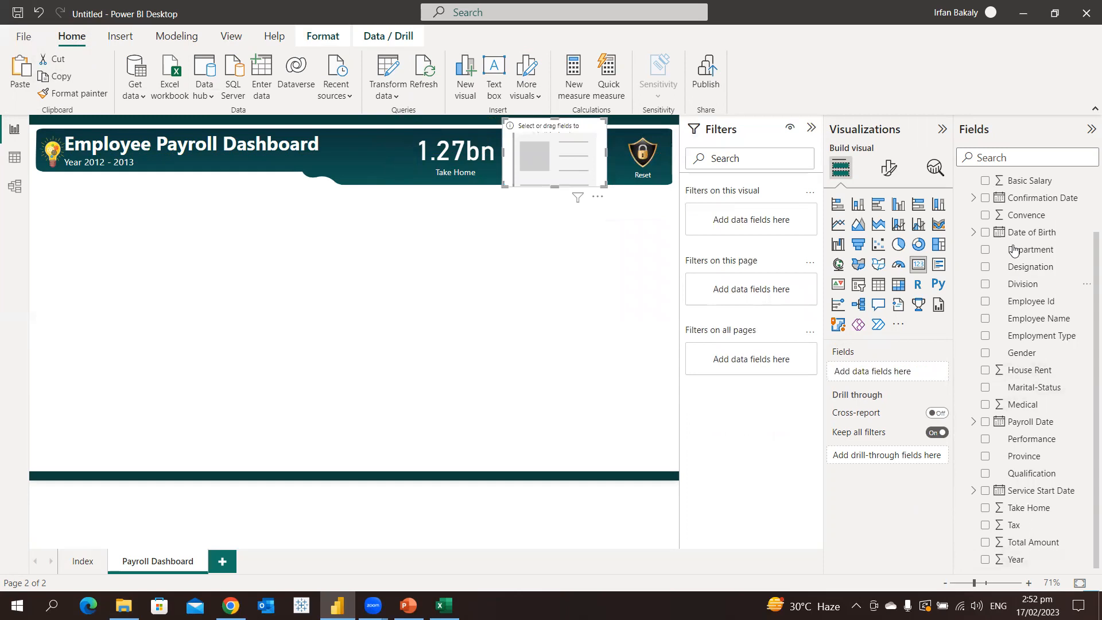
drag(1013, 526, 883, 374)
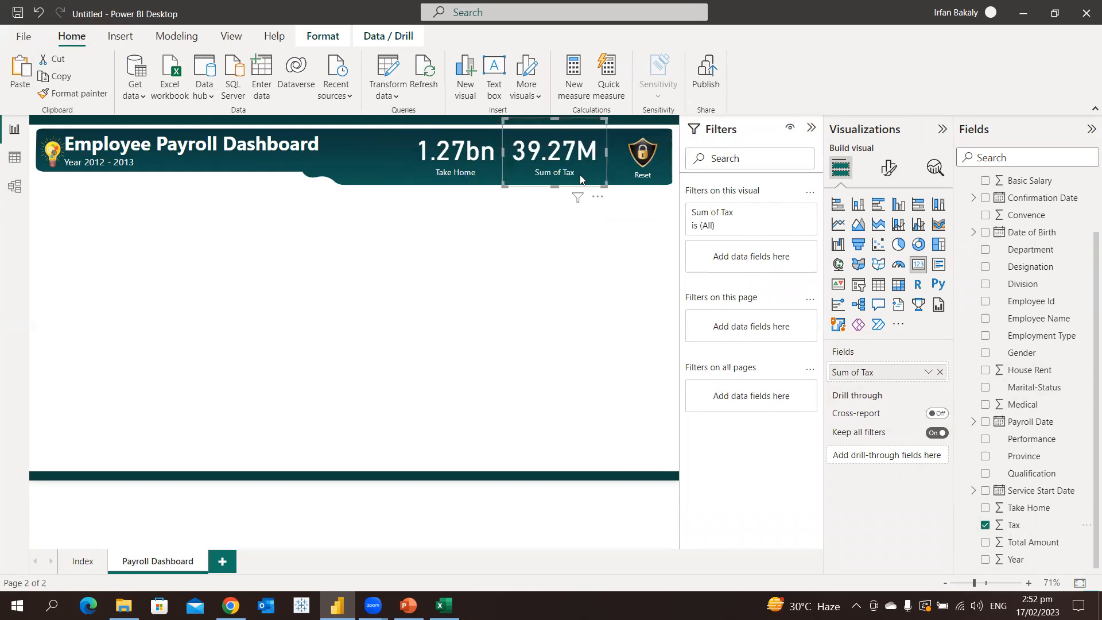
double_click(863, 373)
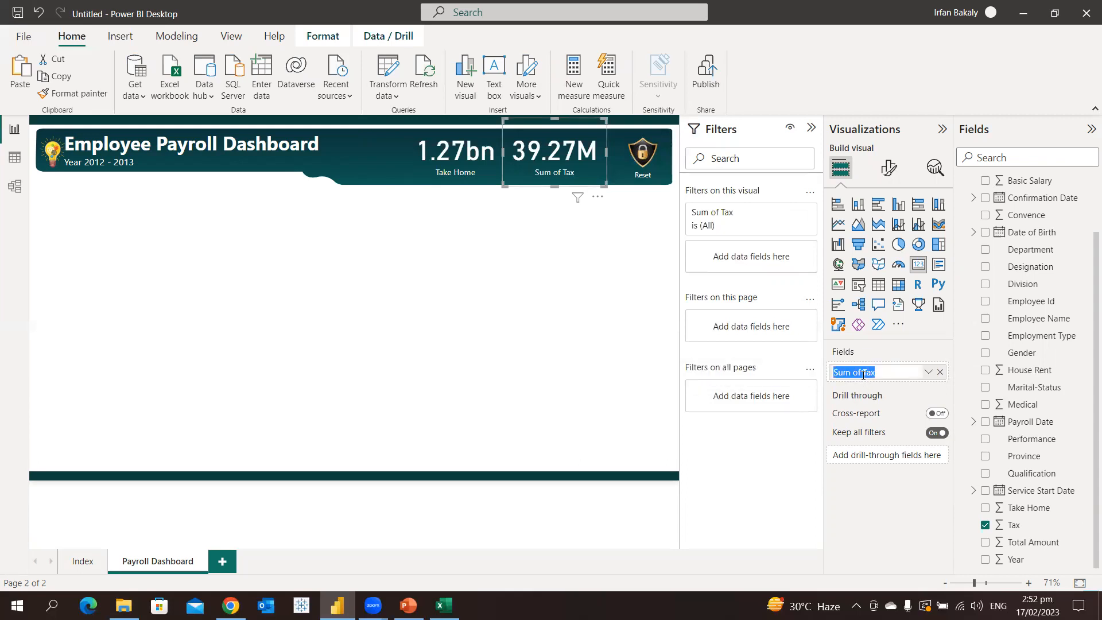
click(863, 373)
text(Amount)
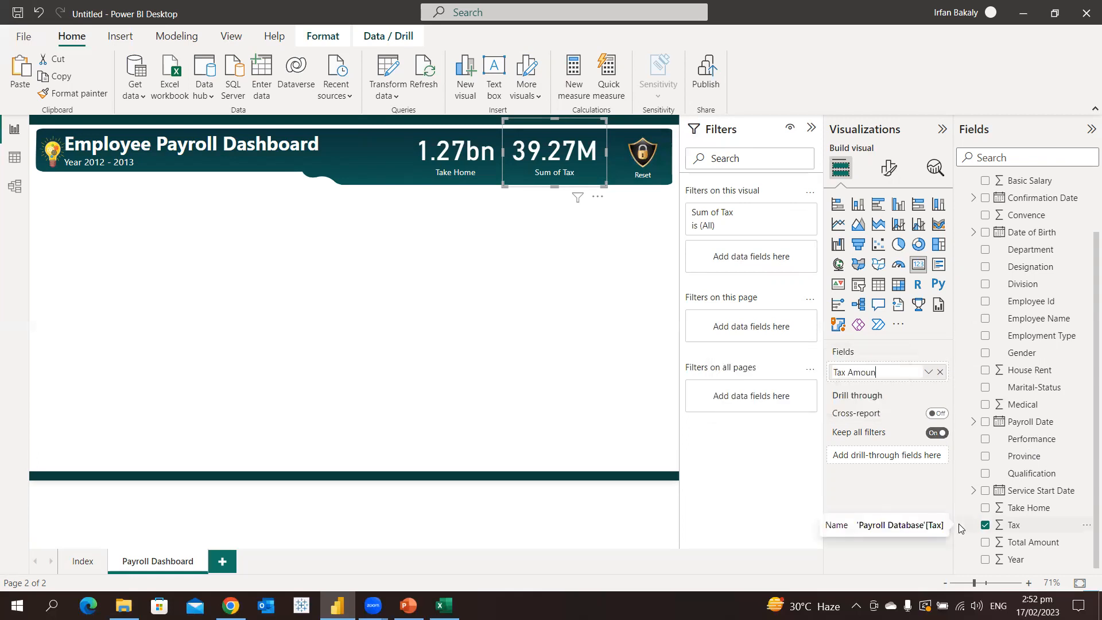
key(Return)
click(538, 237)
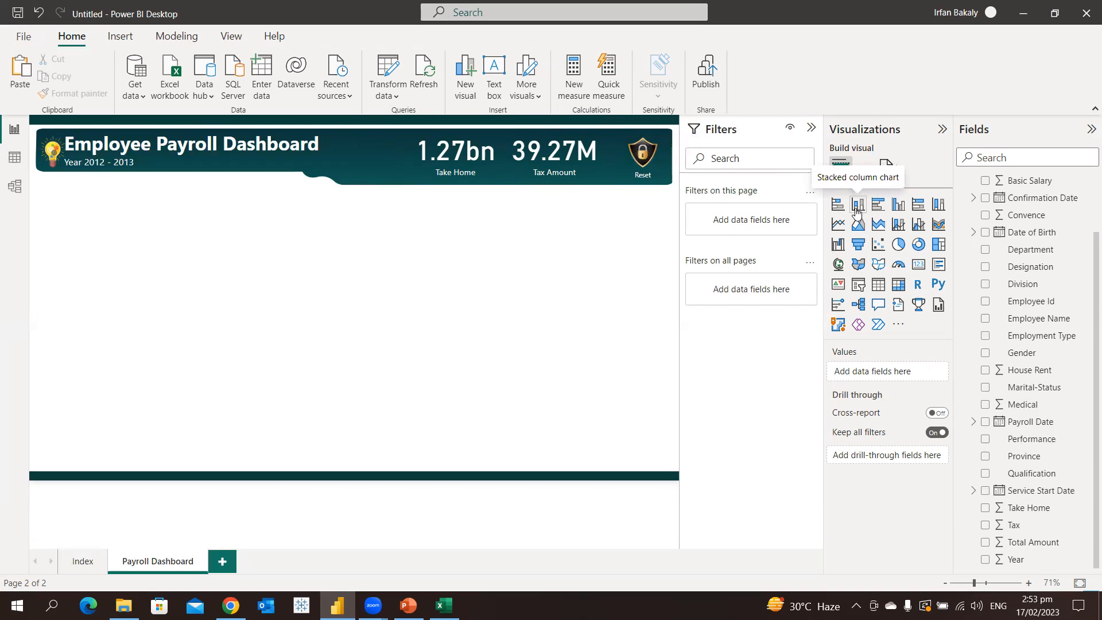
Insert an empty stacked column chart on the Payroll Dashboard page.
click(440, 169)
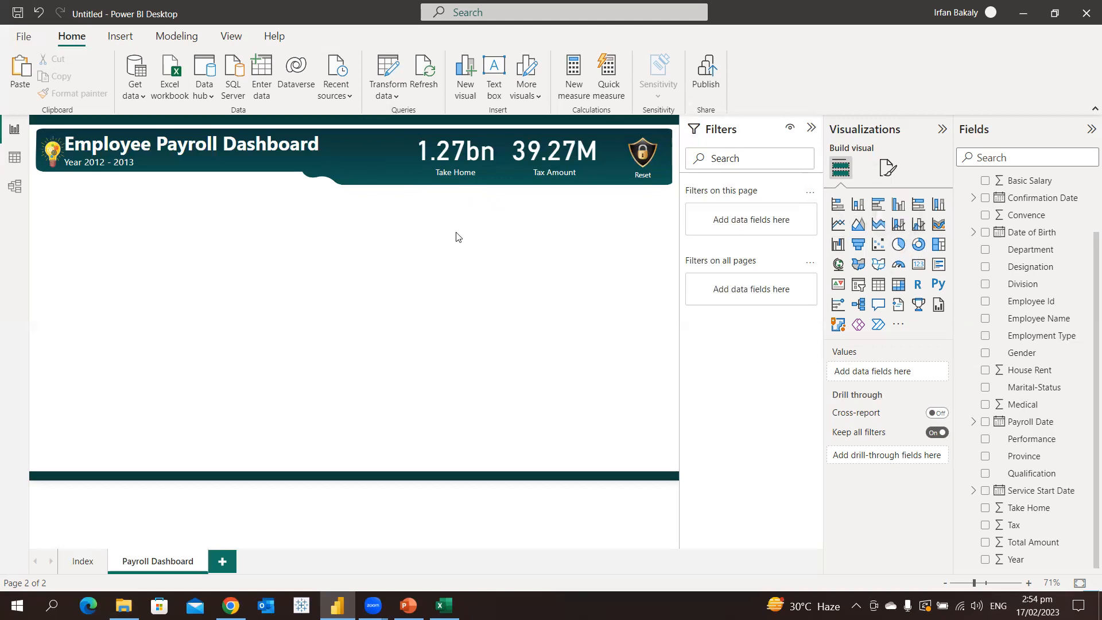
click(857, 205)
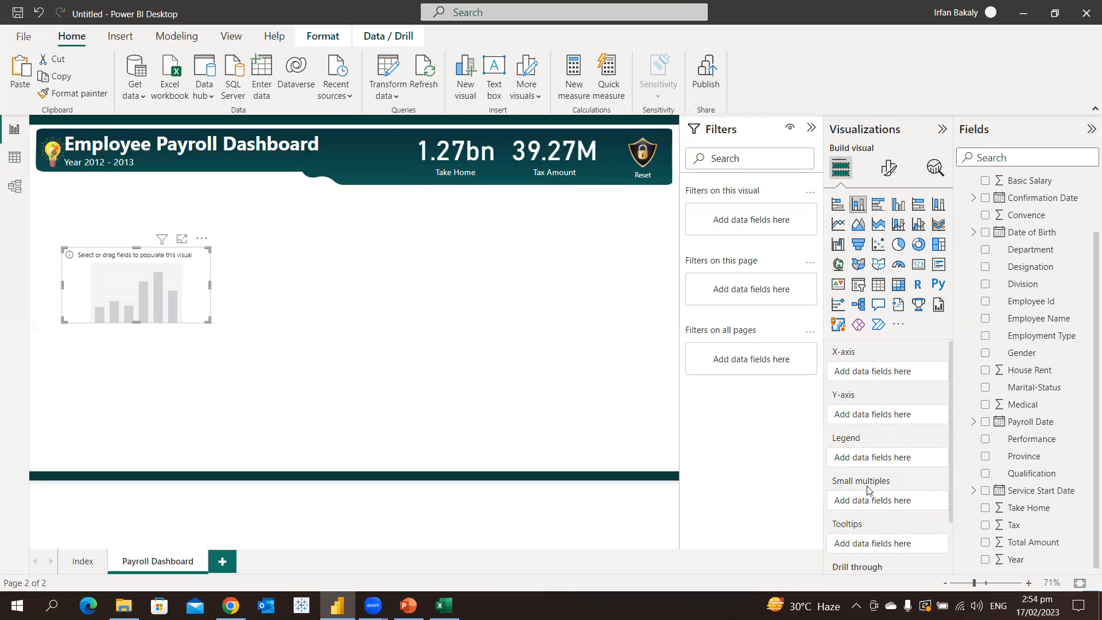
scroll(875, 543, down, 2)
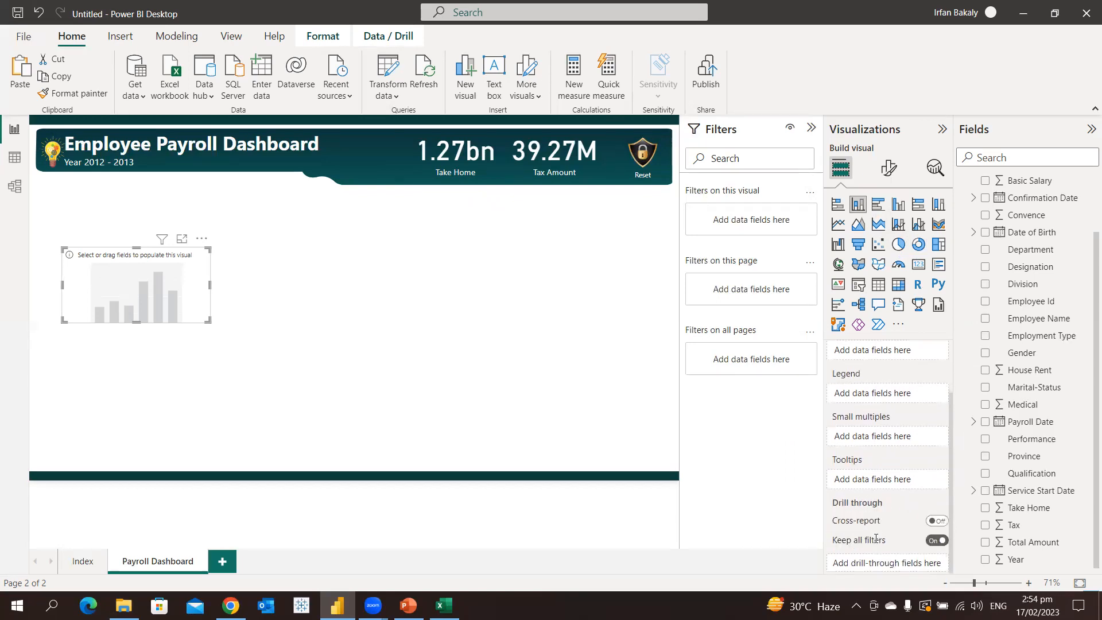
scroll(876, 540, up, 2)
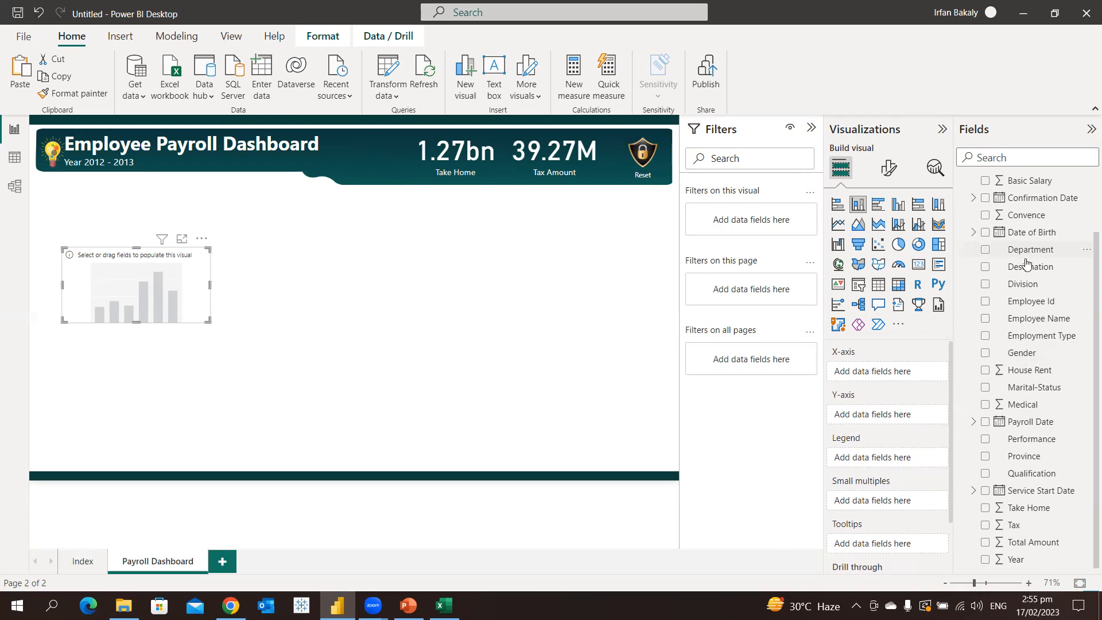
Assign Department to the chart's X-axis and Take Home to its Y-axis, and enlarge the chart.
scroll(1028, 264, up, 2)
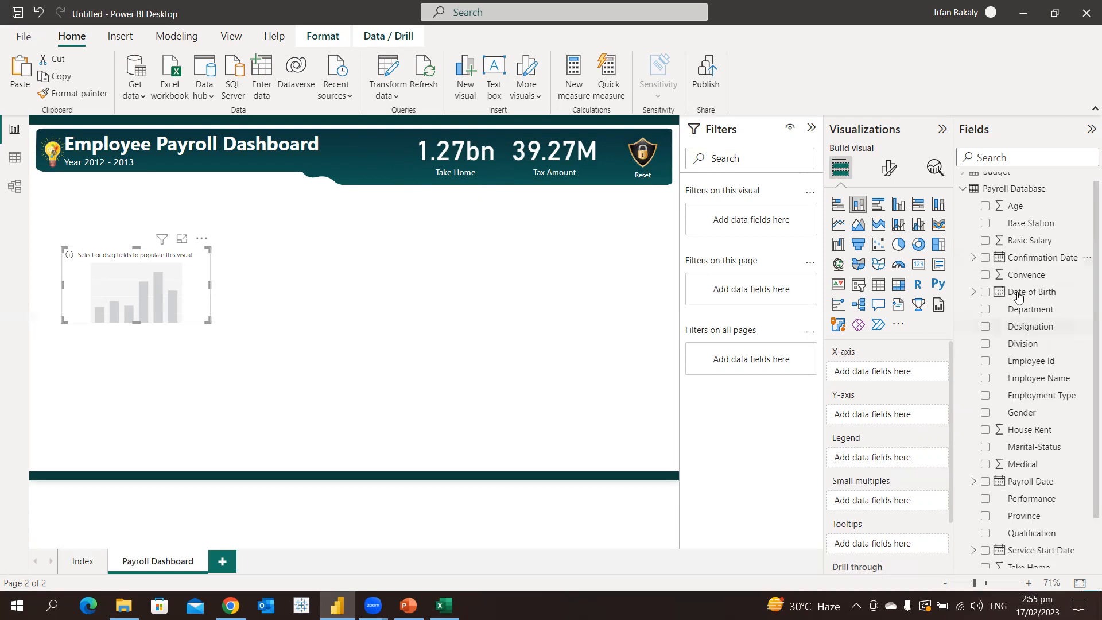
click(986, 311)
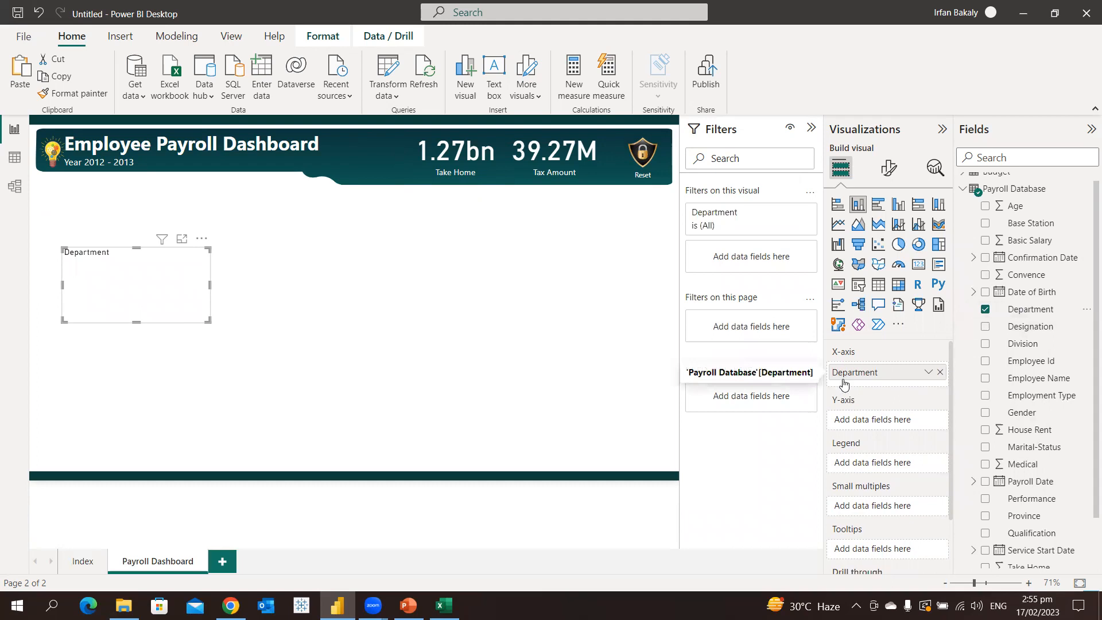
click(940, 372)
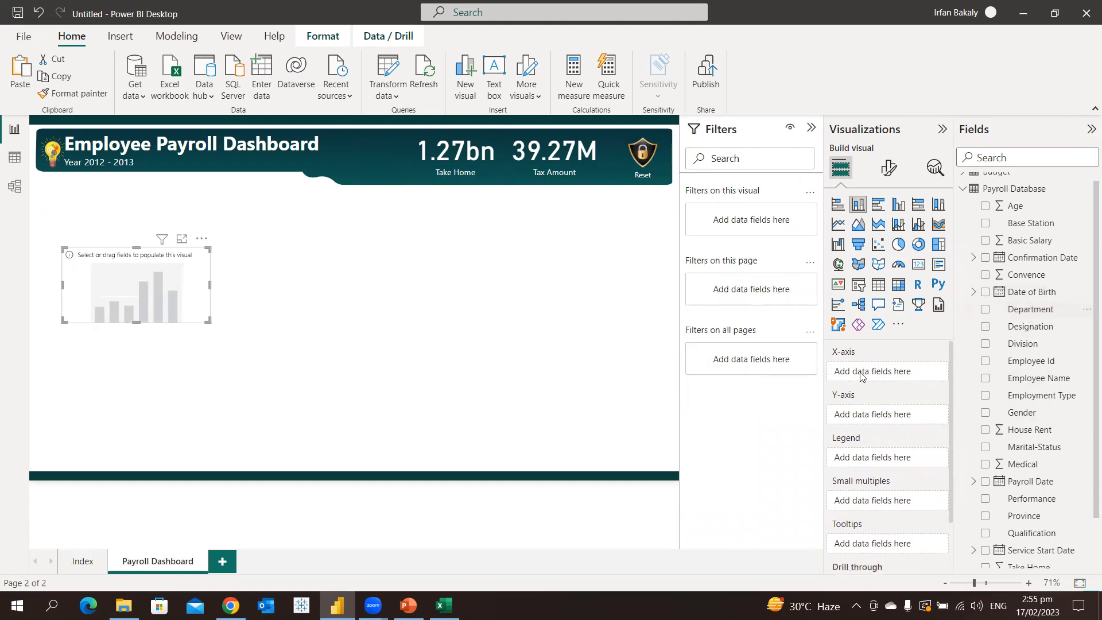
drag(1028, 312, 902, 373)
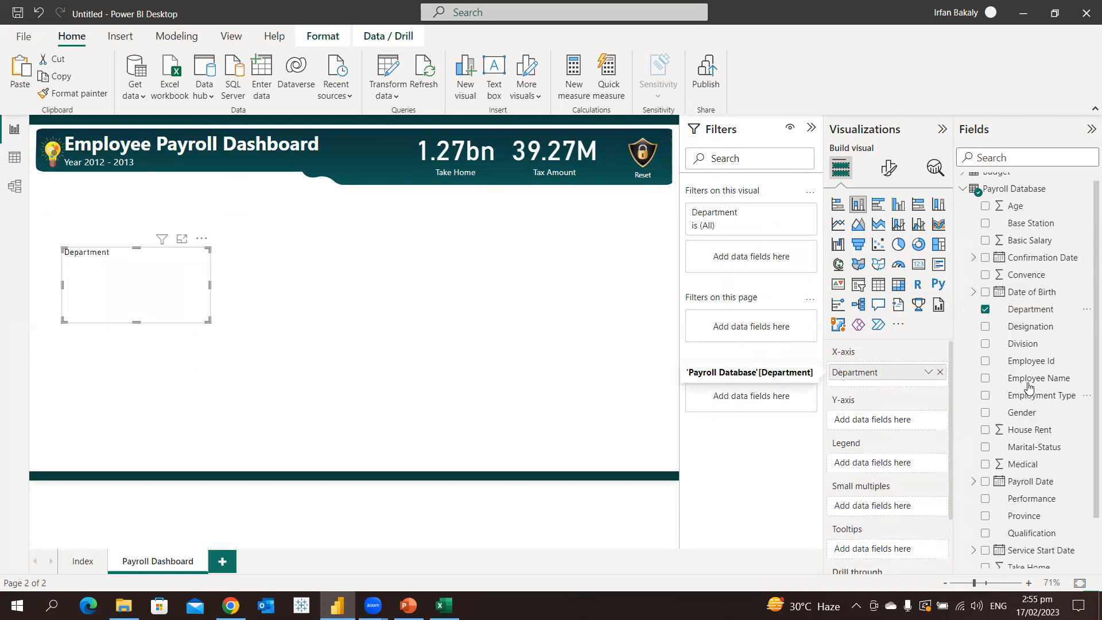
scroll(1034, 454, down, 2)
drag(1028, 512, 884, 422)
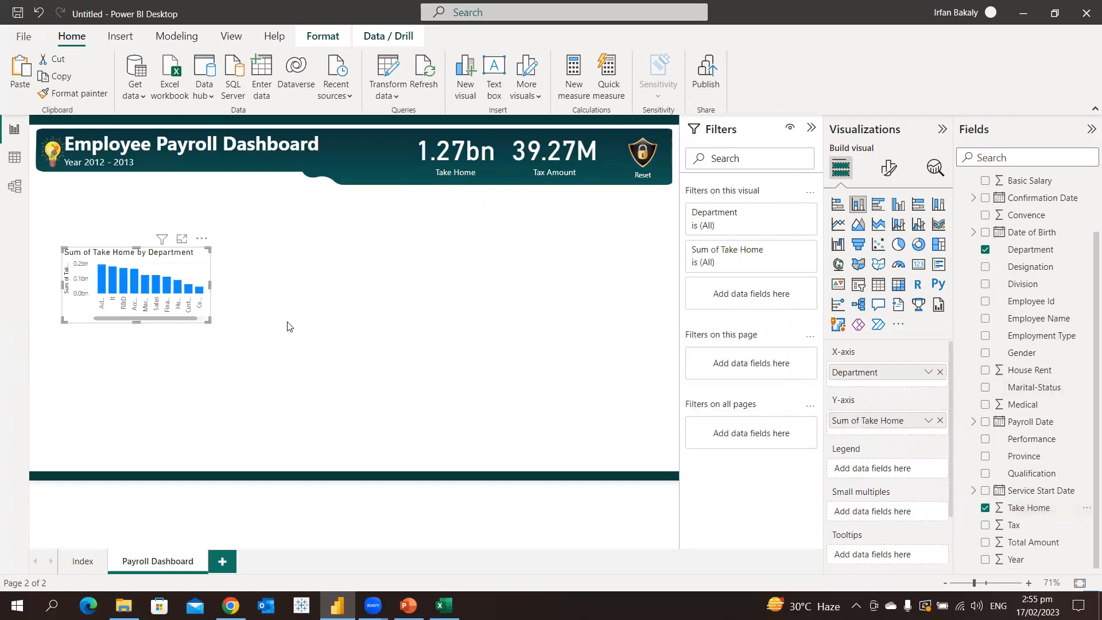
drag(208, 321, 354, 394)
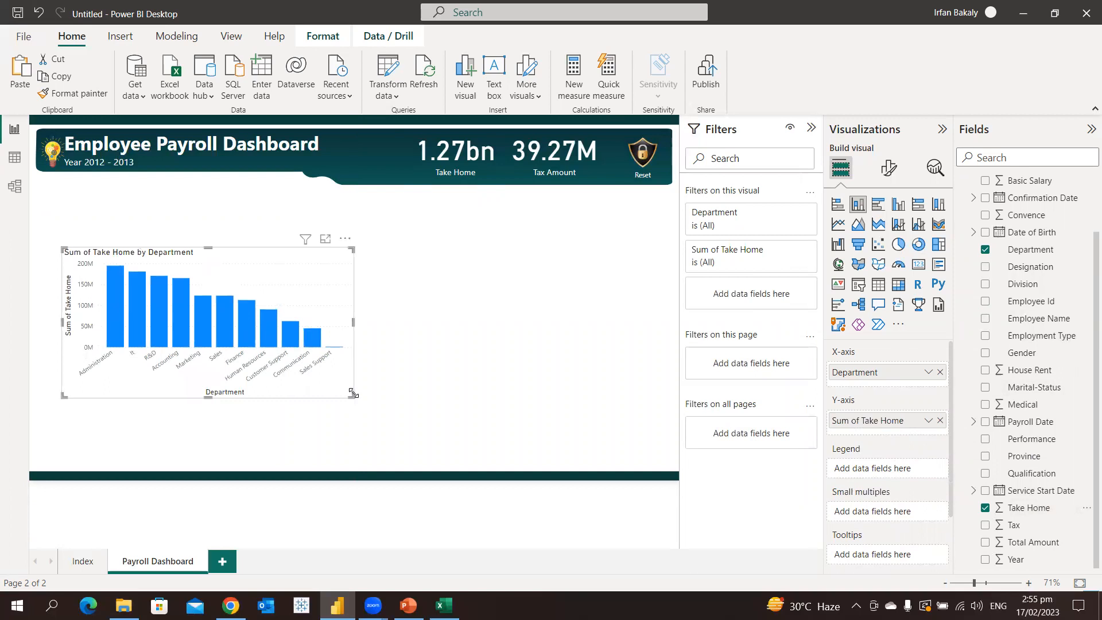
double_click(415, 438)
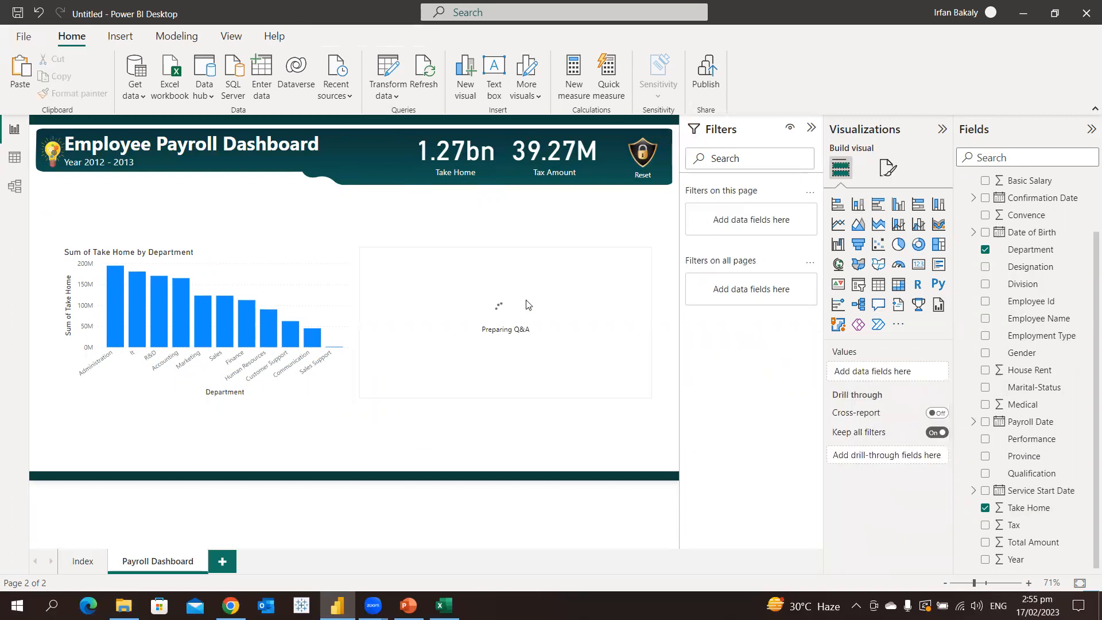
click(644, 243)
click(661, 254)
Move the column chart directly beneath the banner title and resize it to a little under half the page width.
click(350, 395)
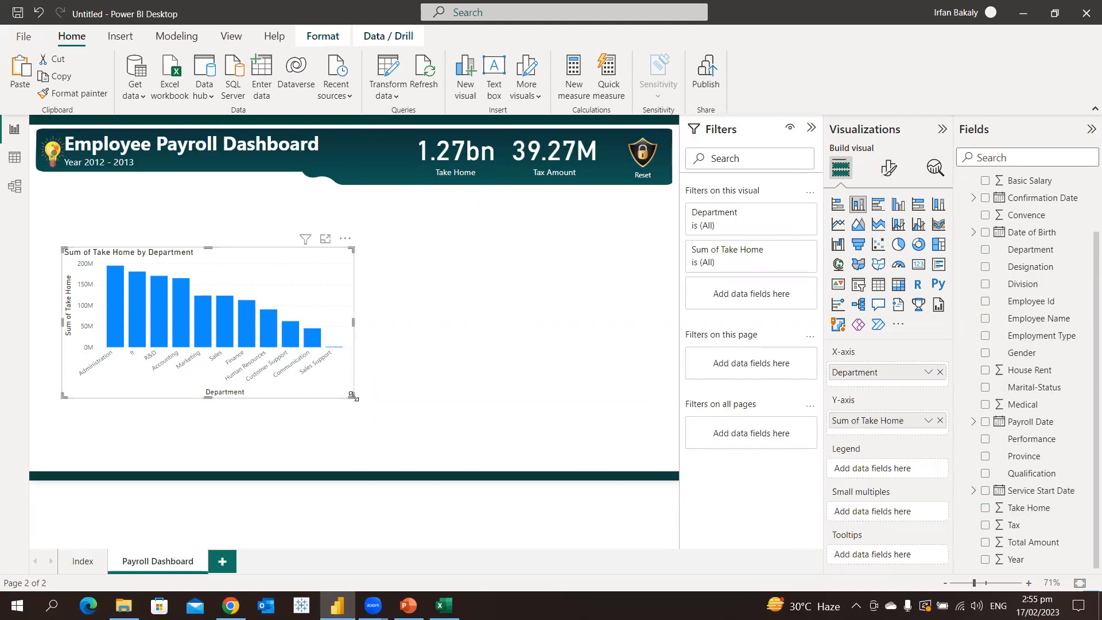
drag(352, 397, 367, 411)
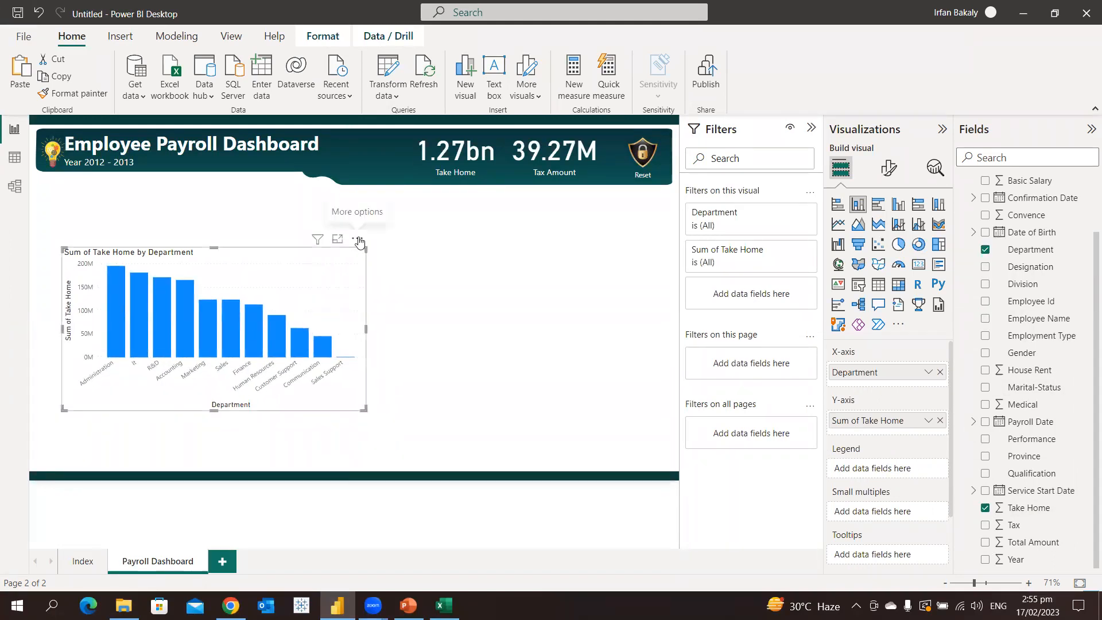
drag(358, 243, 334, 189)
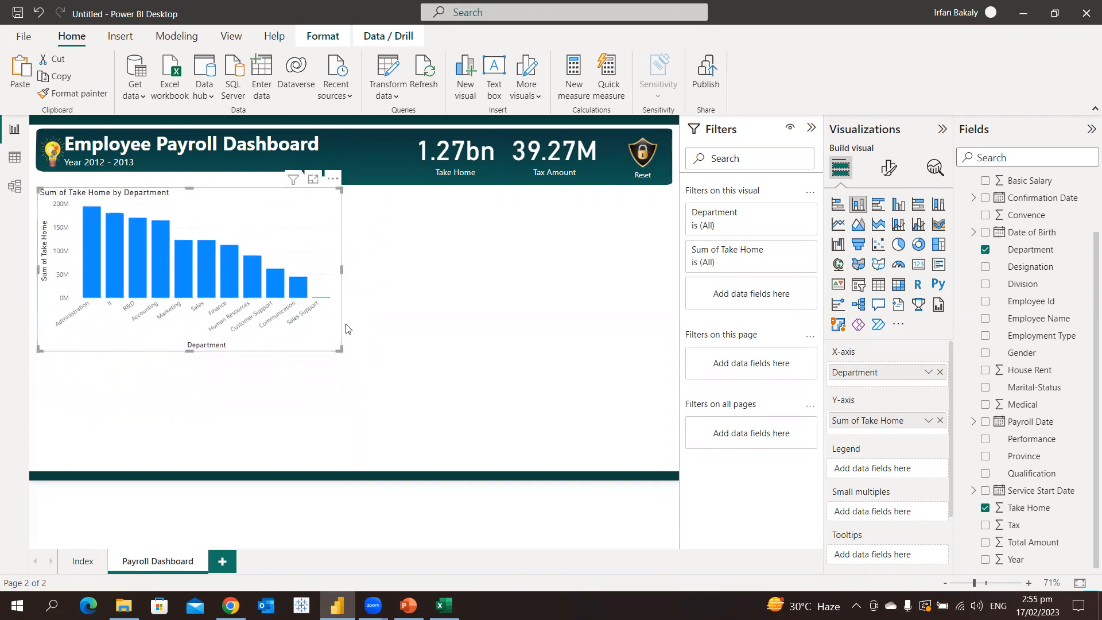
drag(341, 354, 314, 316)
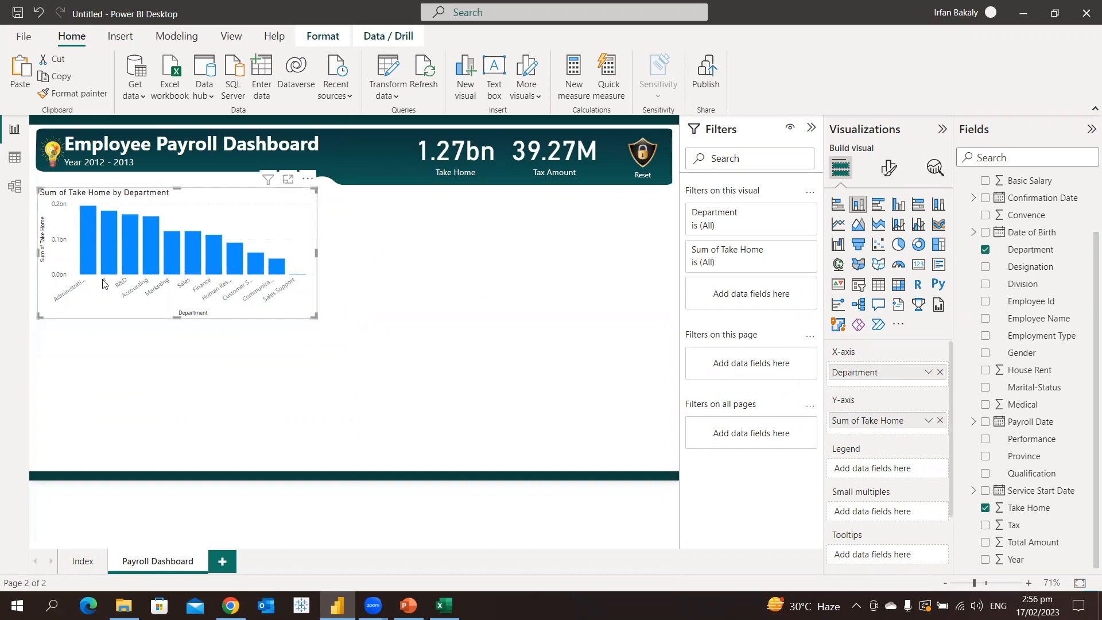
Switch off the column chart's X-axis and Y-axis values, and switch the X-axis back on.
click(889, 169)
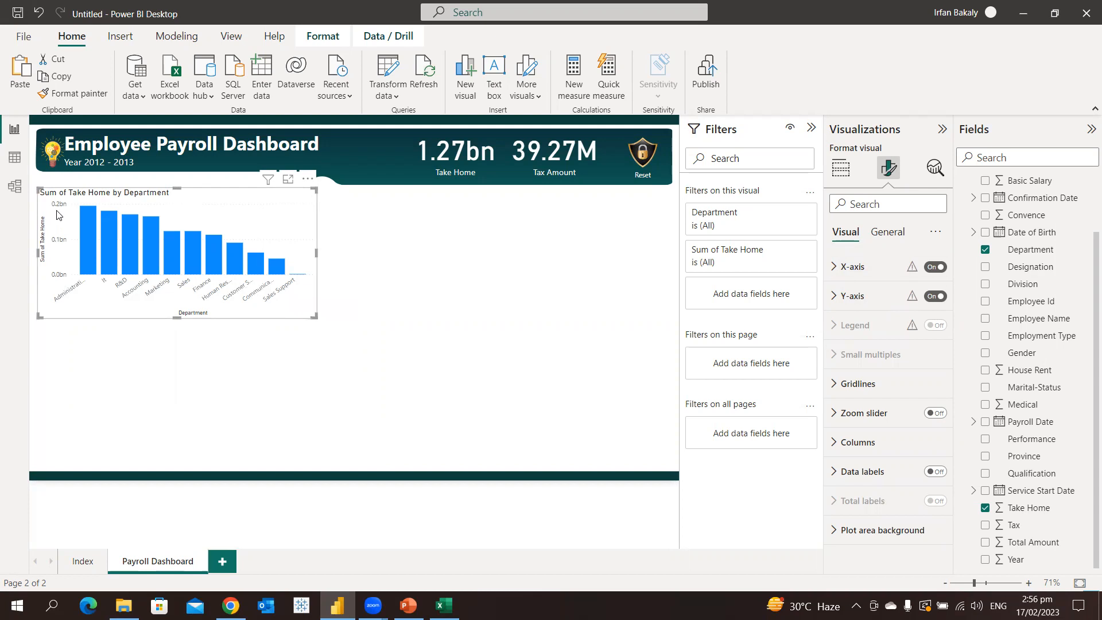
click(940, 268)
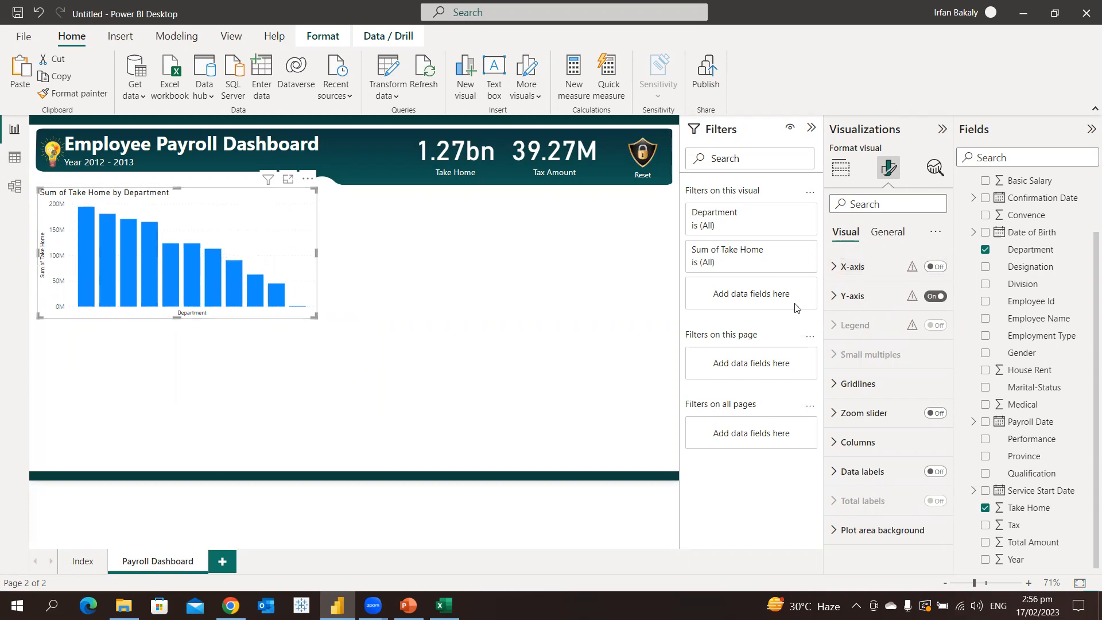
click(937, 297)
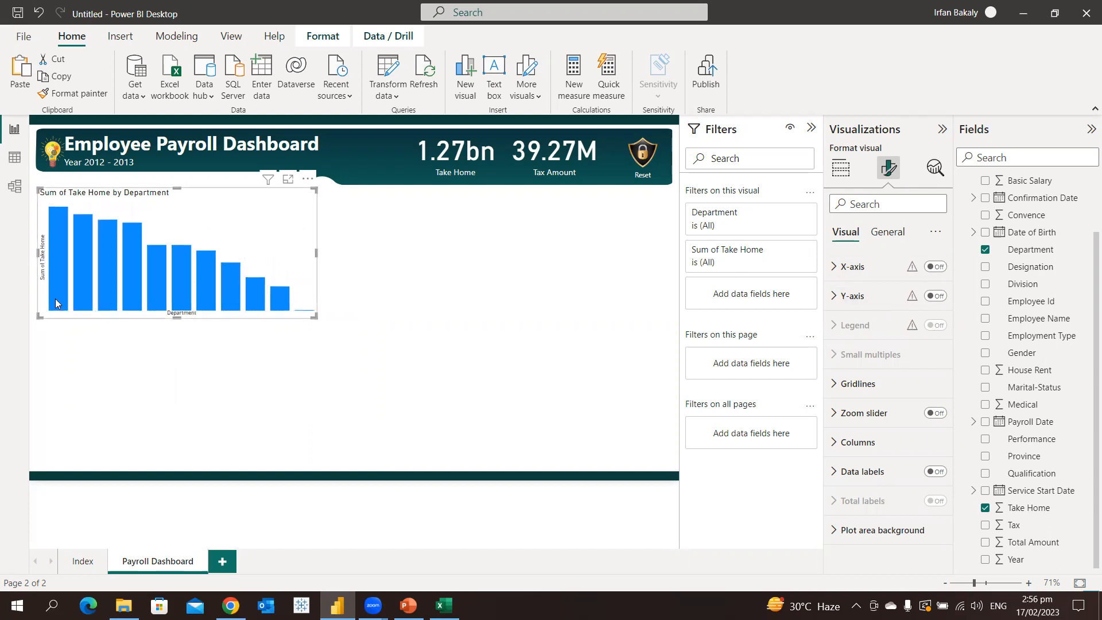
mouse_move(61, 217)
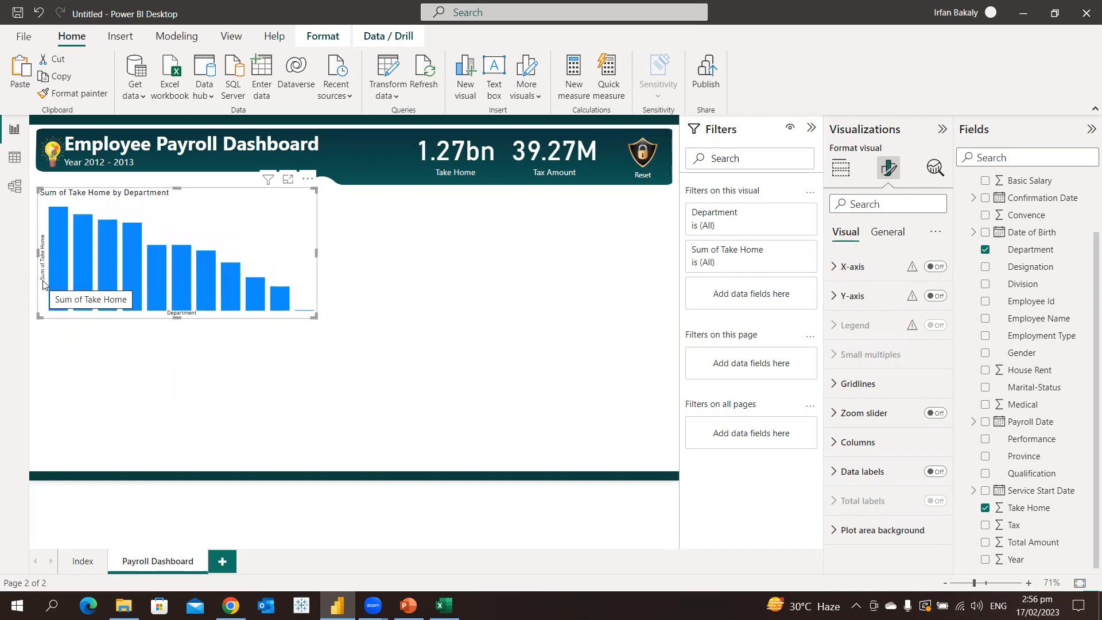
click(935, 267)
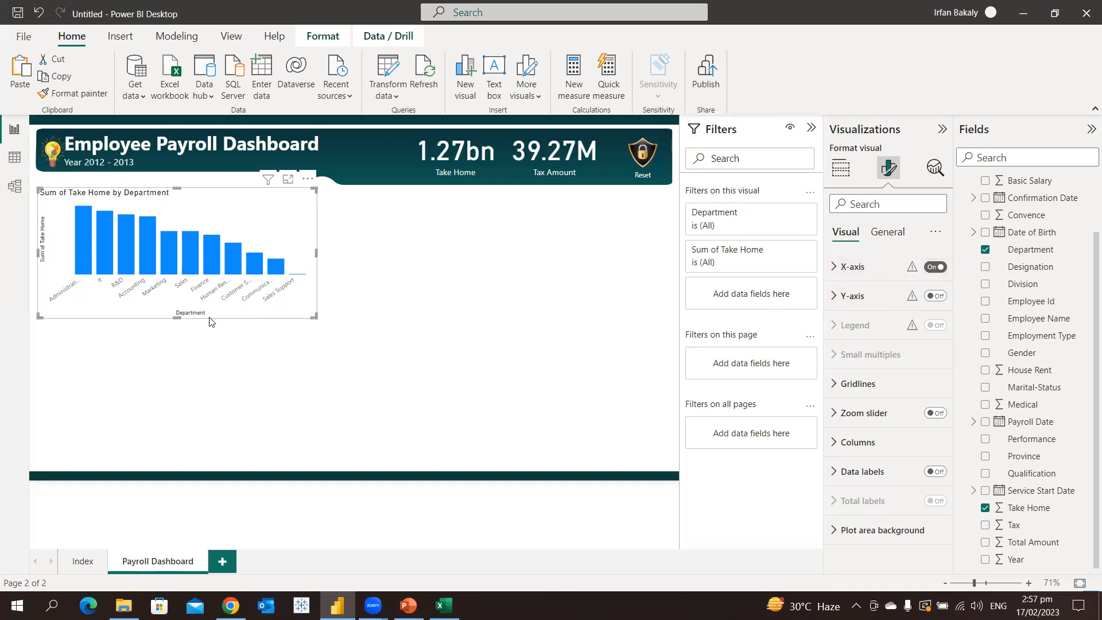
Turn off the X-axis and Y-axis titles of the column chart.
click(859, 269)
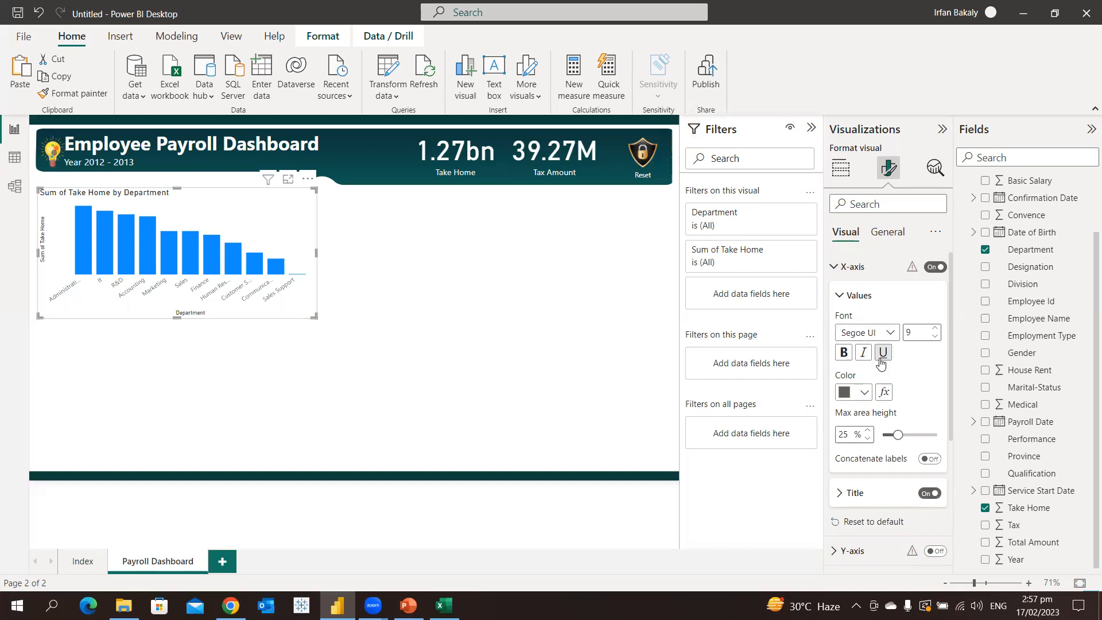
click(931, 495)
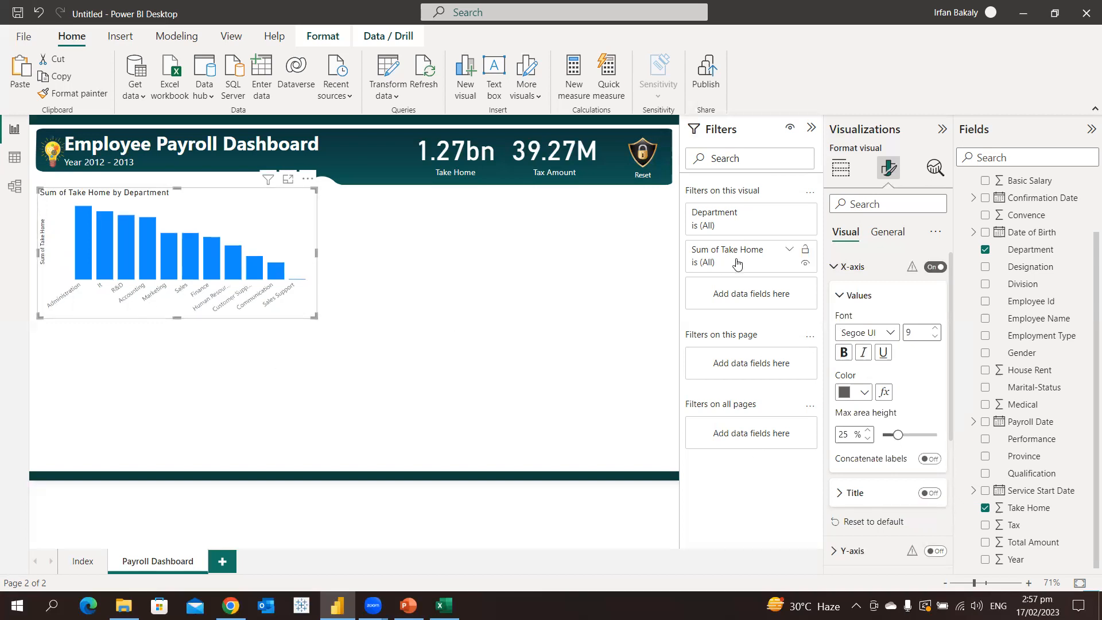
click(847, 268)
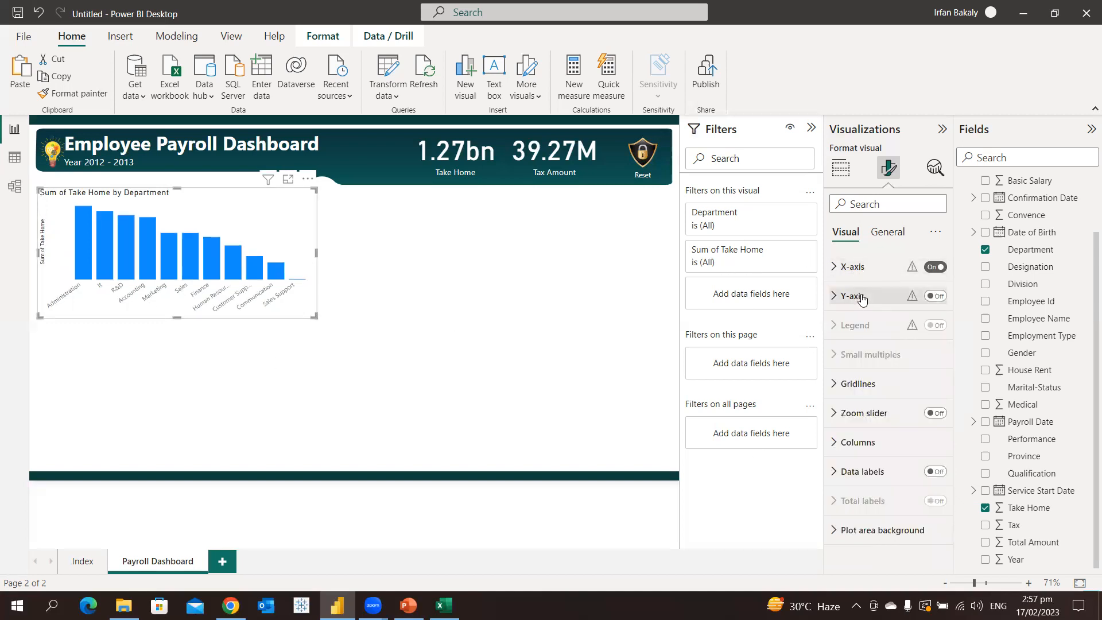
click(862, 297)
click(928, 508)
click(856, 304)
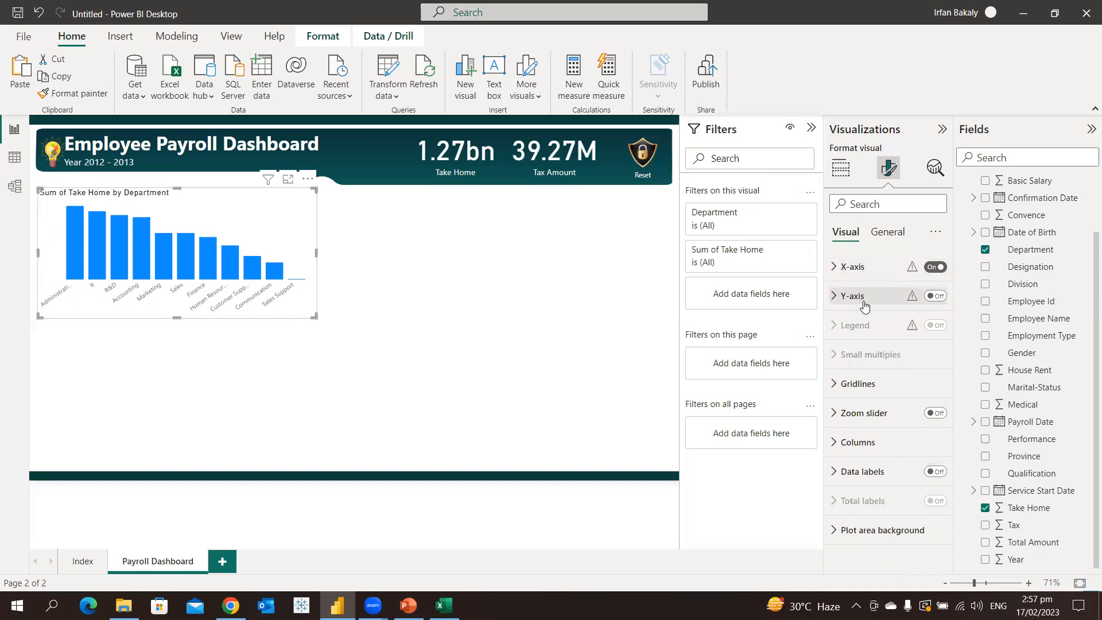
Set the chart's default column color to the custom dark green #057918.
click(895, 453)
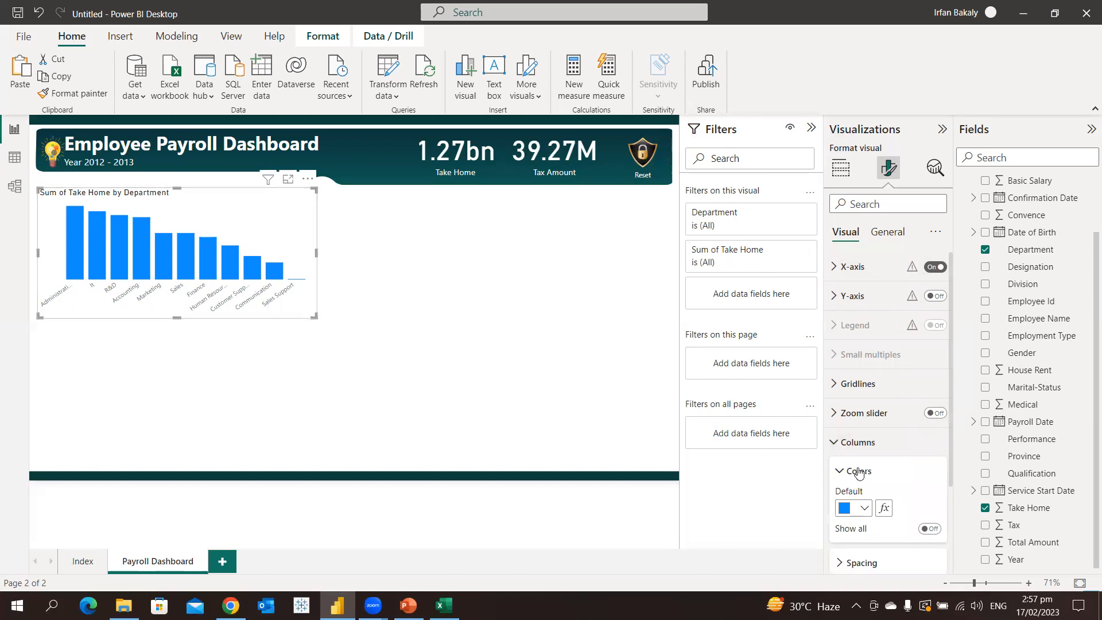
scroll(885, 497, down, 3)
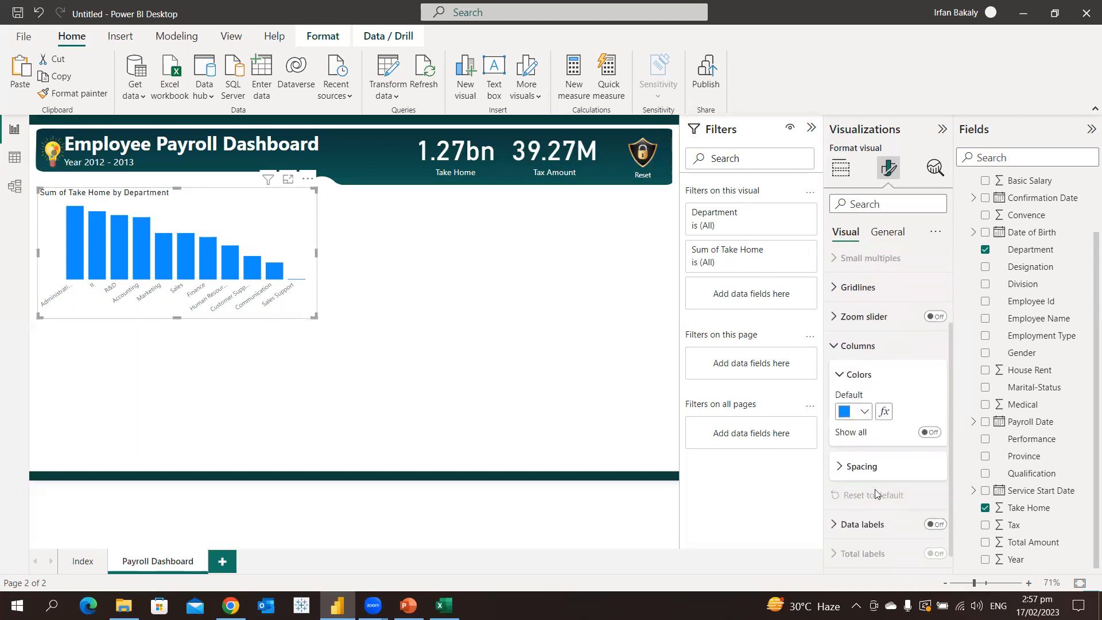
click(864, 412)
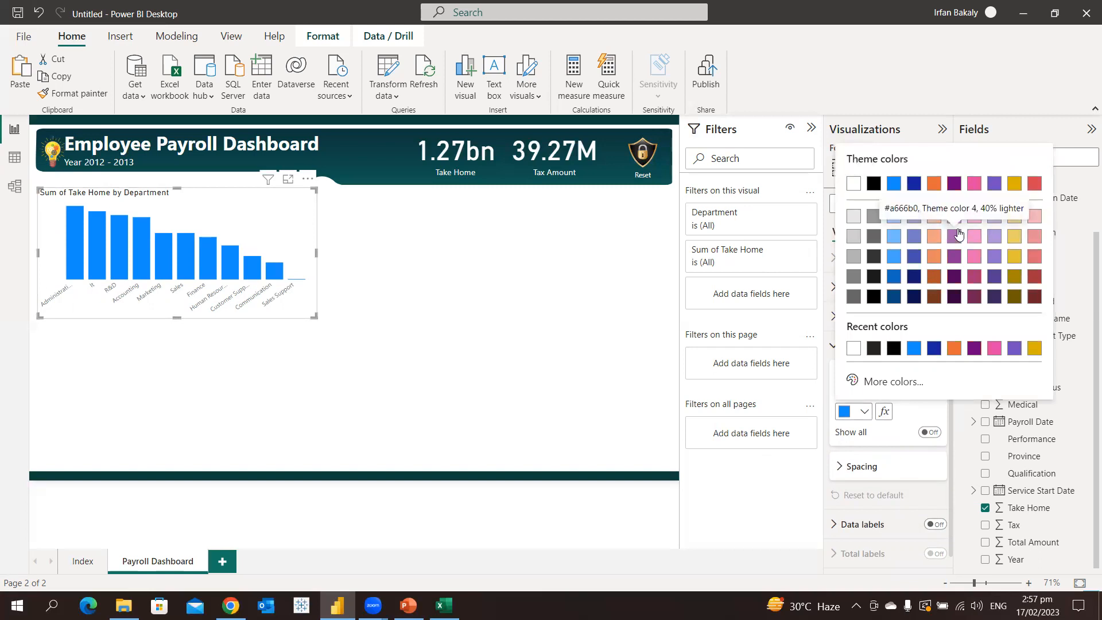
click(893, 383)
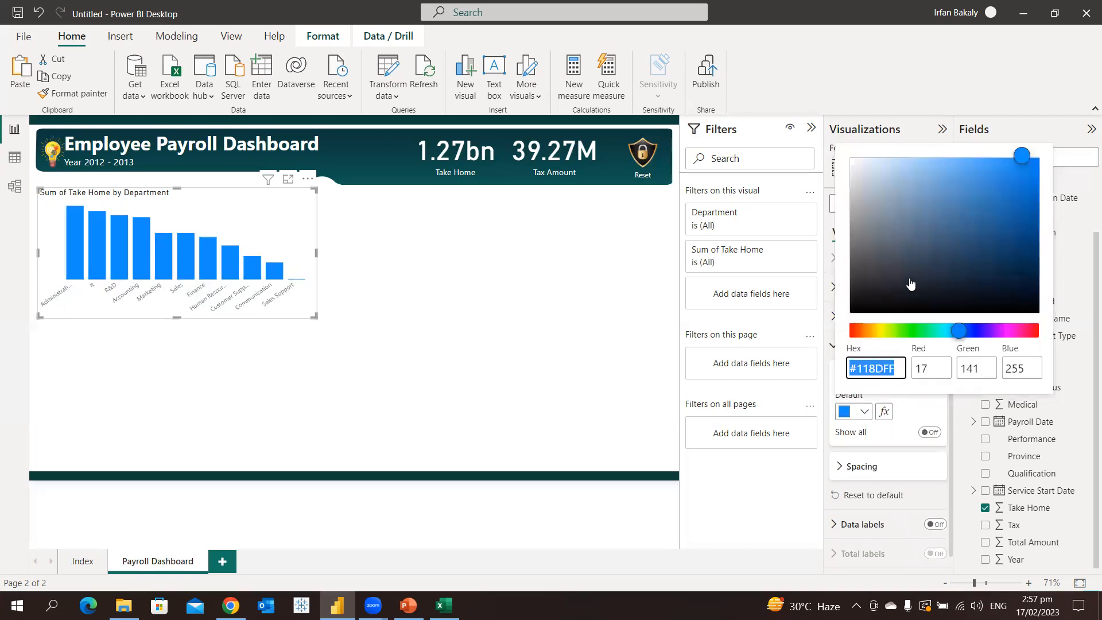
click(918, 331)
click(1033, 223)
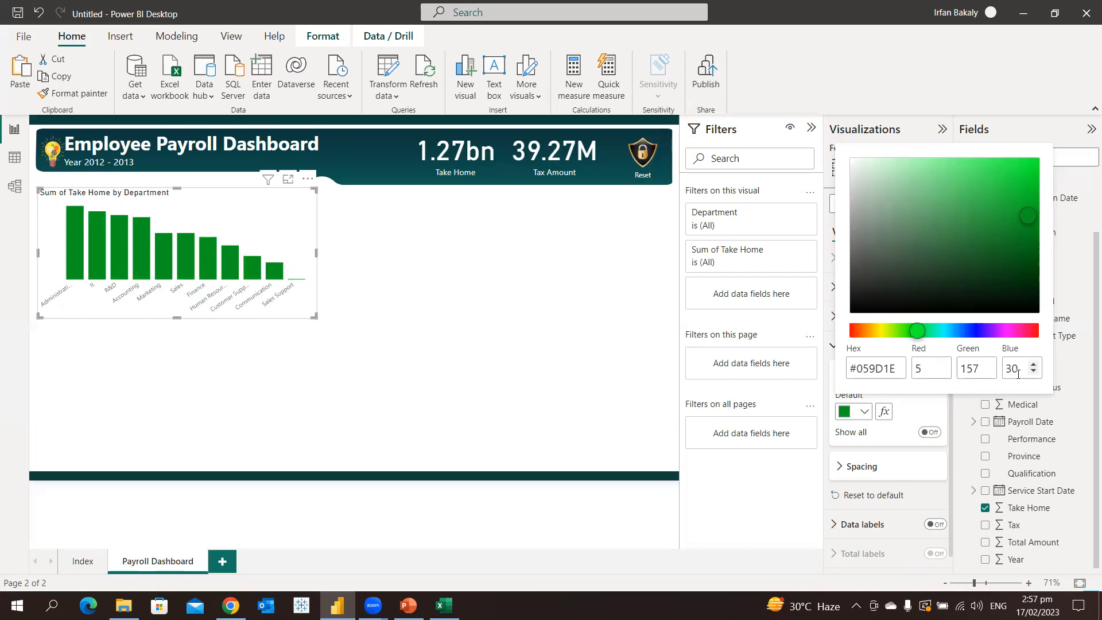
click(1032, 243)
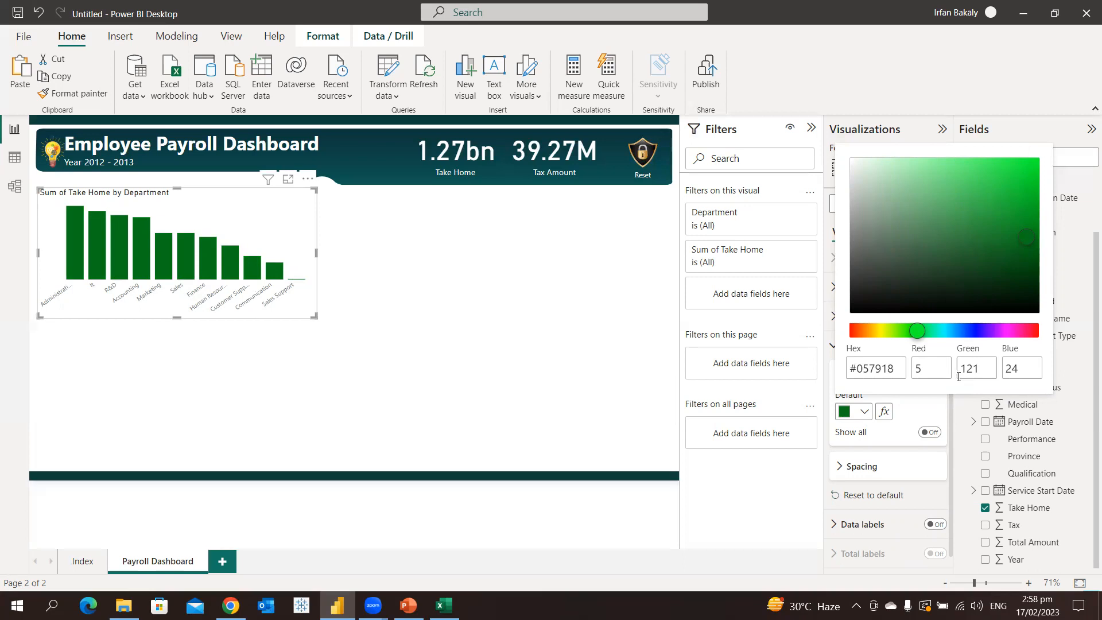
click(917, 415)
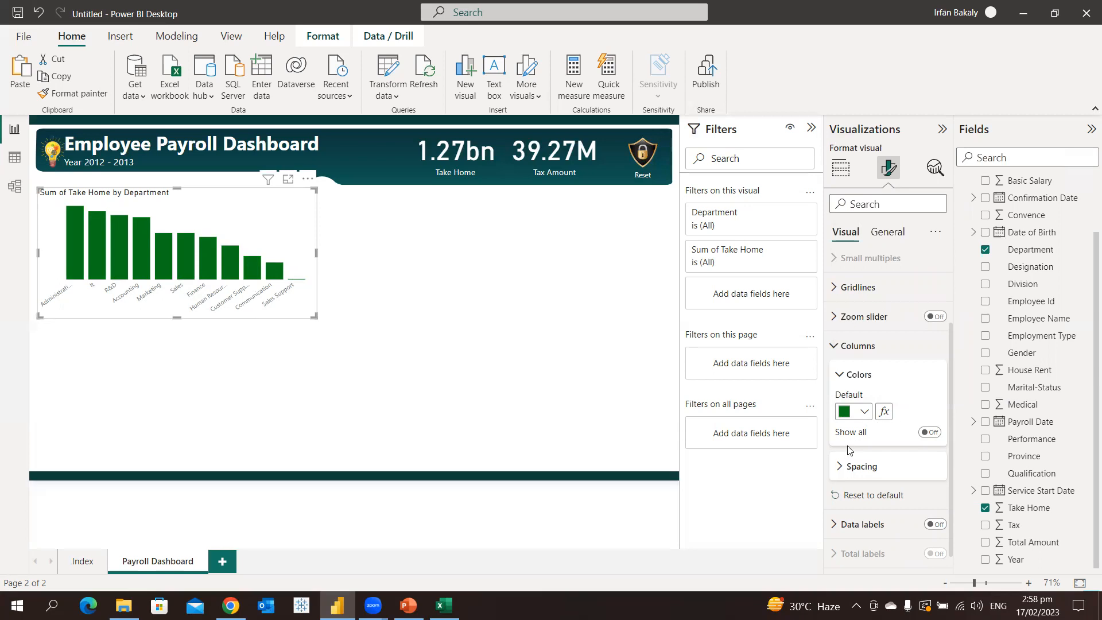
Show the individual column color settings for every department and switch that option off again.
click(936, 437)
scroll(910, 446, down, 3)
scroll(911, 445, down, 2)
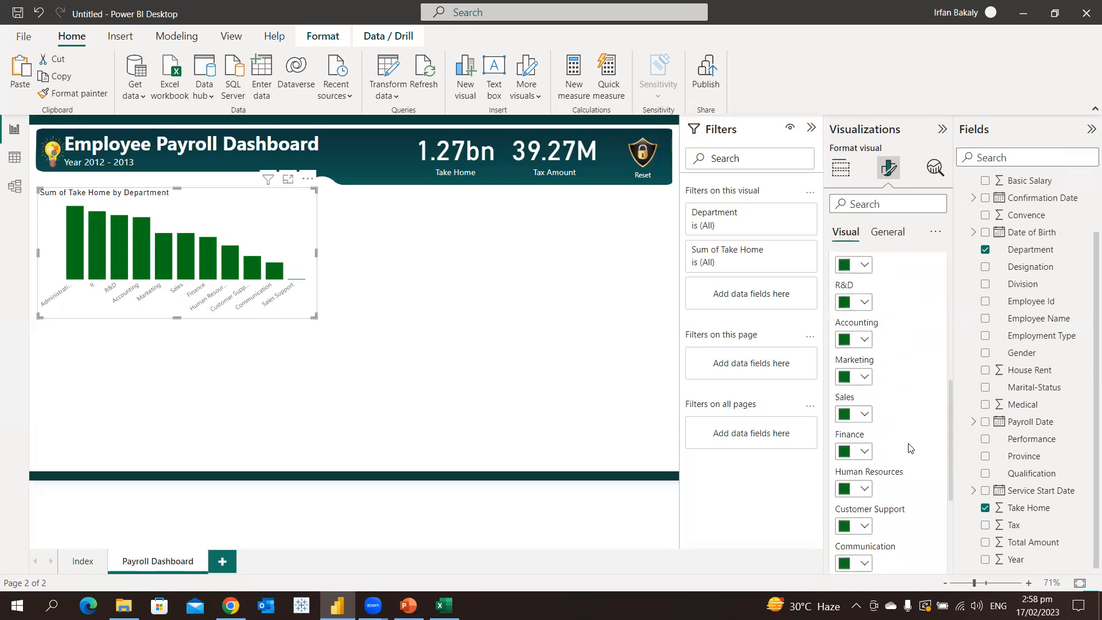
scroll(911, 443, up, 5)
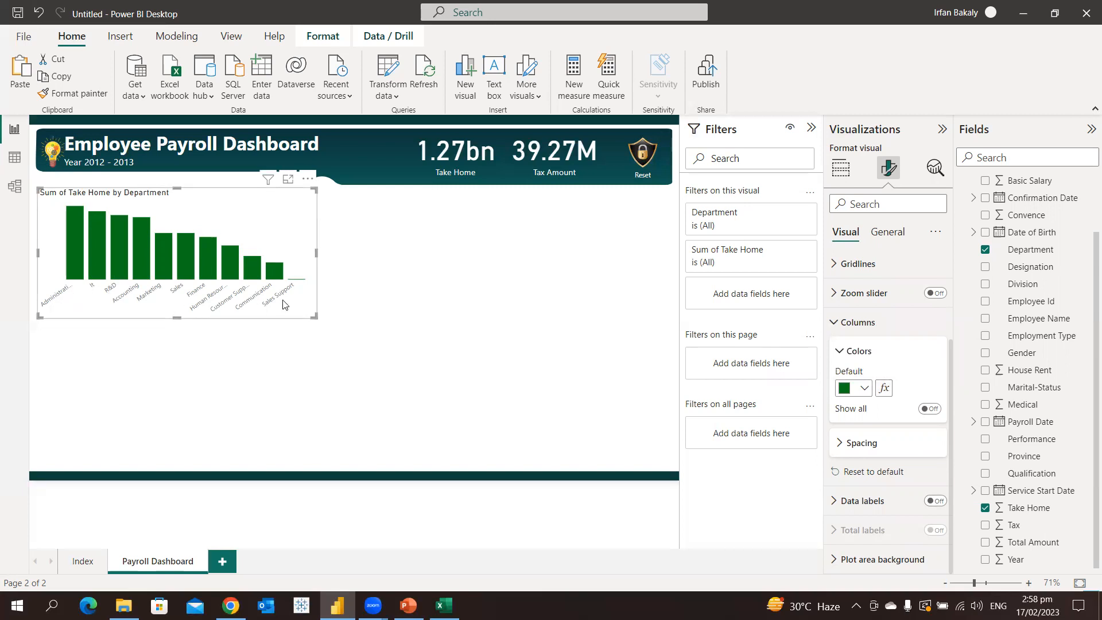
Try stretching the column chart across the page, and shrink it to slightly narrower and taller than before.
drag(315, 314, 658, 368)
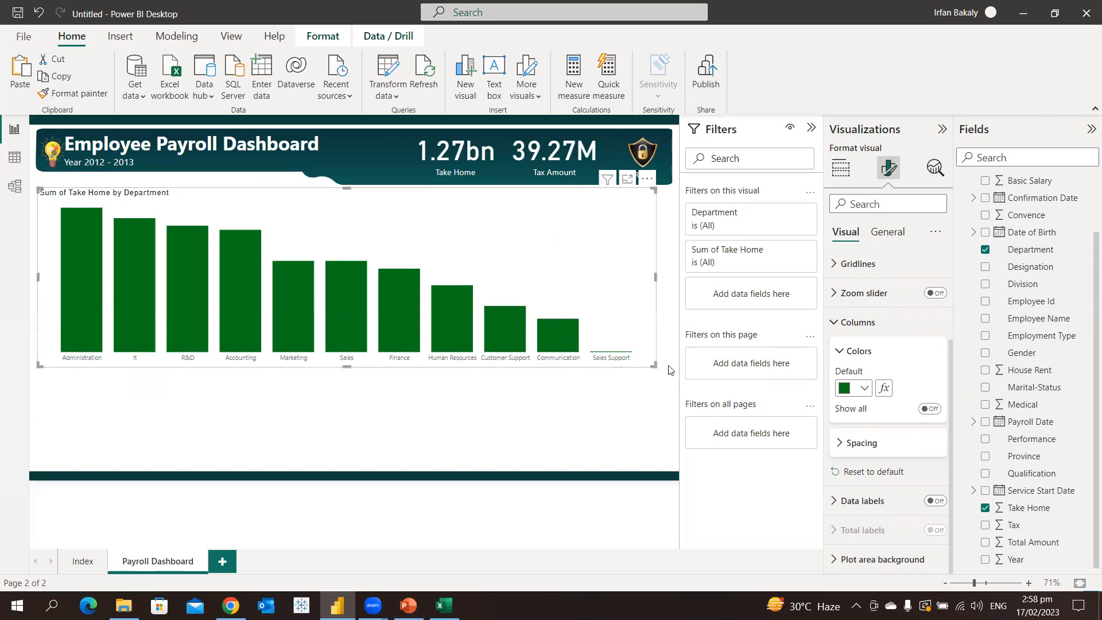
drag(654, 366, 297, 331)
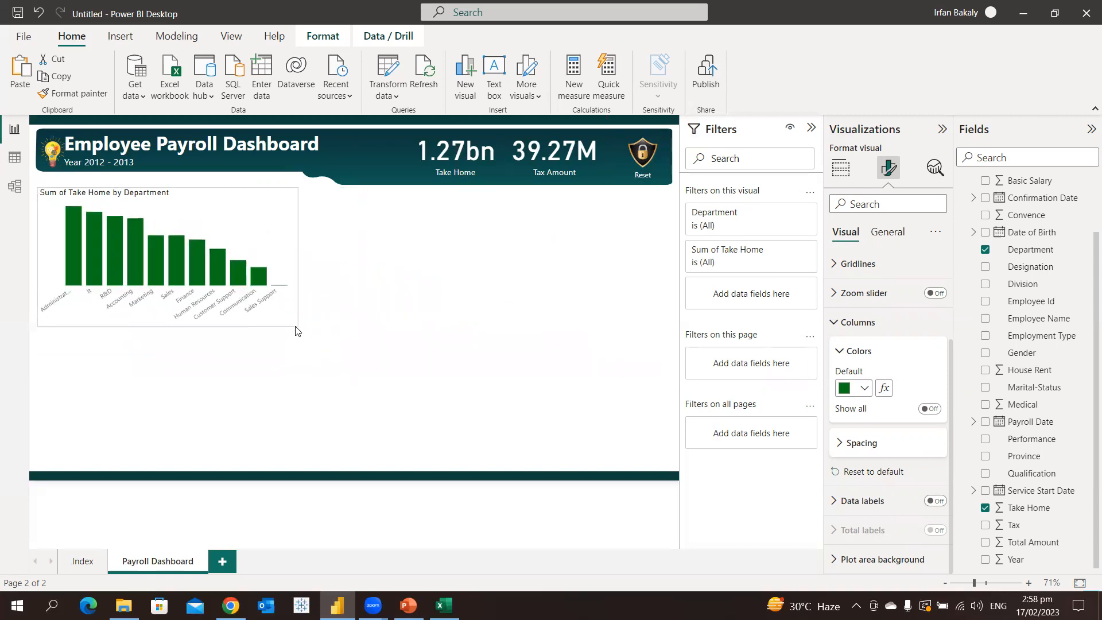
Make the column chart slightly shorter and set the inner padding between its columns to 15 px.
click(296, 327)
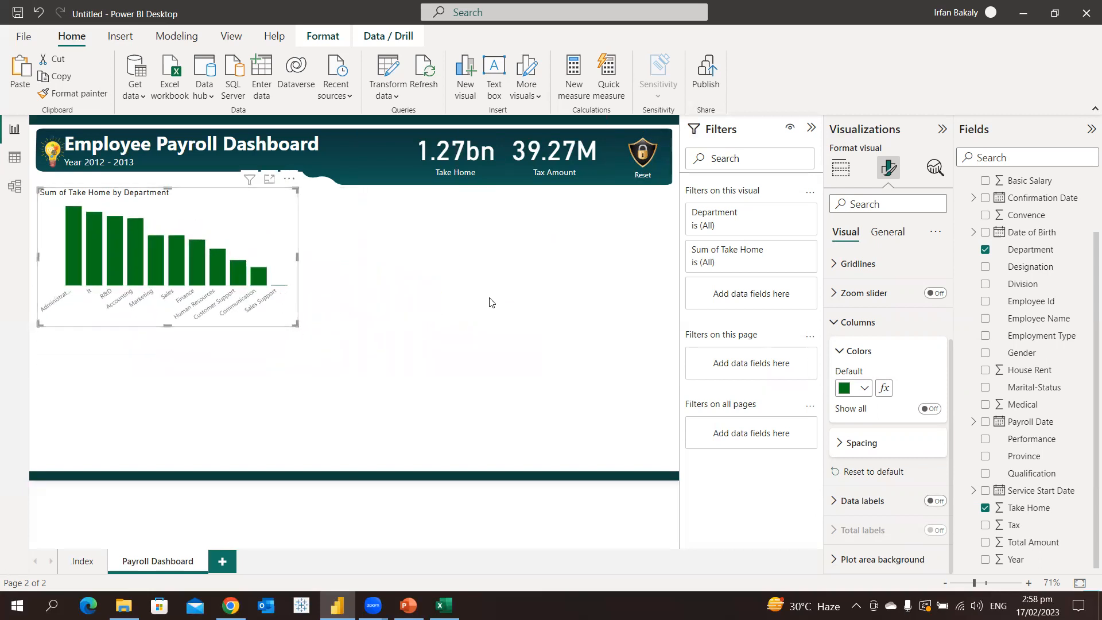
drag(294, 317, 294, 313)
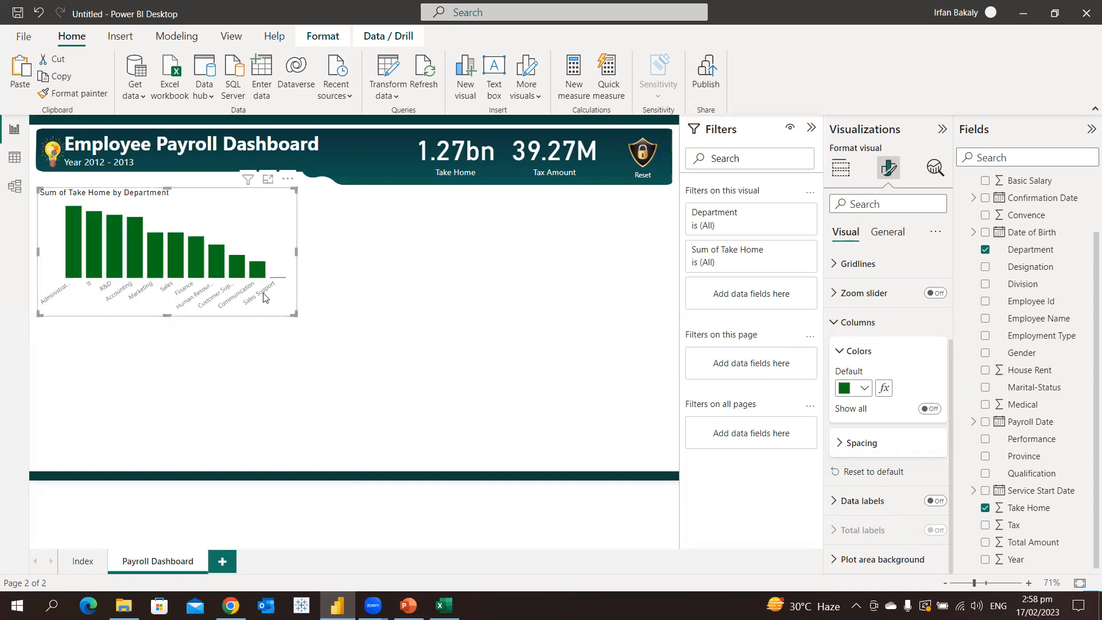
click(855, 439)
scroll(873, 425, down, 2)
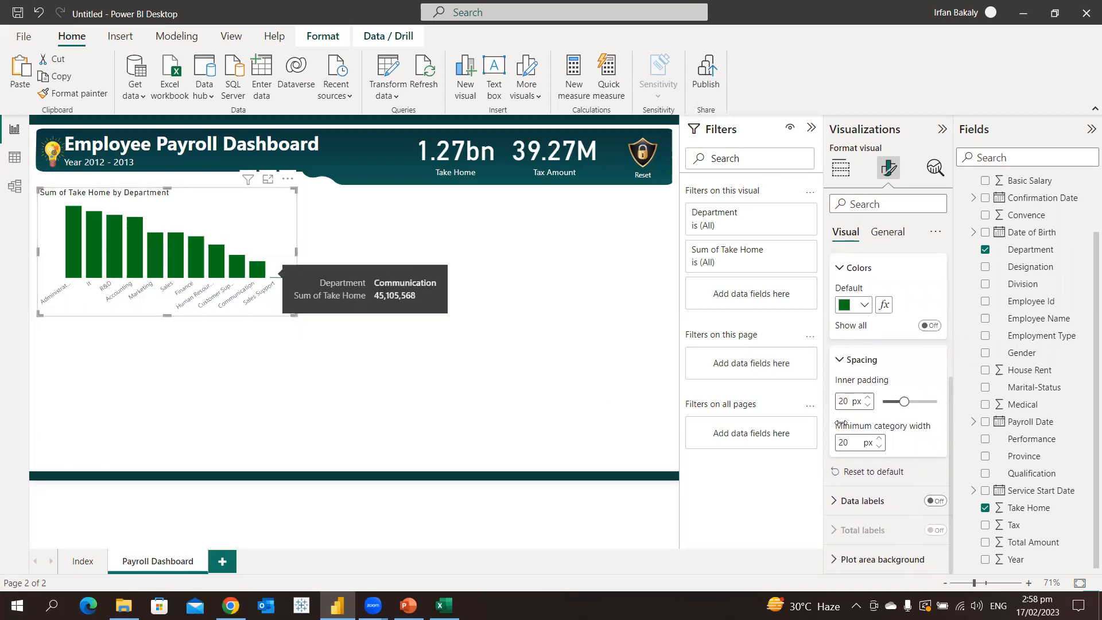
drag(904, 401, 892, 401)
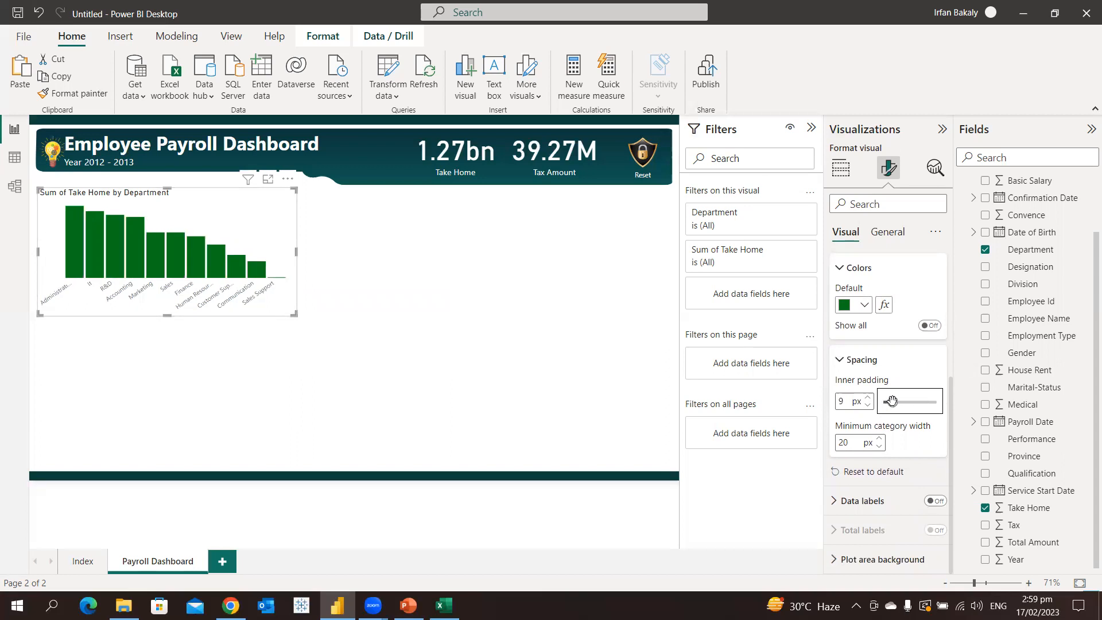
mouse_move(891, 401)
mouse_down()
mouse_move(921, 402)
mouse_move(899, 403)
mouse_up()
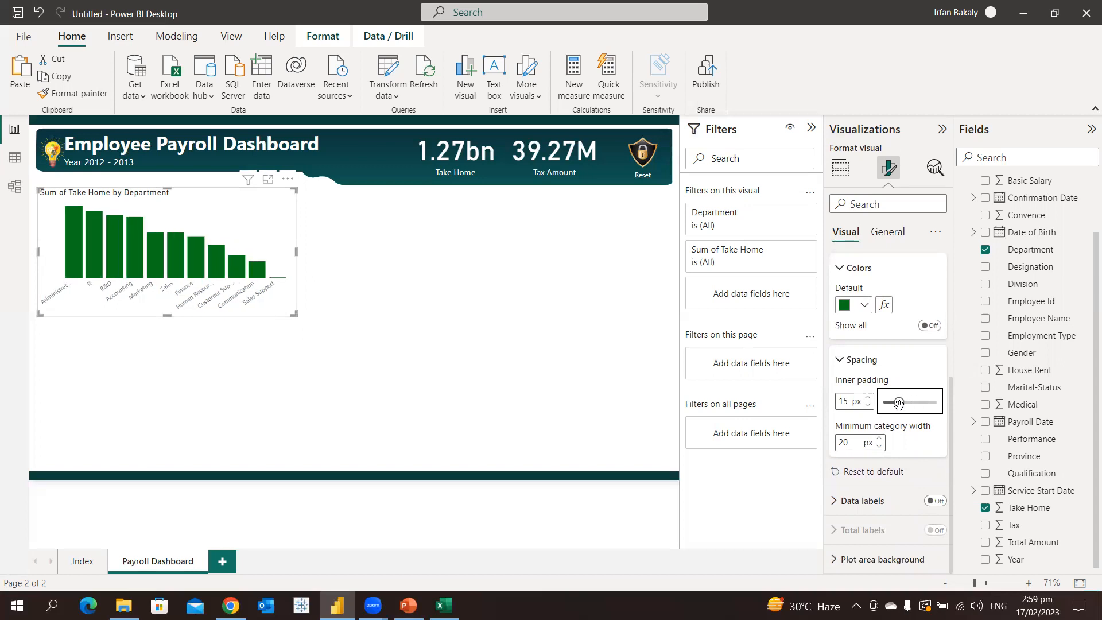
Try minimum category widths of 90 px and 85 px for the chart's columns, and return to 20 px.
click(859, 442)
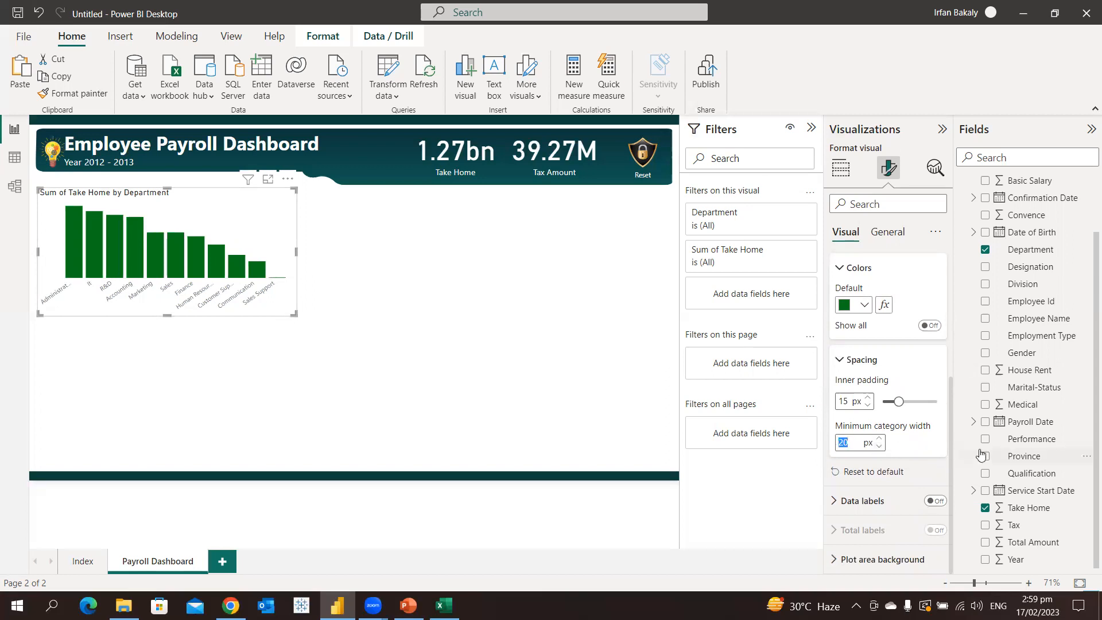
text(90)
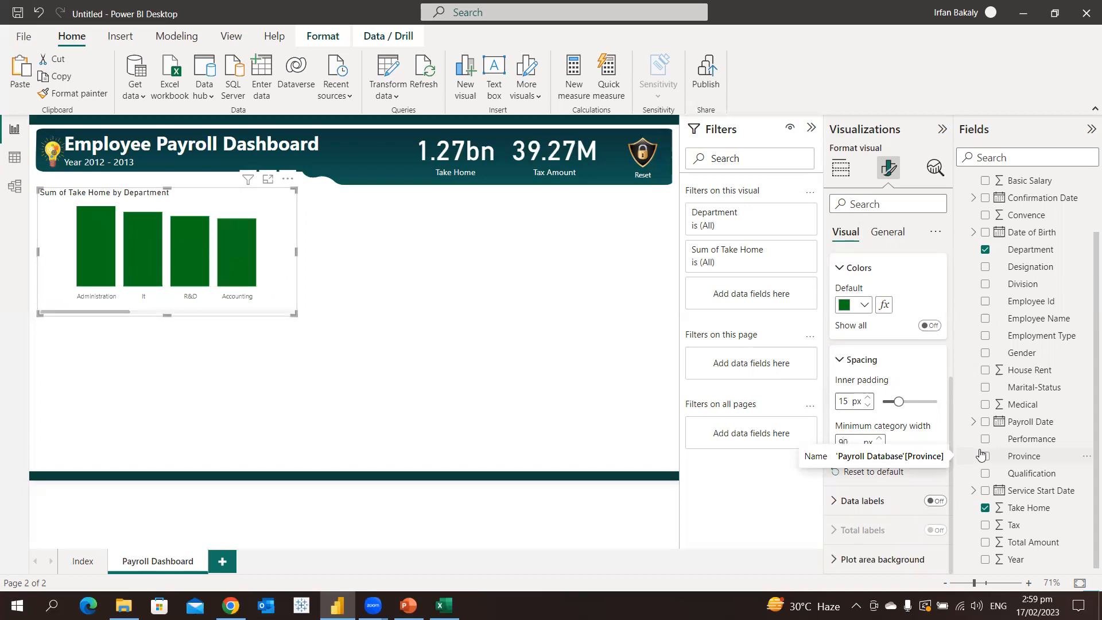
drag(849, 443, 827, 443)
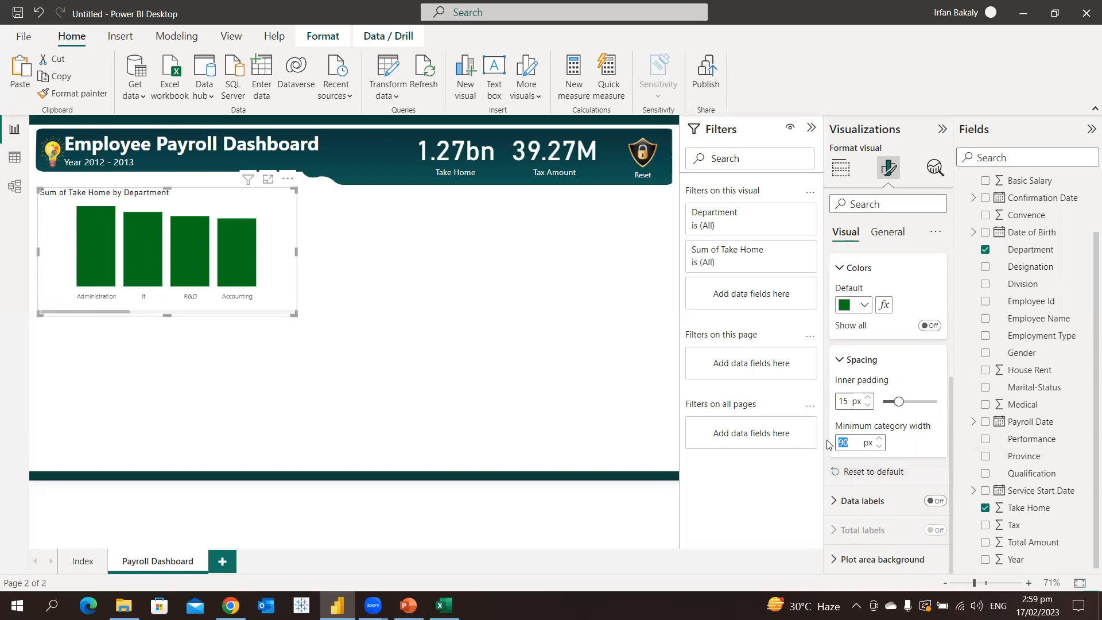
text(85)
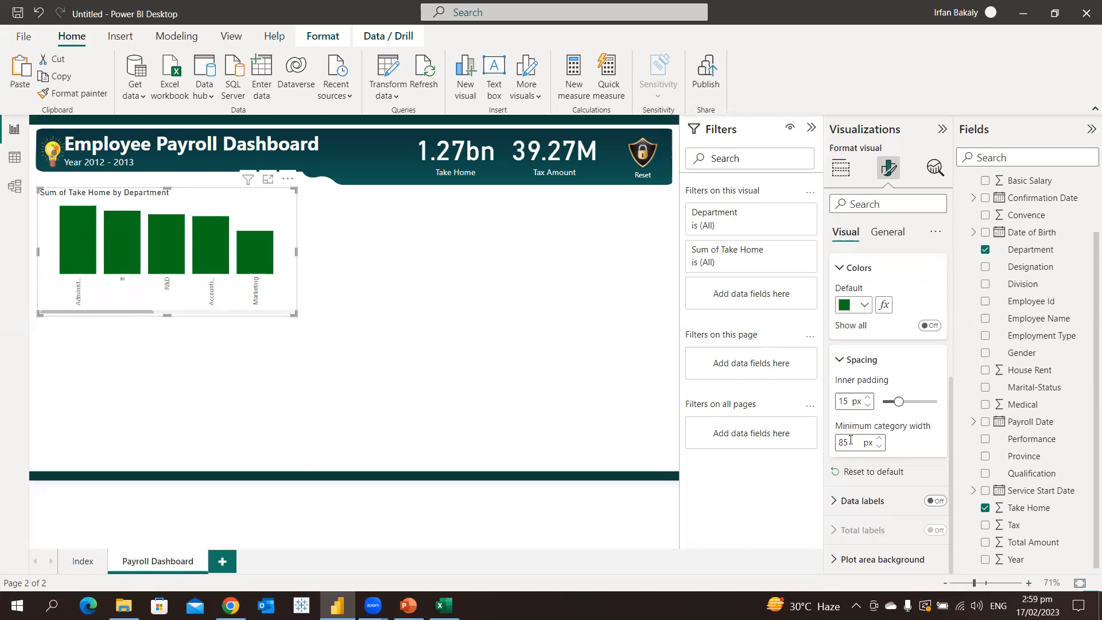
drag(849, 443, 827, 446)
text(90)
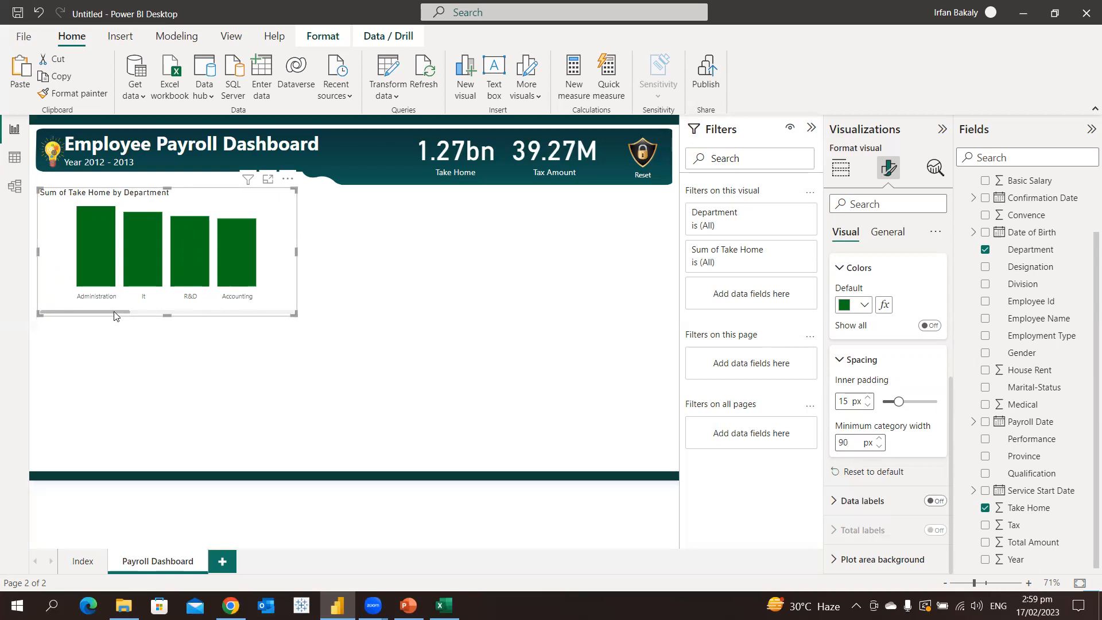
drag(114, 315, 72, 316)
double_click(850, 440)
text(20)
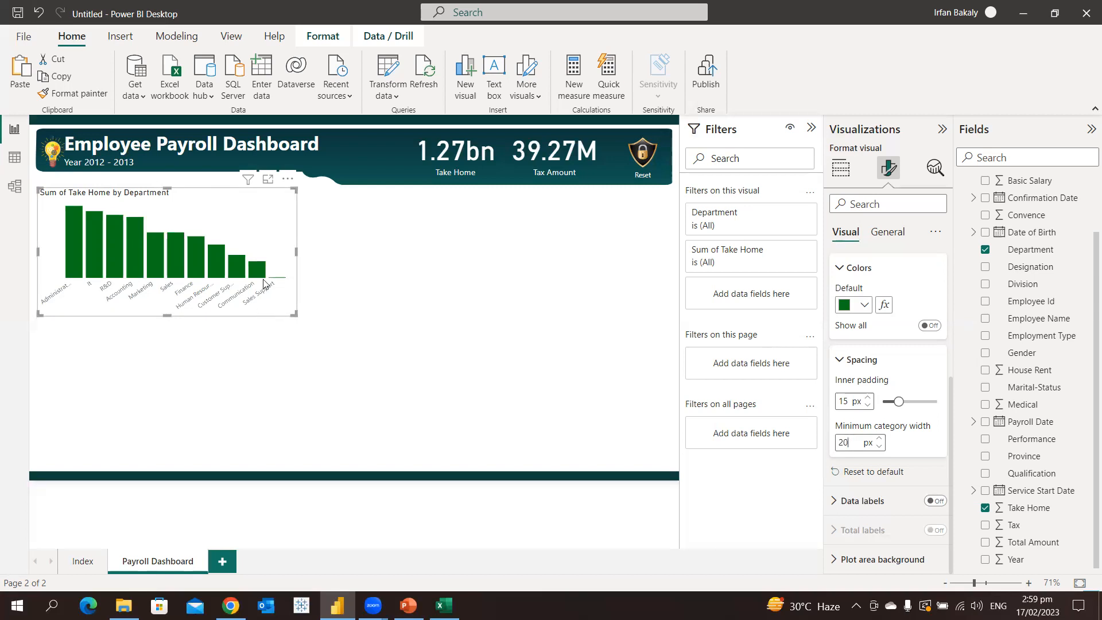
Check the column chart in focus mode, return to the report, and set its minimum category width to 90 px.
click(268, 181)
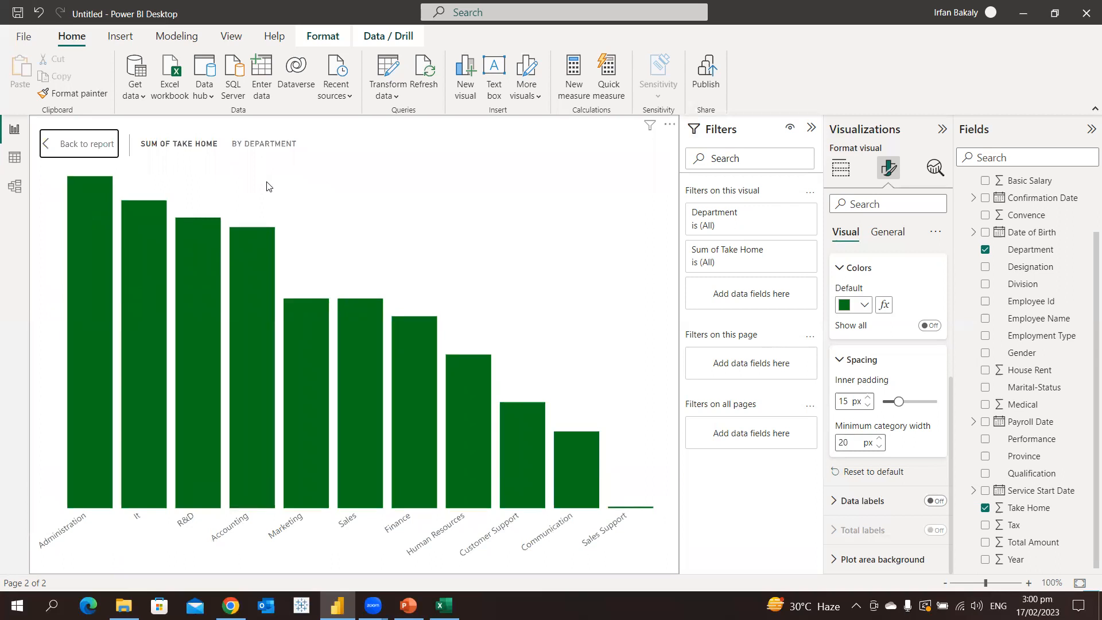
click(89, 151)
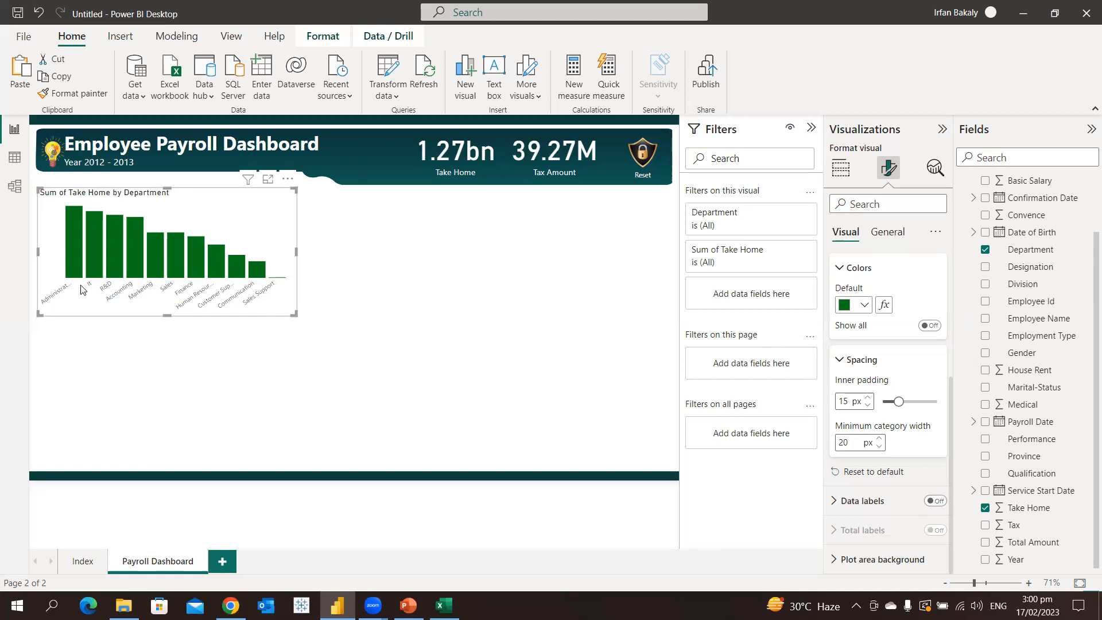
double_click(852, 440)
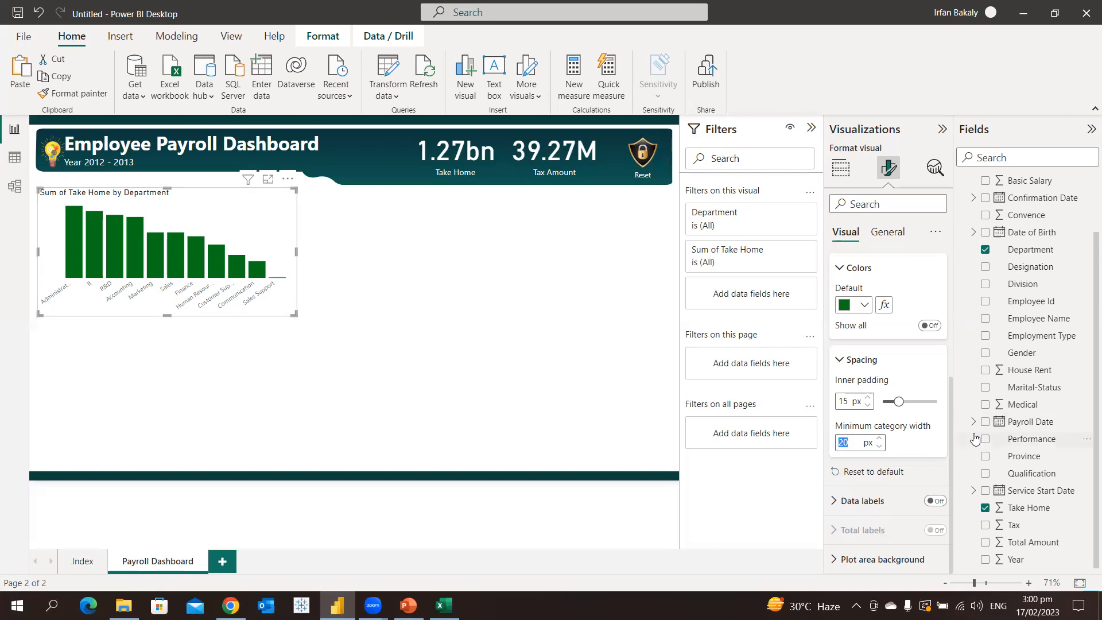
text(90)
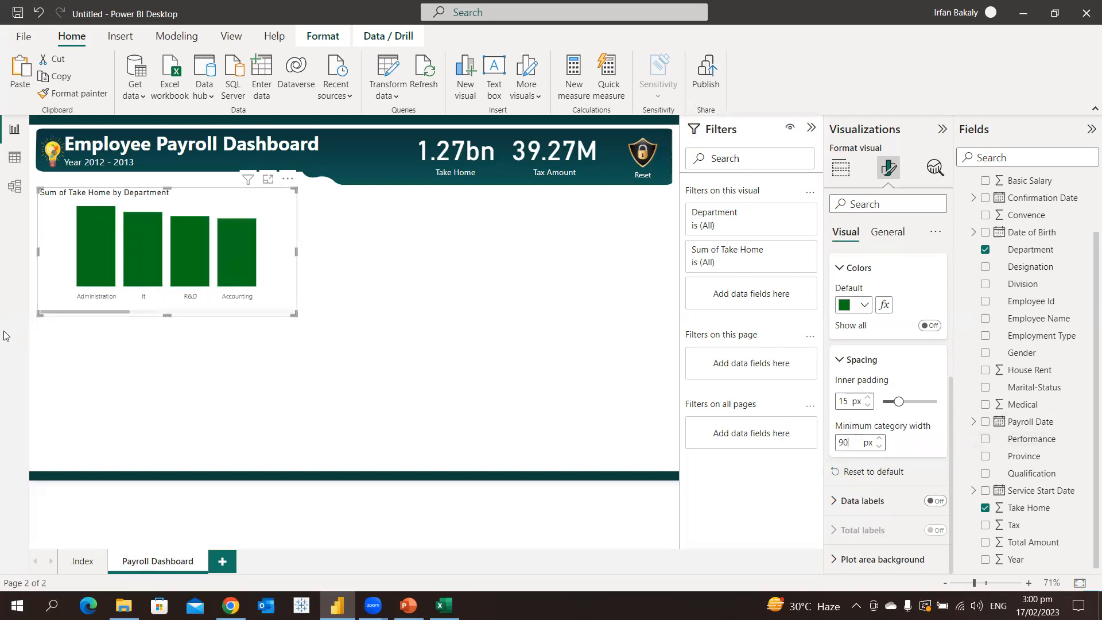
click(880, 360)
click(870, 325)
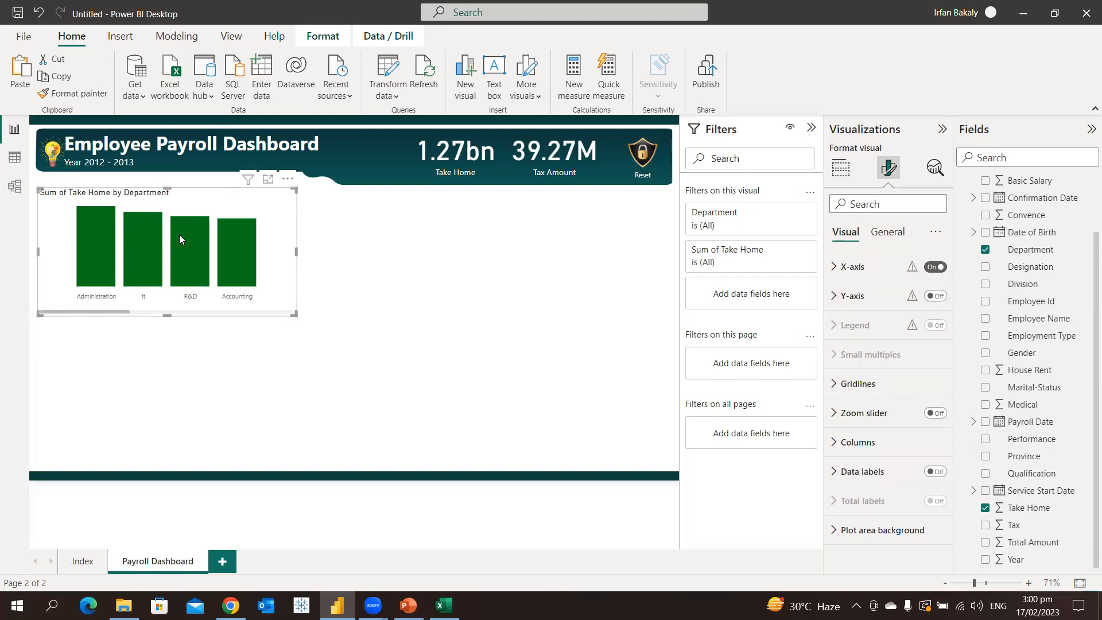
Turn on the column chart's data labels and check them across the departments.
mouse_move(237, 305)
click(937, 476)
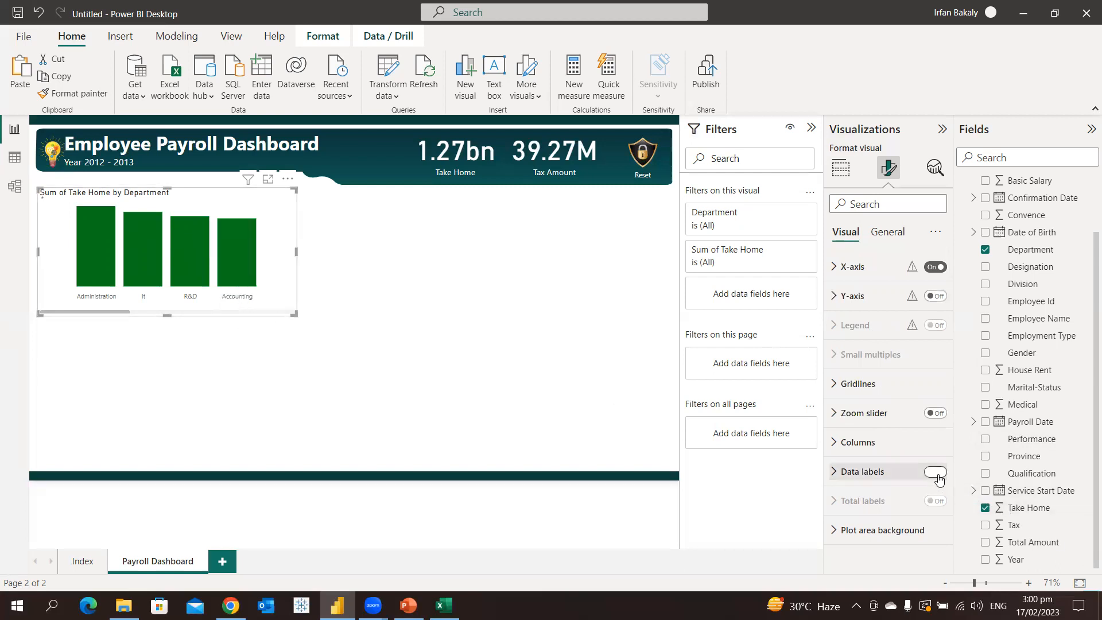
click(854, 472)
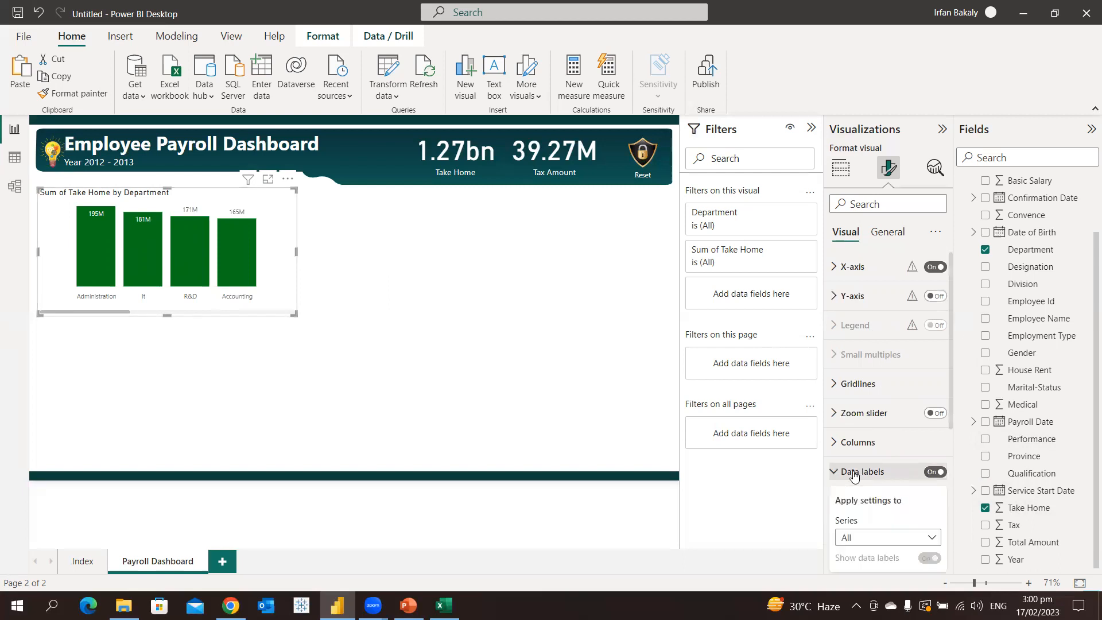
scroll(862, 472, down, 3)
scroll(861, 472, down, 2)
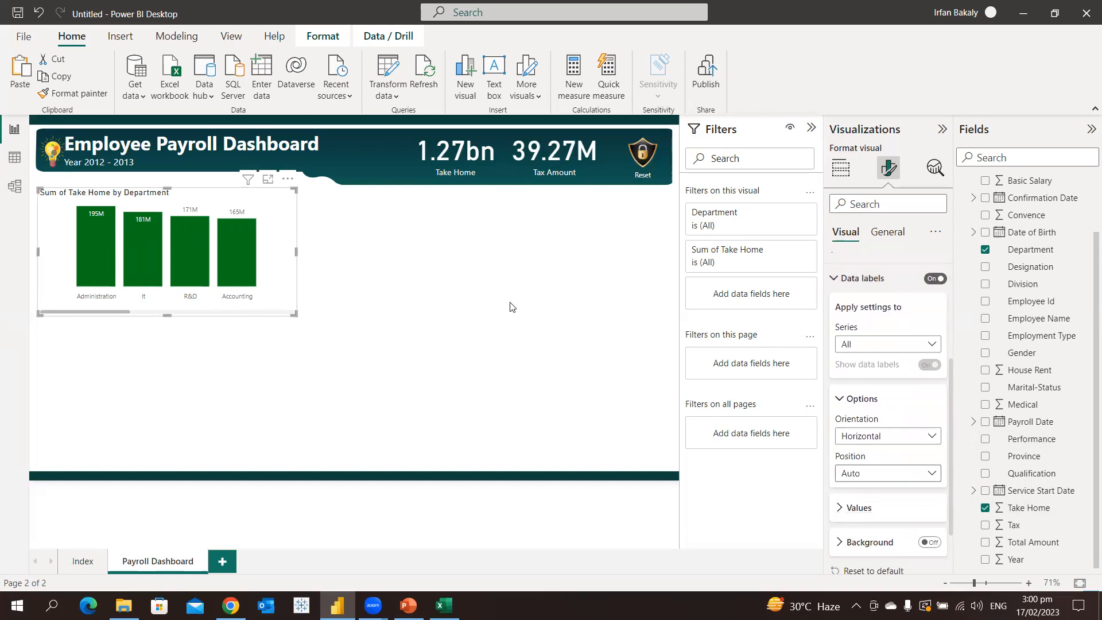
drag(121, 313, 83, 313)
Try the Vertical orientation for the data labels and switch back to Horizontal.
click(870, 436)
click(874, 454)
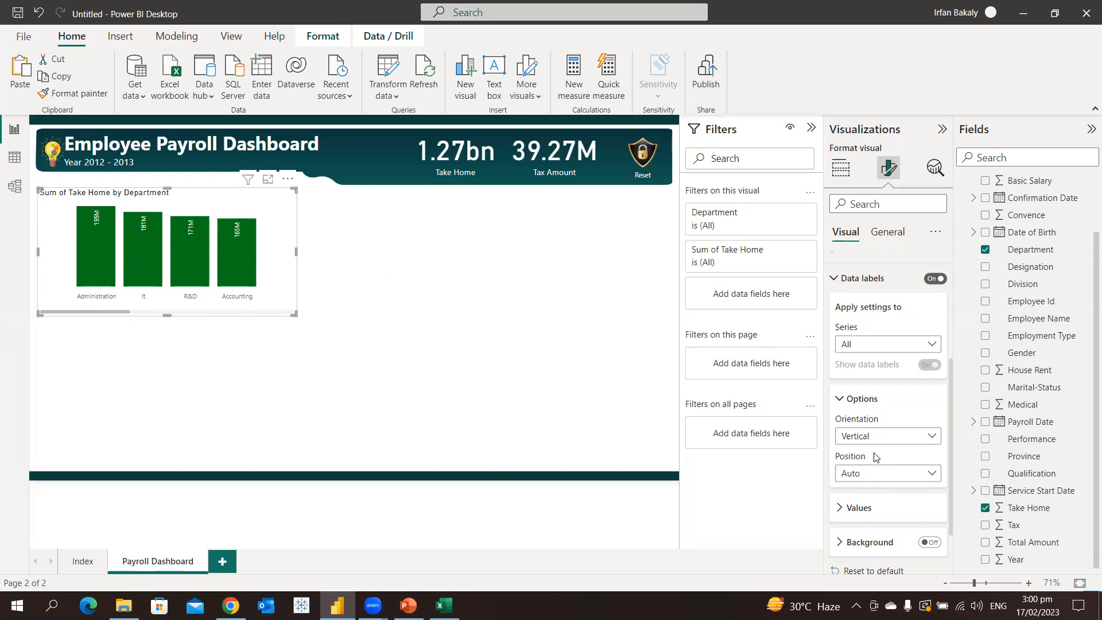
click(886, 437)
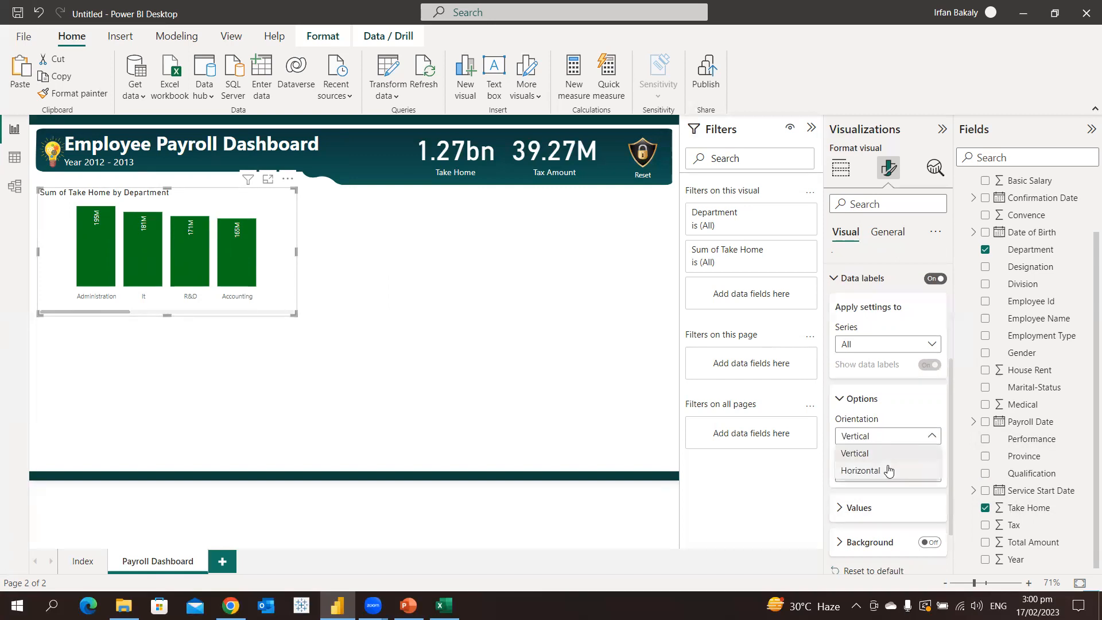
click(888, 468)
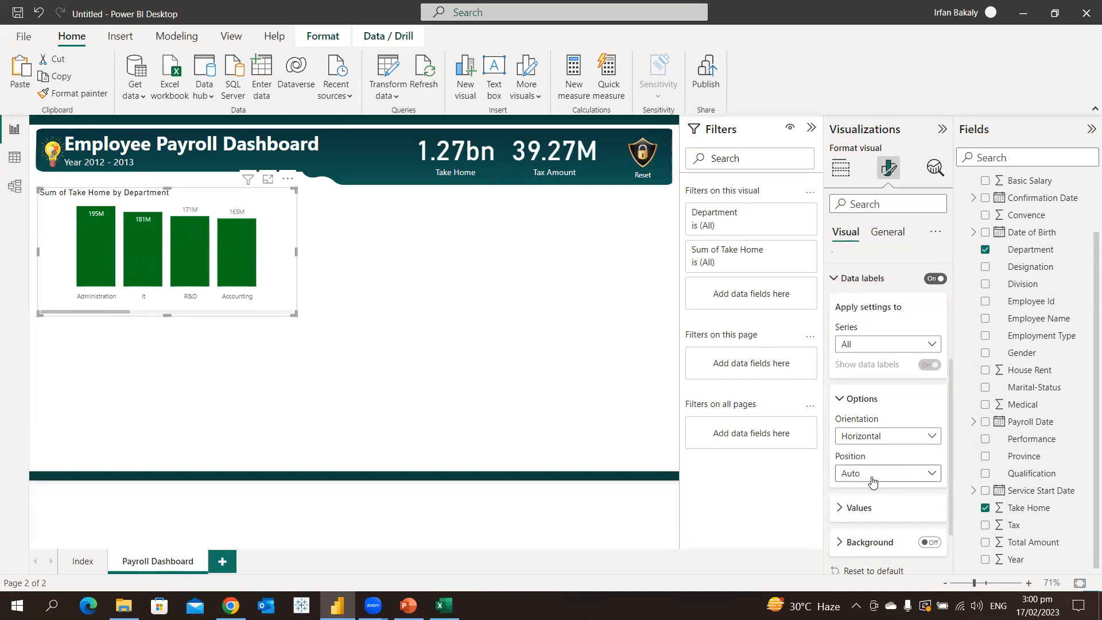
Set the position of the column chart's data labels to Inside end.
click(881, 480)
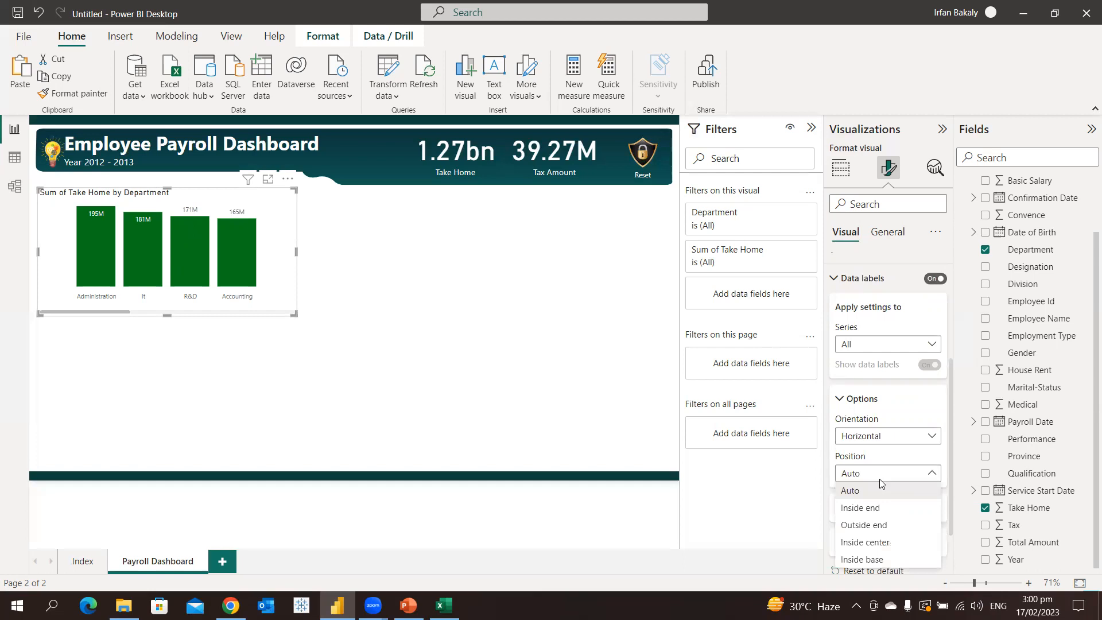
click(891, 513)
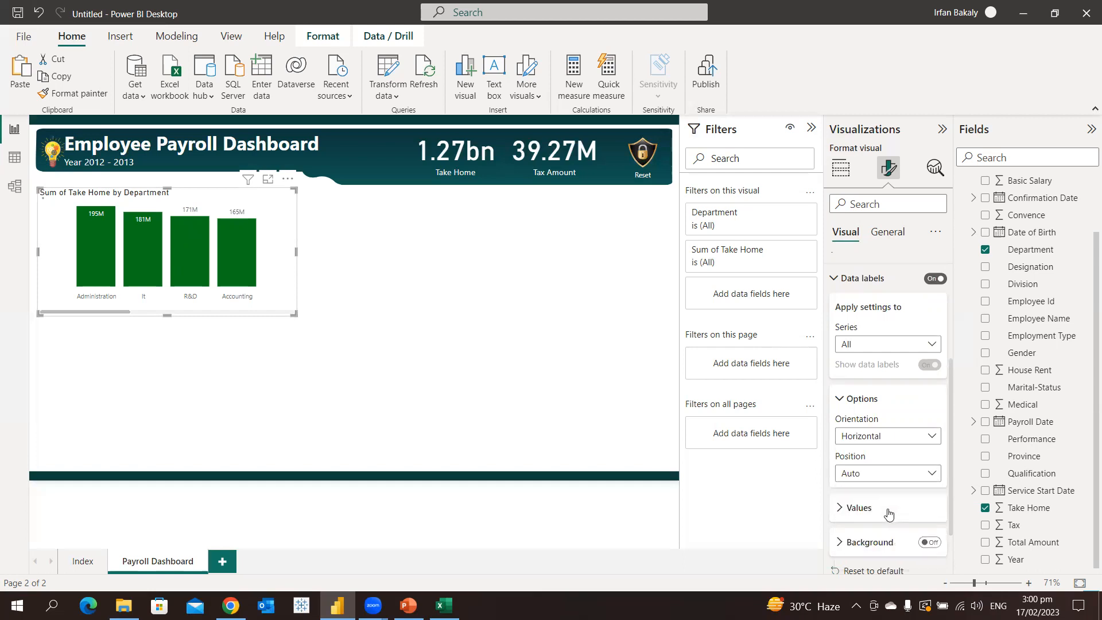
drag(128, 313, 98, 301)
click(878, 475)
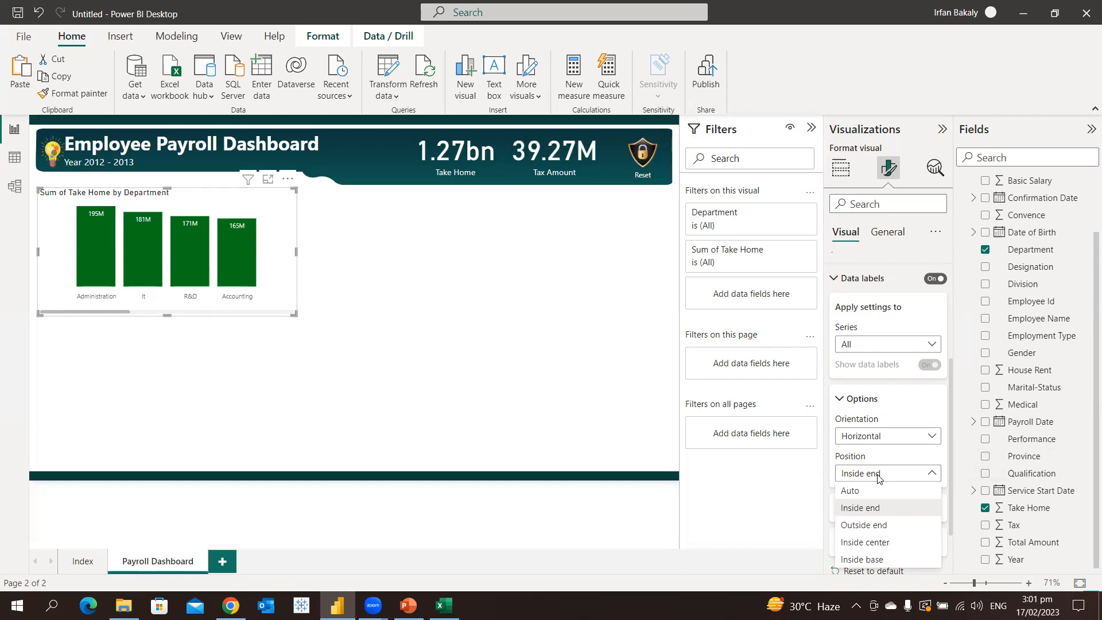
click(881, 397)
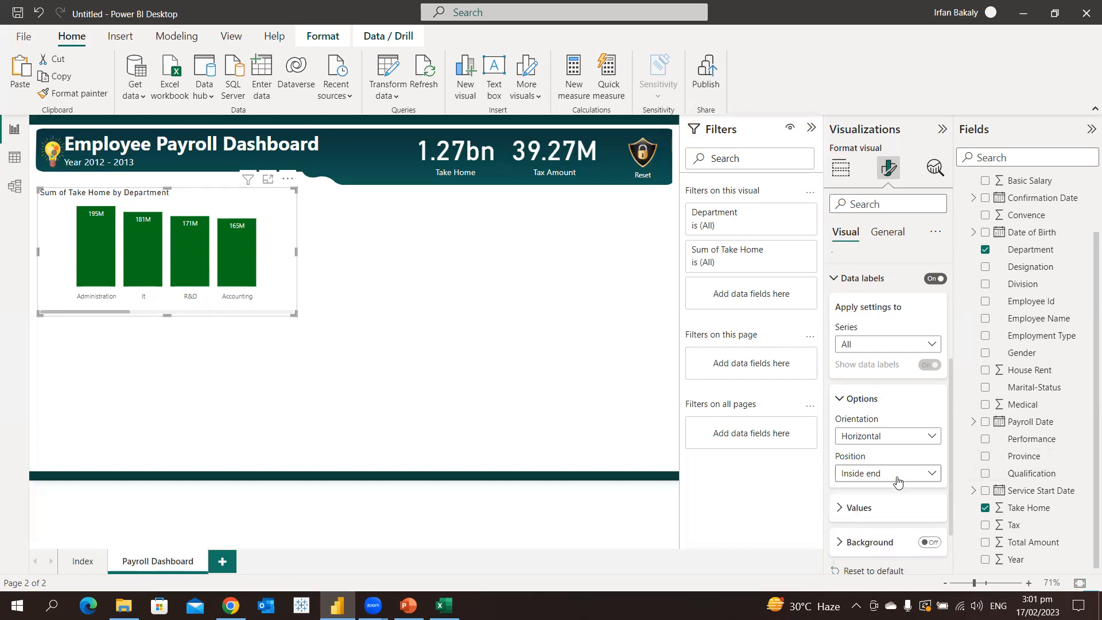
Examine the data labels' value settings and their display unit options without changing them.
scroll(899, 483, down, 3)
click(877, 437)
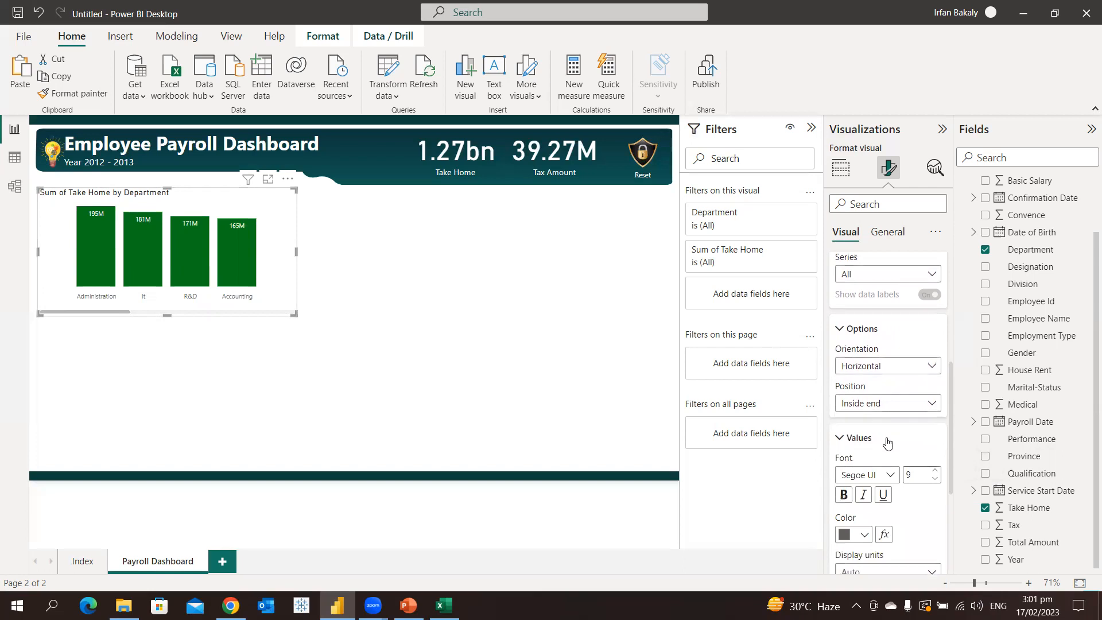
scroll(888, 442, down, 3)
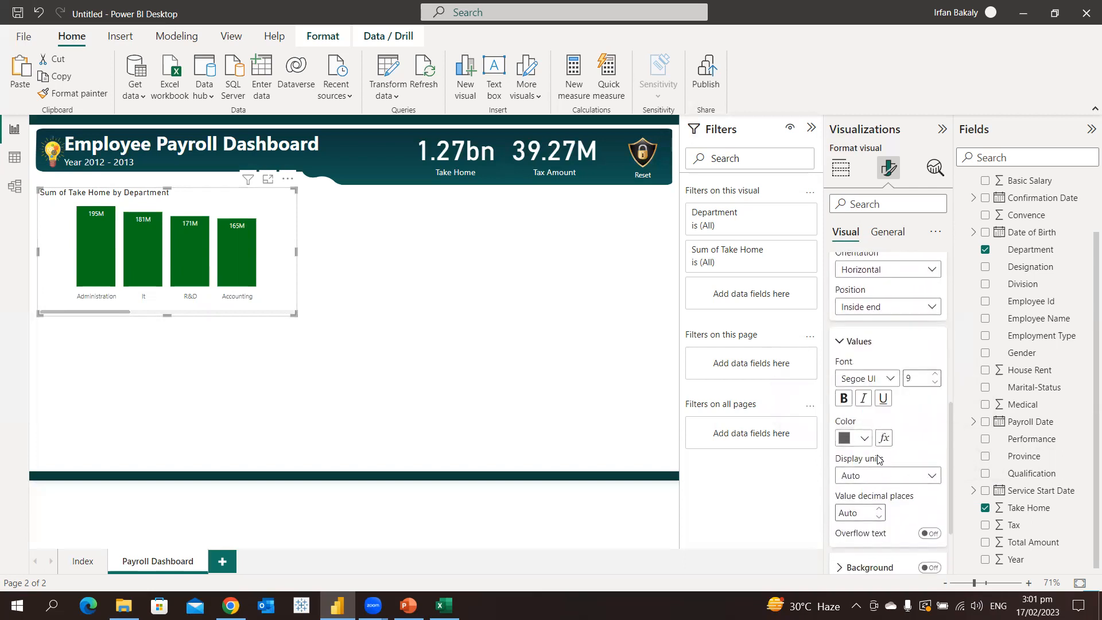
click(901, 486)
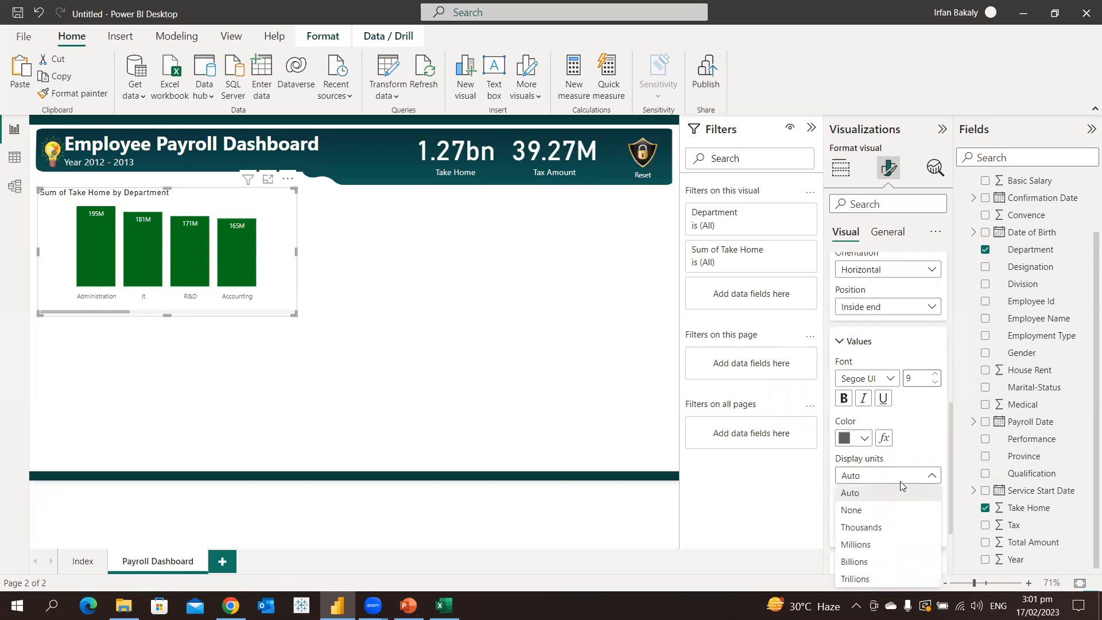
click(901, 482)
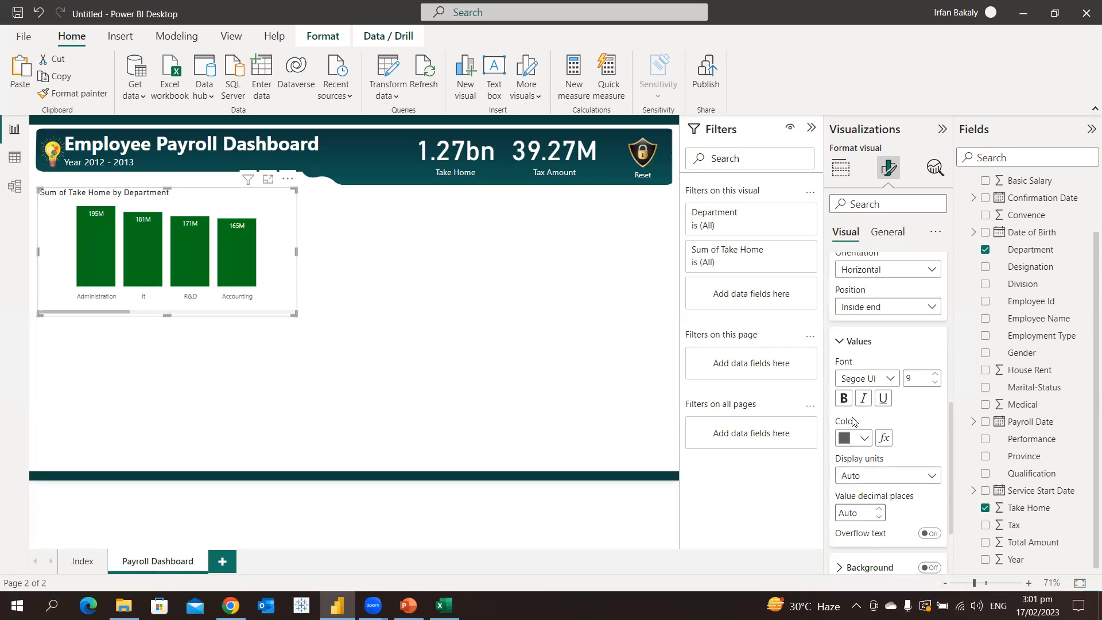
click(860, 343)
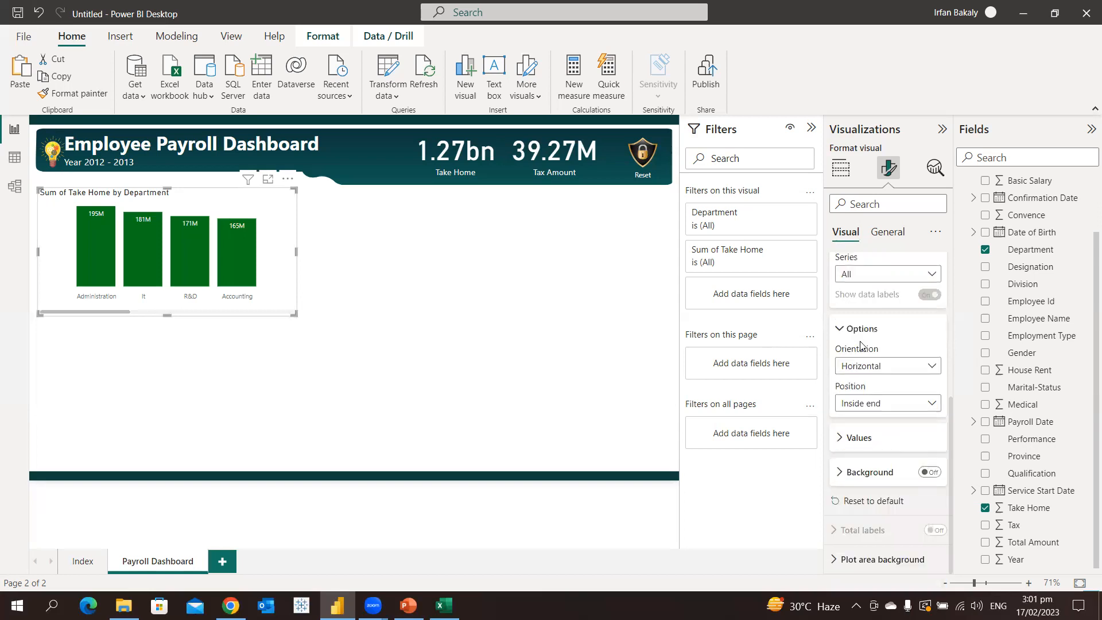
scroll(861, 352, up, 3)
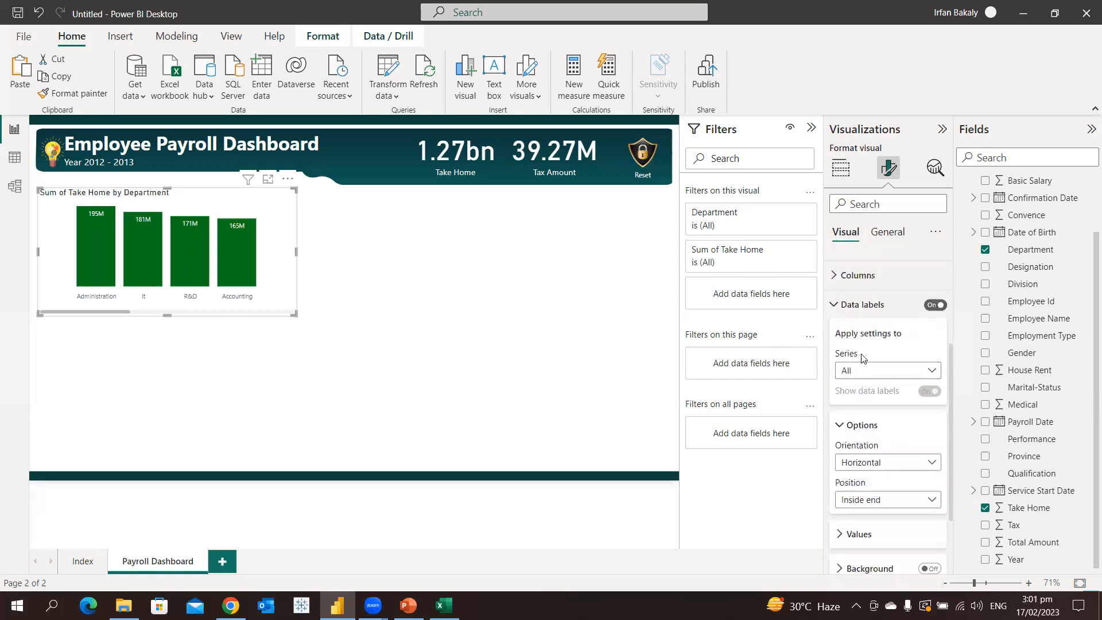
click(865, 306)
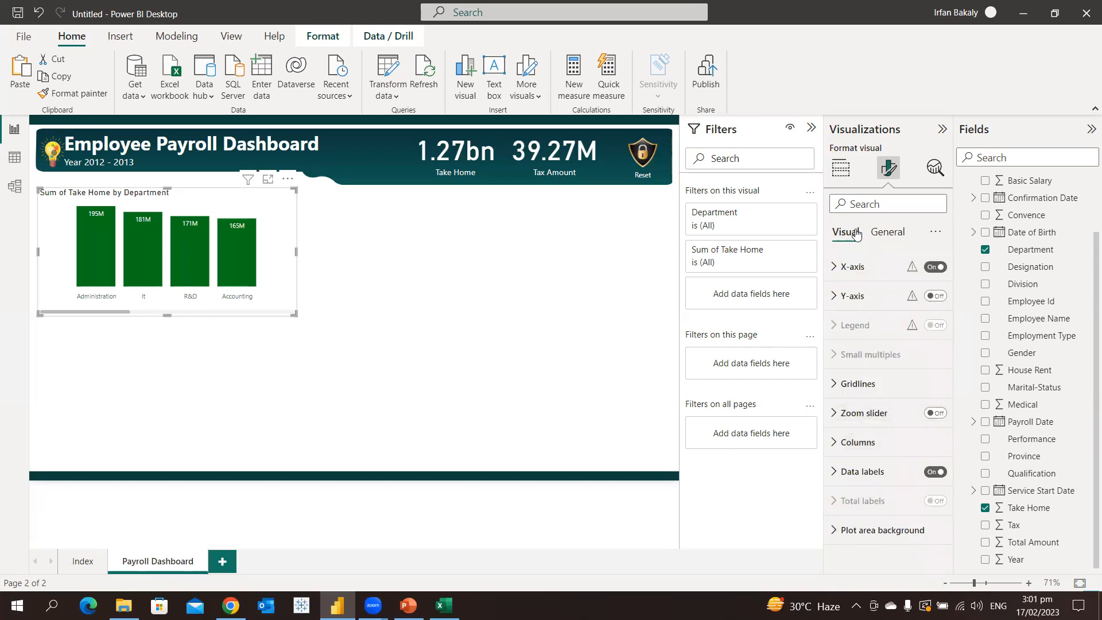
Move the column chart over the banner and back to check its background, and turn the chart's background off.
click(897, 235)
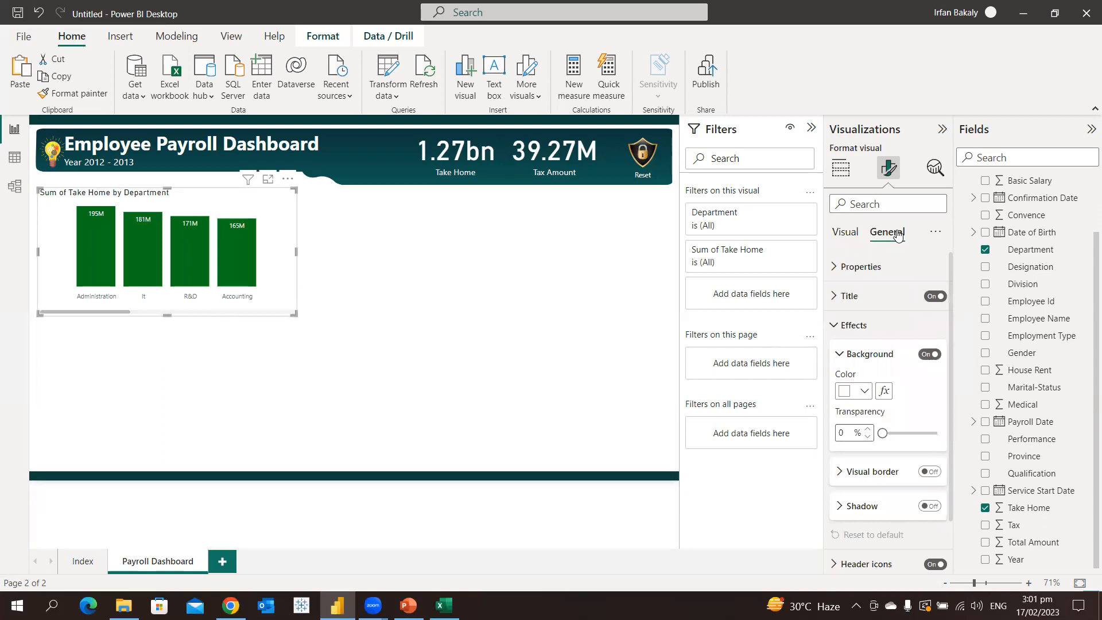
drag(282, 221, 406, 157)
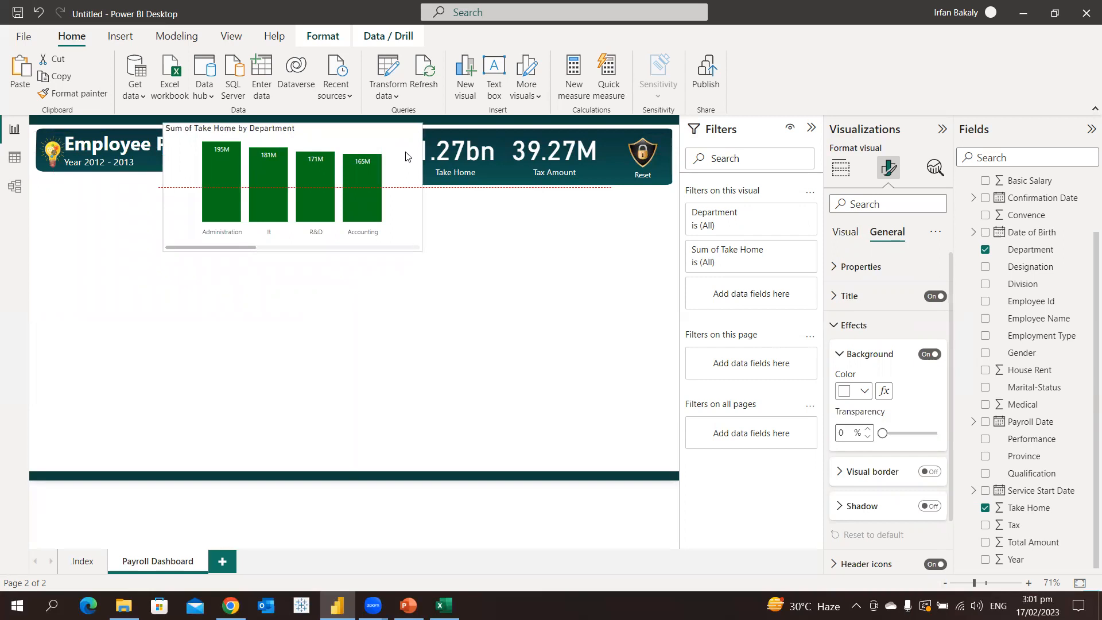
drag(406, 157, 285, 220)
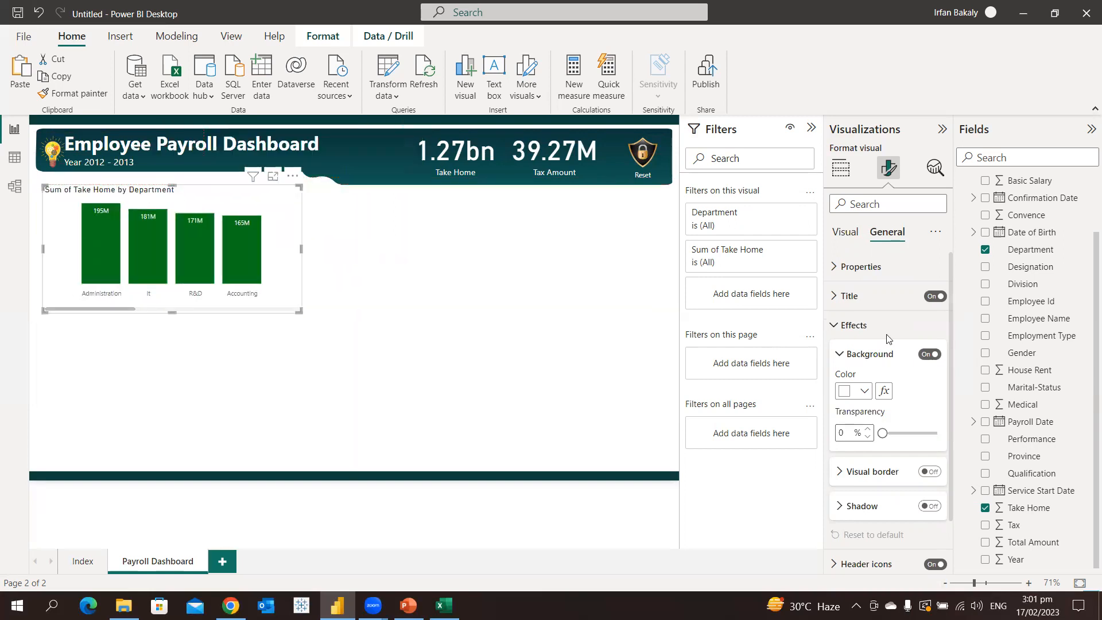
click(928, 355)
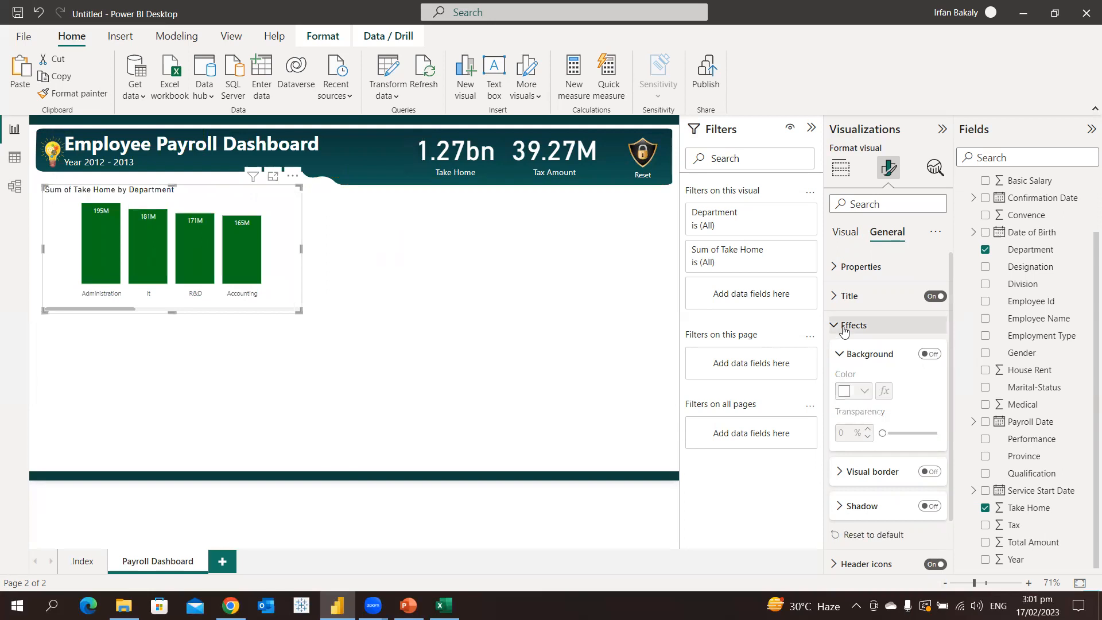
Turn on the visual border and the shadow for the column chart.
click(930, 472)
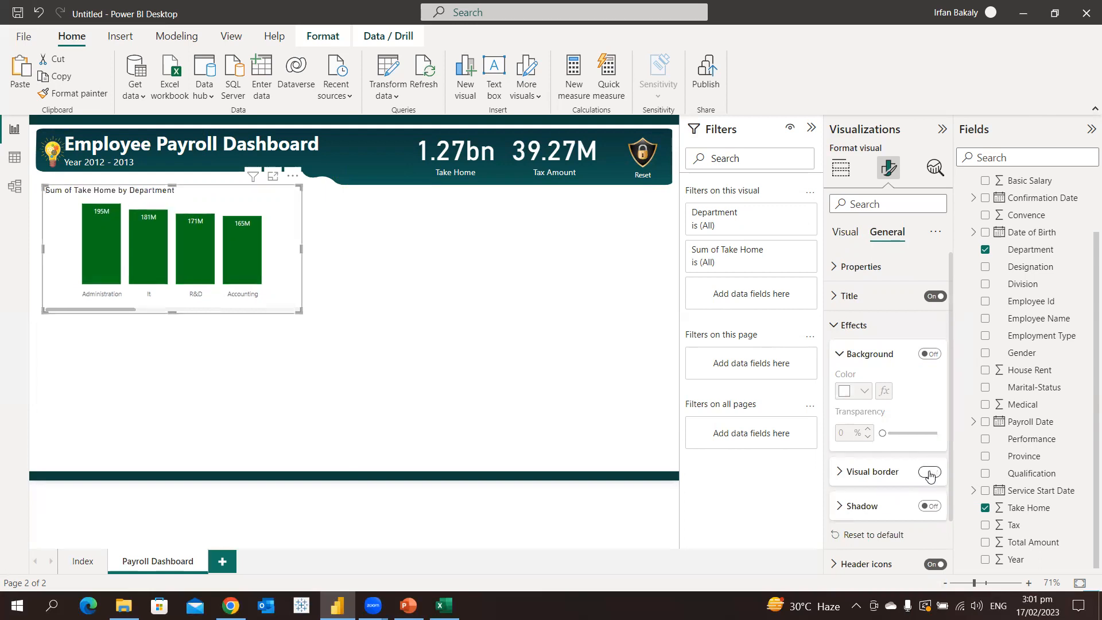
click(930, 506)
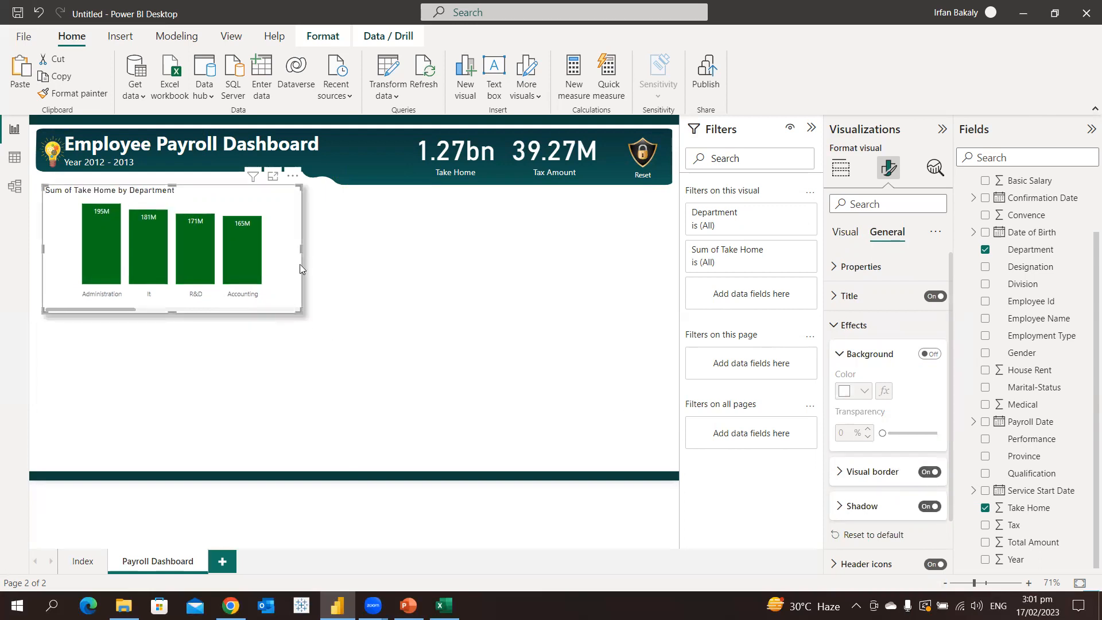
click(294, 330)
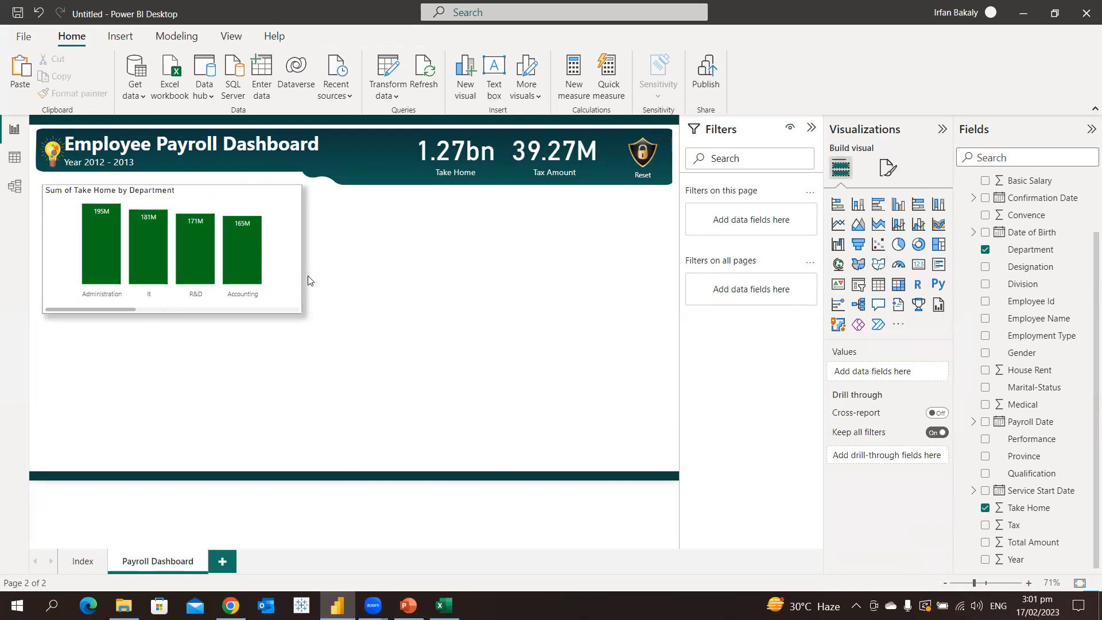
Shorten the department column chart's title to "Take Home by Department".
click(292, 228)
click(889, 168)
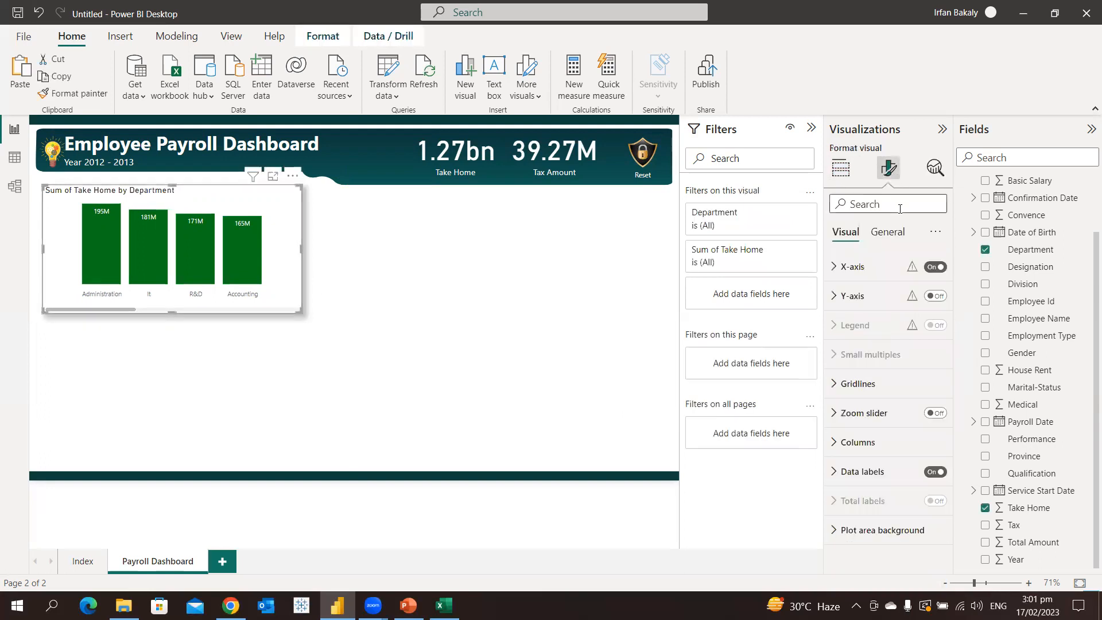
click(888, 232)
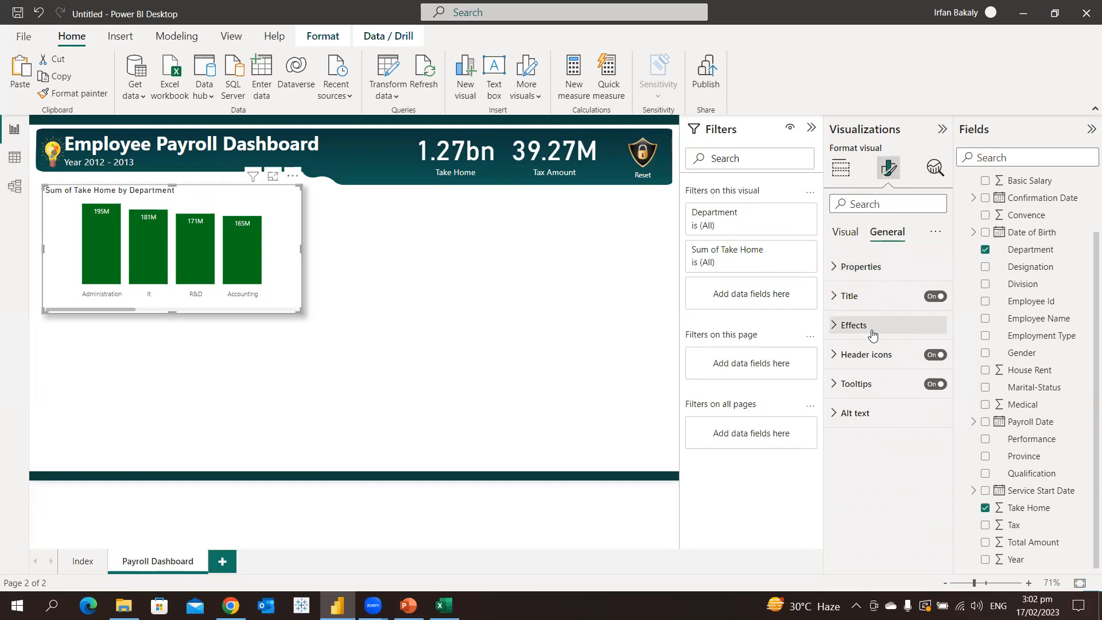
click(859, 298)
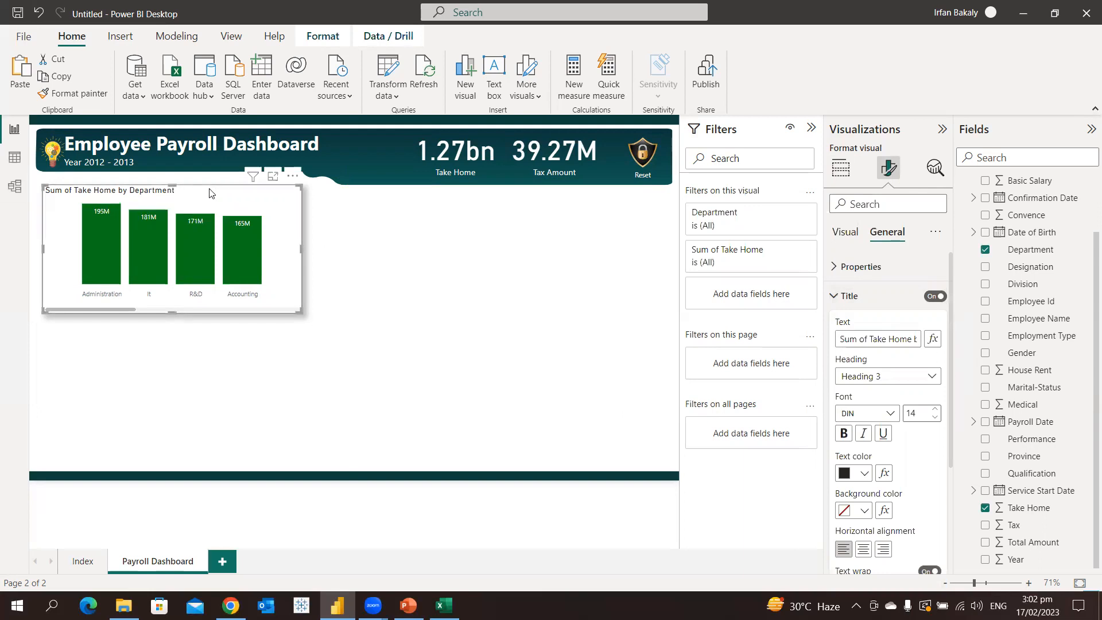
click(872, 339)
key(BackSpace)
key(BackSpace)
key(BackSpace)
key(BackSpace)
key(BackSpace)
key(BackSpace)
key(BackSpace)
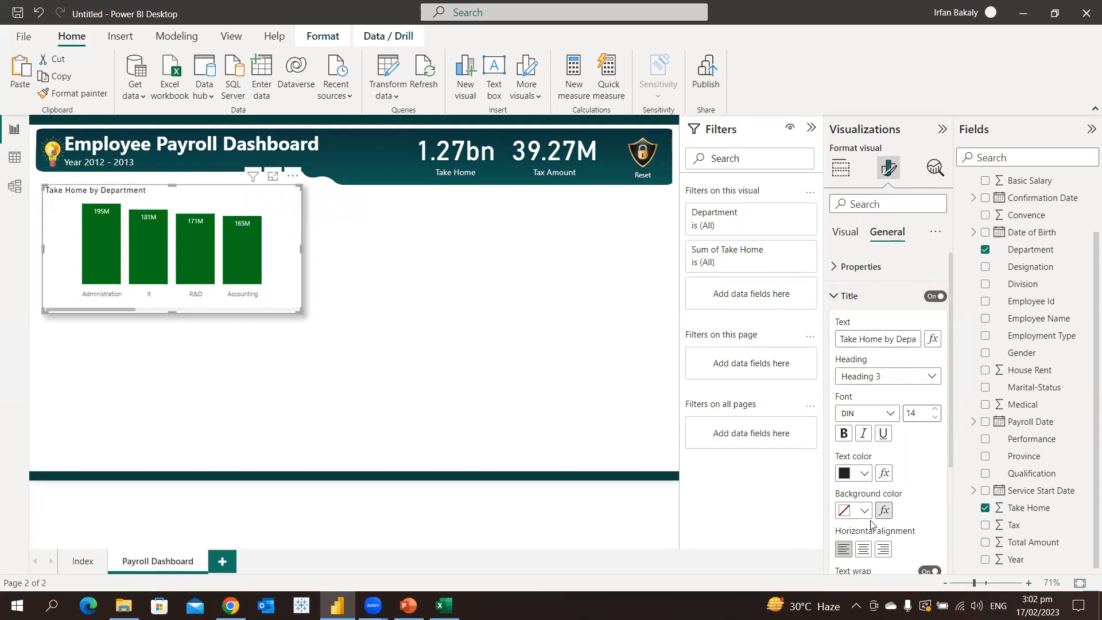
Center the department chart's title horizontally.
click(864, 549)
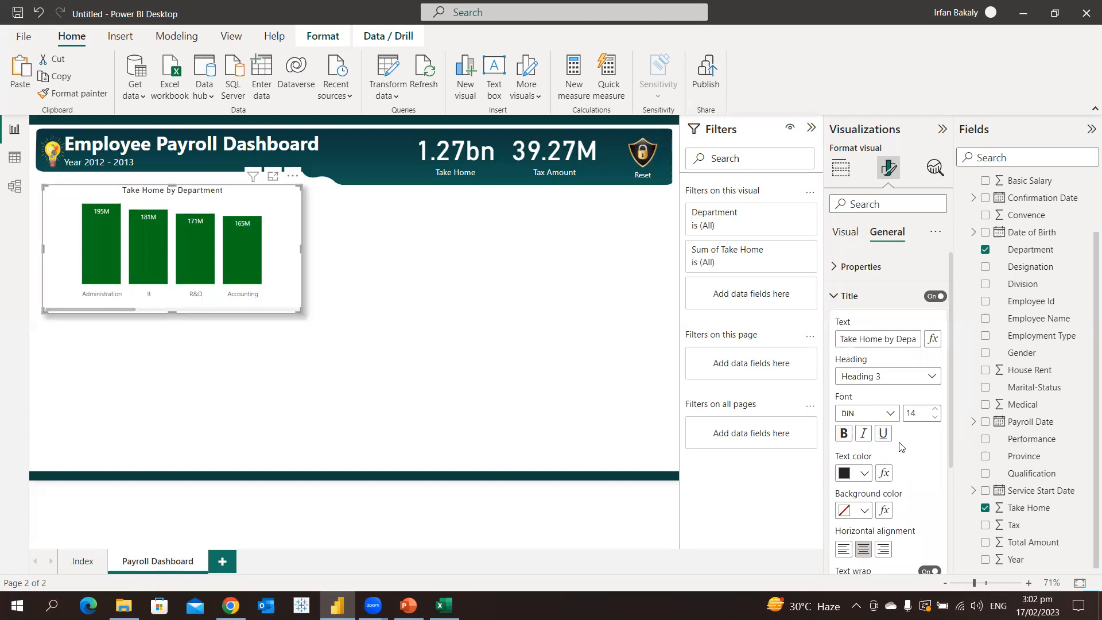
scroll(898, 413, down, 1)
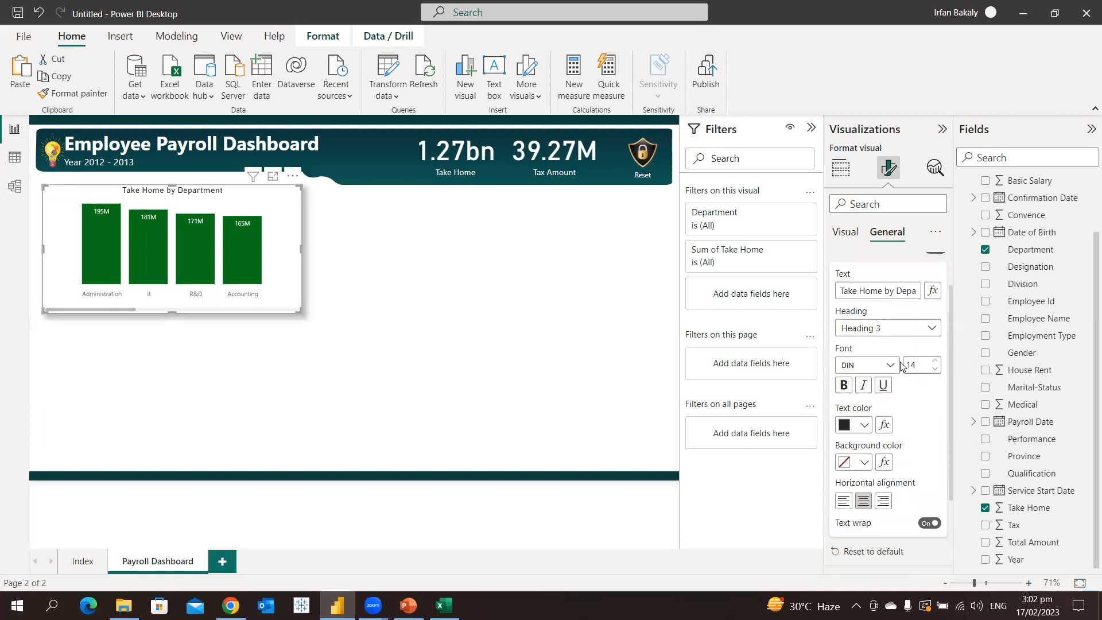
click(340, 317)
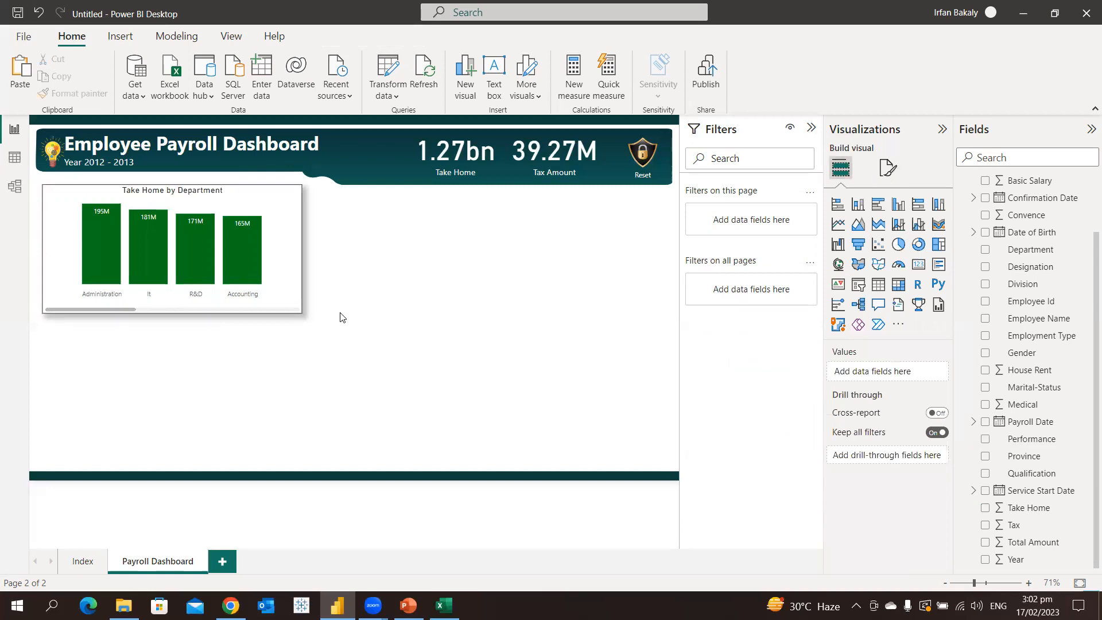
Duplicate the department chart directly below the original and replace the copy's X-axis field with Designation.
click(267, 203)
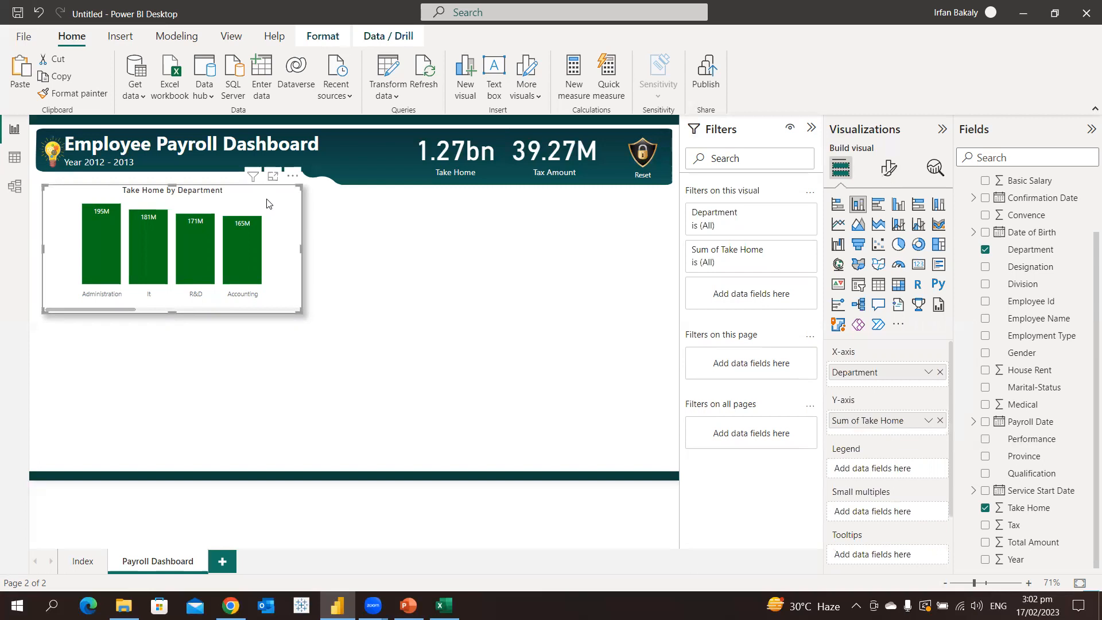
drag(267, 207, 265, 337)
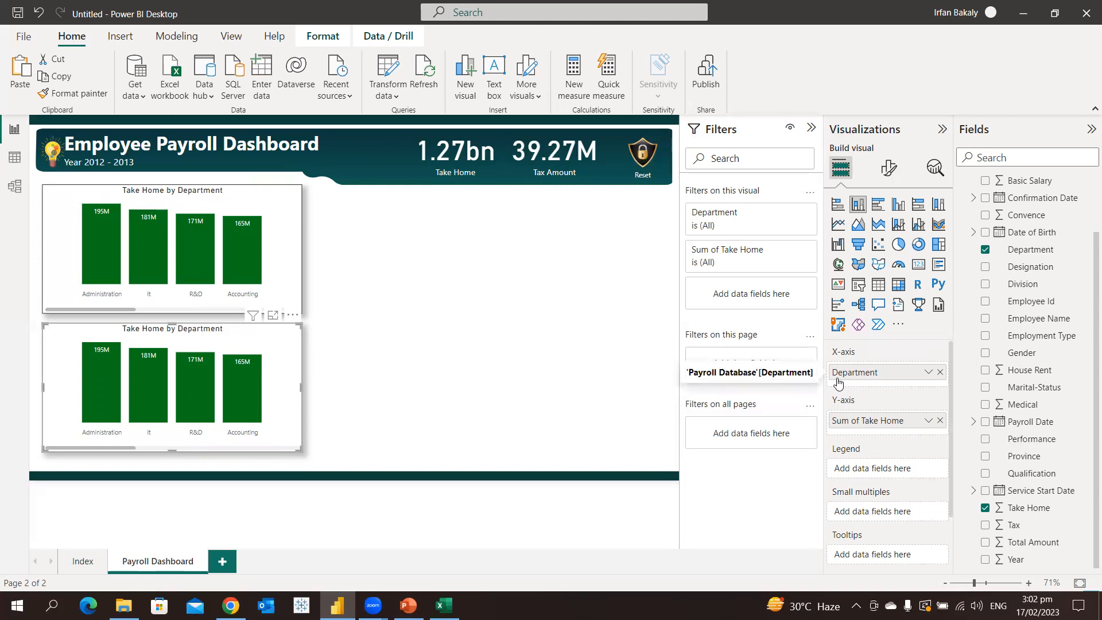
click(940, 373)
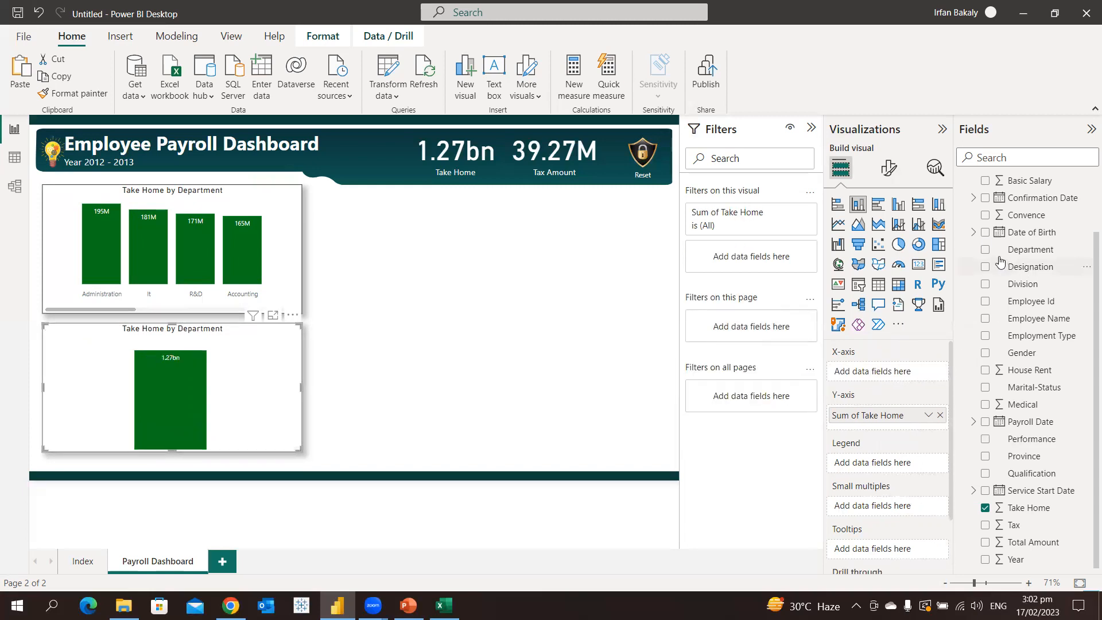
click(985, 268)
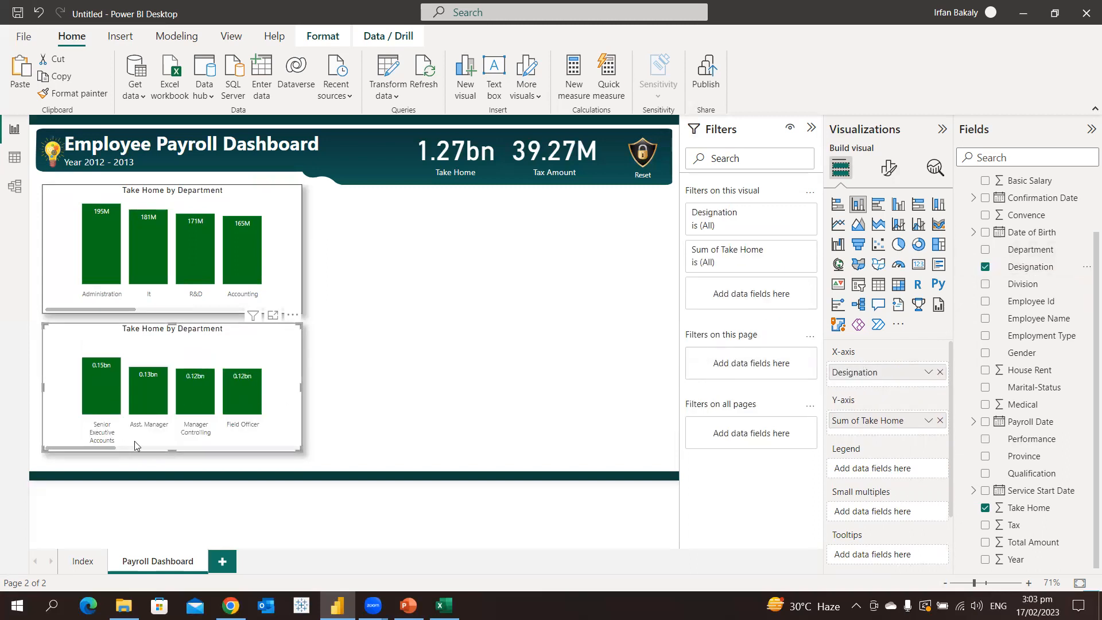
mouse_move(105, 448)
mouse_down()
mouse_move(240, 453)
mouse_move(105, 452)
mouse_up()
Change the lower column chart's title to "Take Home by Designation".
click(891, 171)
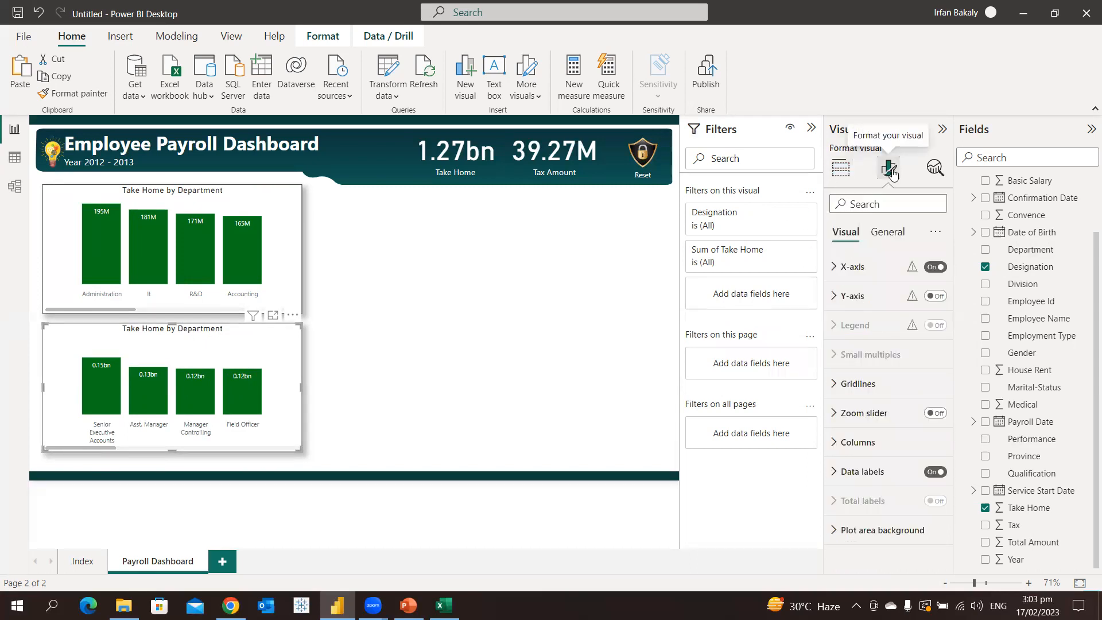
click(888, 233)
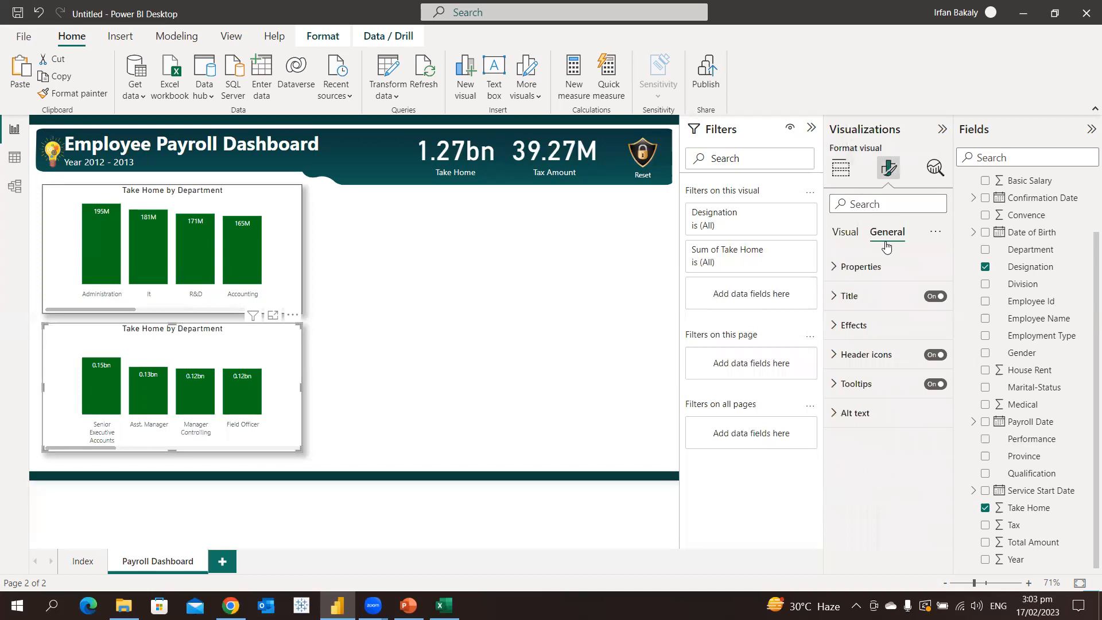
click(879, 296)
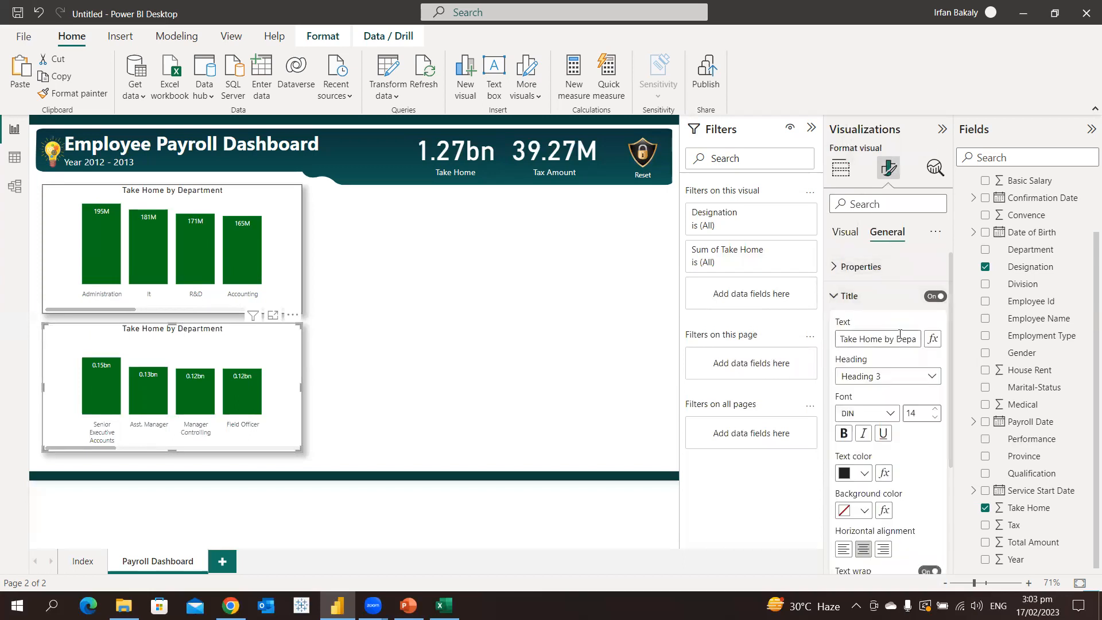
key(shift+End)
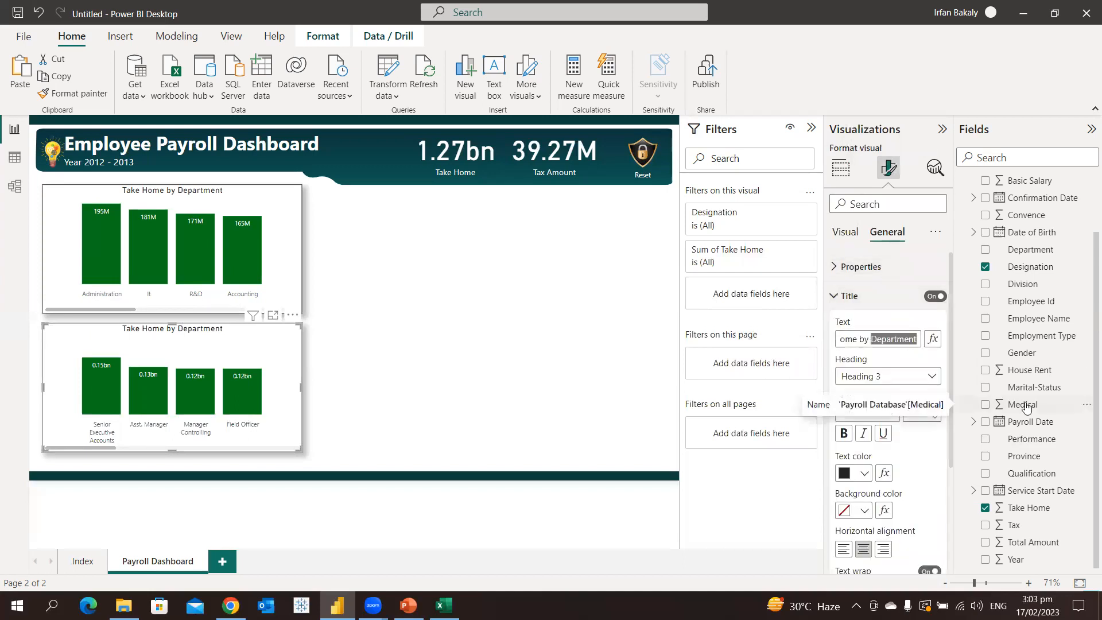
text(Designation)
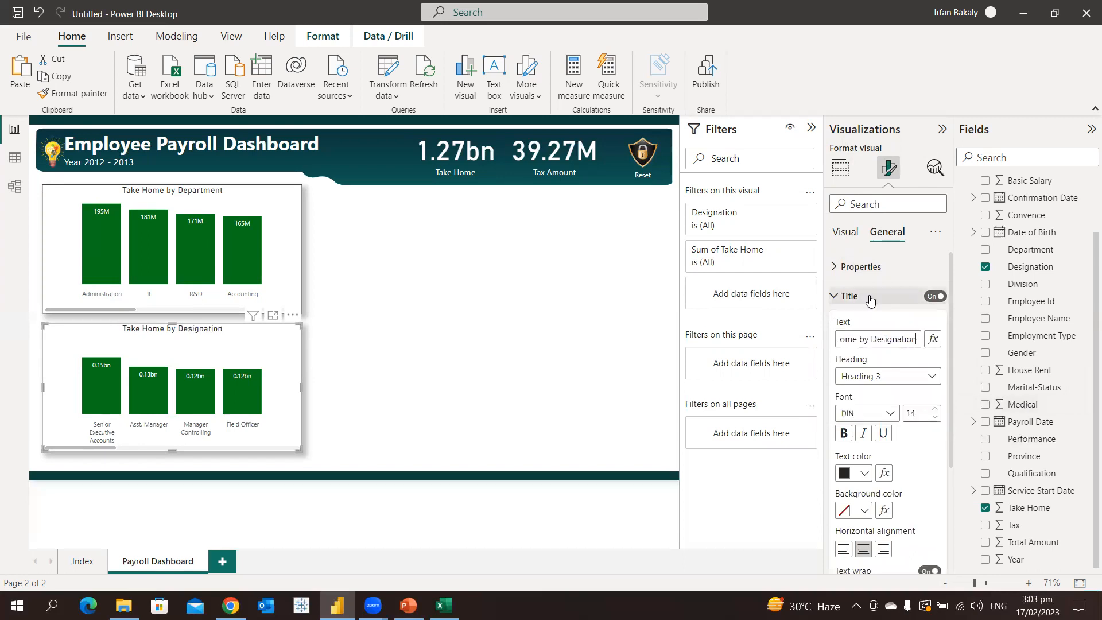
click(849, 296)
Set the display units of the designation chart's data labels to Millions.
click(854, 237)
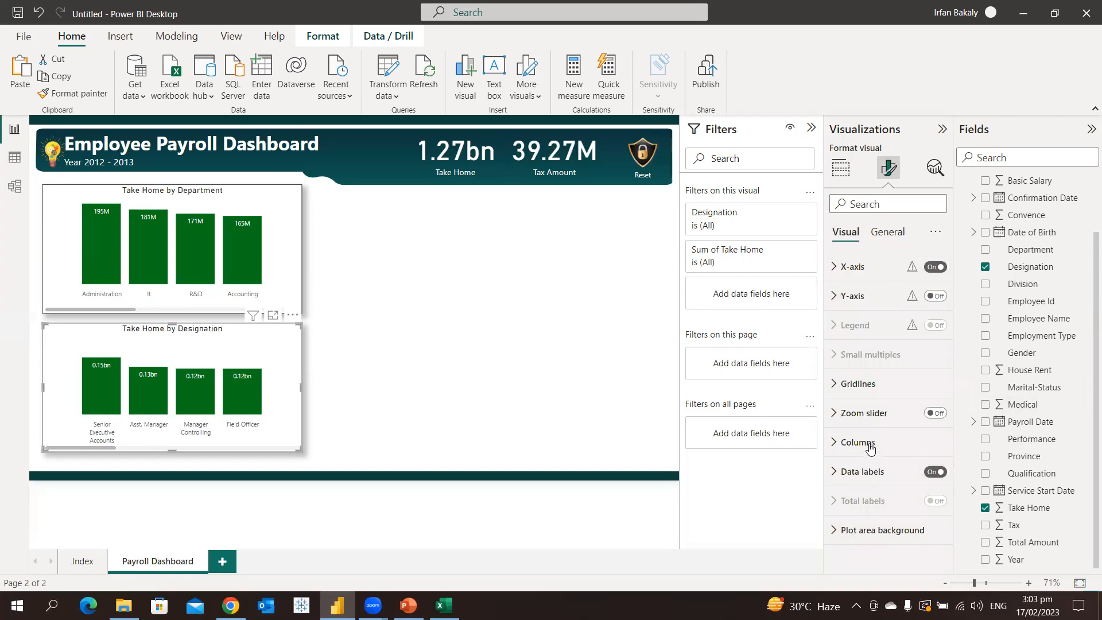
click(879, 470)
scroll(882, 456, down, 5)
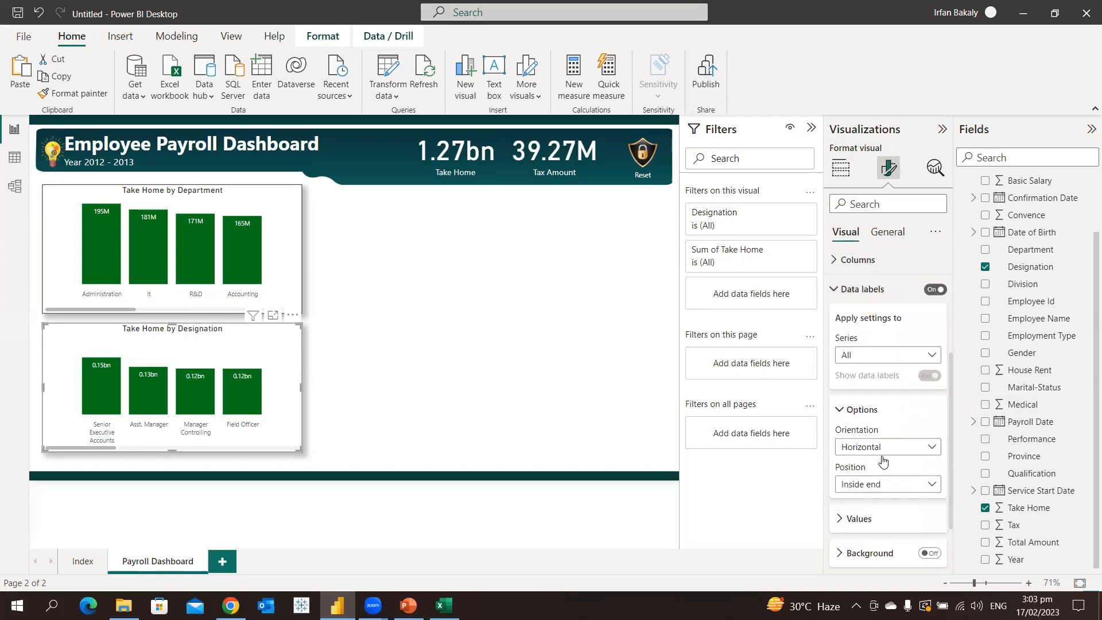
click(880, 447)
click(878, 441)
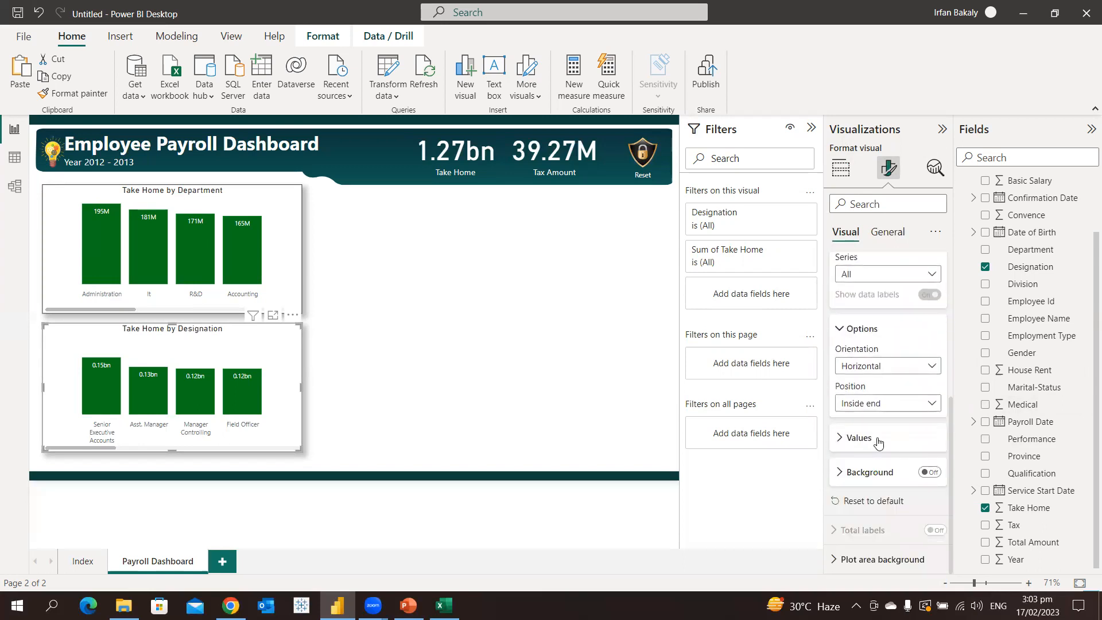
click(879, 441)
scroll(882, 436, down, 3)
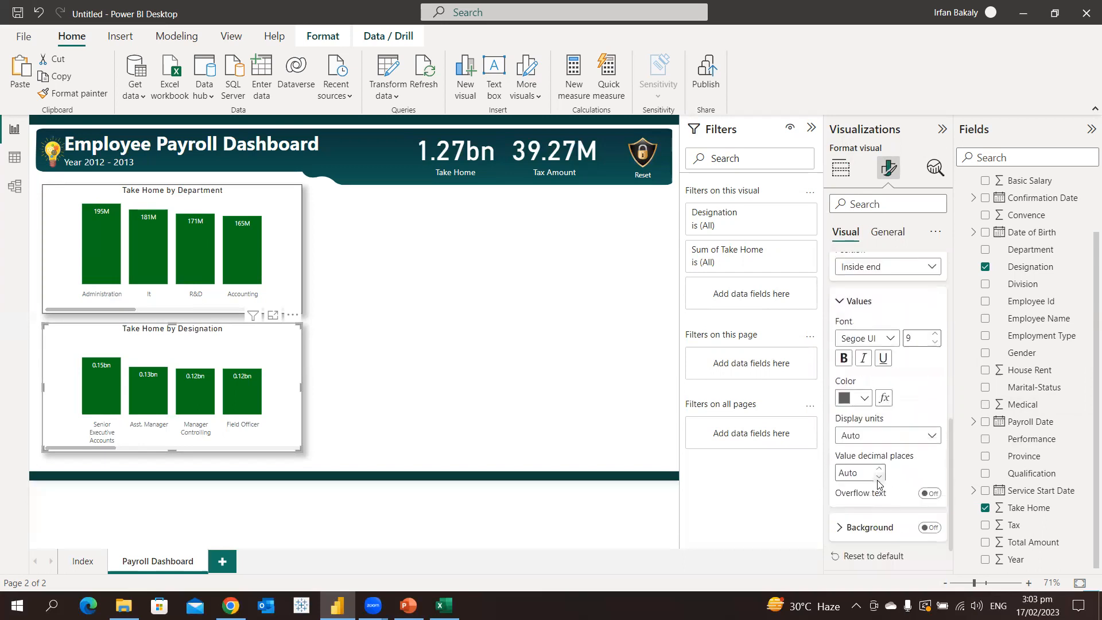
click(883, 428)
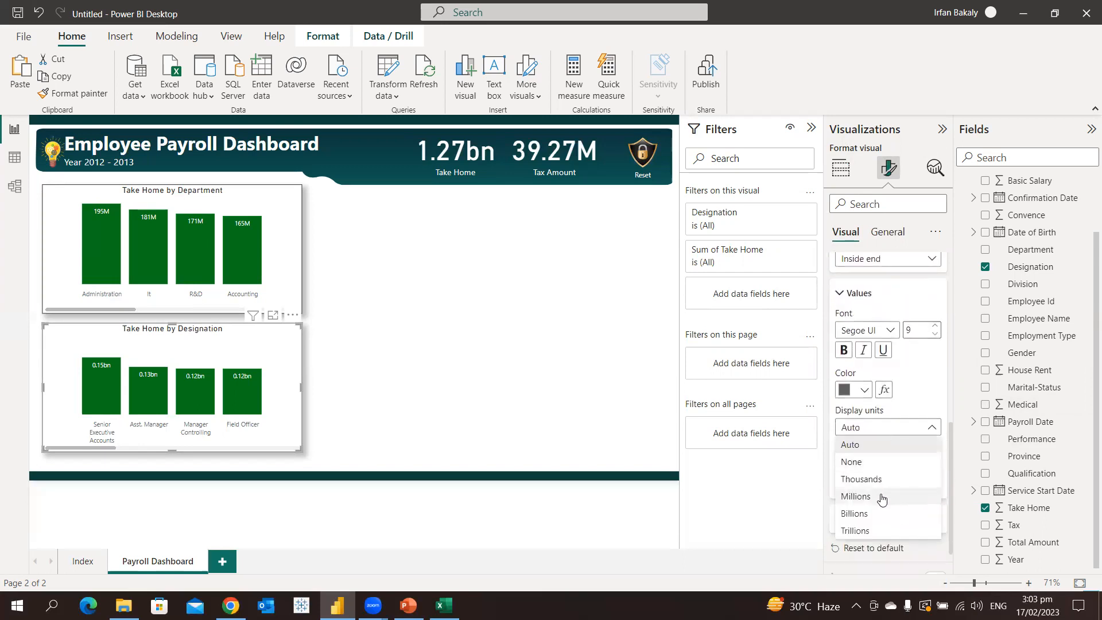
key(Escape)
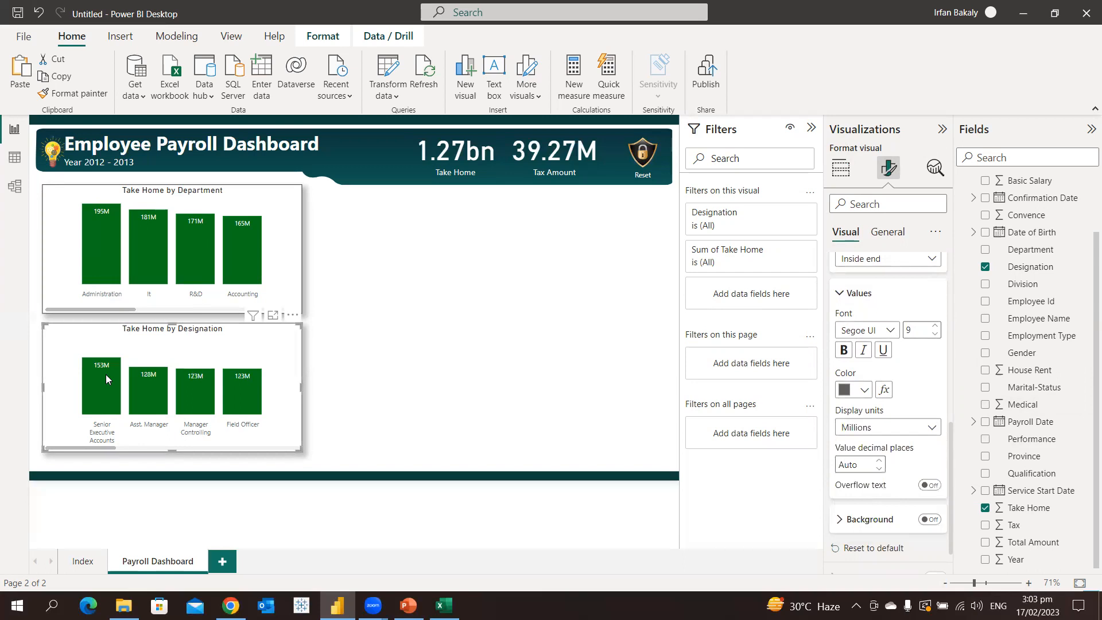
mouse_move(226, 389)
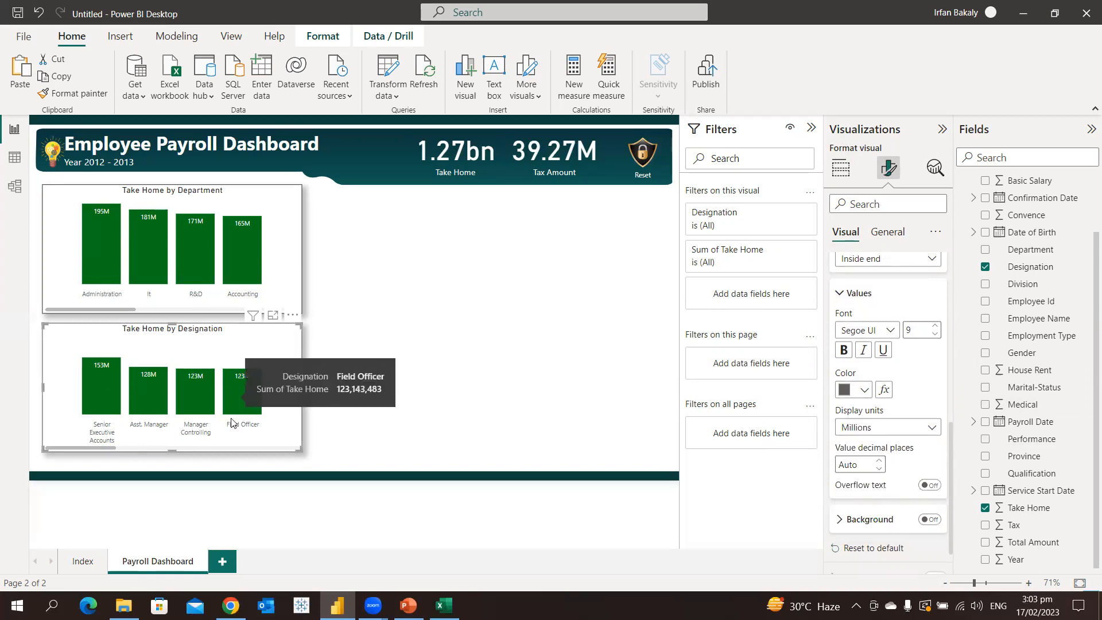
click(403, 432)
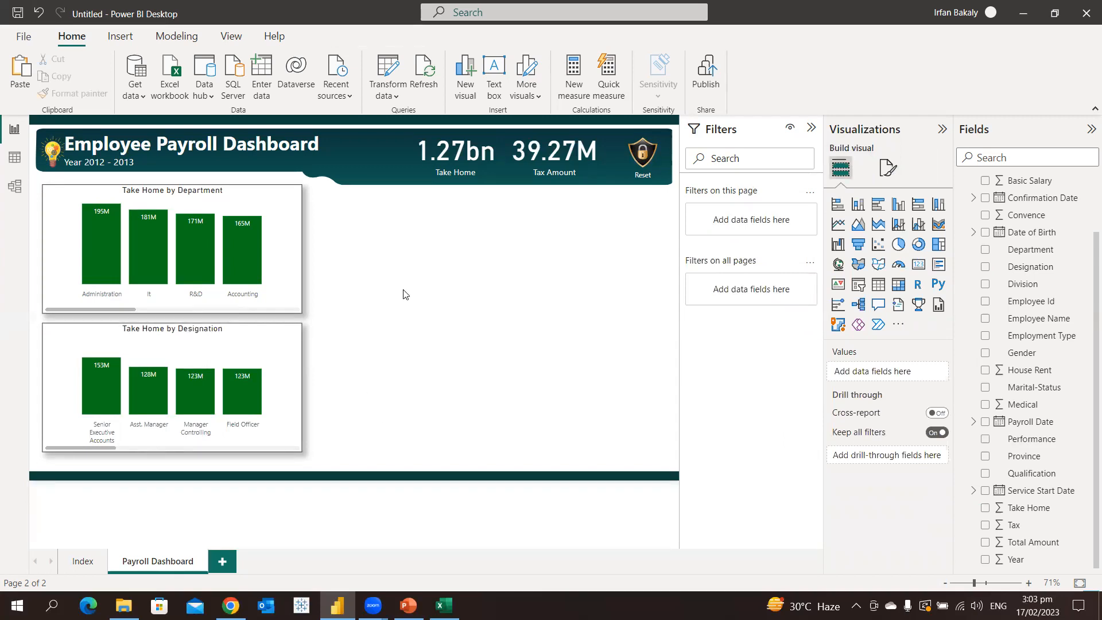
Add a donut chart of Take Home by Gender beside the department chart and narrow it to about two-thirds of its width.
click(917, 246)
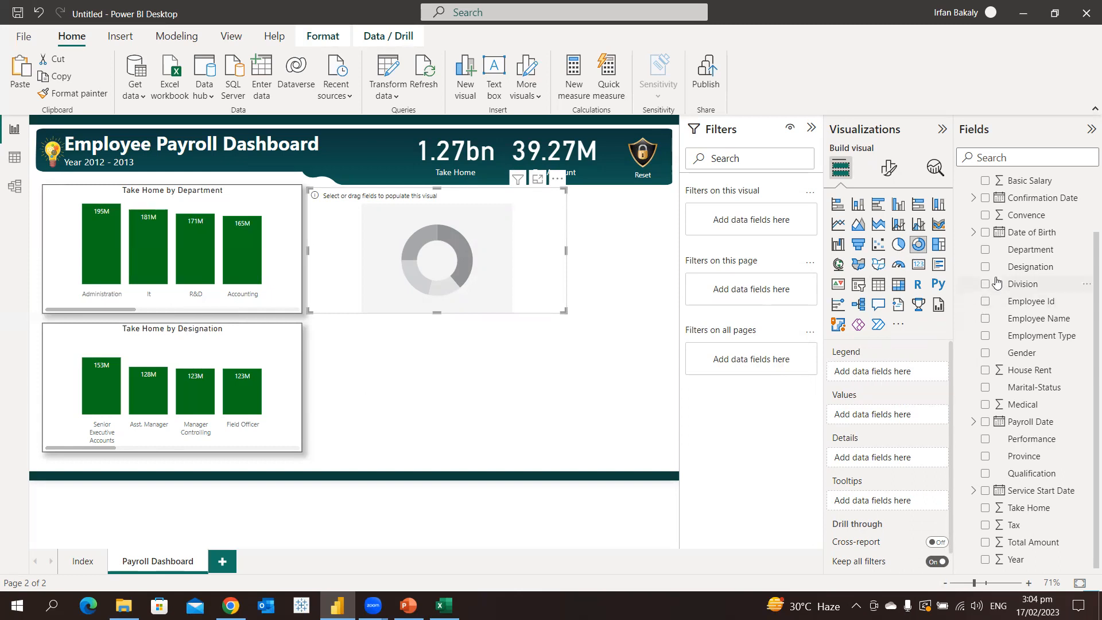
drag(984, 364, 857, 373)
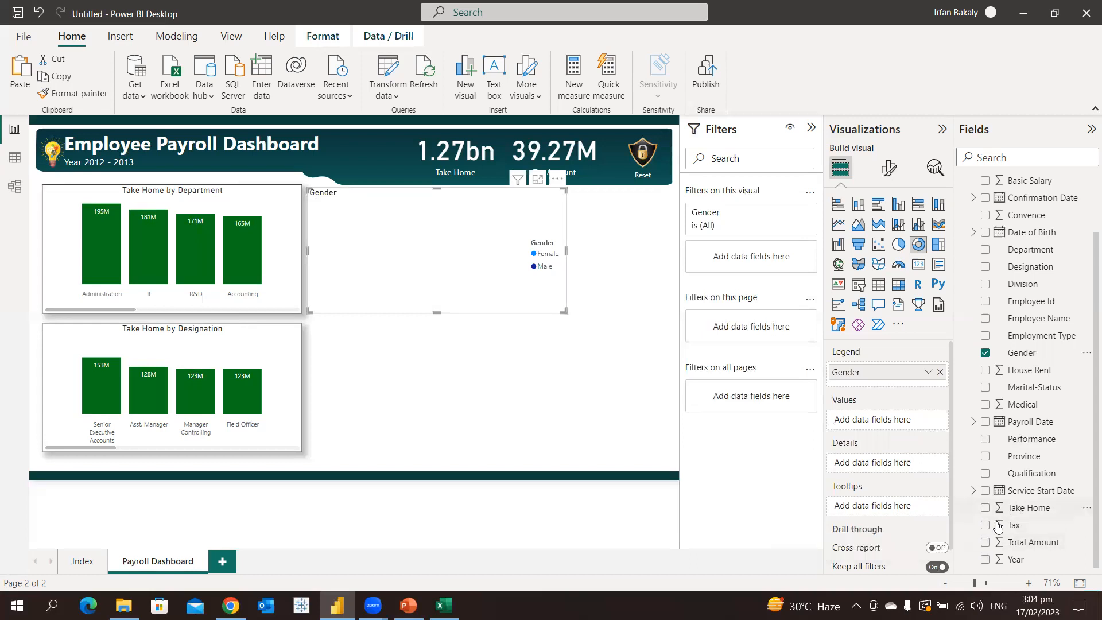
click(985, 507)
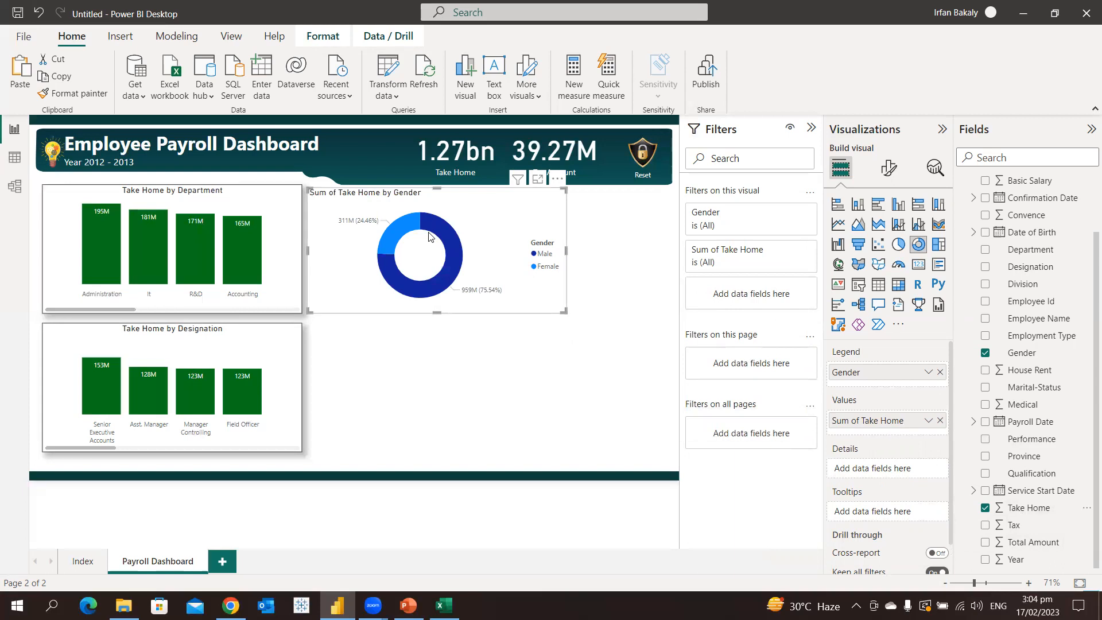
drag(565, 312, 472, 320)
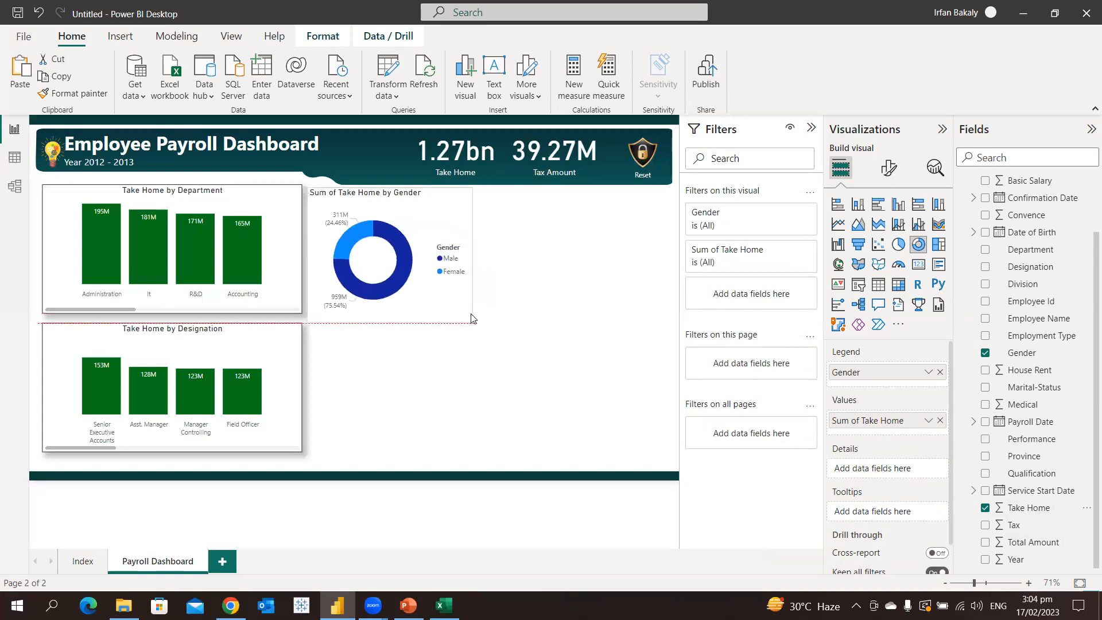
Align the gender donut chart with the department chart's top and bottom edges and copy the department chart's formatting onto it.
drag(451, 215, 448, 212)
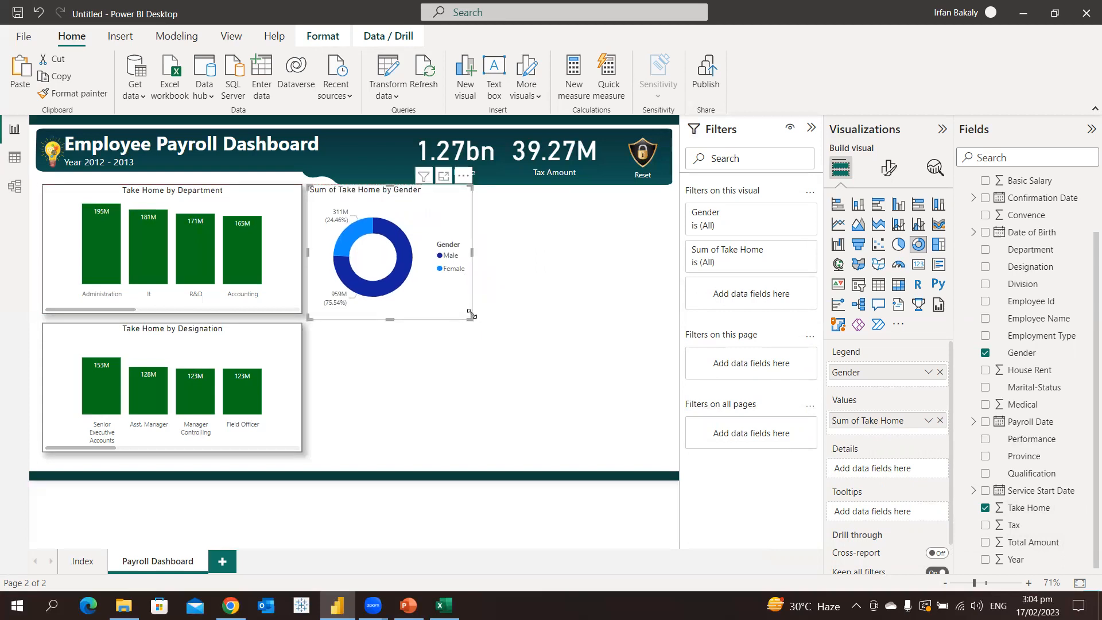
drag(473, 319, 475, 316)
click(290, 204)
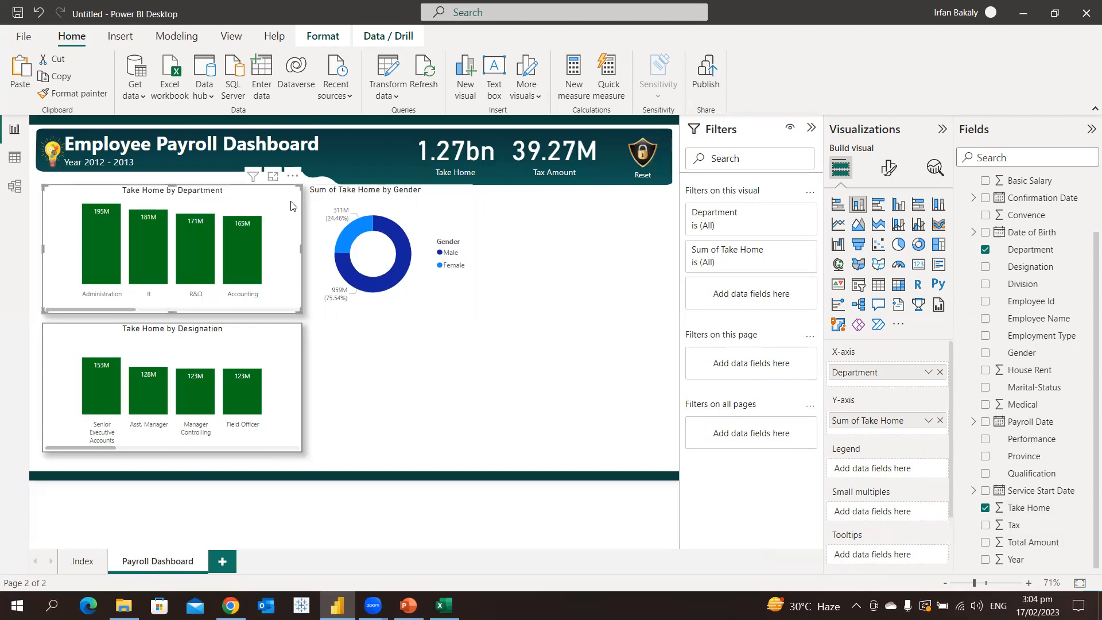
click(82, 95)
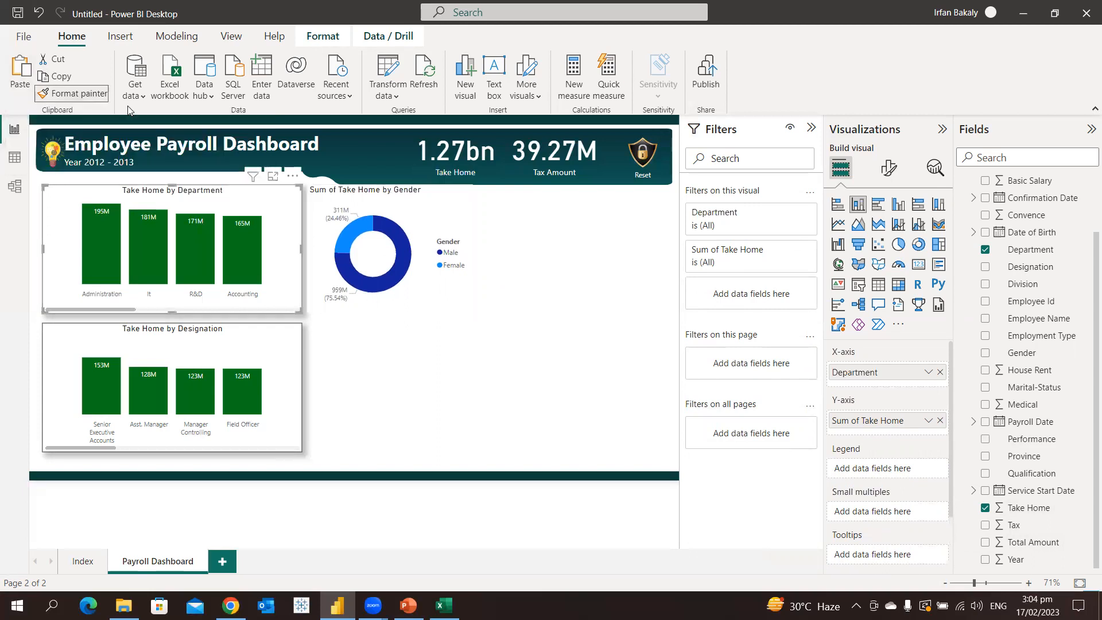
click(441, 216)
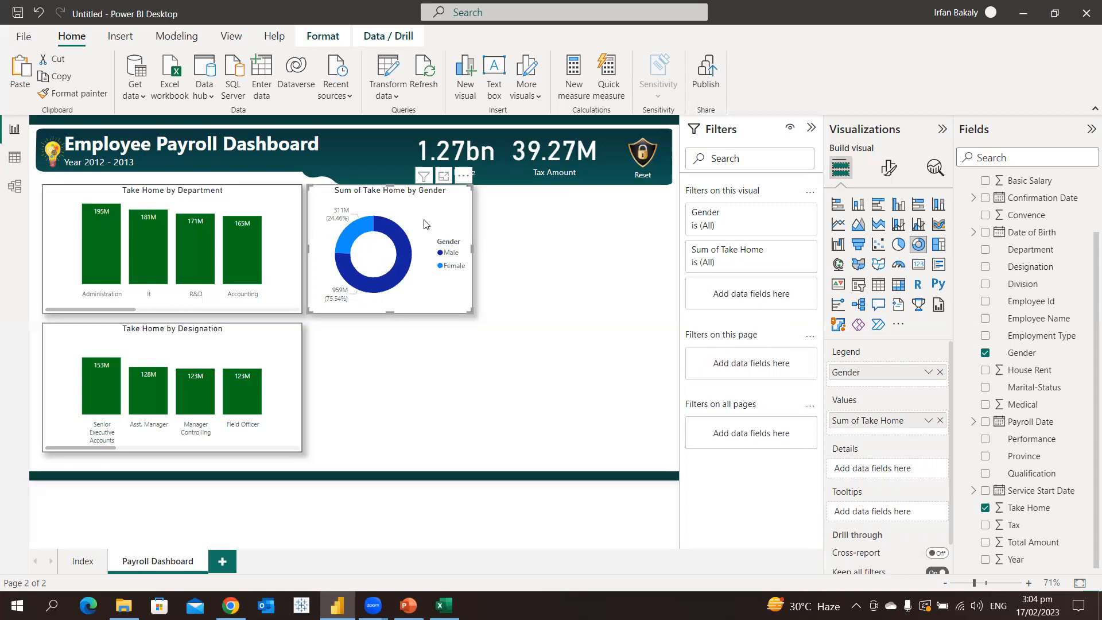
Set the legend position of the gender donut chart to Top center.
click(891, 170)
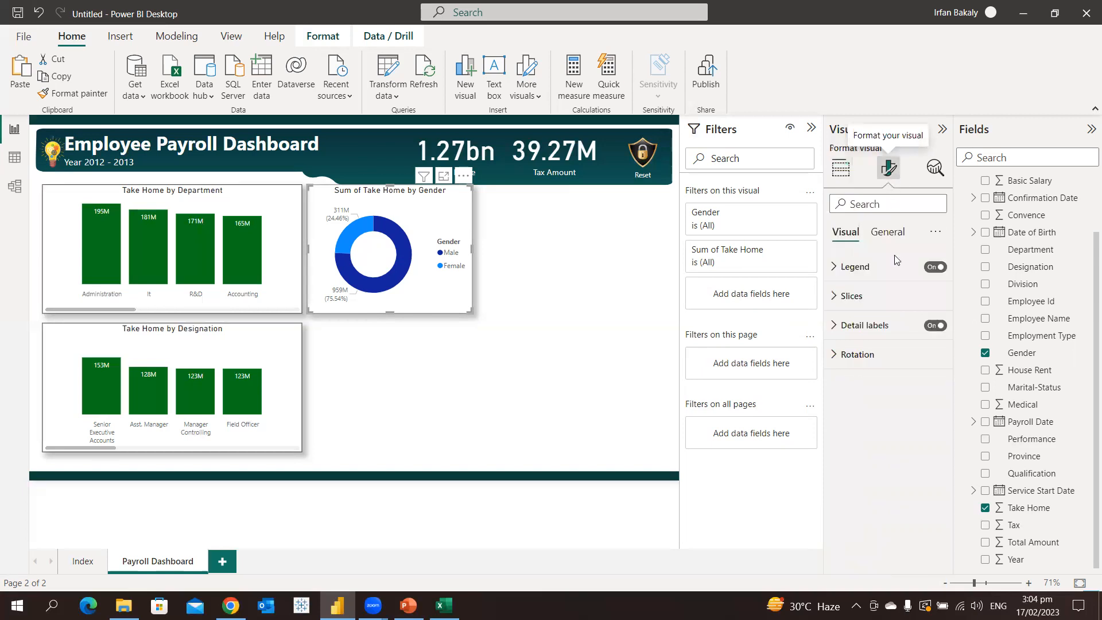
click(858, 269)
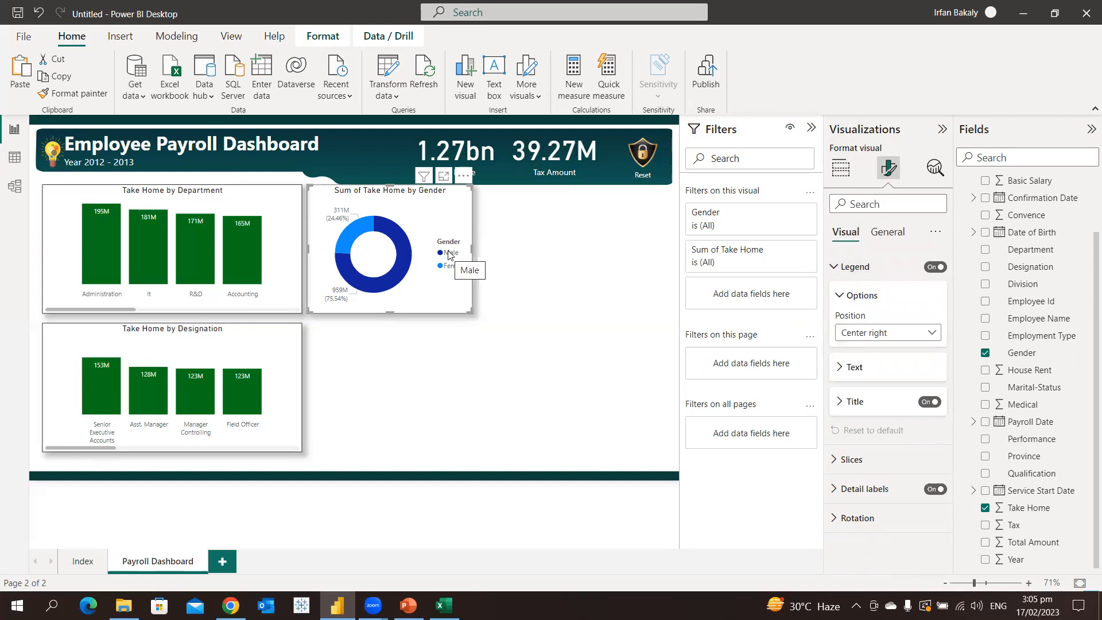
click(935, 269)
click(934, 268)
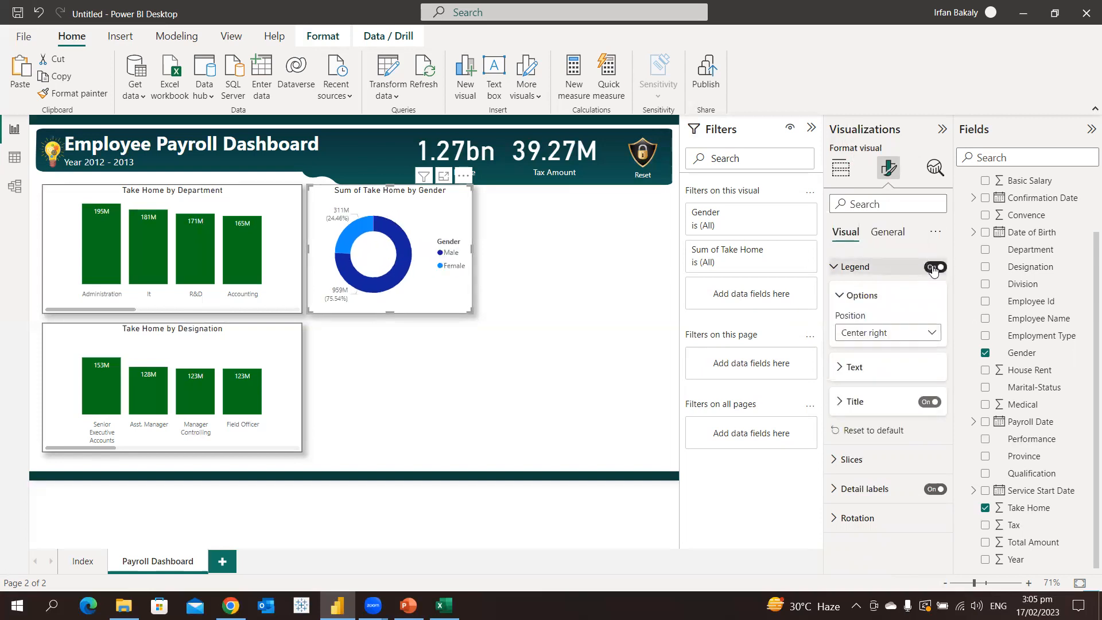
click(900, 334)
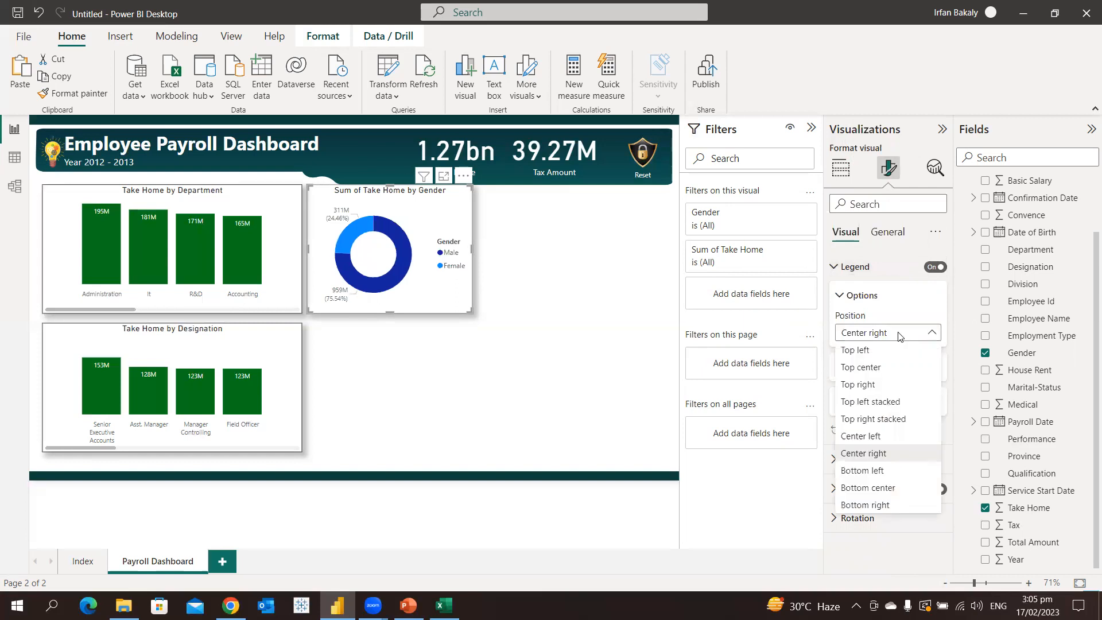
click(899, 334)
click(900, 334)
click(900, 368)
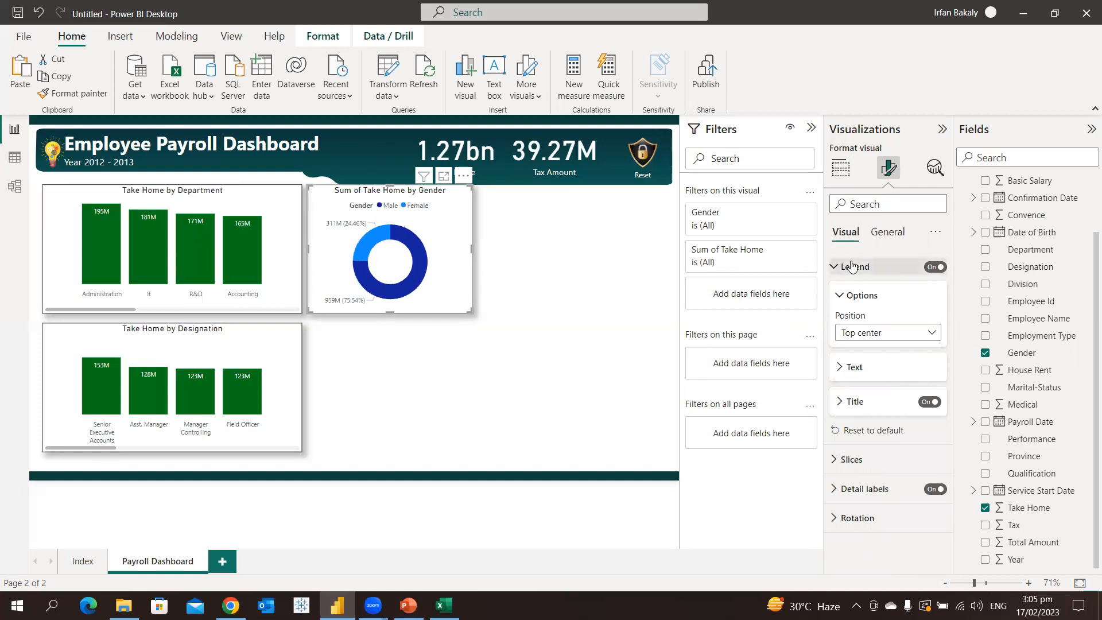
Turn off the title of the donut chart's legend.
click(861, 368)
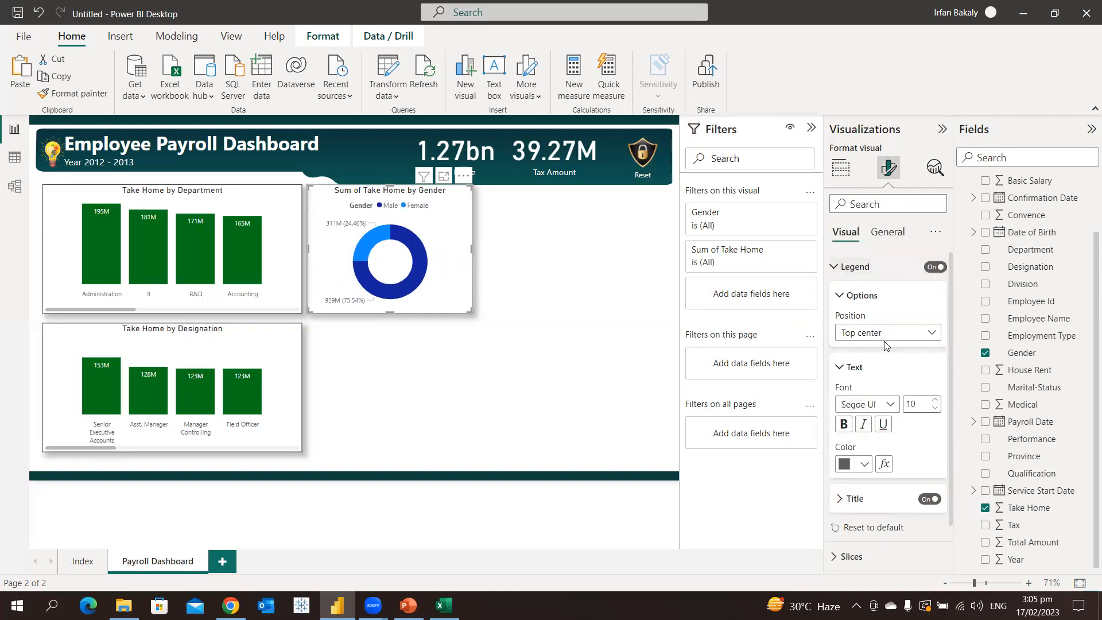
scroll(890, 340, down, 1)
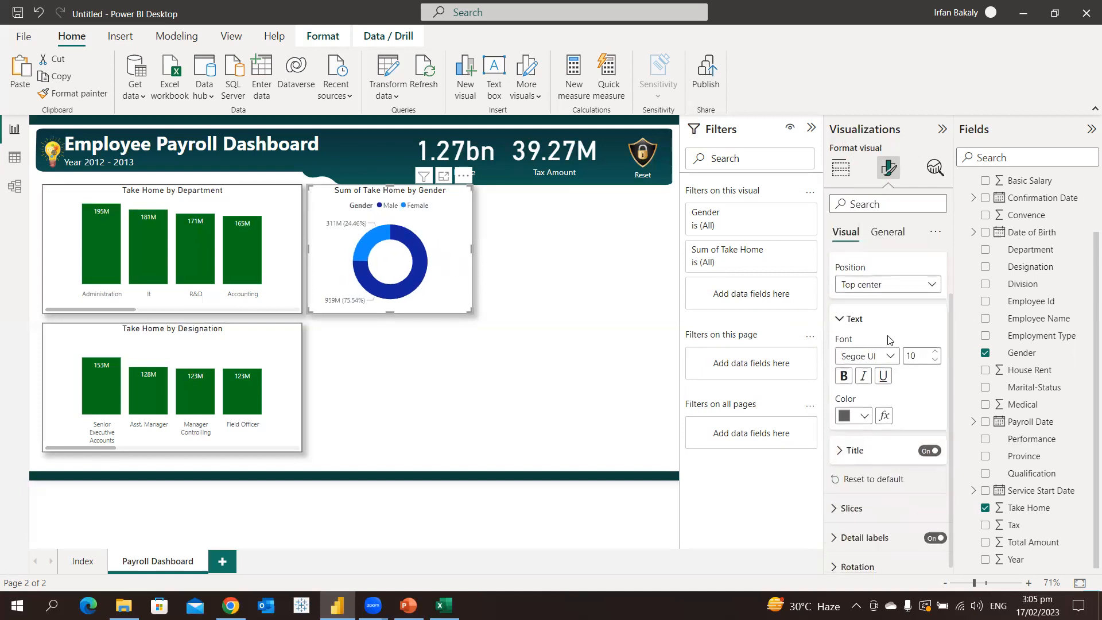
click(865, 379)
click(926, 451)
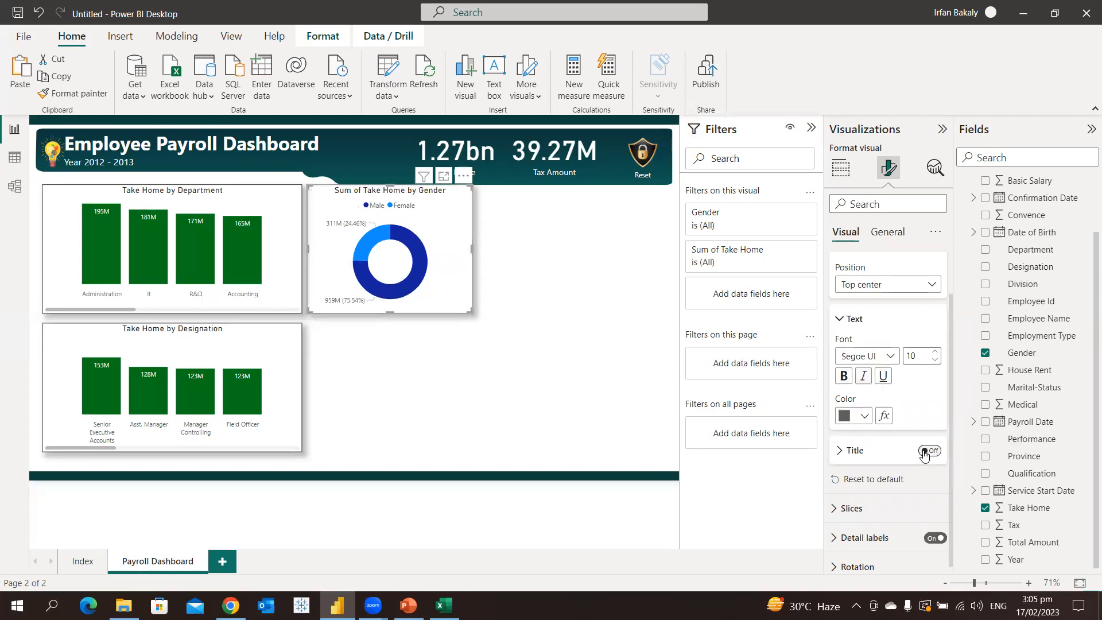
click(855, 319)
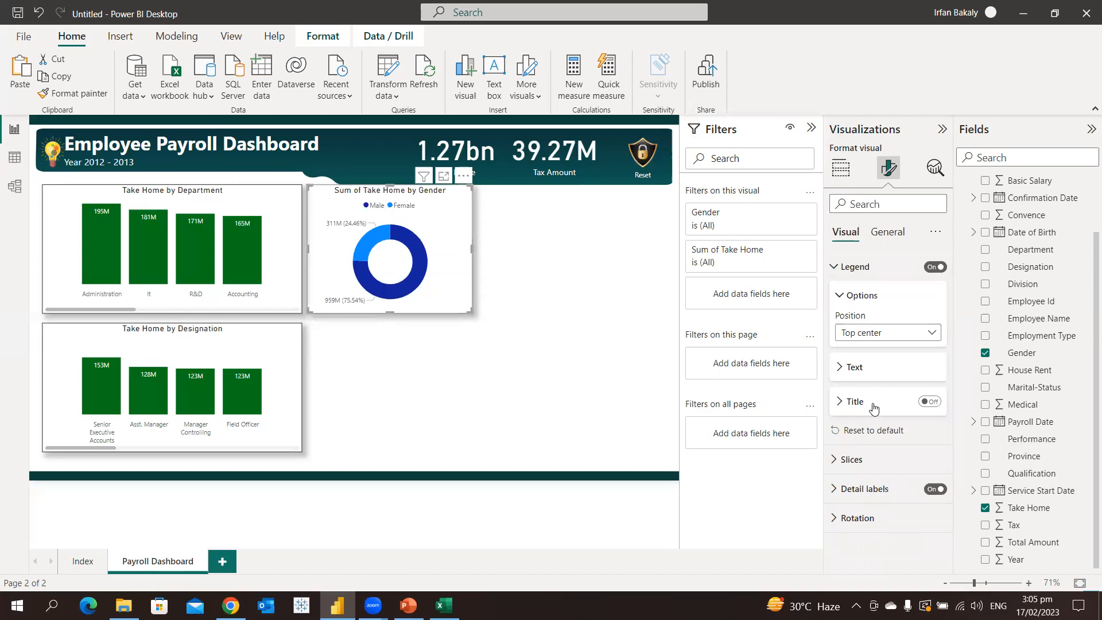
Recolor the donut's Male slice with the columns' dark green and the Female slice with bright green #05DD2D.
click(862, 461)
scroll(887, 439, down, 3)
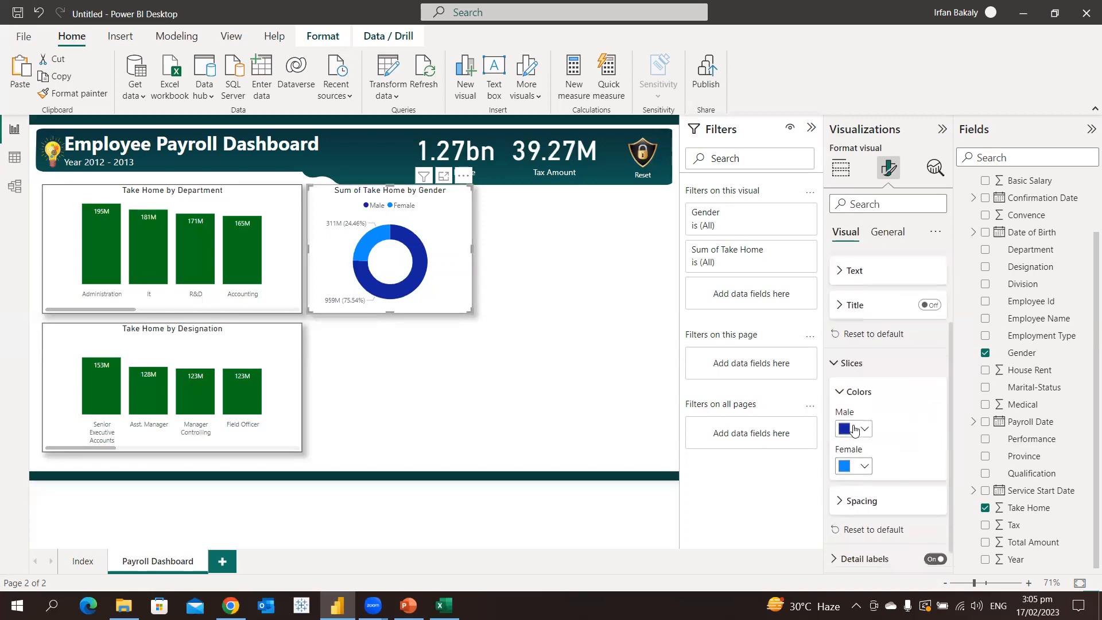
click(870, 437)
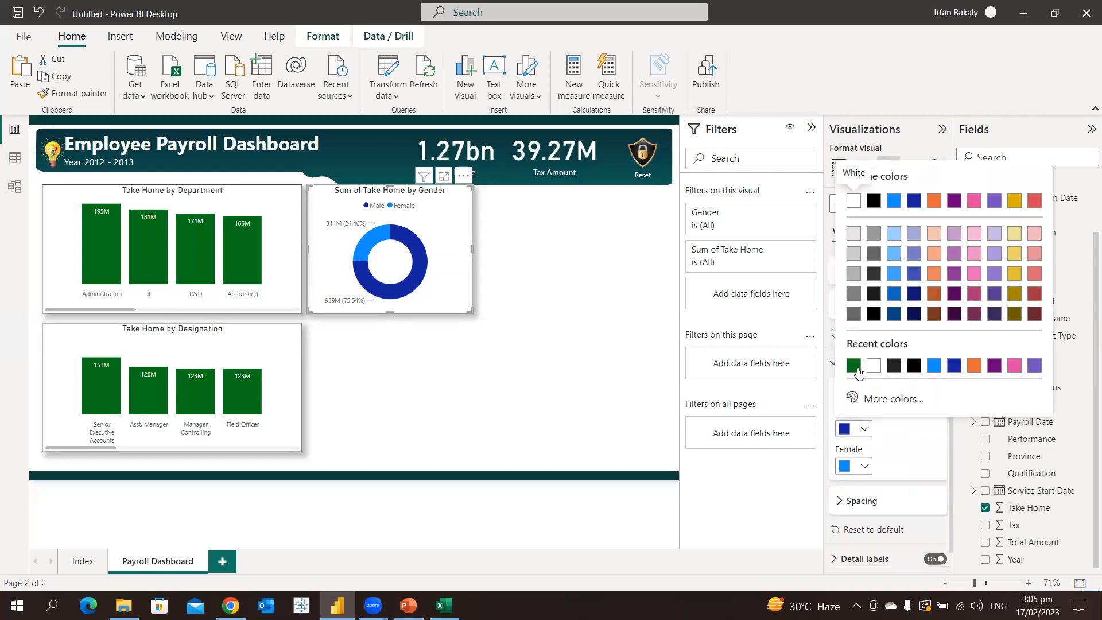
click(859, 370)
click(865, 466)
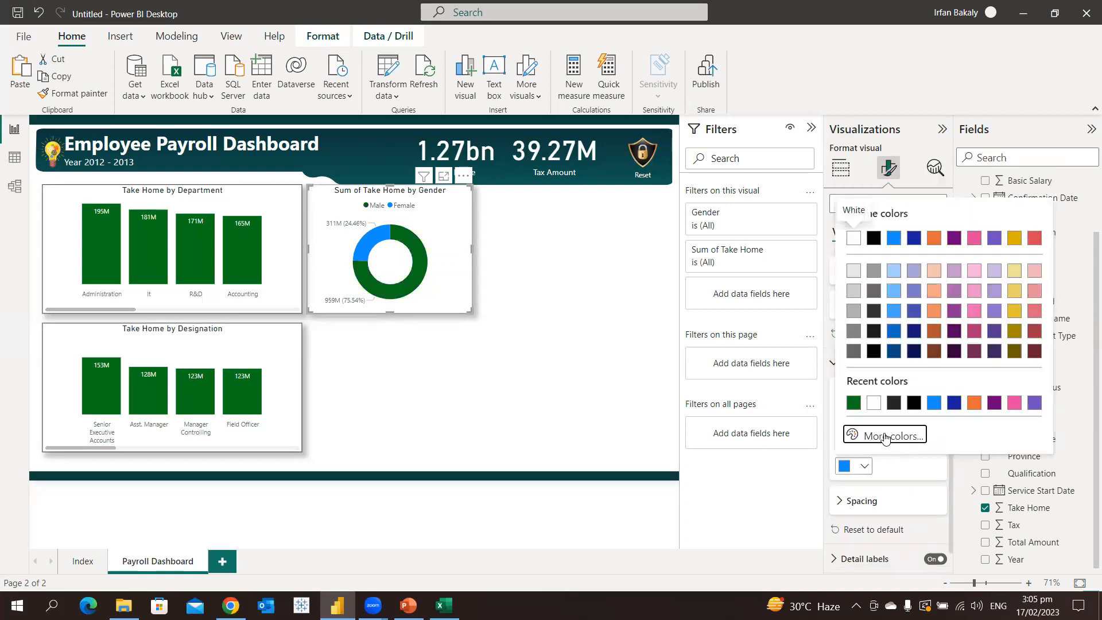
click(880, 436)
click(918, 385)
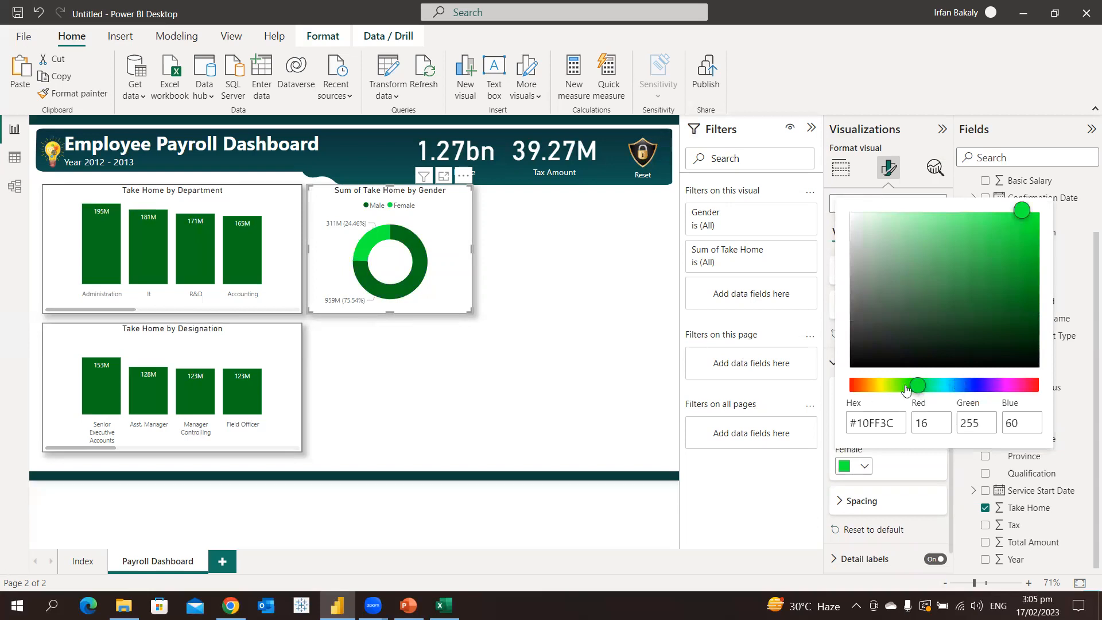
click(1030, 231)
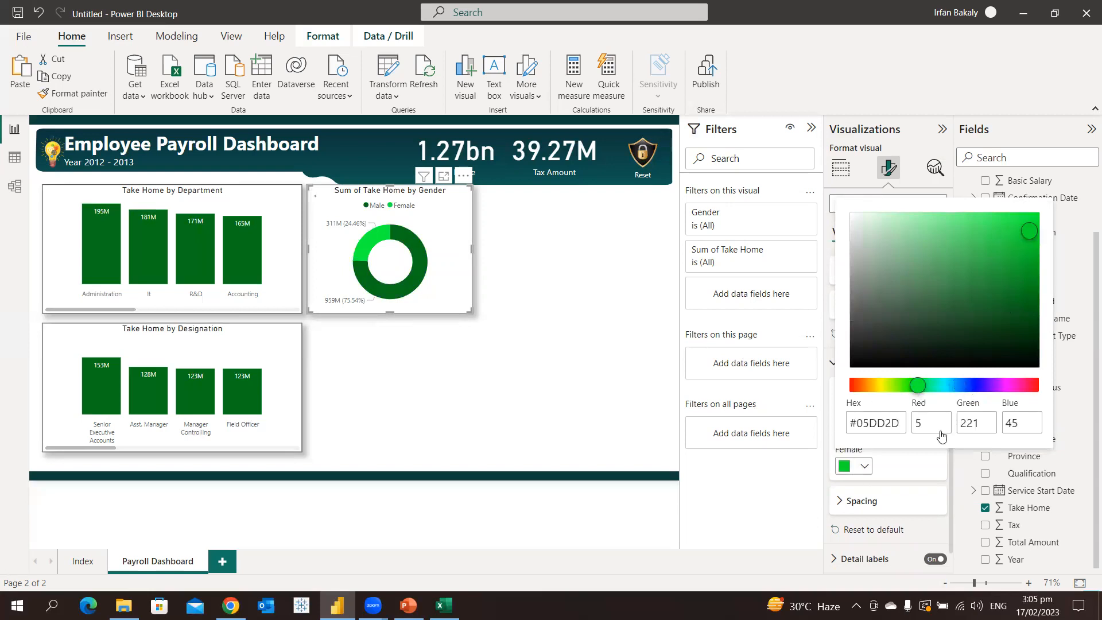
click(930, 474)
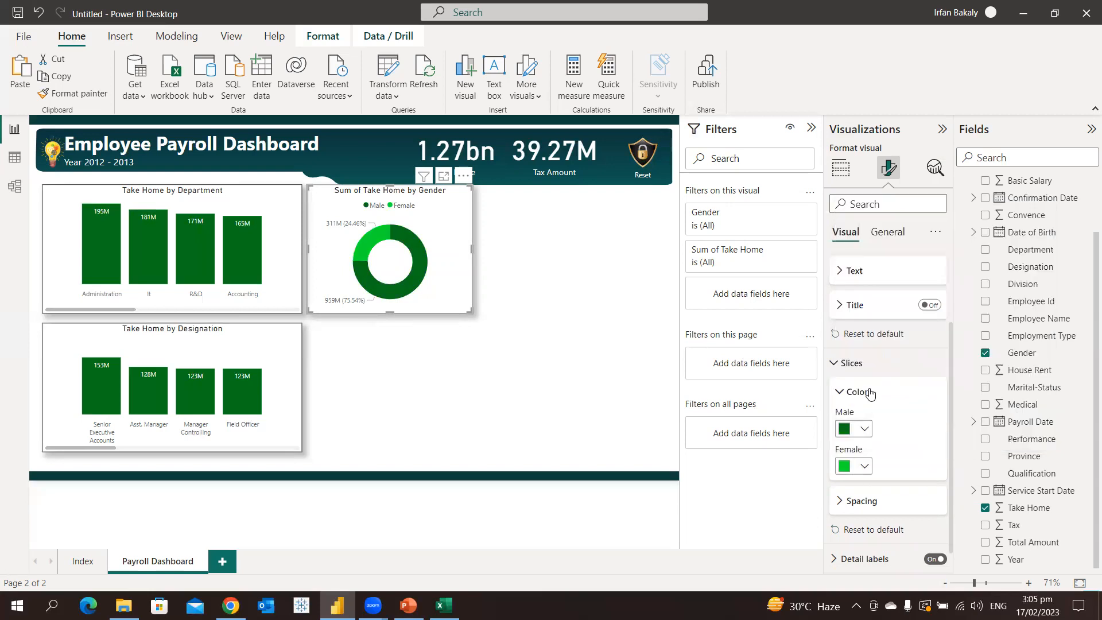
click(853, 364)
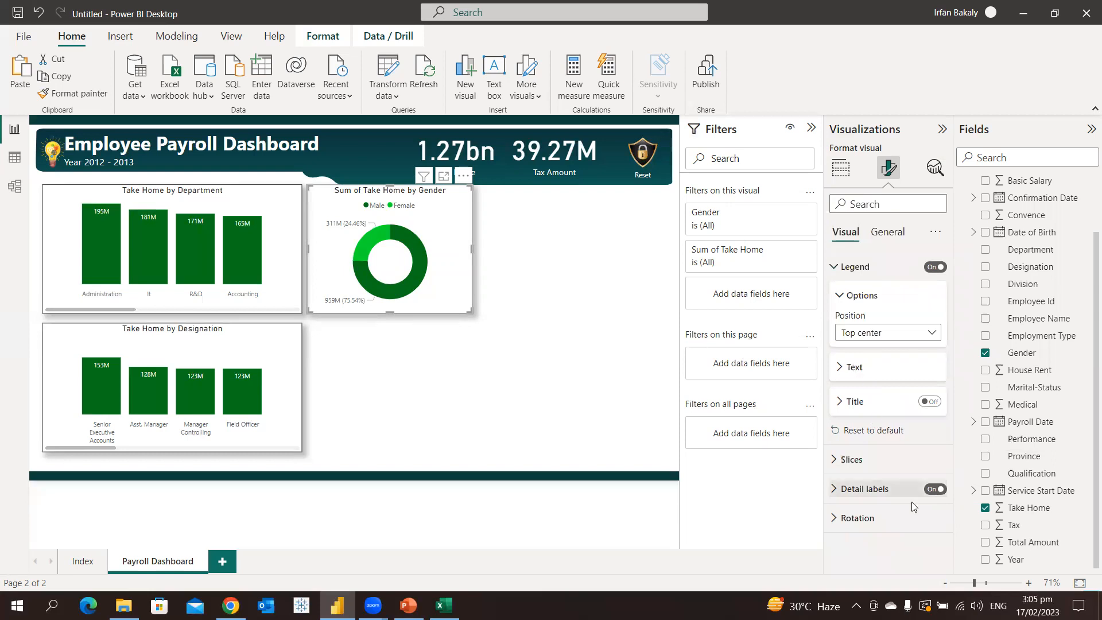
Try the Inside position for the donut chart's detail labels and return it to Outside.
click(886, 489)
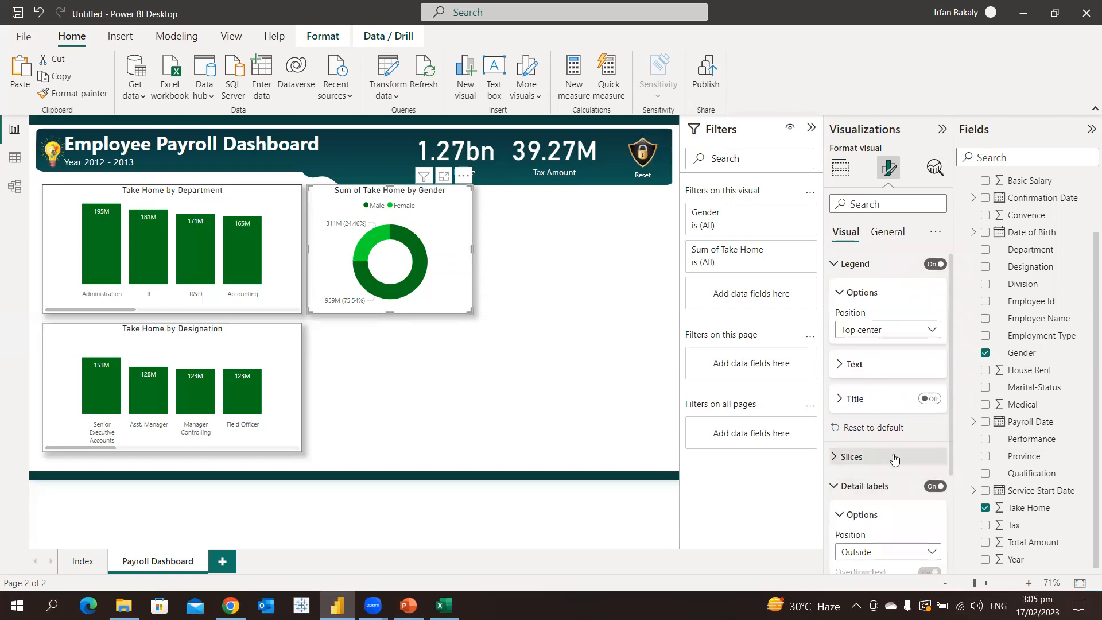
scroll(894, 459, down, 2)
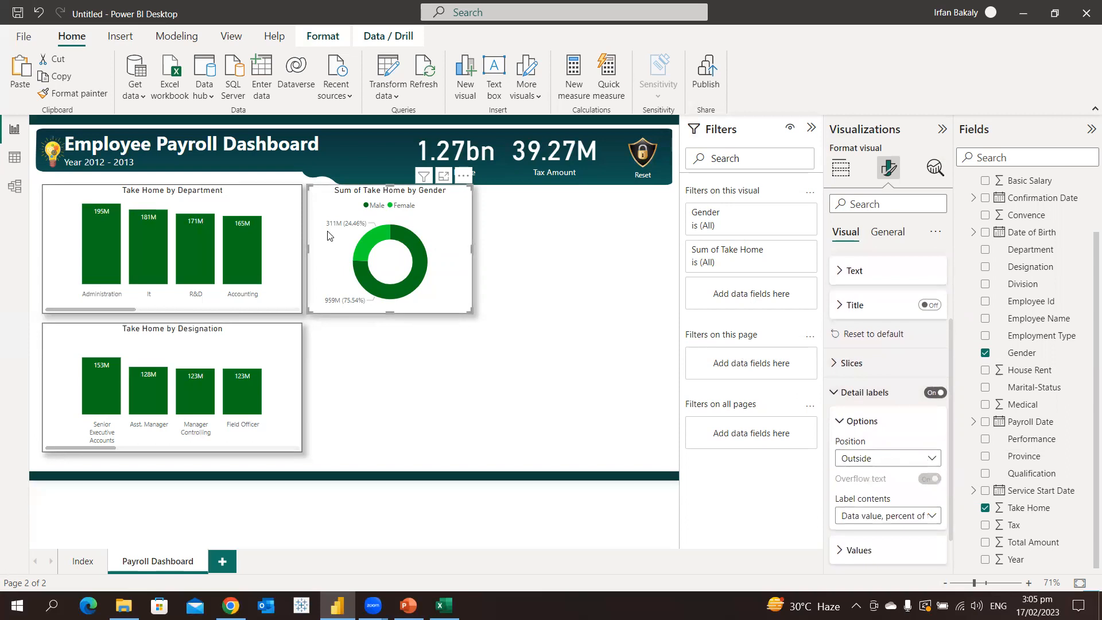
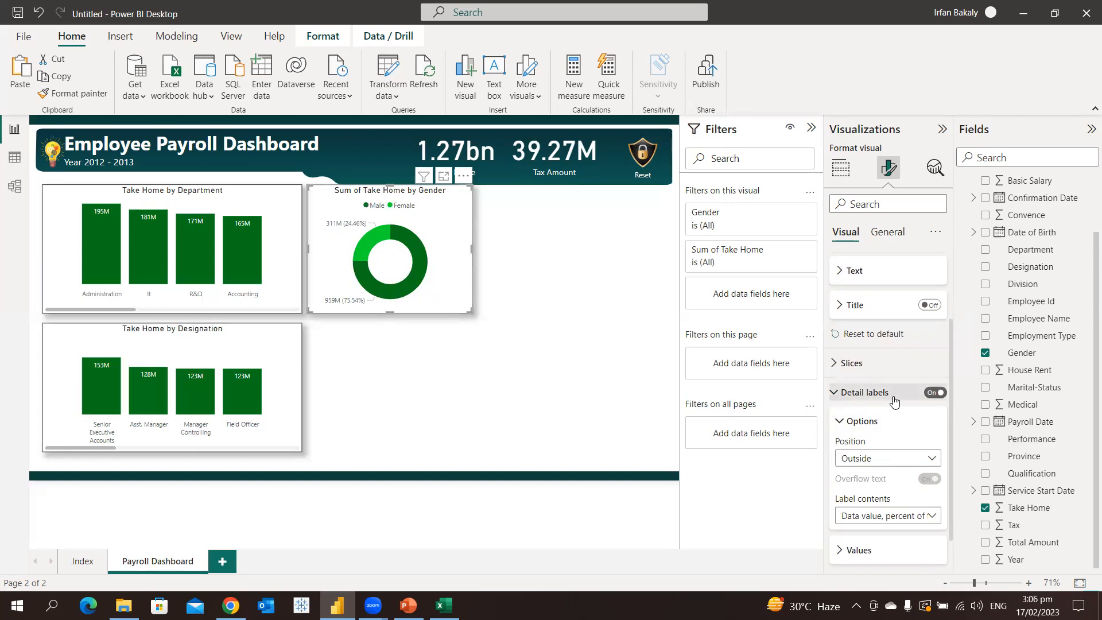
scroll(894, 405, down, 2)
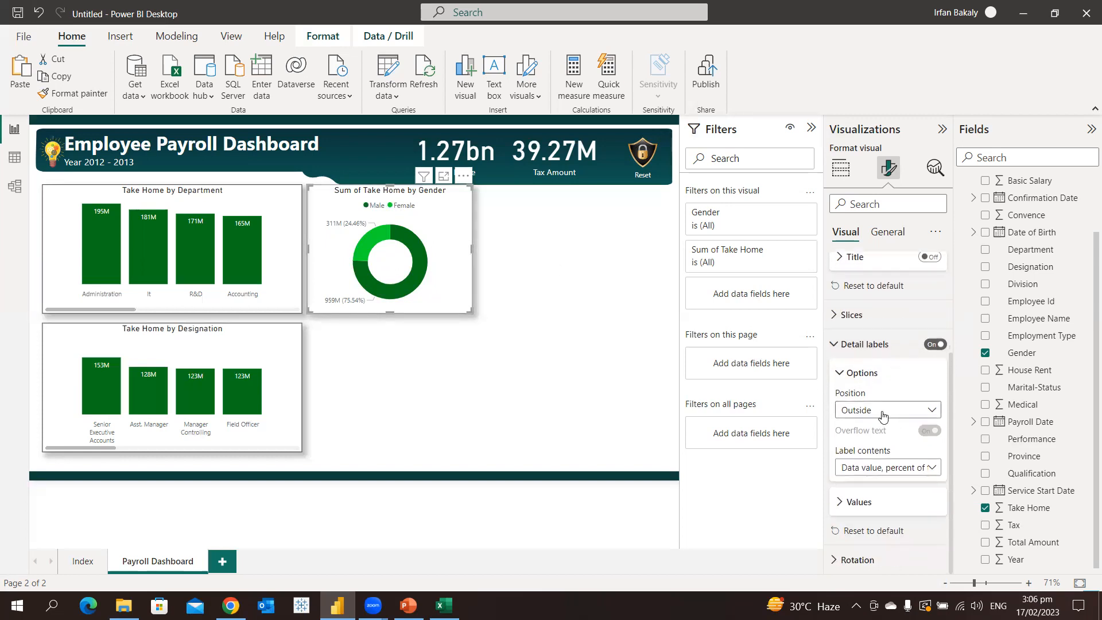
click(883, 411)
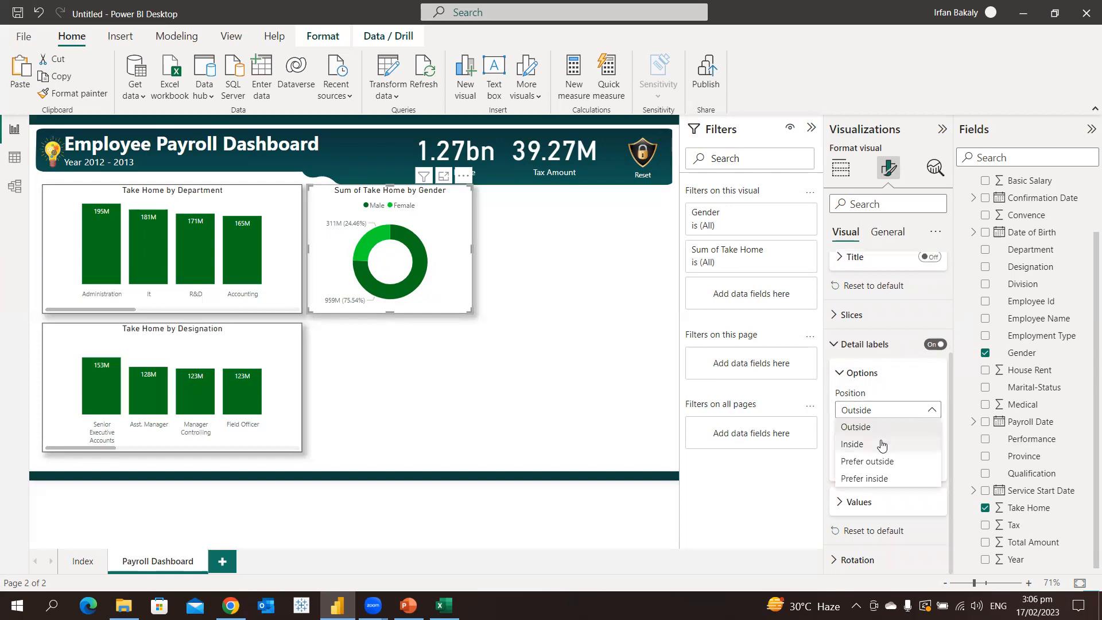
click(883, 445)
click(890, 412)
click(892, 428)
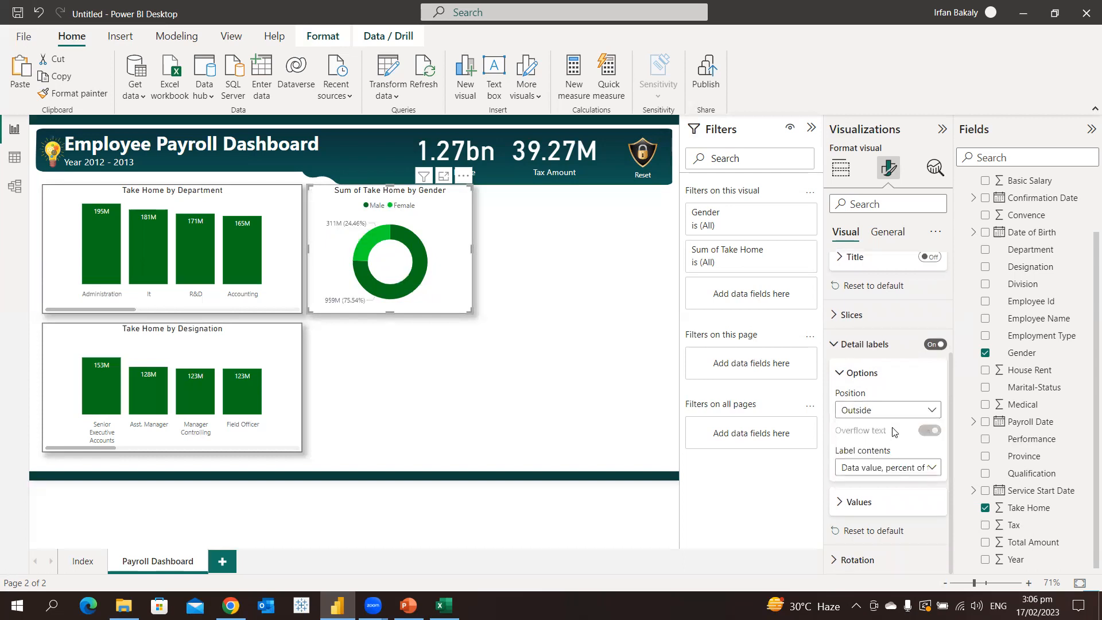
click(890, 415)
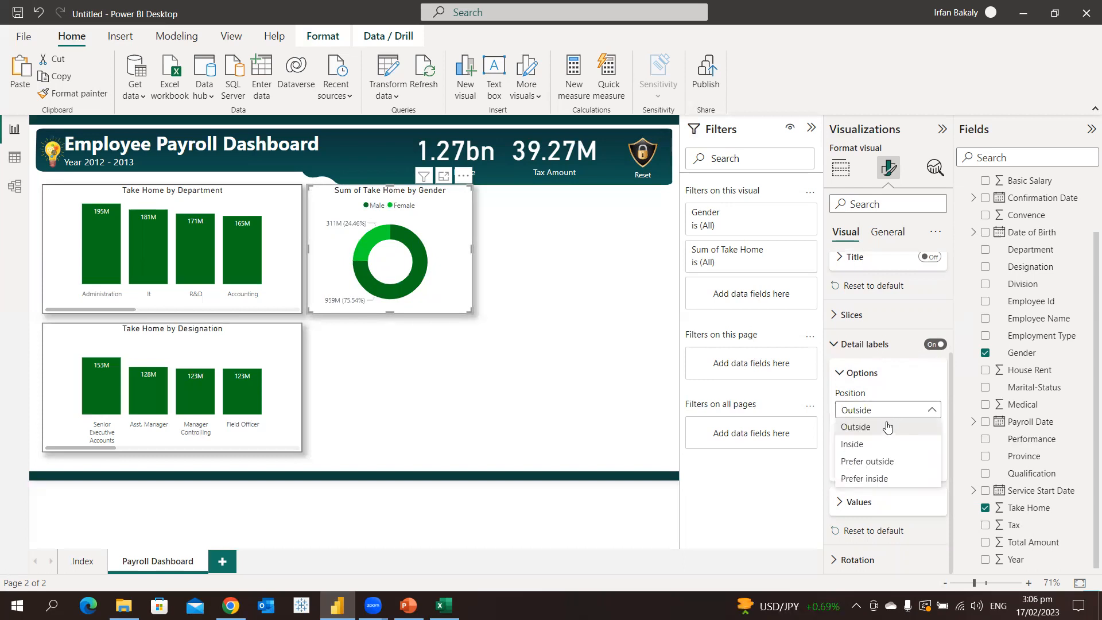
click(891, 415)
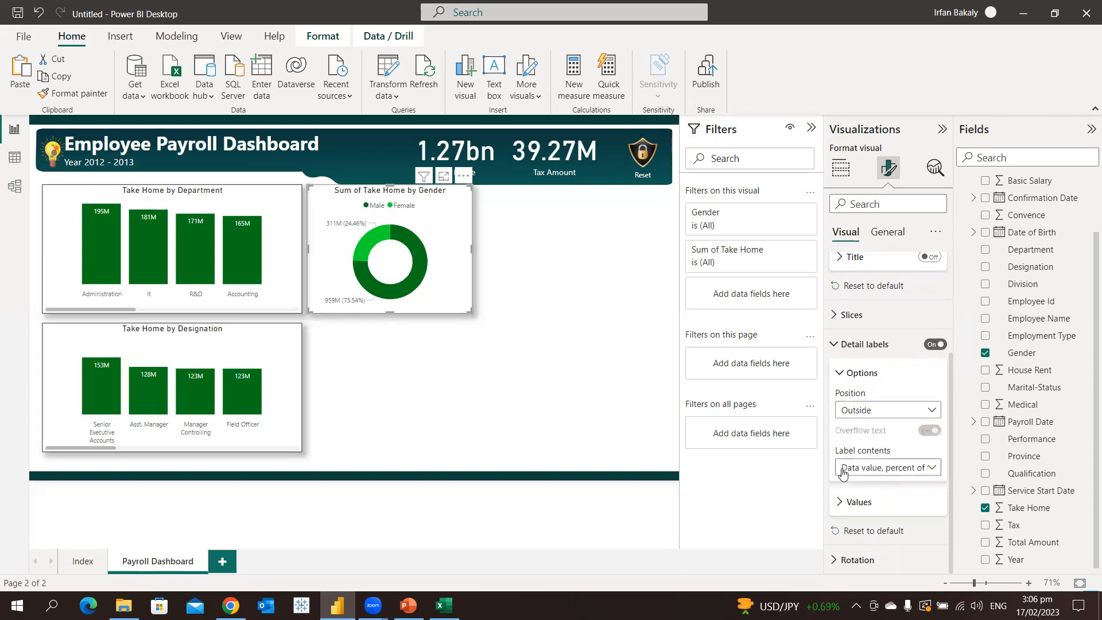
Set the label contents of the donut chart's detail labels to All detail labels.
click(902, 473)
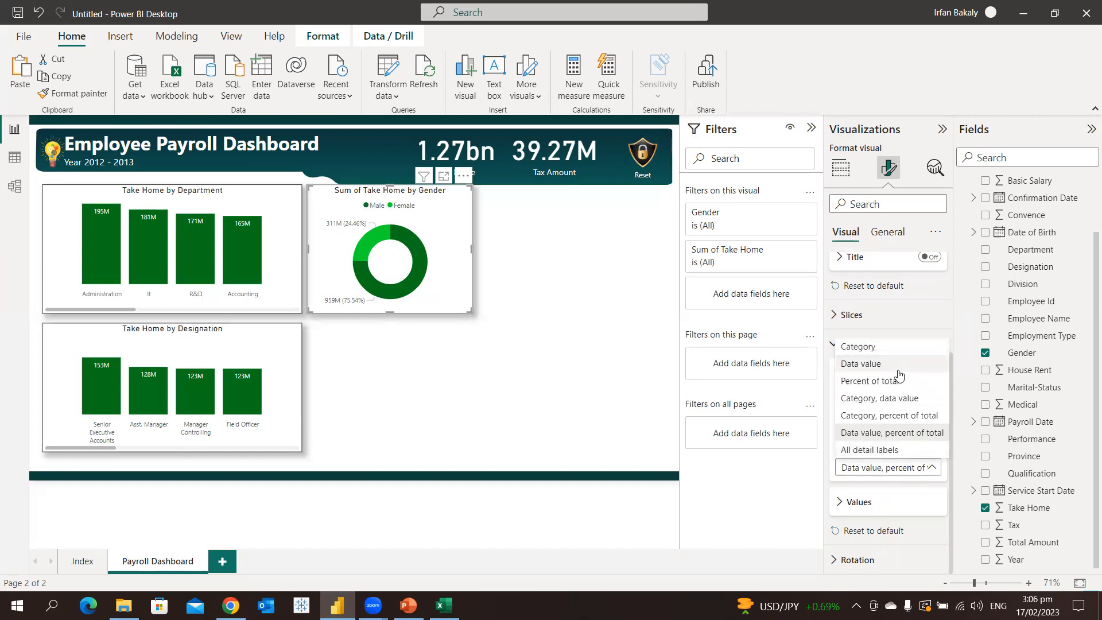
click(915, 403)
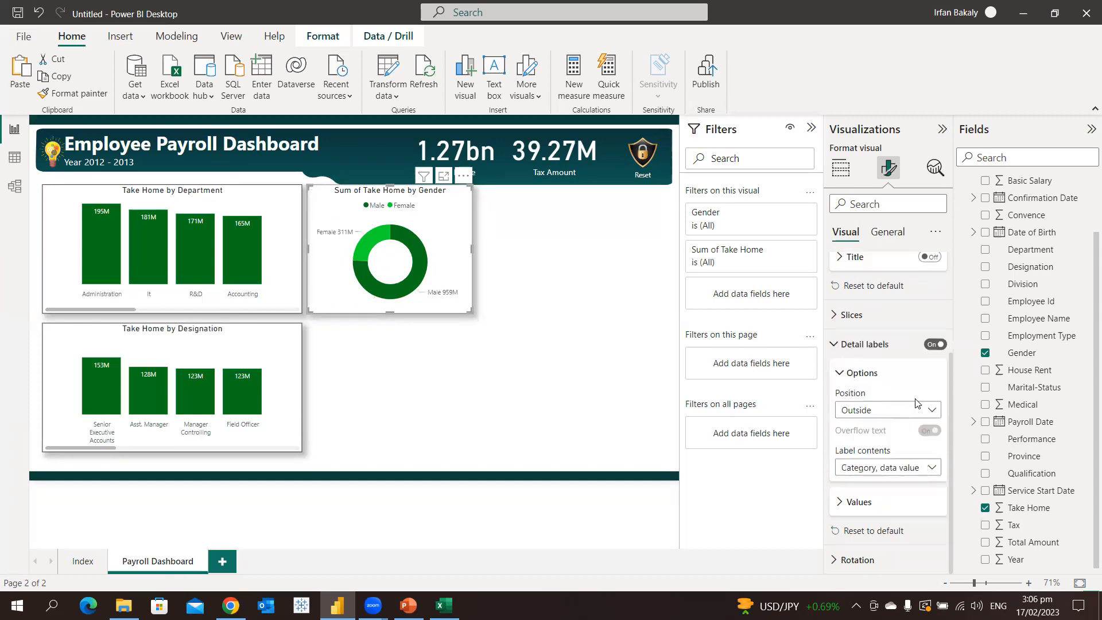
click(885, 471)
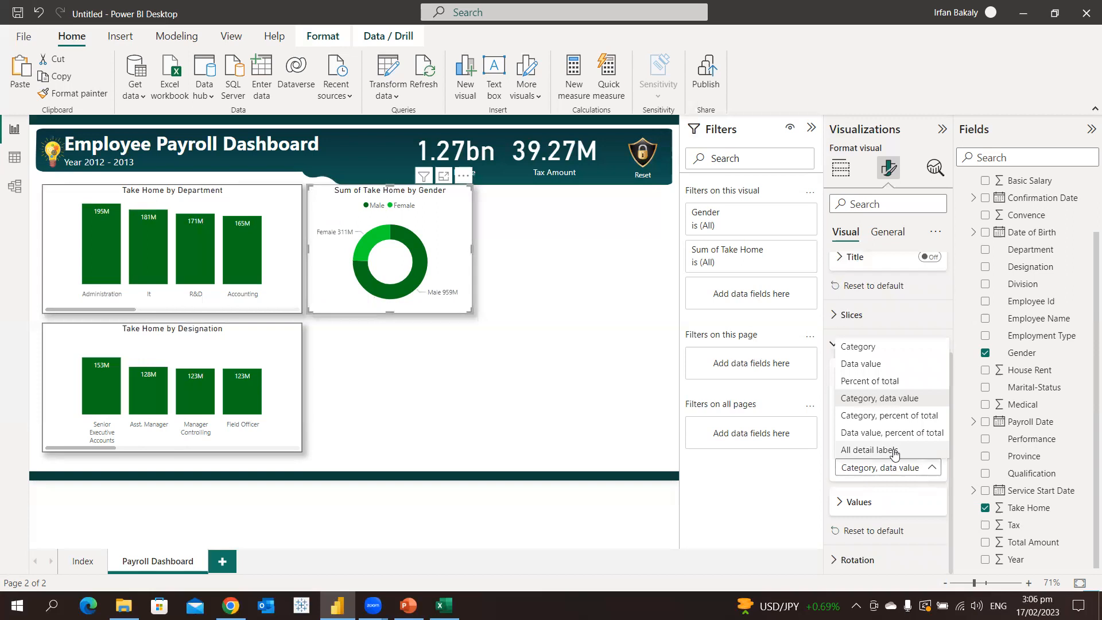
click(894, 451)
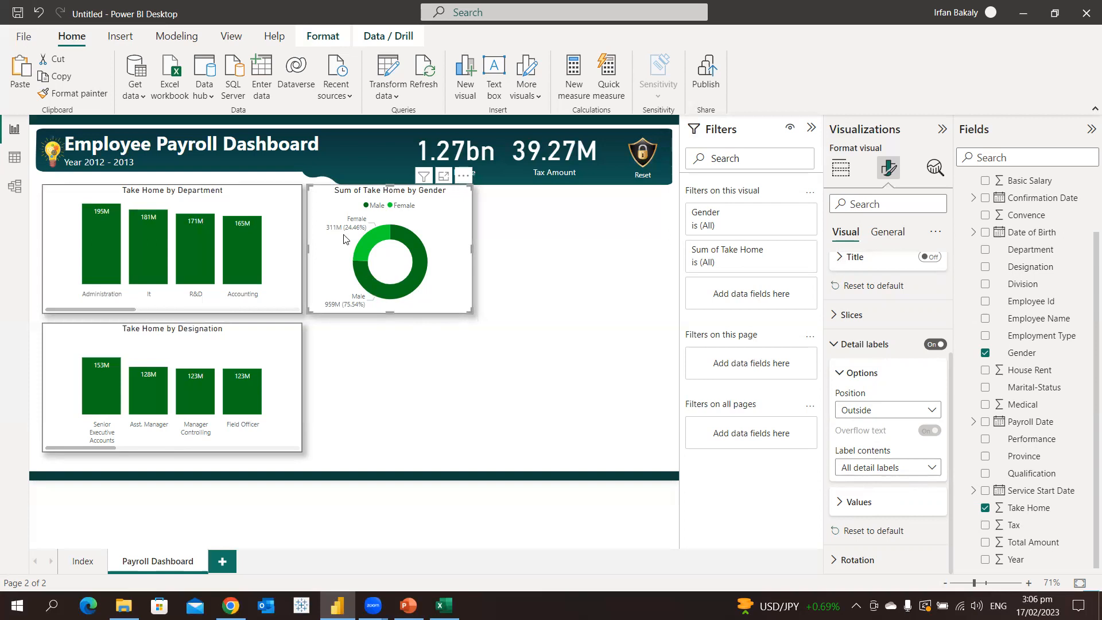
Turn off the legend of the gender donut chart.
scroll(875, 422, up, 3)
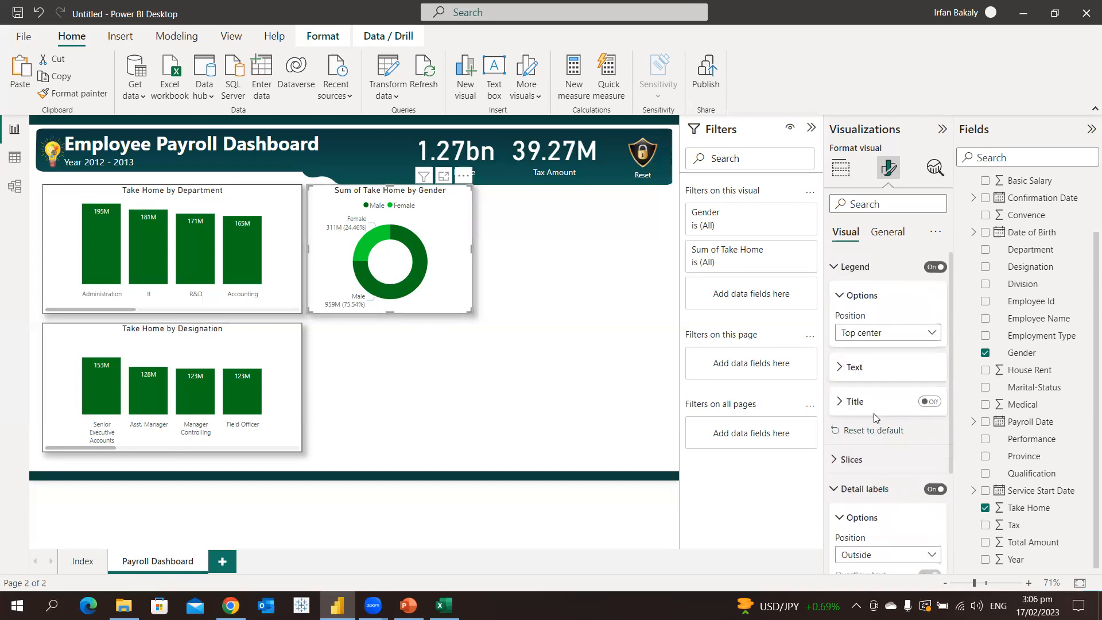
click(918, 267)
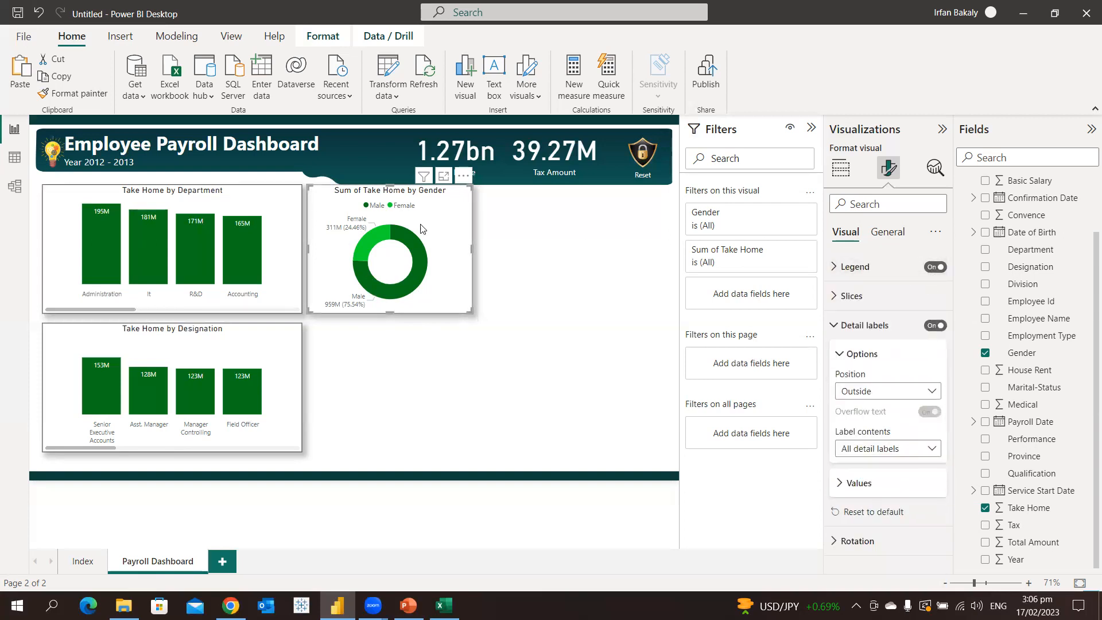
click(936, 267)
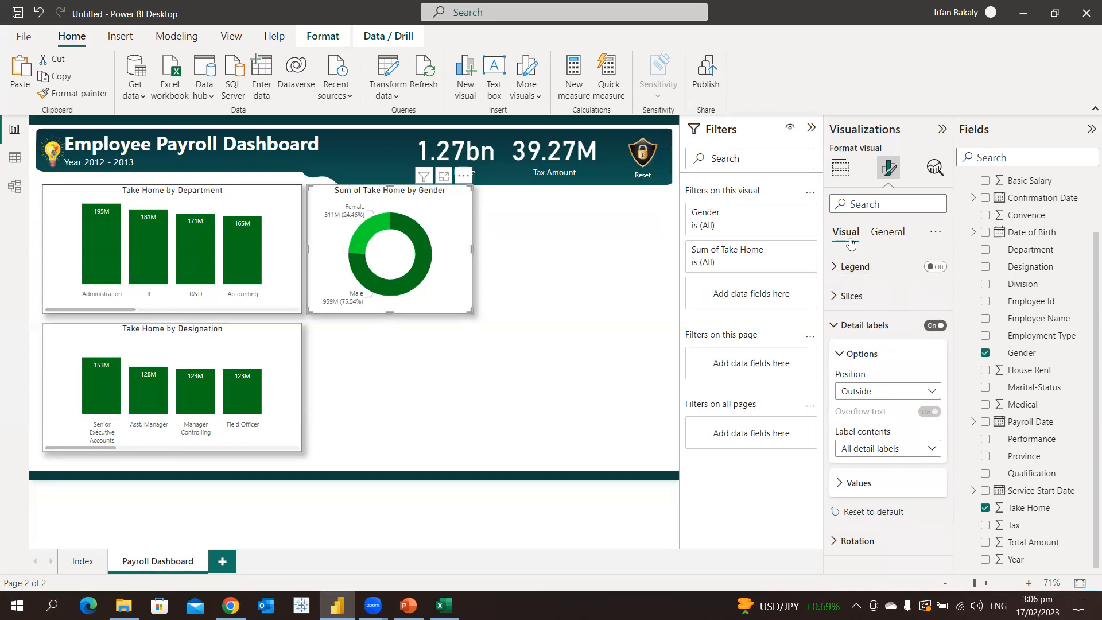
Change the gender donut chart's title to "Take Home by Gender".
click(849, 325)
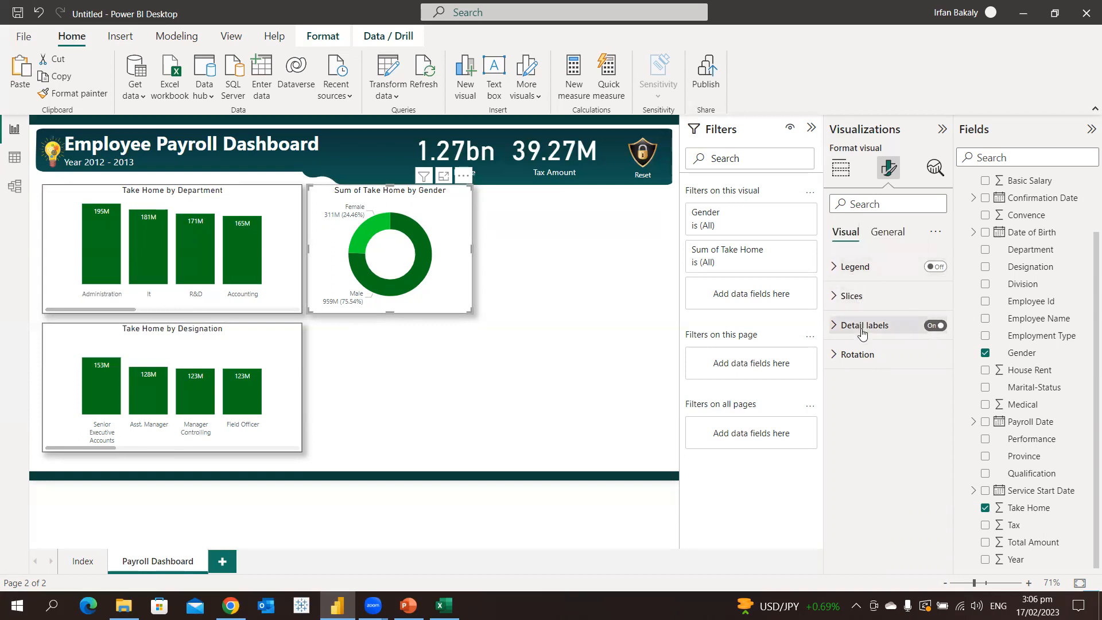
click(902, 234)
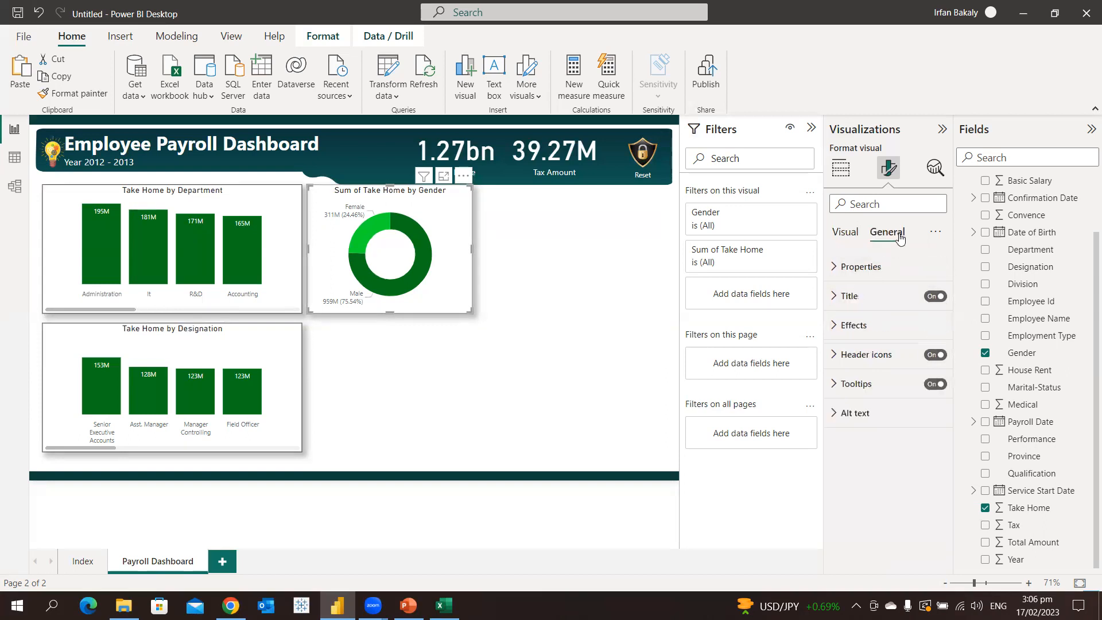
click(870, 297)
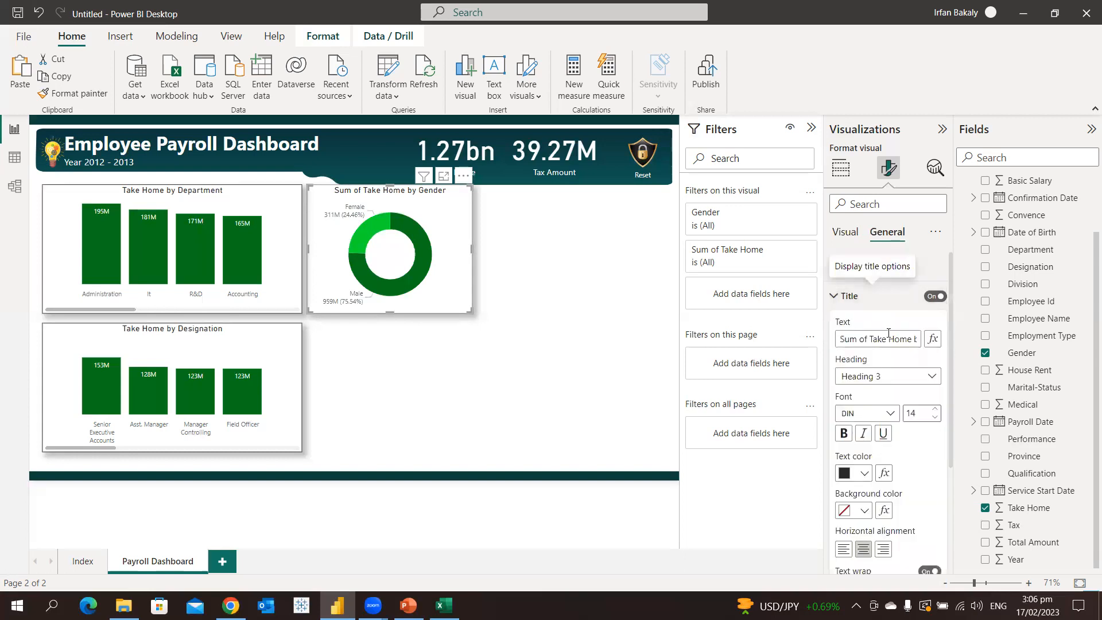
click(872, 339)
key(BackSpace)
key(BackSpace)
key(BackSpace)
key(BackSpace)
key(BackSpace)
key(BackSpace)
key(BackSpace)
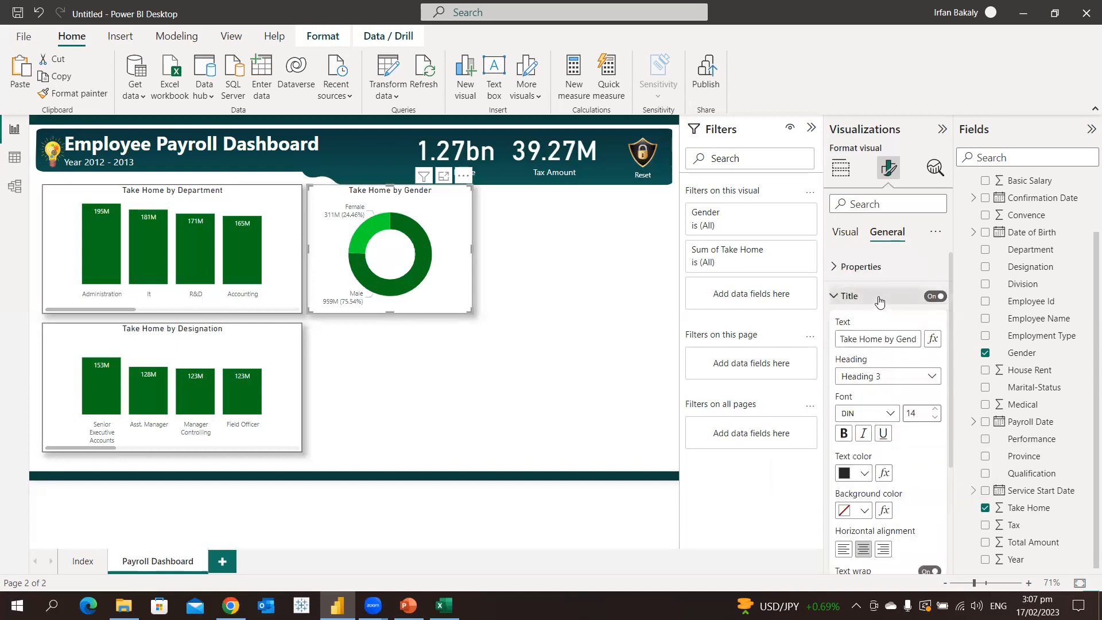
Turn off the background effect of the gender donut chart.
click(852, 296)
click(892, 325)
click(926, 355)
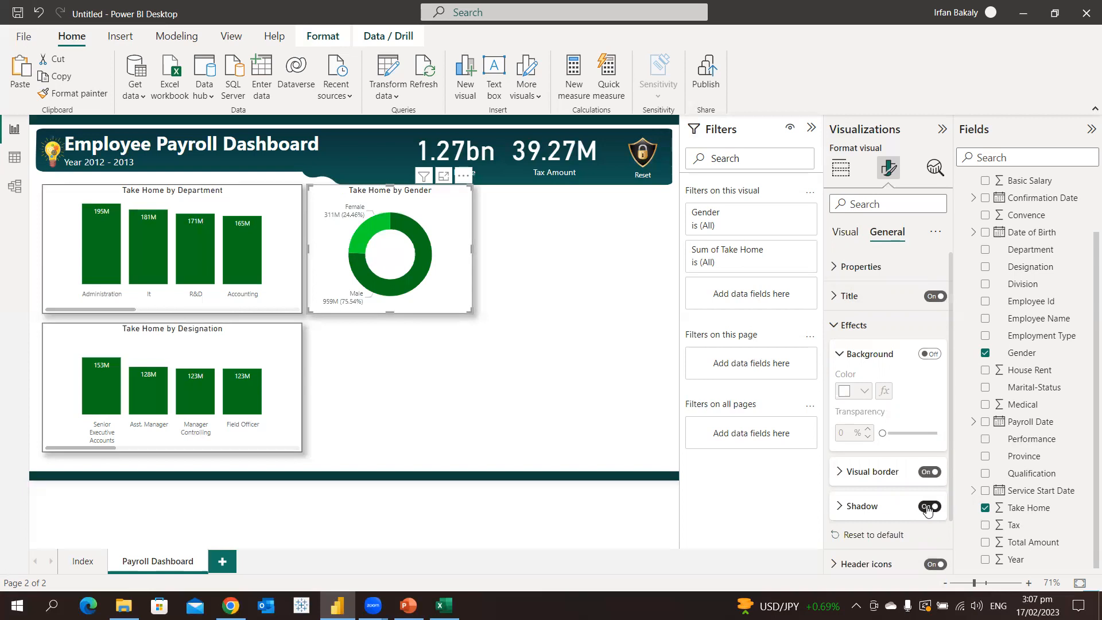
click(890, 328)
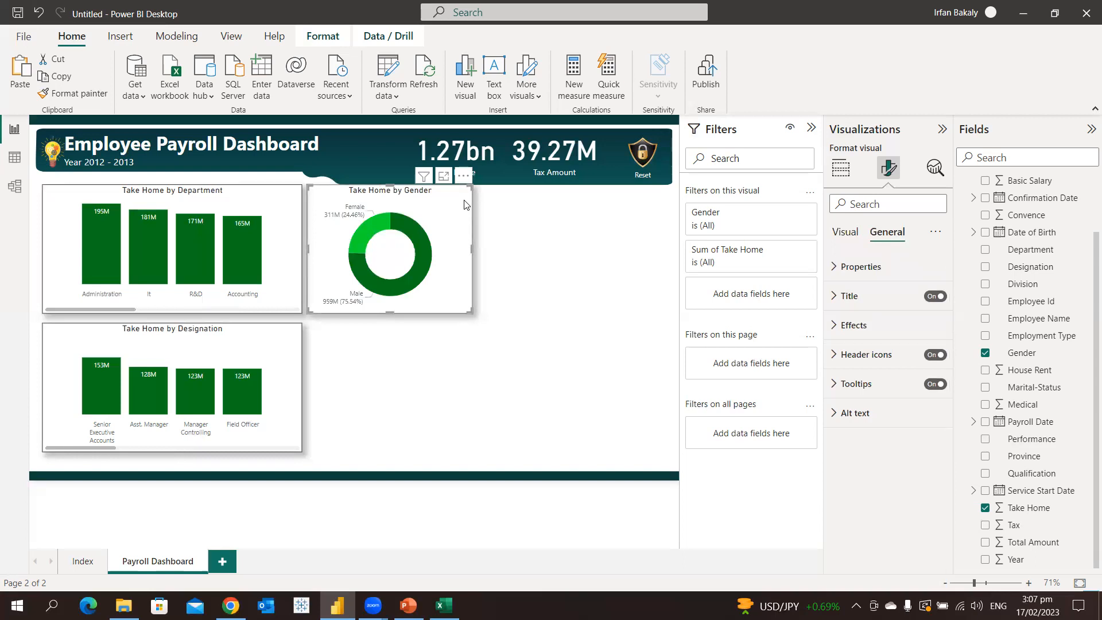
Duplicate the gender donut chart and place the copy directly below it, beside the Take Home by Designation chart.
key(ctrl+c)
key(ctrl+v)
drag(465, 205, 459, 343)
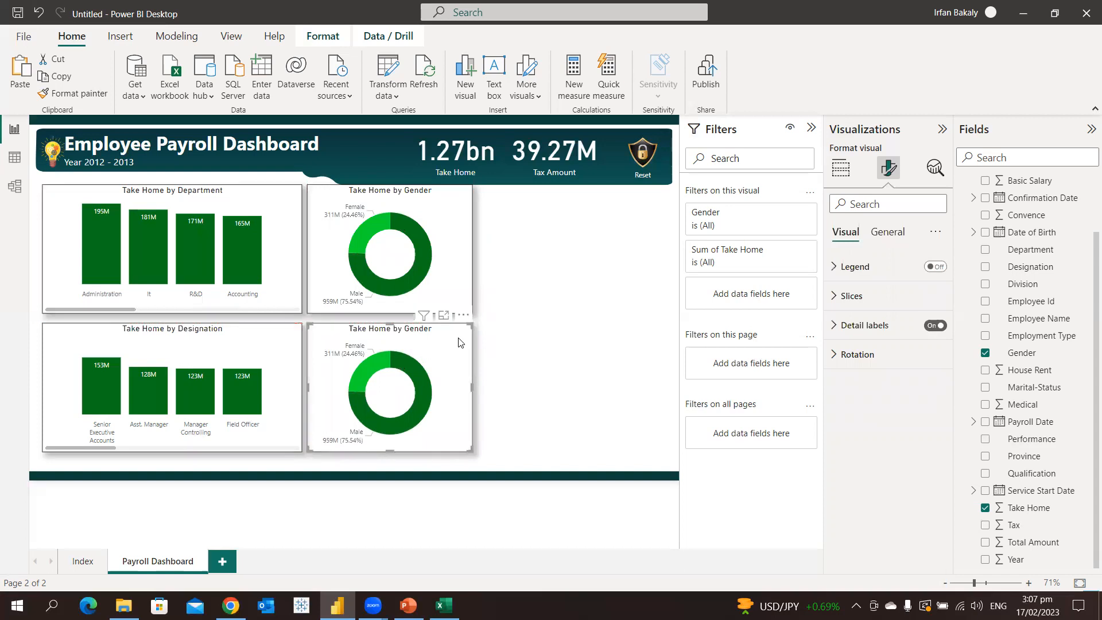
Replace Gender with Employment Type as the legend field of the copied donut chart.
click(847, 178)
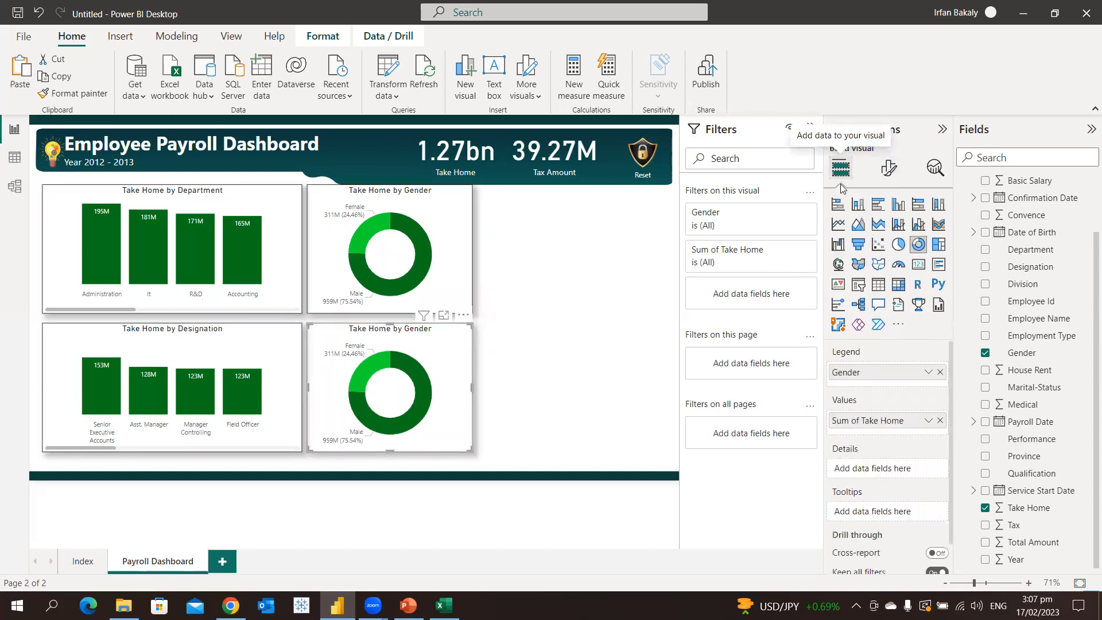
click(940, 372)
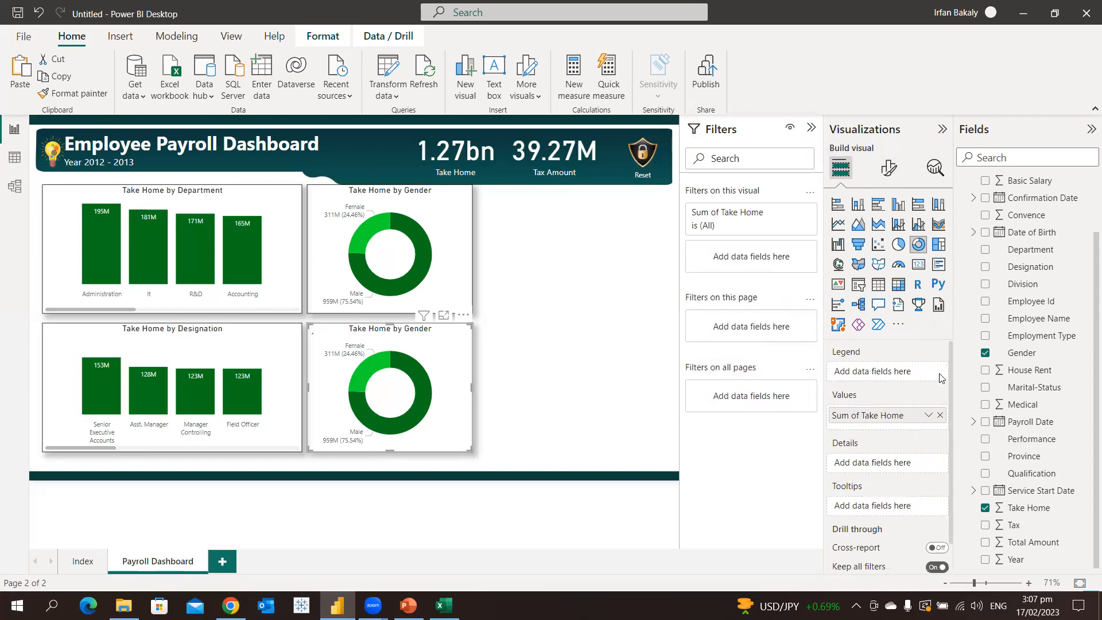
click(987, 336)
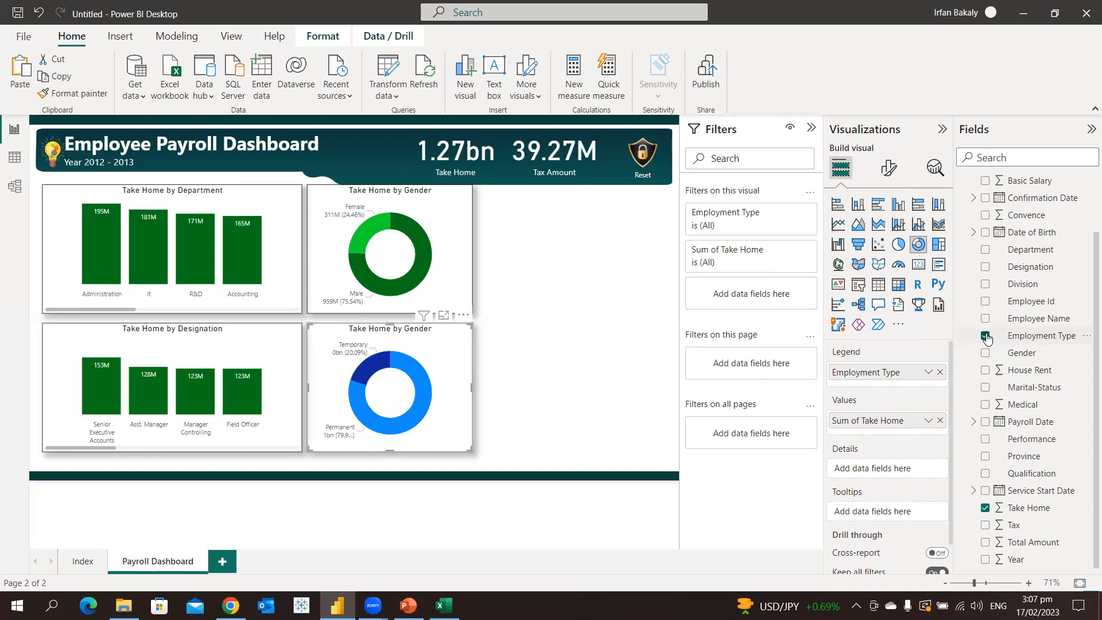
Recolor the employment type donut's Permanent slice bright green and its Temporary slice dark green.
click(465, 204)
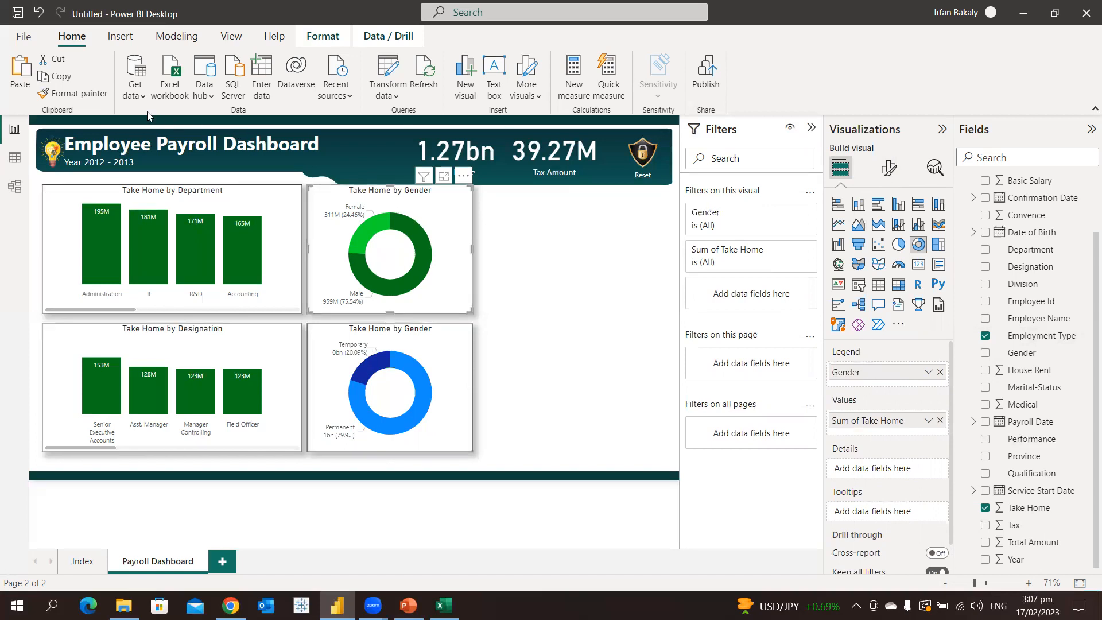
click(449, 358)
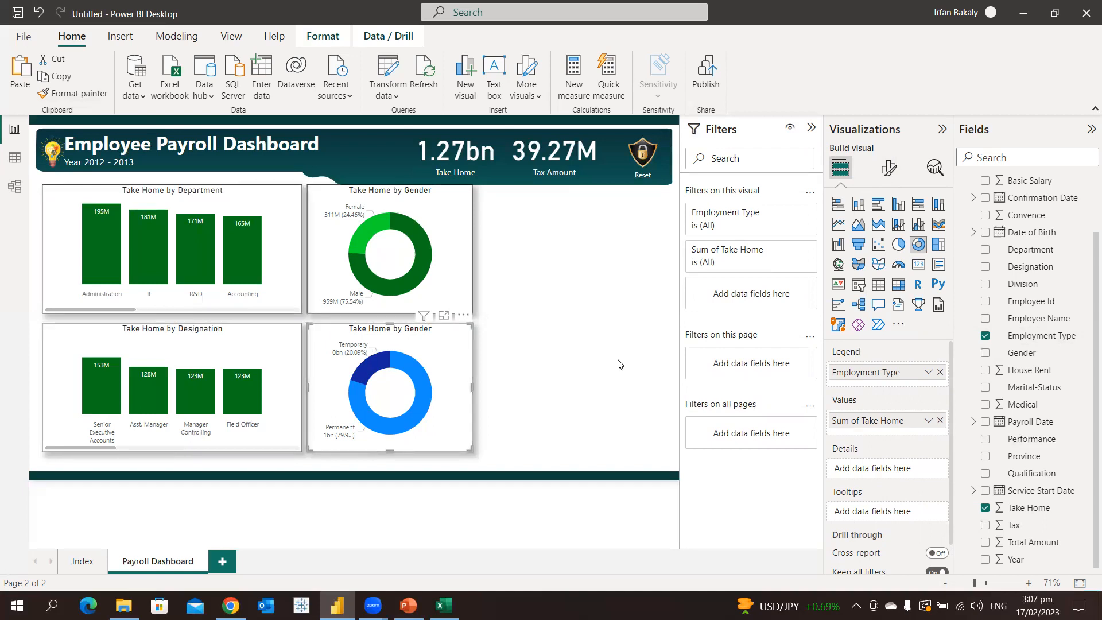
click(891, 171)
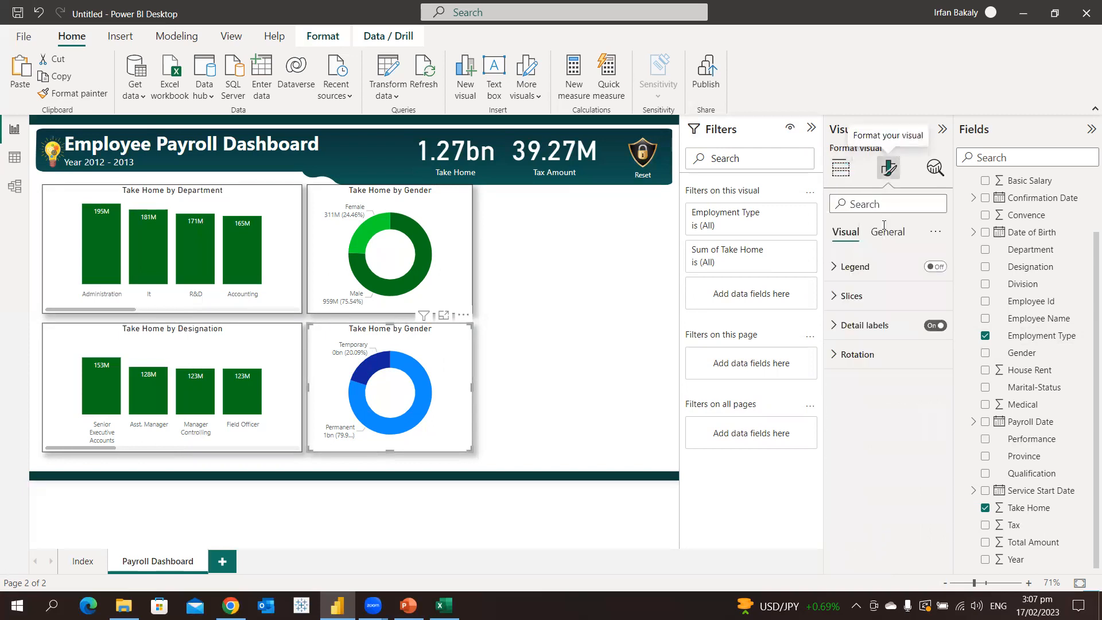
click(871, 305)
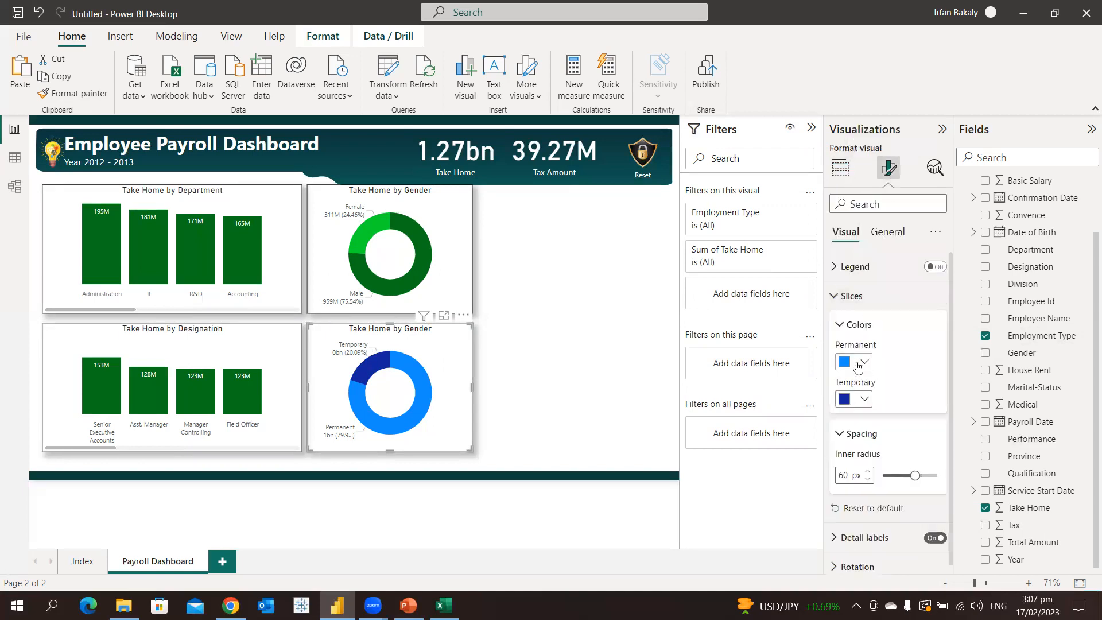
click(856, 365)
click(854, 298)
click(864, 400)
click(876, 335)
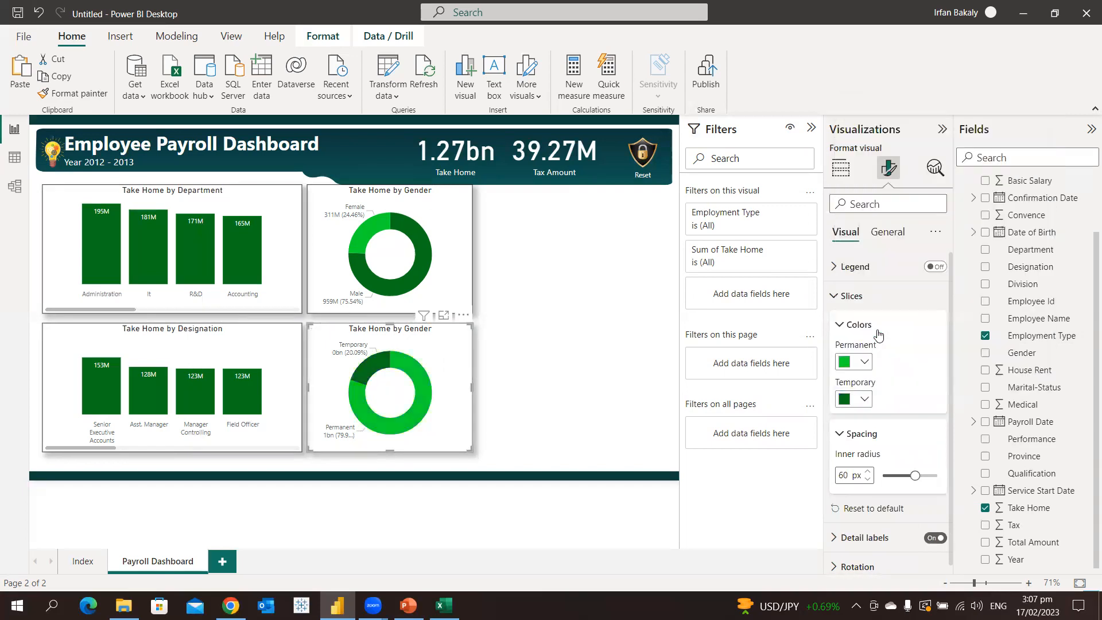
click(850, 296)
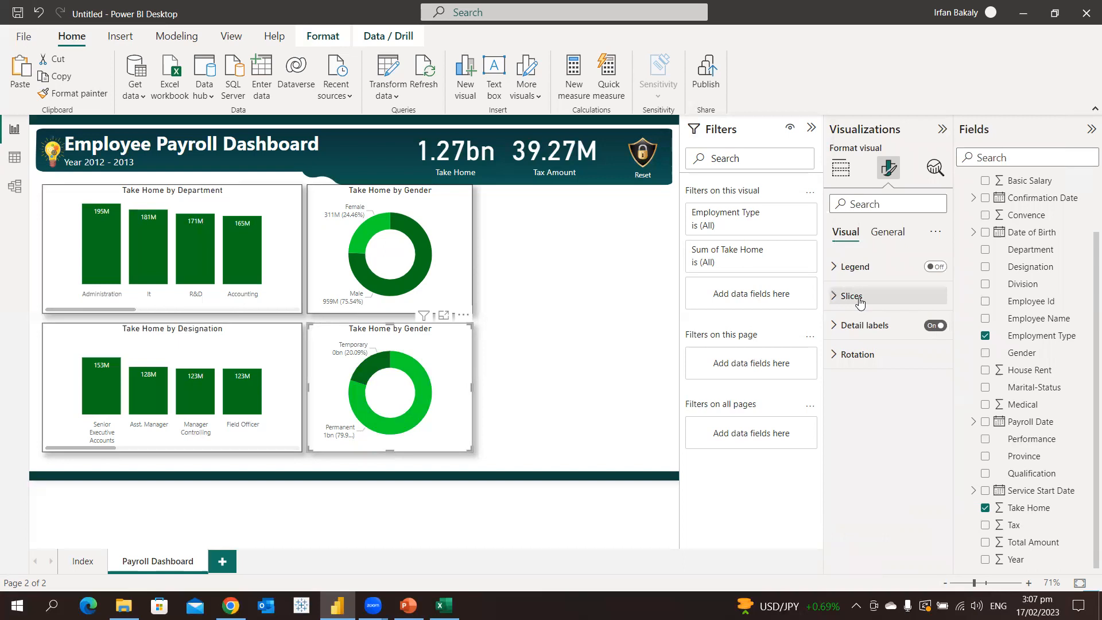
Set the display units of the employment type donut's detail label values to Millions.
click(873, 325)
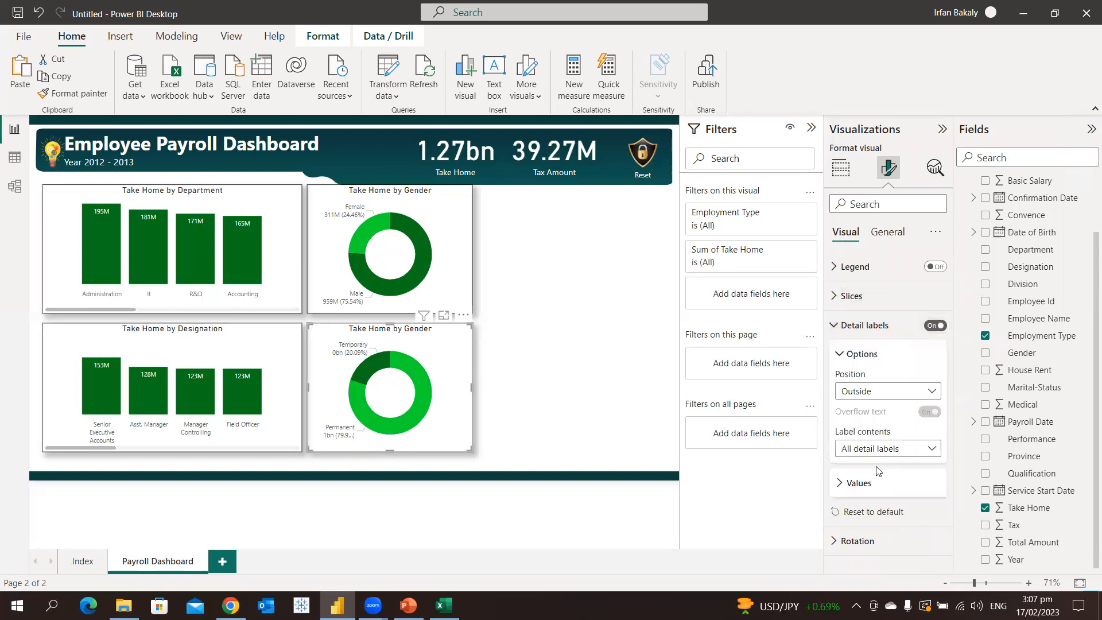
click(860, 483)
scroll(871, 485, down, 3)
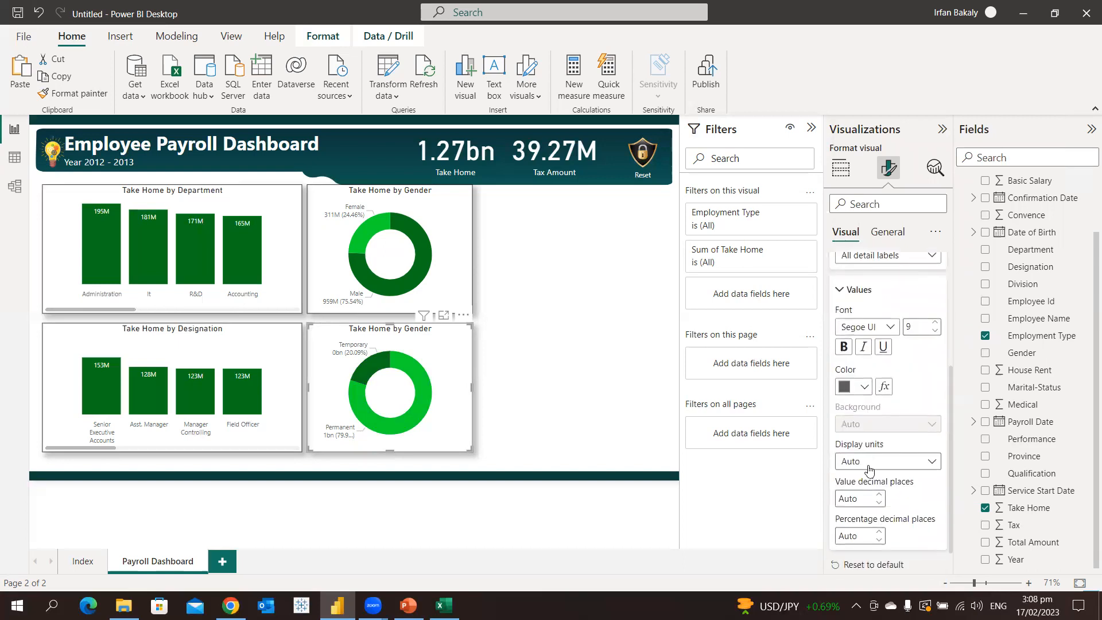
click(871, 462)
click(872, 531)
Change the lower donut chart's title to "Take Home by Employment Type" and open its effects settings.
click(887, 231)
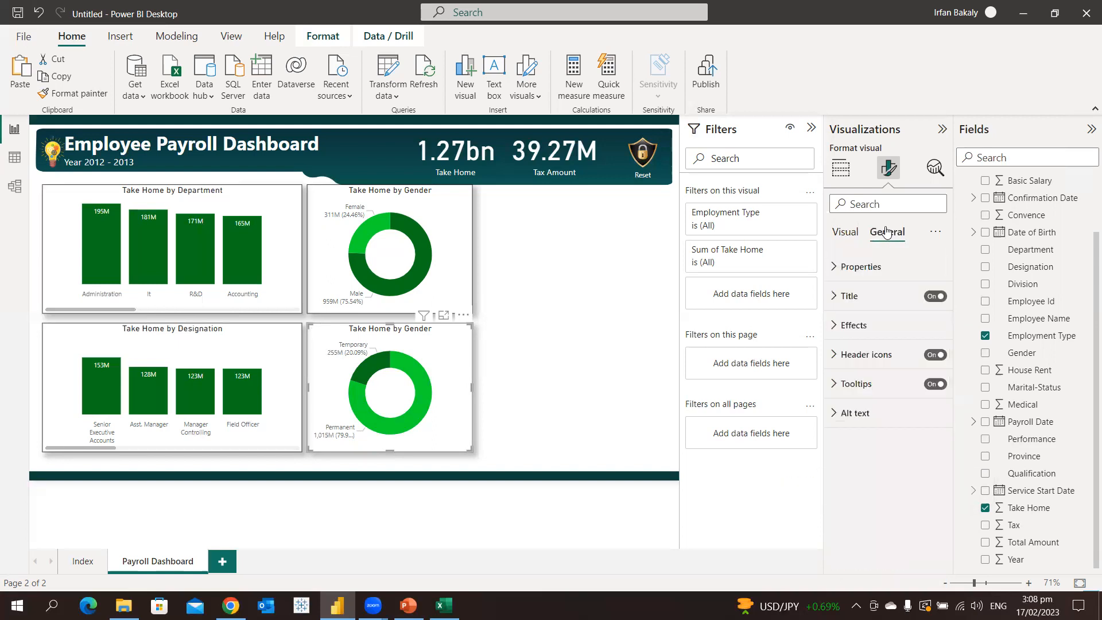
click(872, 298)
click(900, 339)
key(shift+End)
text(Employment Type)
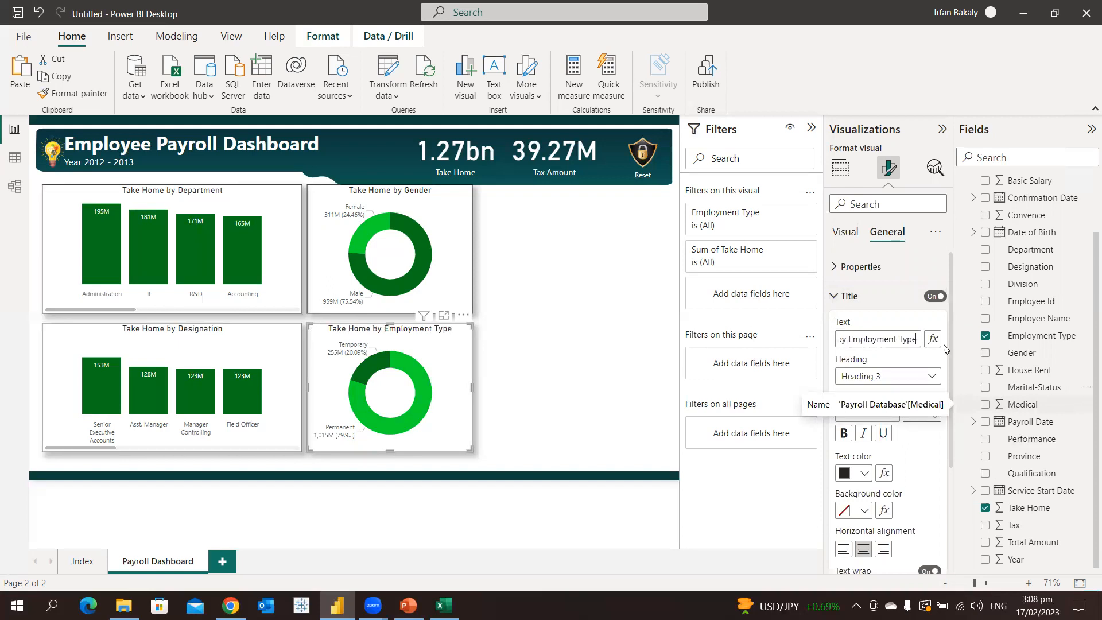
click(874, 297)
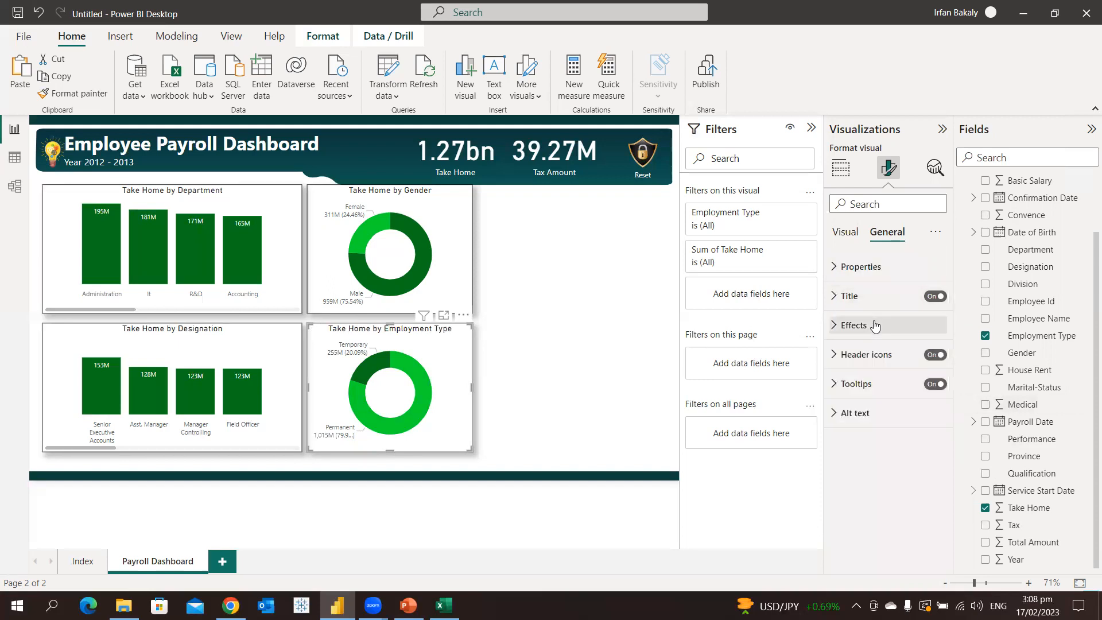
click(875, 326)
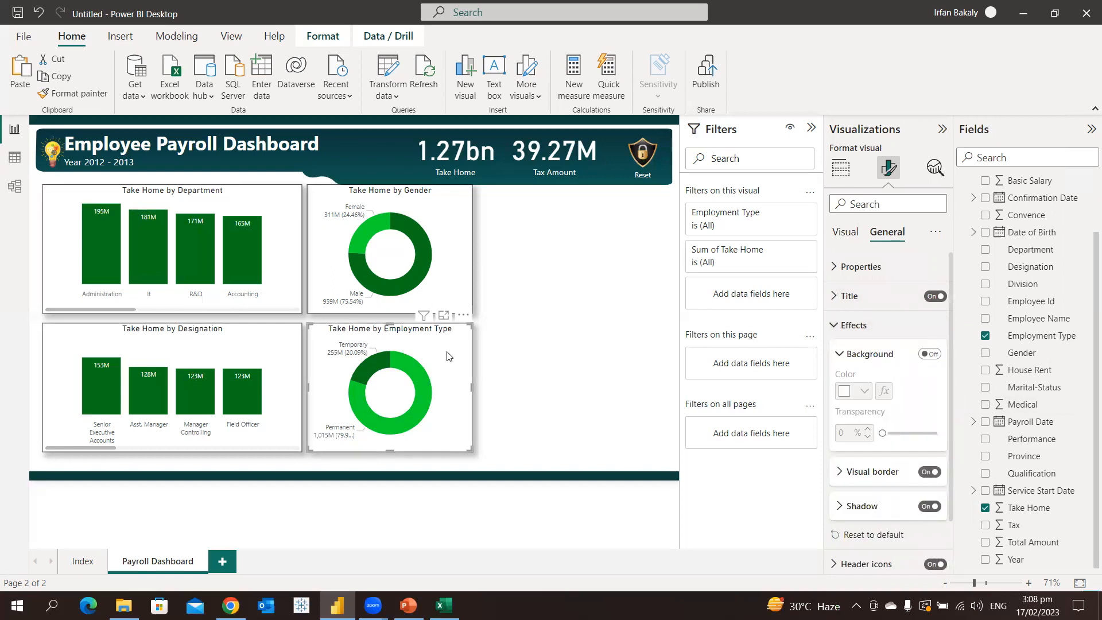
Add a stacked bar chart beside the gender donut, sized to match its height and reach the banner's far edge.
click(523, 350)
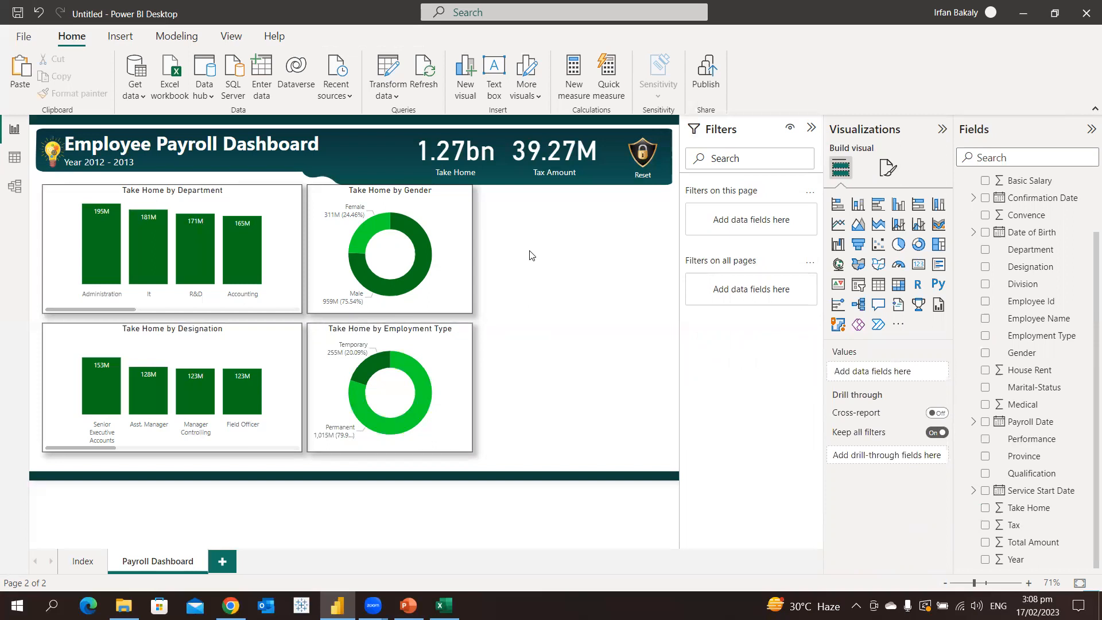
click(839, 204)
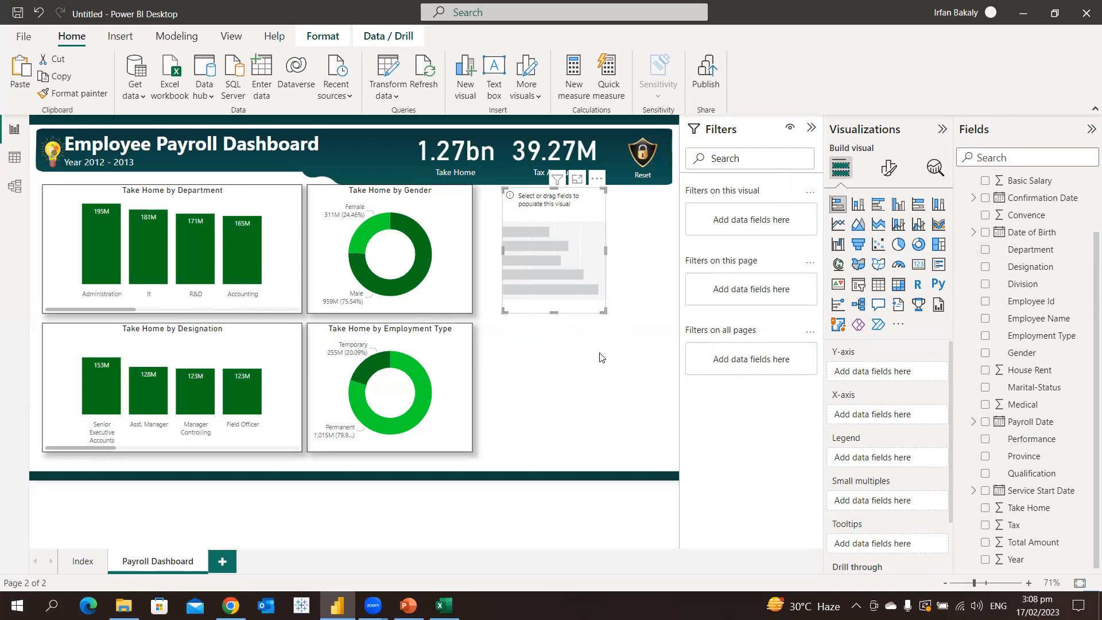
drag(540, 202, 518, 200)
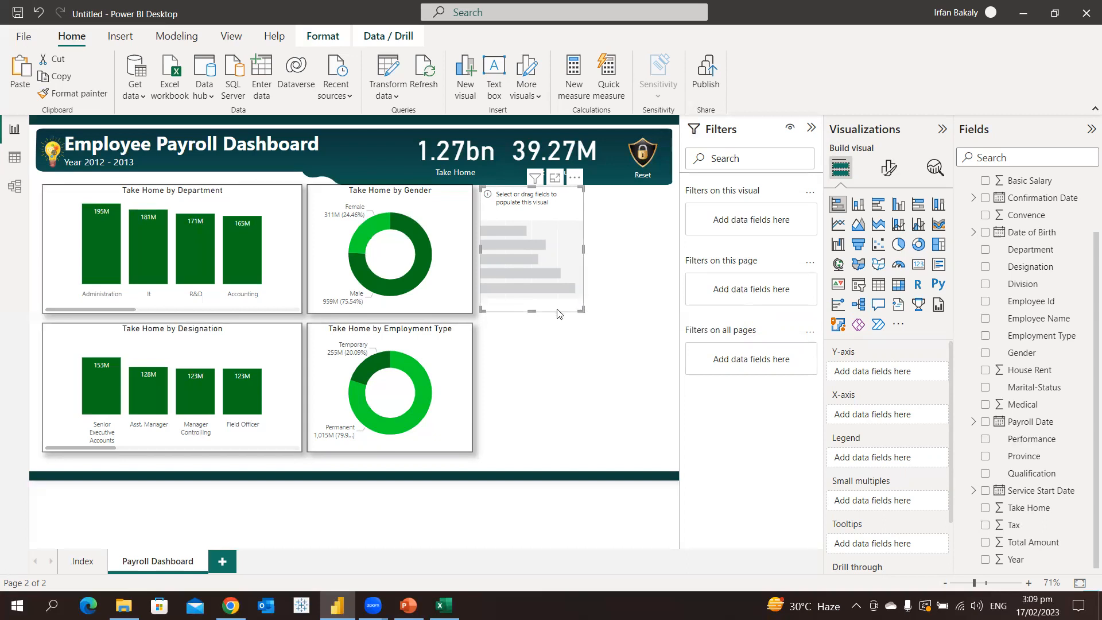
drag(582, 309, 671, 314)
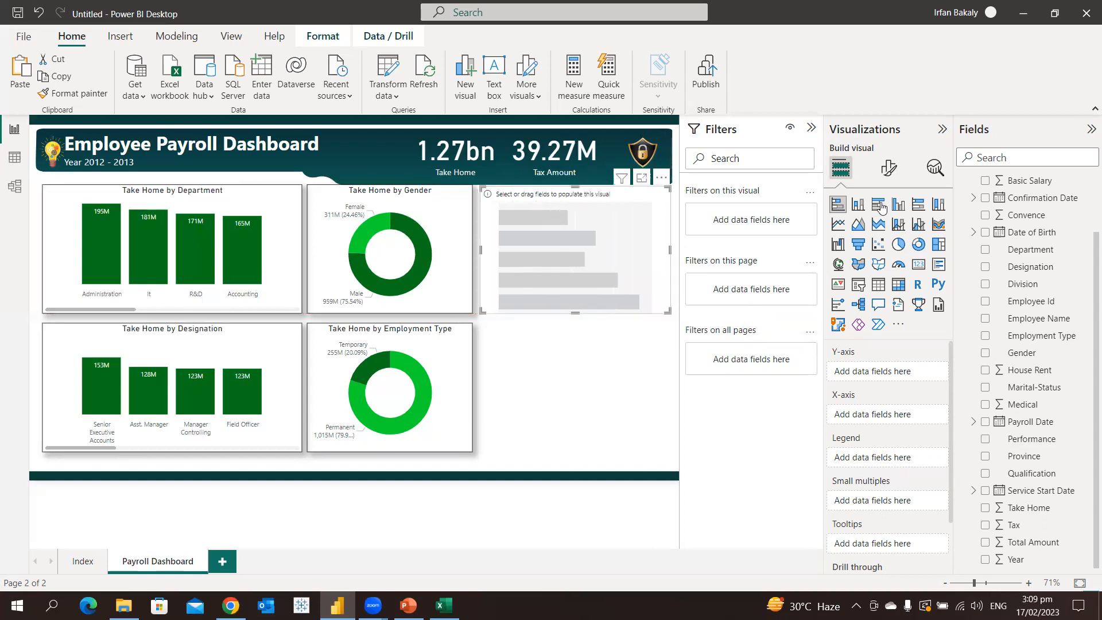
Populate the stacked bar chart with Division on the Y-axis and Take Home on the X-axis.
click(838, 207)
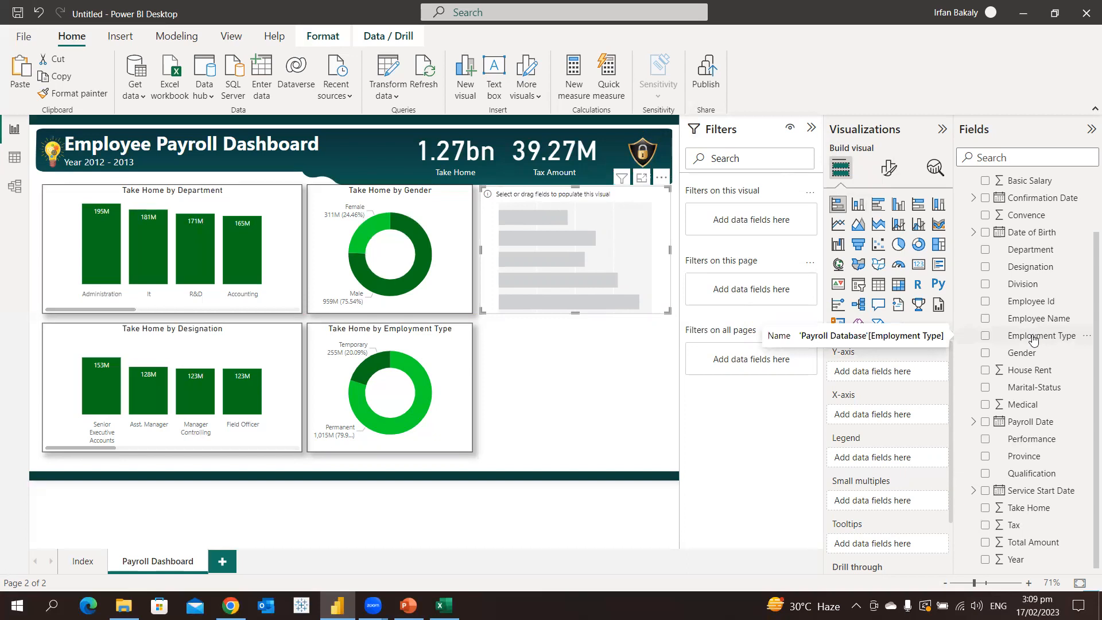
click(985, 284)
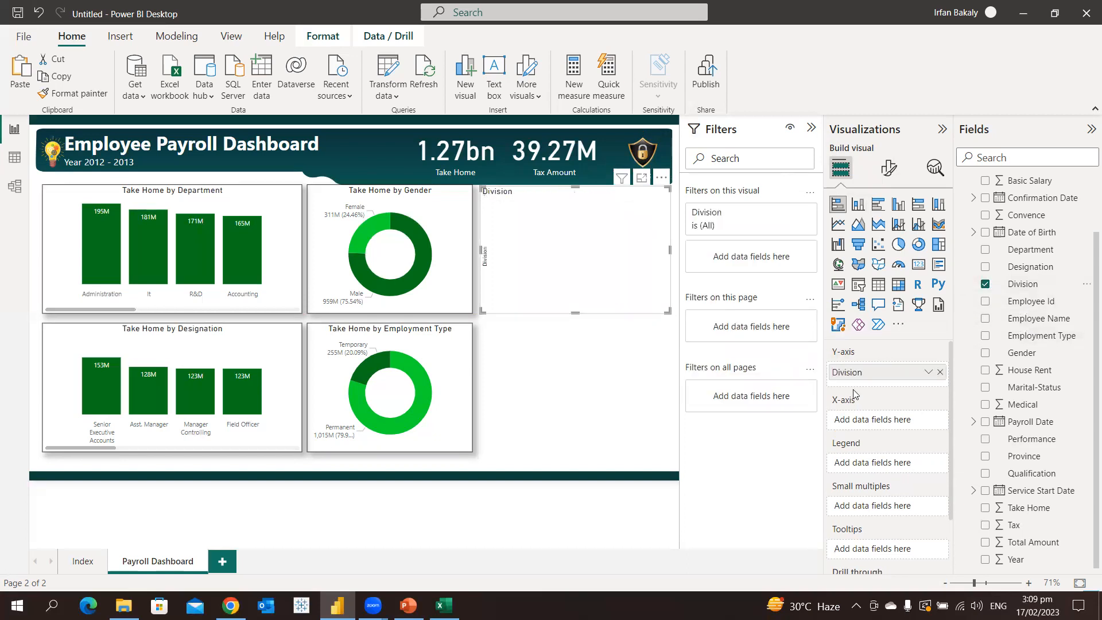
click(986, 510)
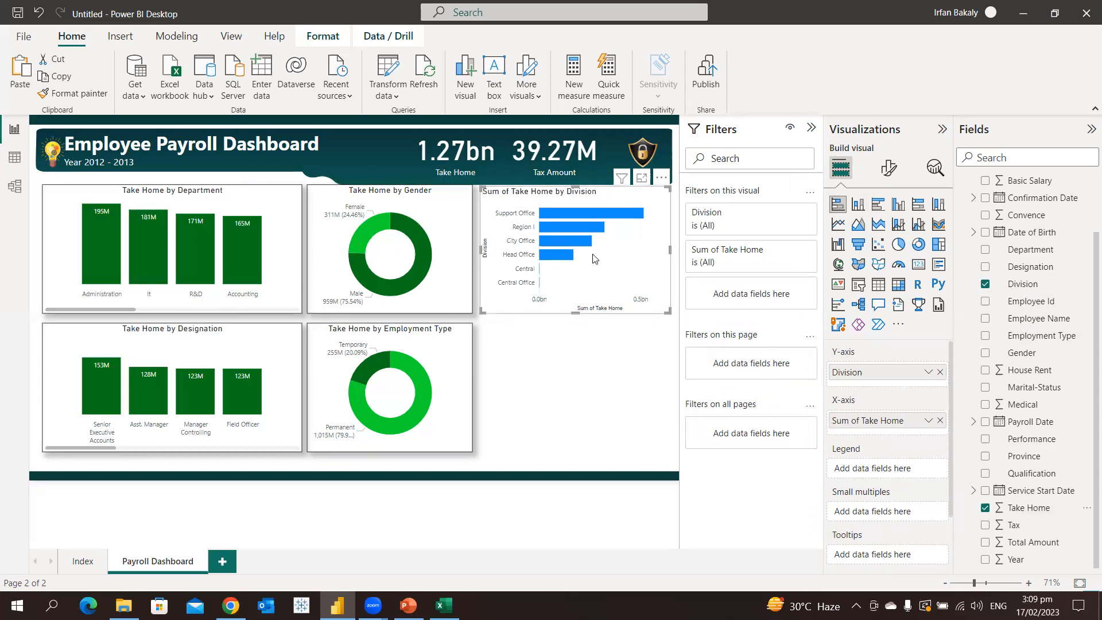
Try copying the Take Home by Department chart's formatting onto the division bar chart with Format painter, and undo it.
click(287, 192)
click(74, 93)
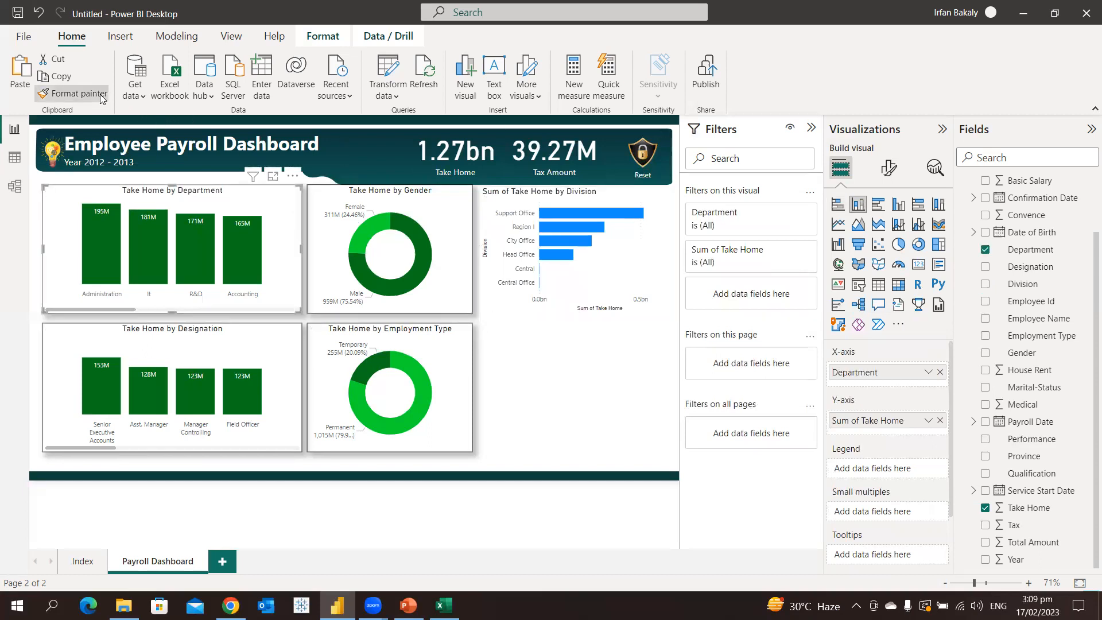
click(633, 284)
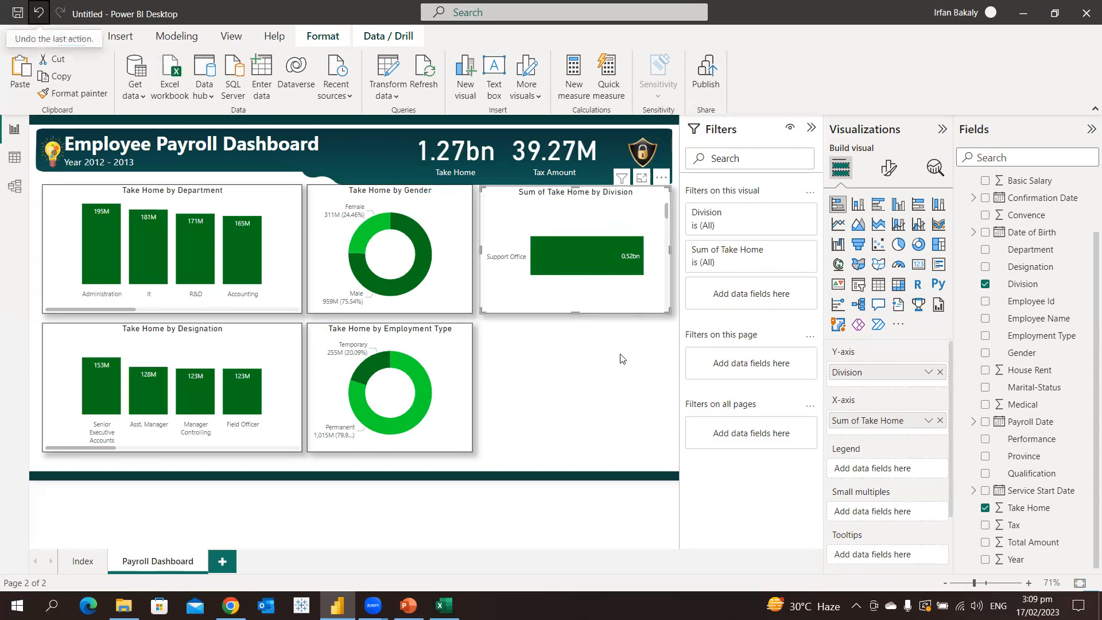
key(ctrl+z)
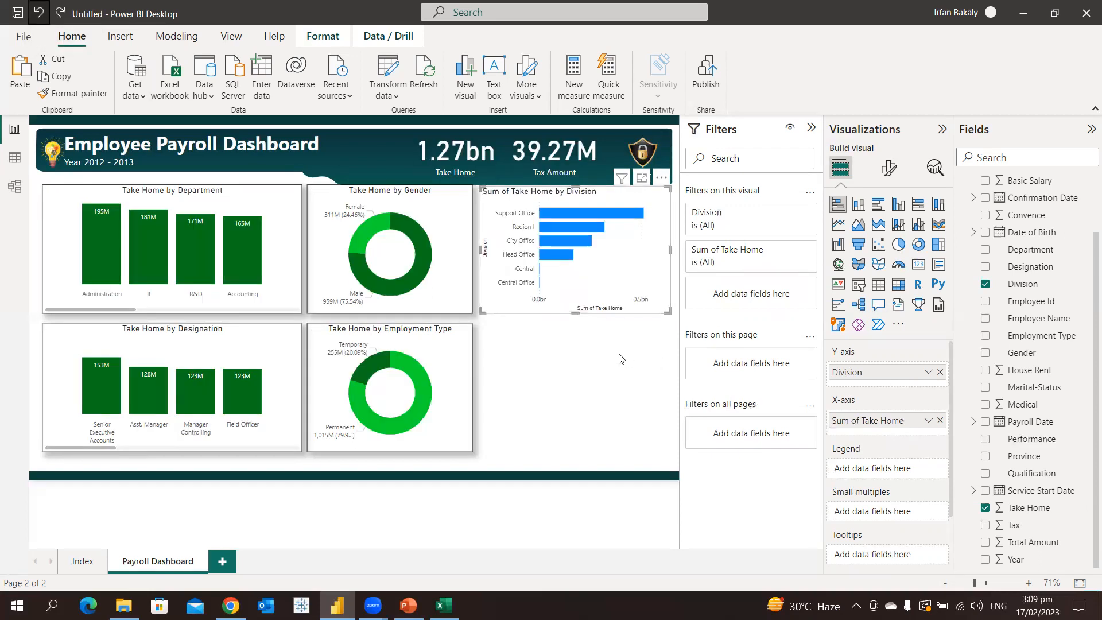
Turn off the division bar chart's X-axis and remove both axis titles.
click(889, 171)
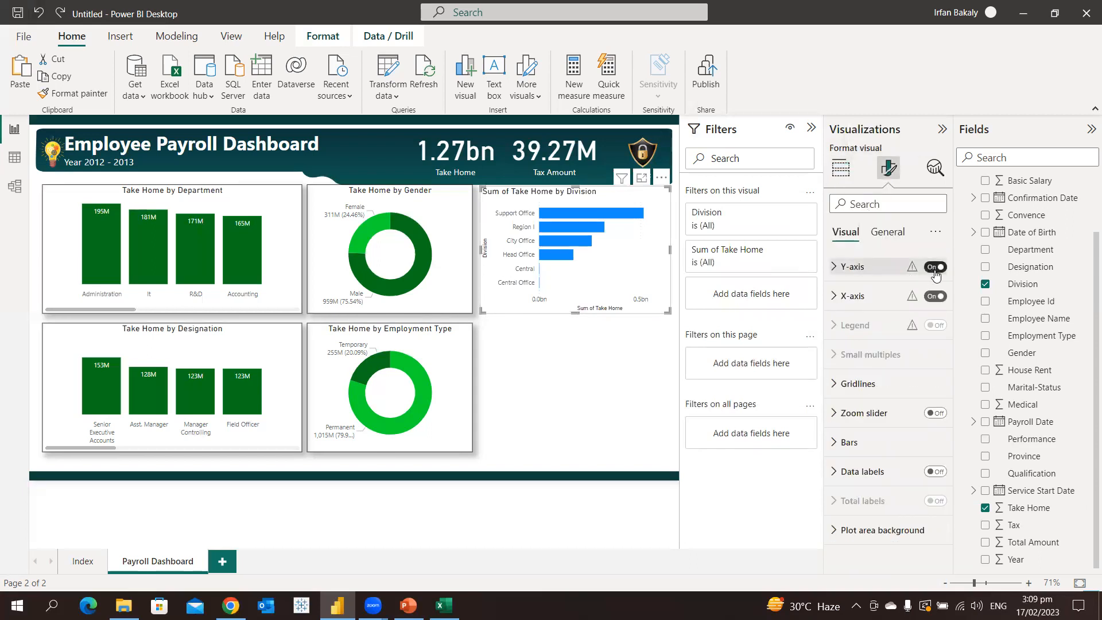
click(935, 296)
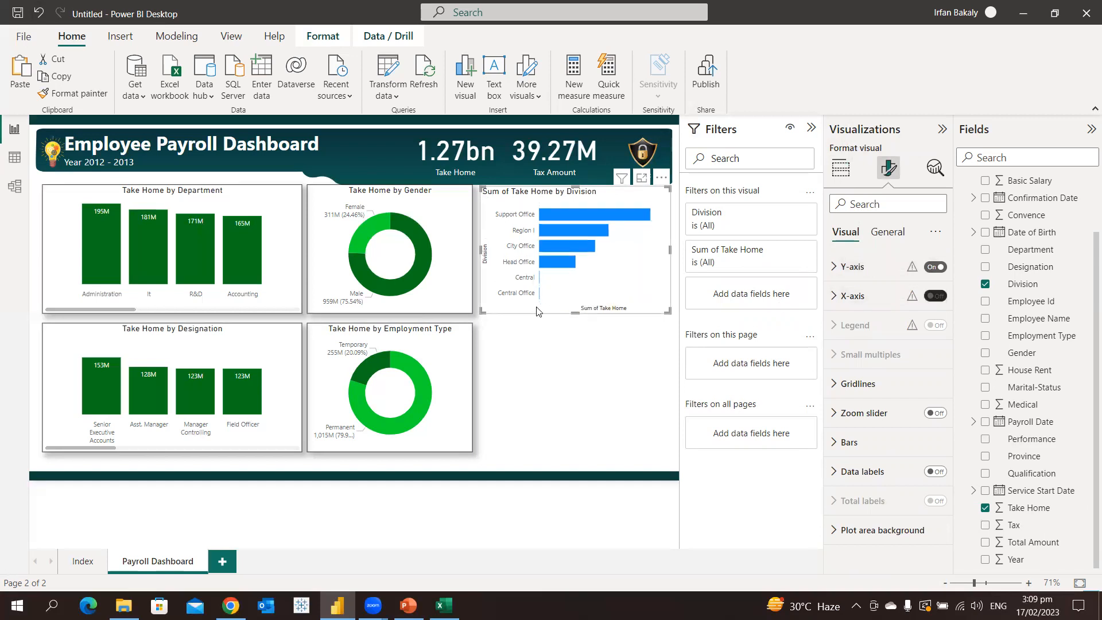
click(836, 268)
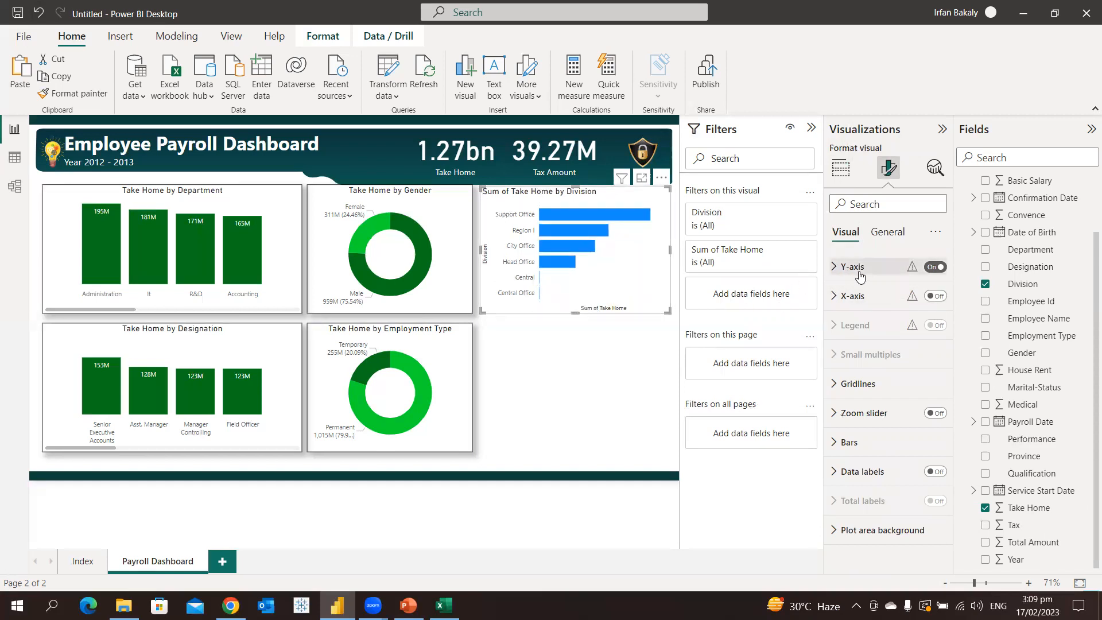
click(929, 493)
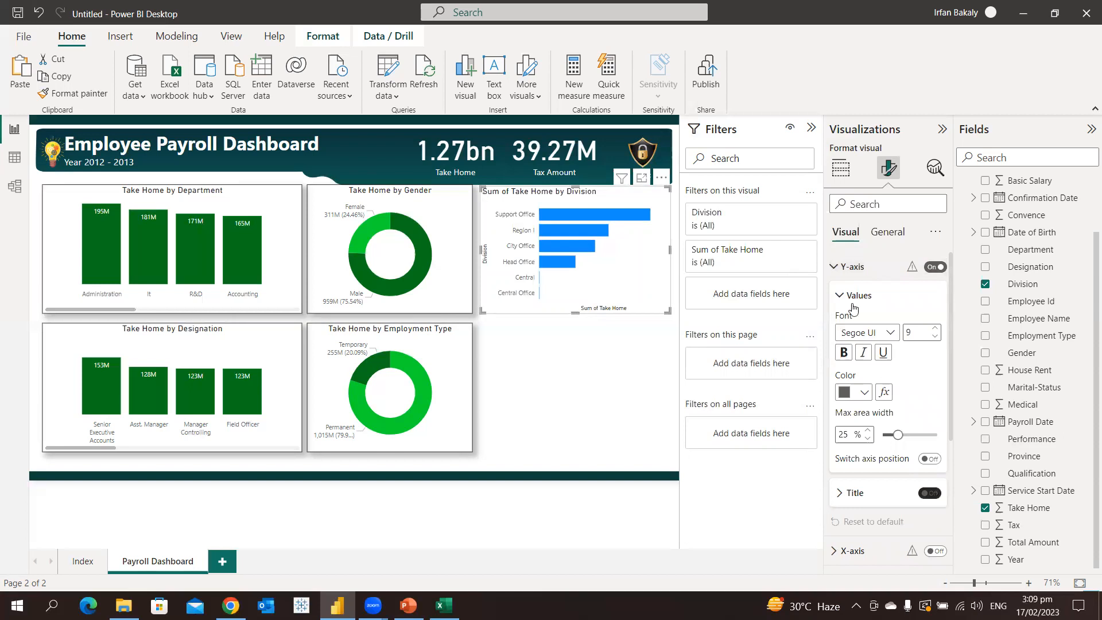
click(853, 267)
click(858, 298)
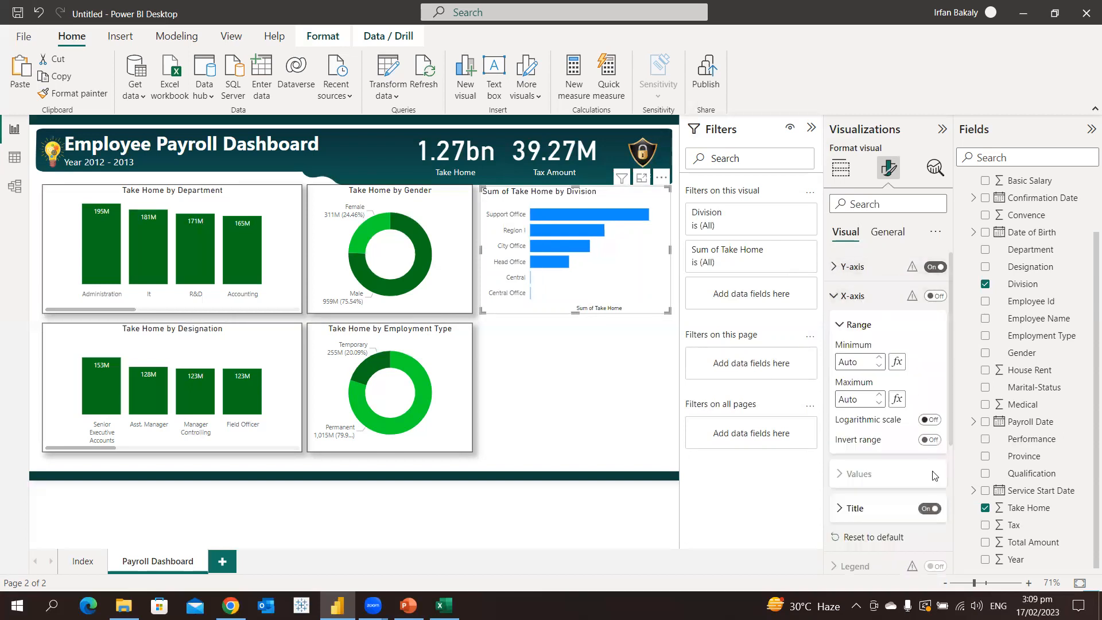
click(860, 298)
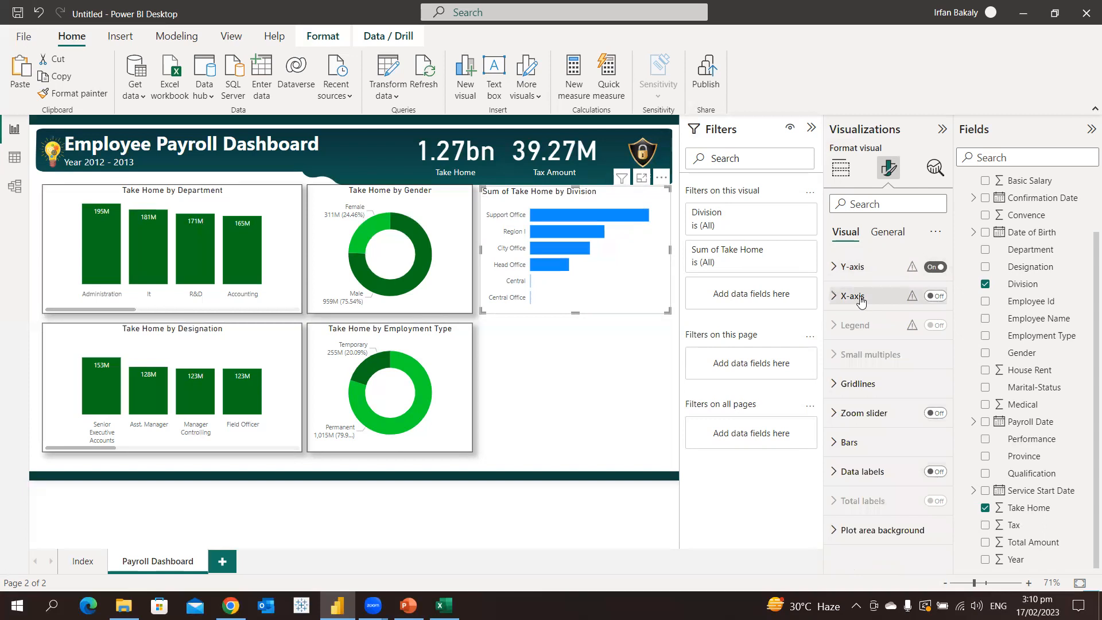
Recolor the division chart's bars with the recently used dark green.
click(852, 442)
scroll(867, 451, down, 2)
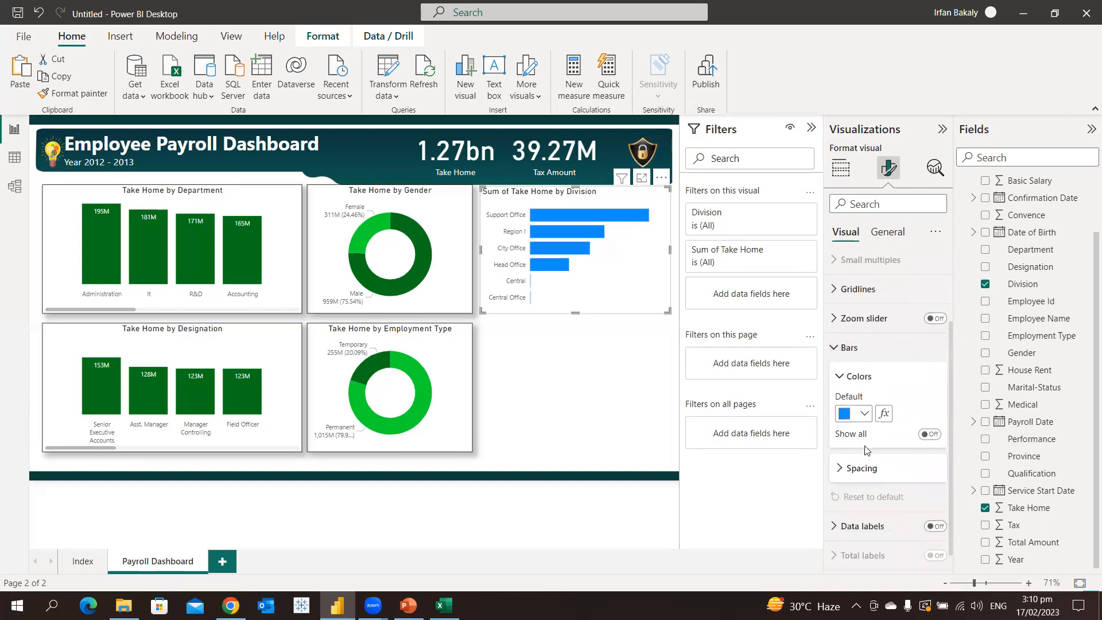
click(864, 414)
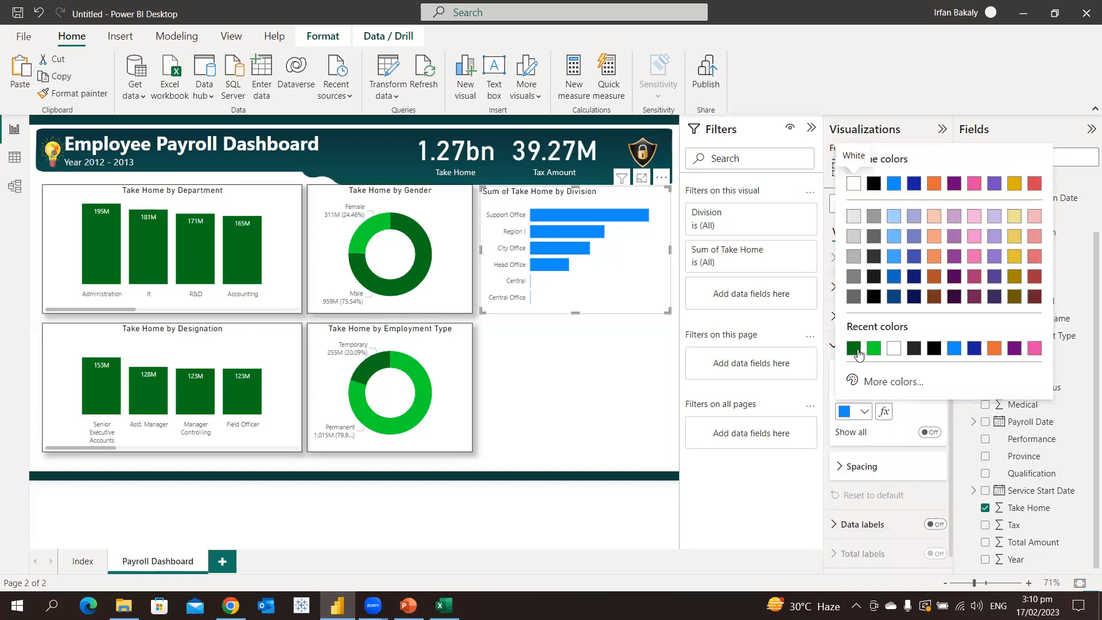
click(854, 348)
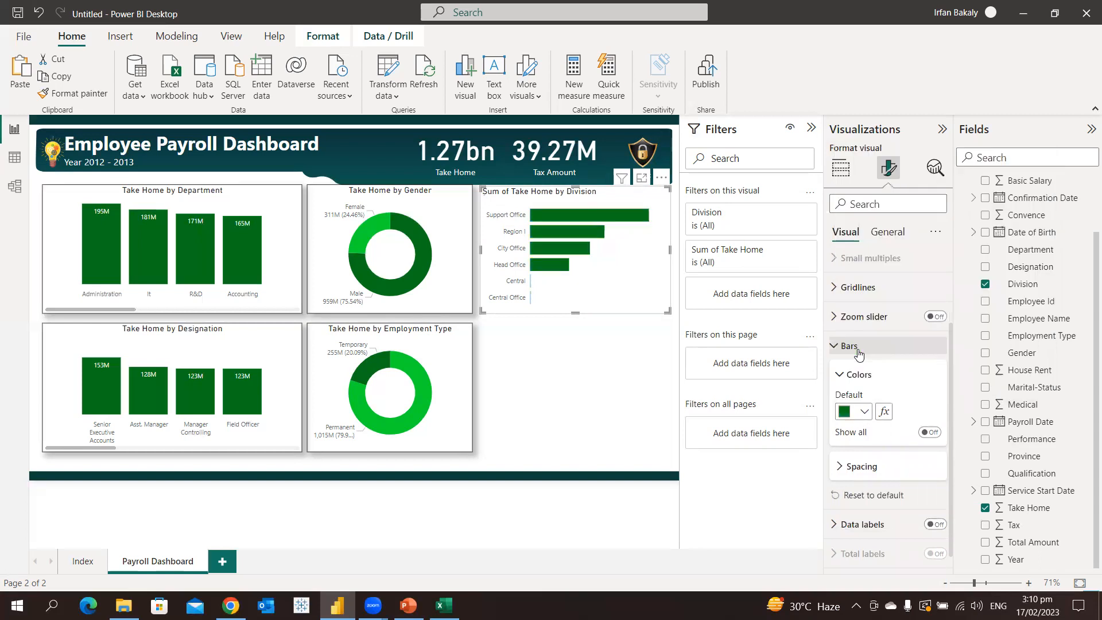
click(859, 349)
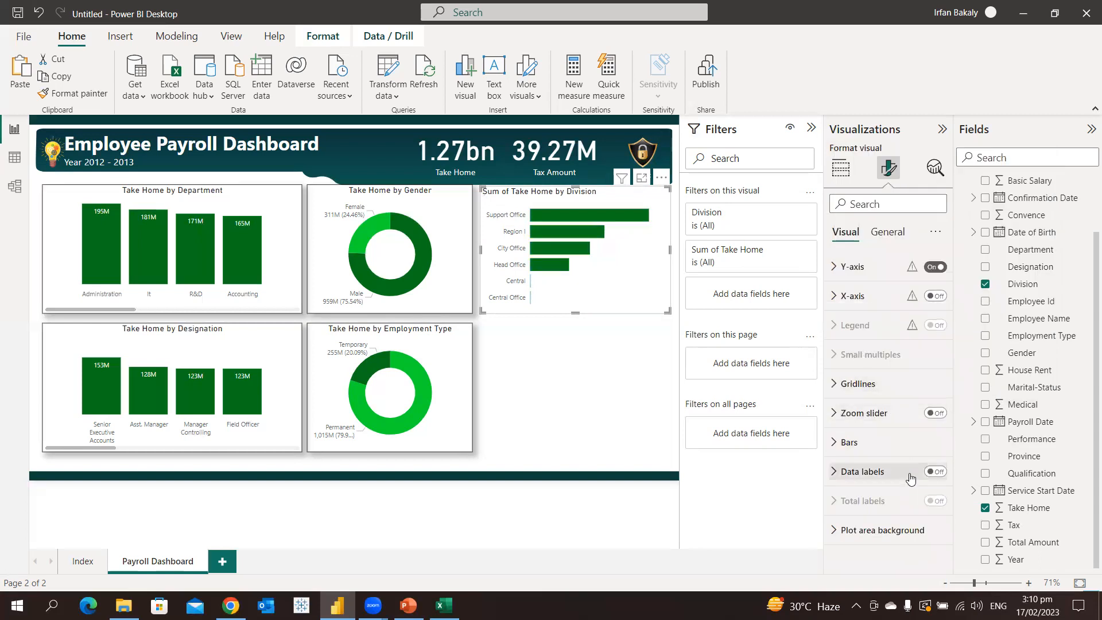
Turn on data labels for the division bar chart and set their display units to Millions.
click(935, 471)
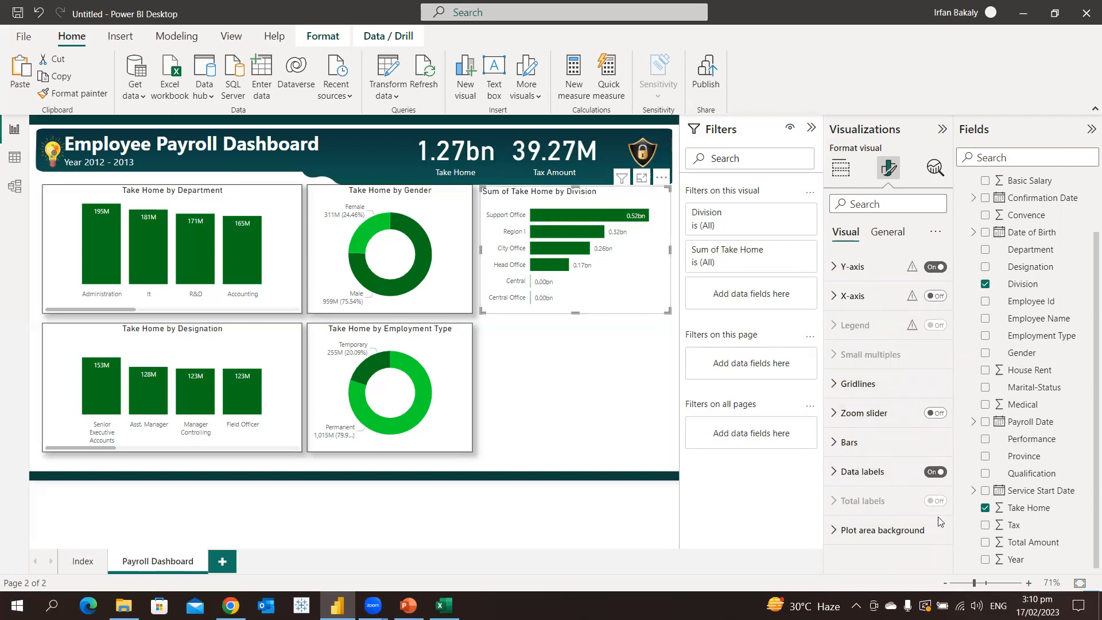
click(867, 470)
scroll(869, 460, down, 4)
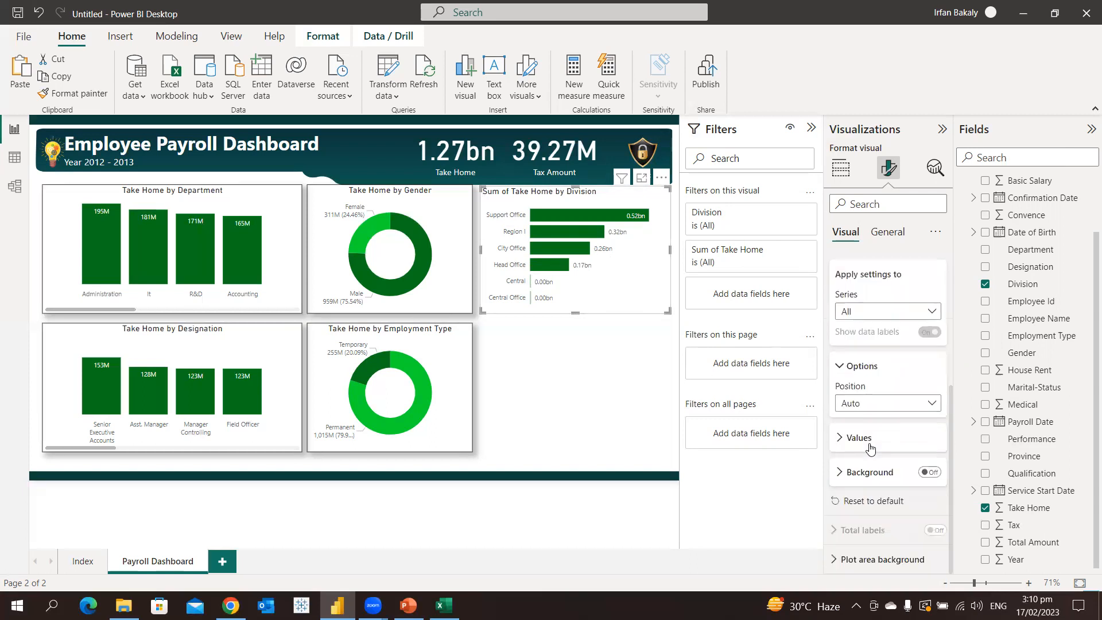
click(871, 438)
scroll(867, 438, down, 3)
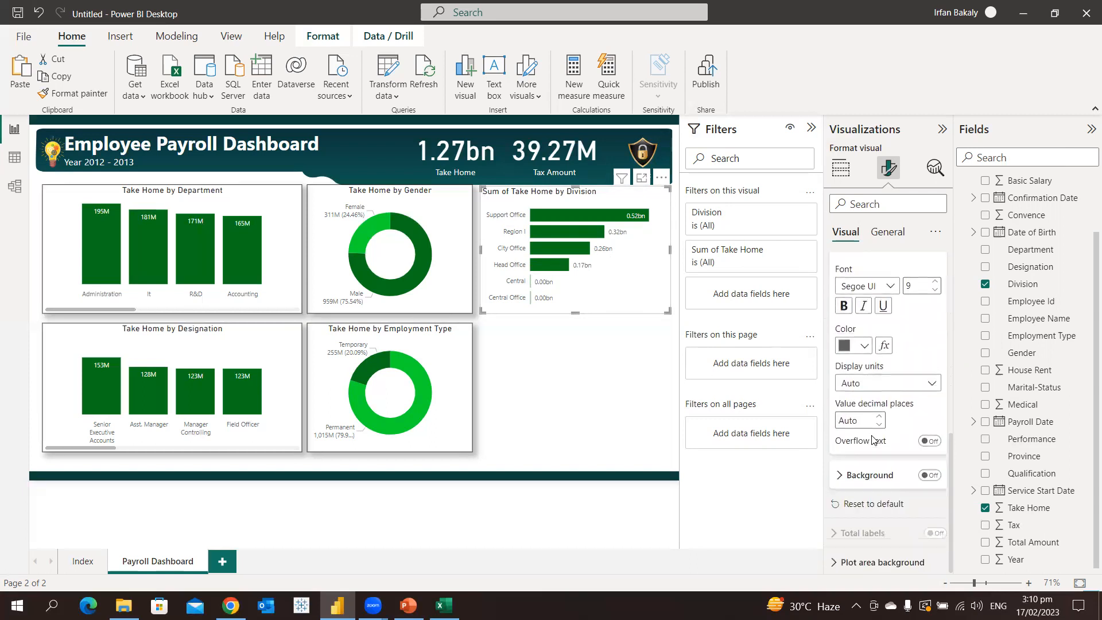
click(873, 386)
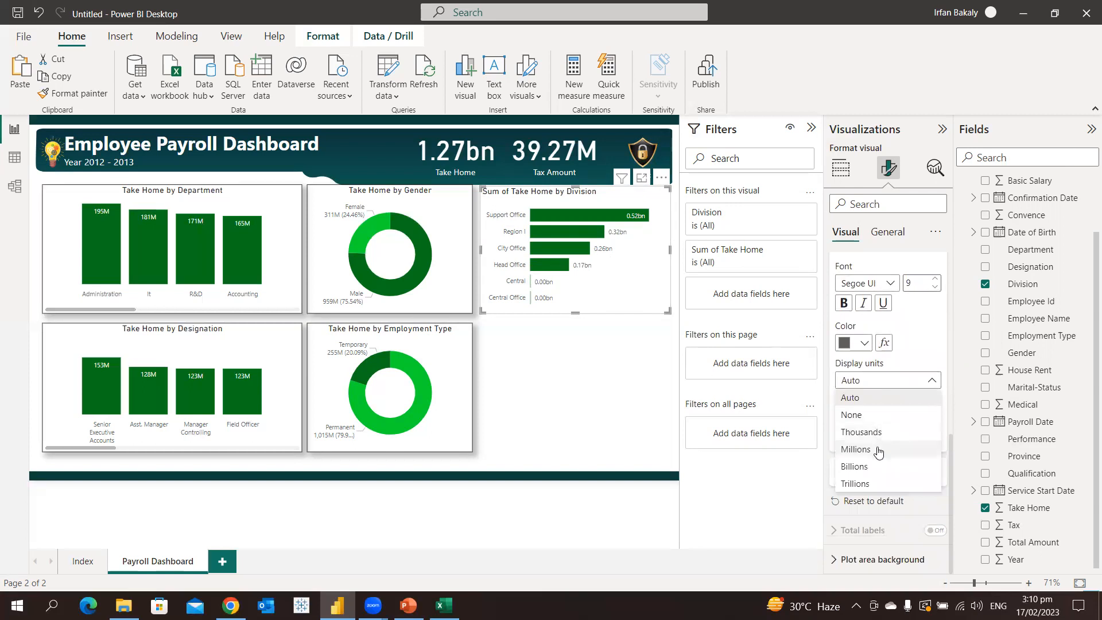
click(879, 450)
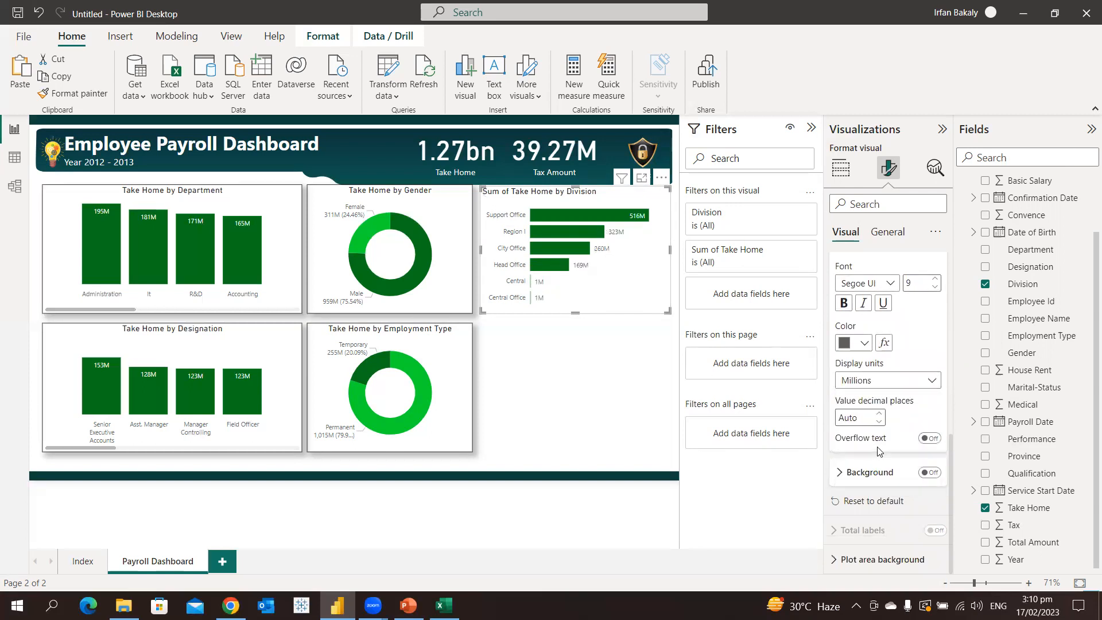
Change the division chart's title to "Take Home by Division" and center it.
click(887, 234)
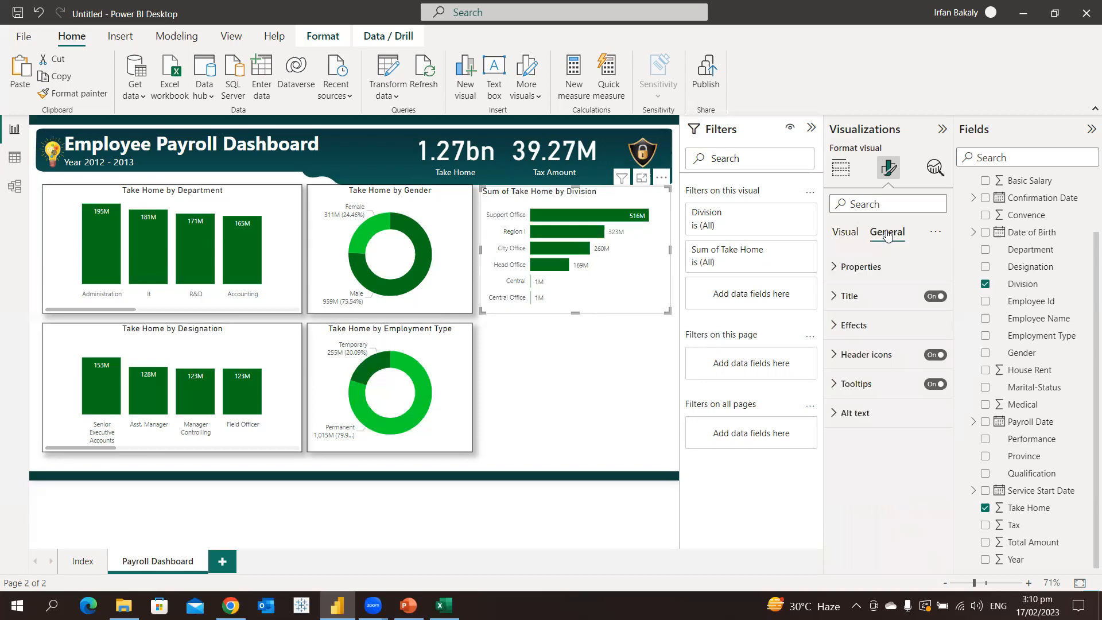
click(899, 297)
click(871, 338)
key(shift+Home)
key(BackSpace)
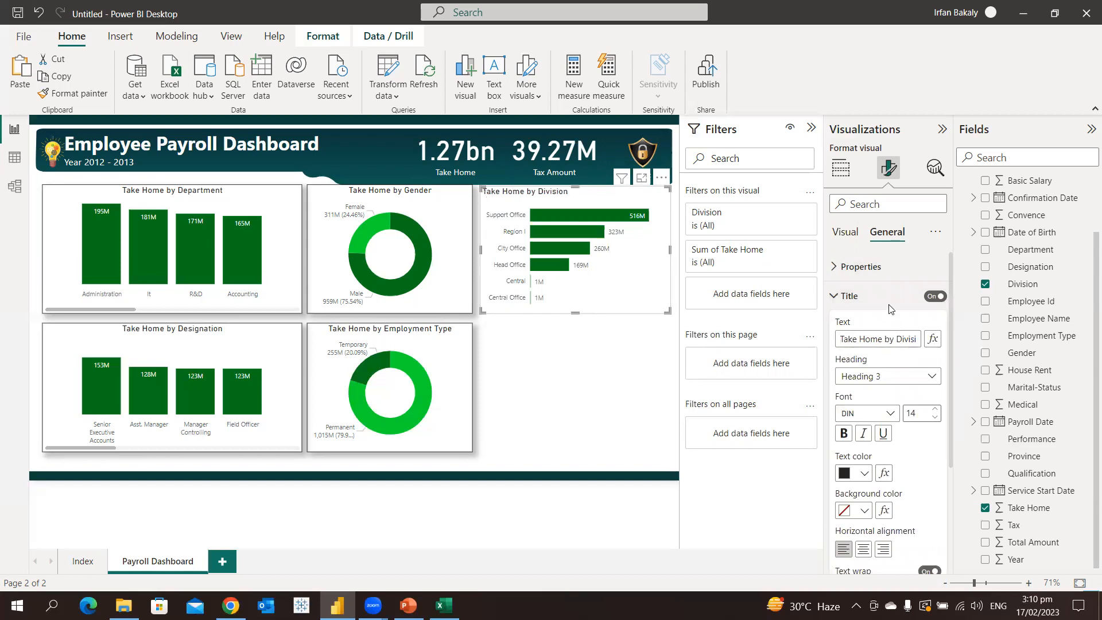
click(863, 548)
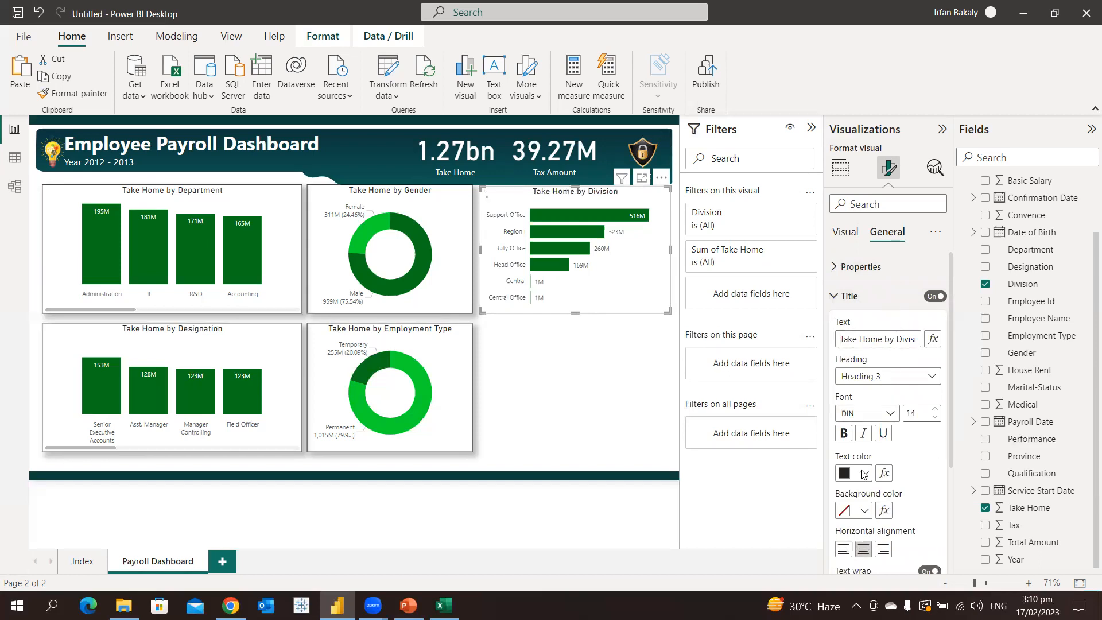
click(871, 295)
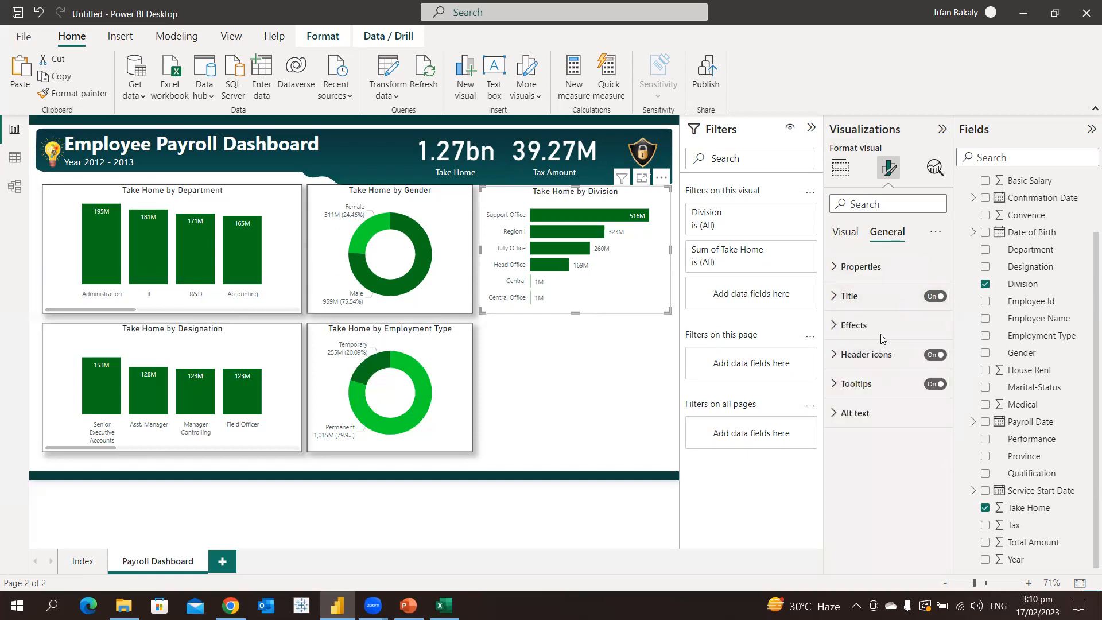
Turn off the division chart's background and add a visual border and a shadow.
click(883, 338)
click(929, 355)
click(930, 471)
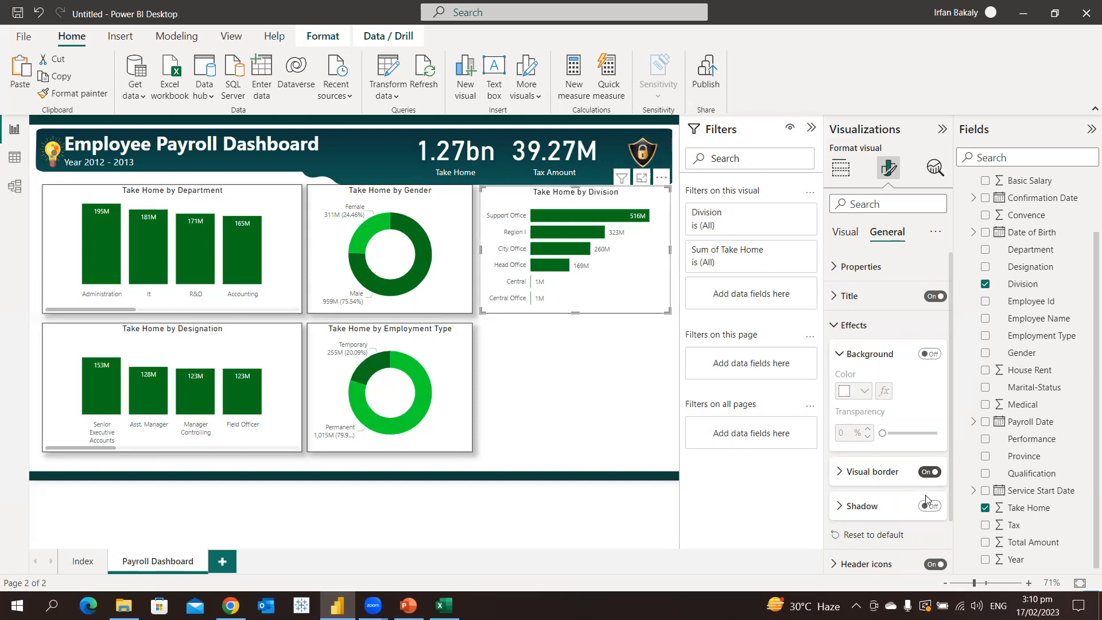
click(930, 506)
click(595, 356)
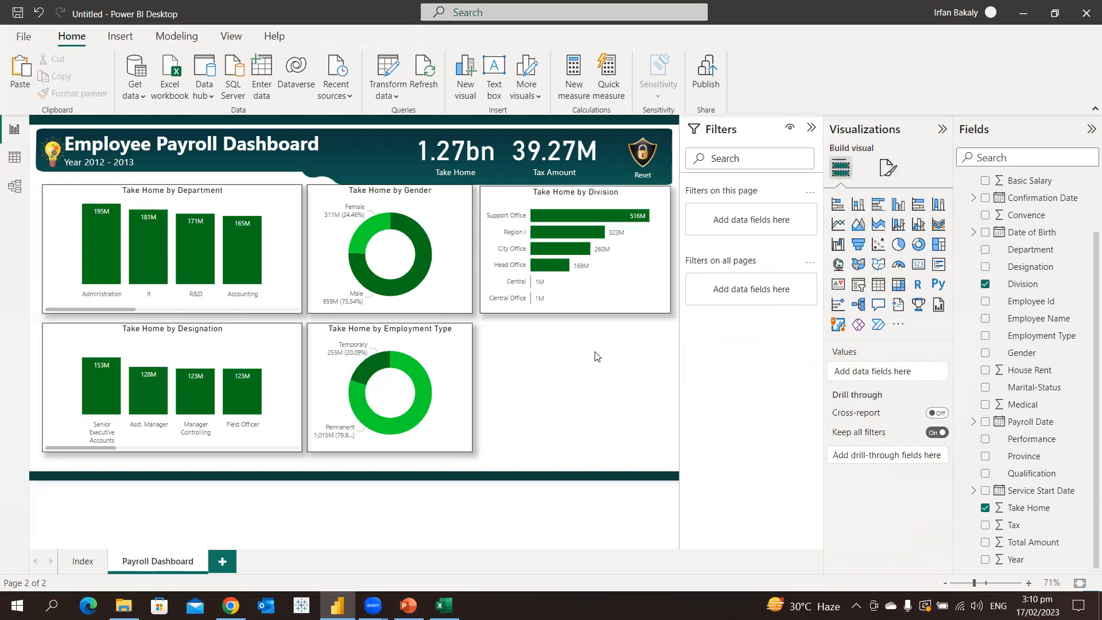
Duplicate the Take Home by Division chart and place the copy directly below it, aligned with the employment type donut.
click(645, 304)
key(ctrl+c)
key(ctrl+v)
drag(641, 326, 640, 438)
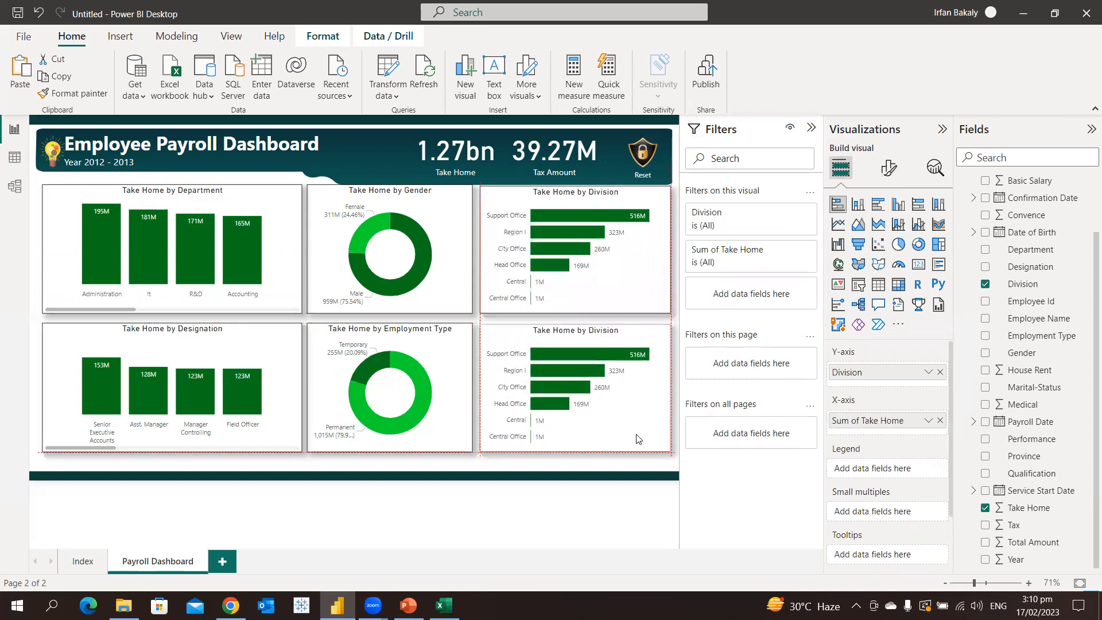
Replace Division with Base Station on the Y-axis of the copied bar chart.
drag(844, 372, 1026, 336)
scroll(1012, 310, up, 3)
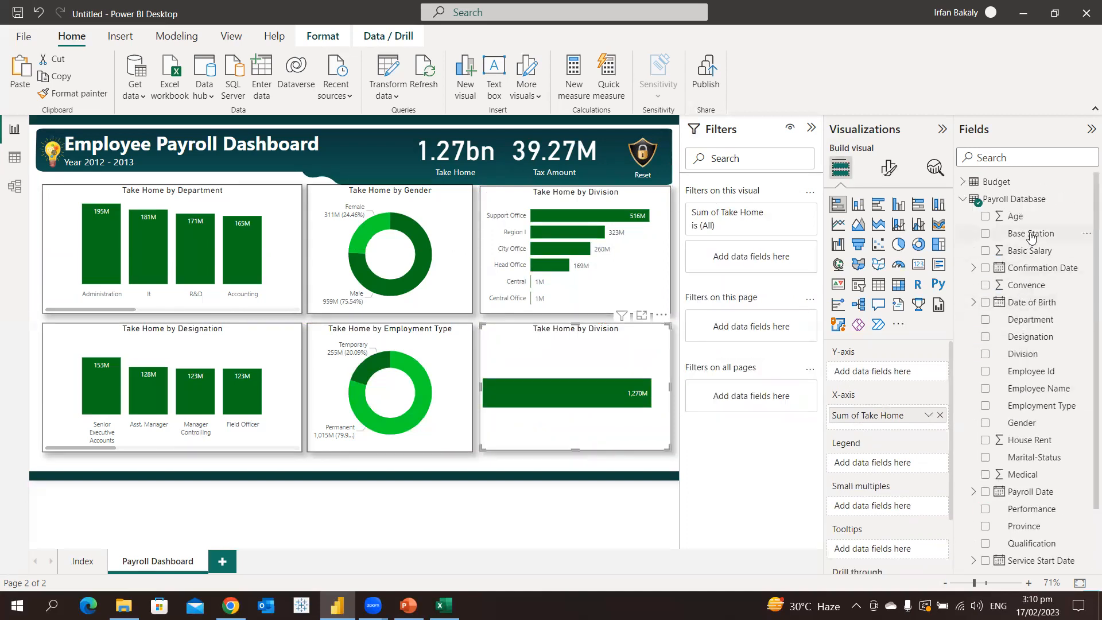
drag(1032, 237, 887, 373)
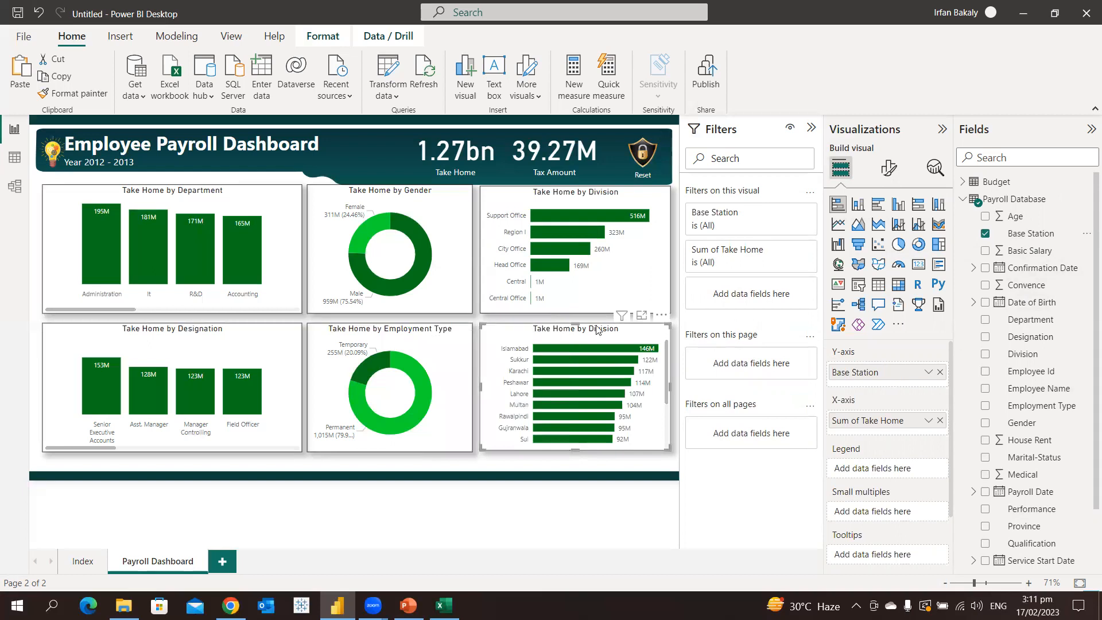
Change the copied bar chart's title to "Take Home by Cities".
click(889, 169)
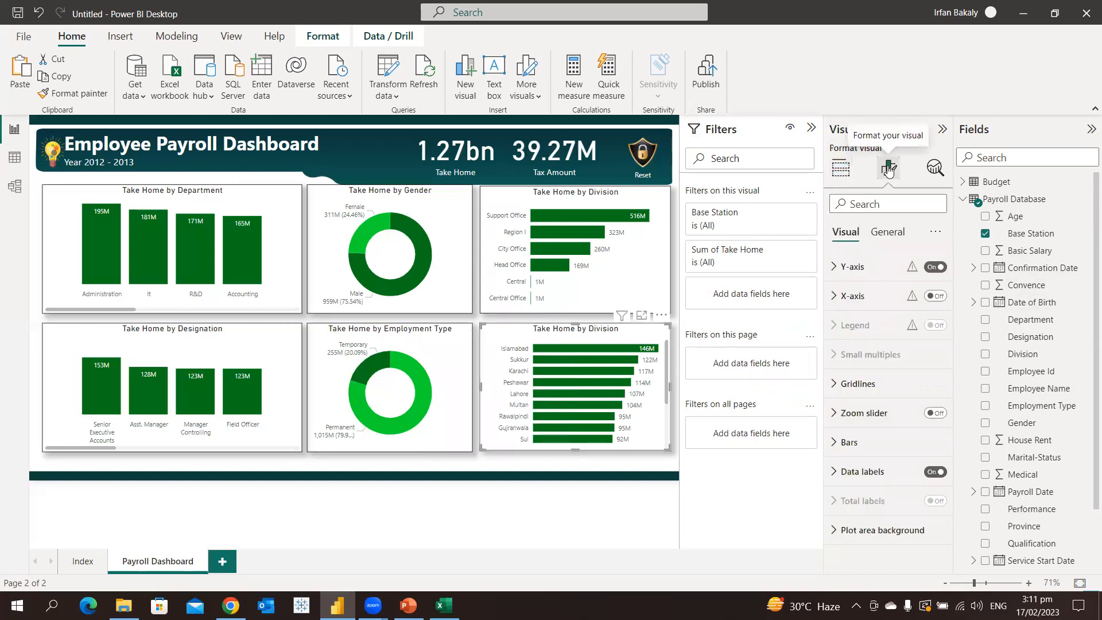
click(888, 232)
click(890, 296)
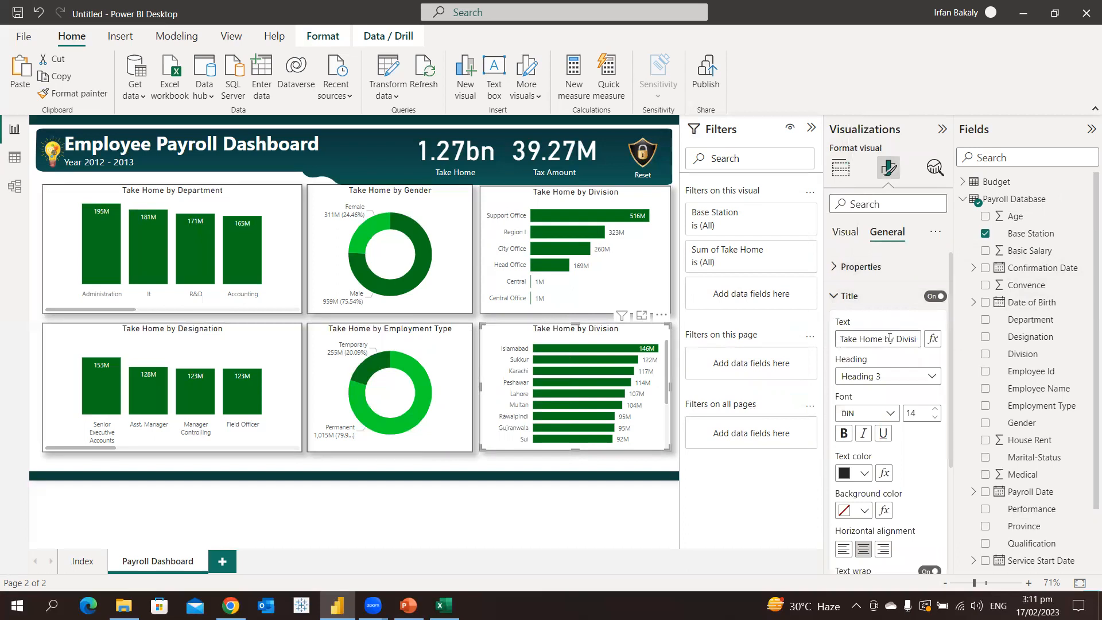
key(shift+End)
text(Cities)
click(507, 465)
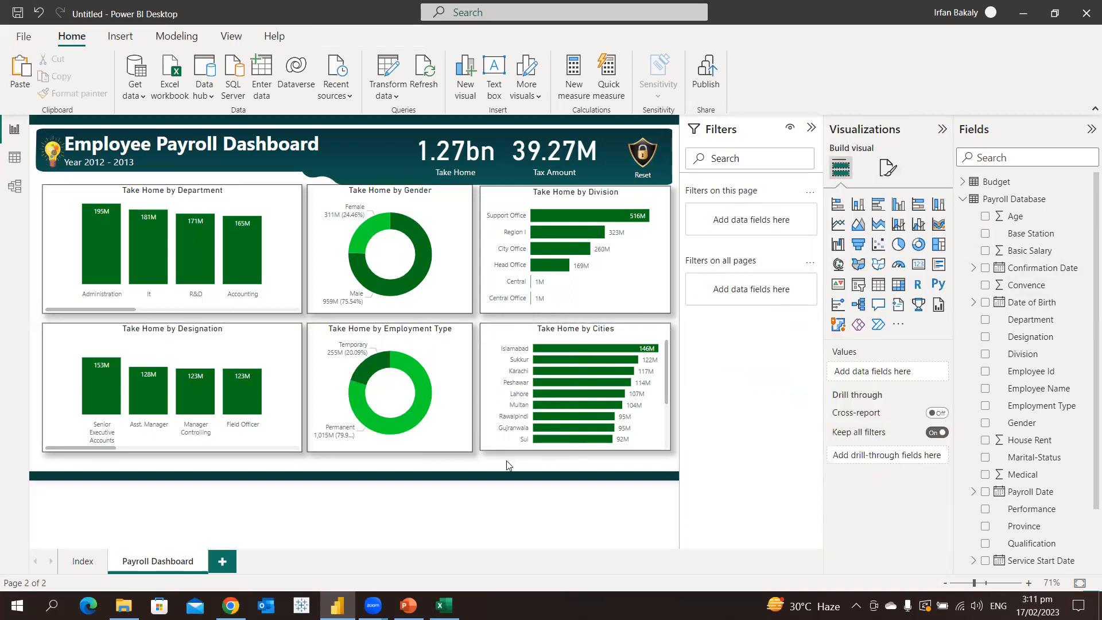
Collapse the Visualizations, Fields and Filters panes to enlarge the dashboard canvas.
click(943, 128)
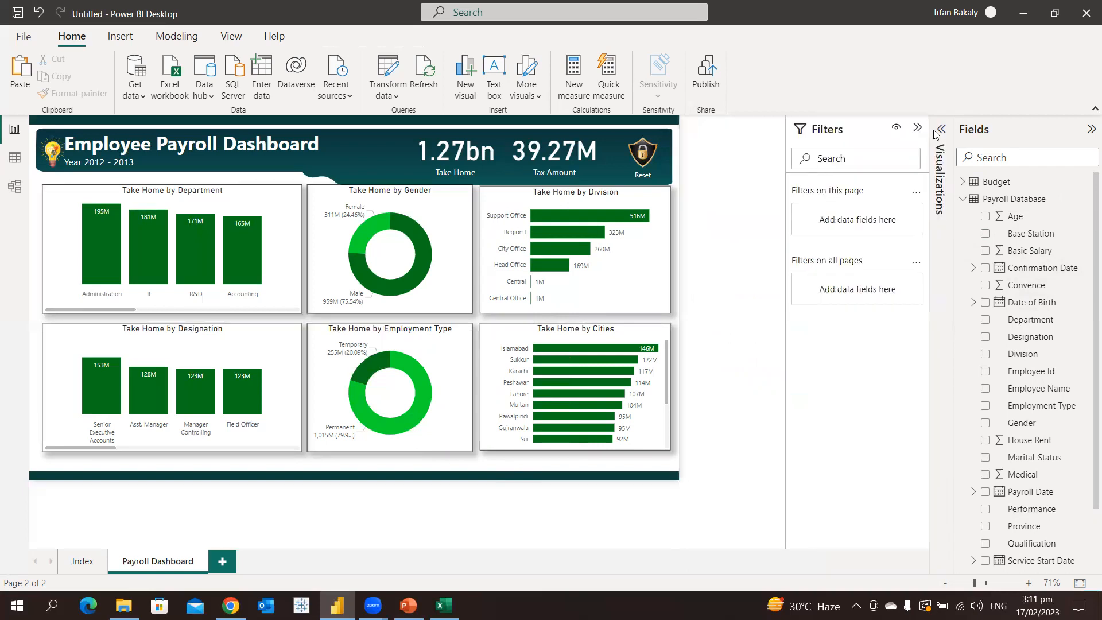
click(1089, 132)
click(1046, 129)
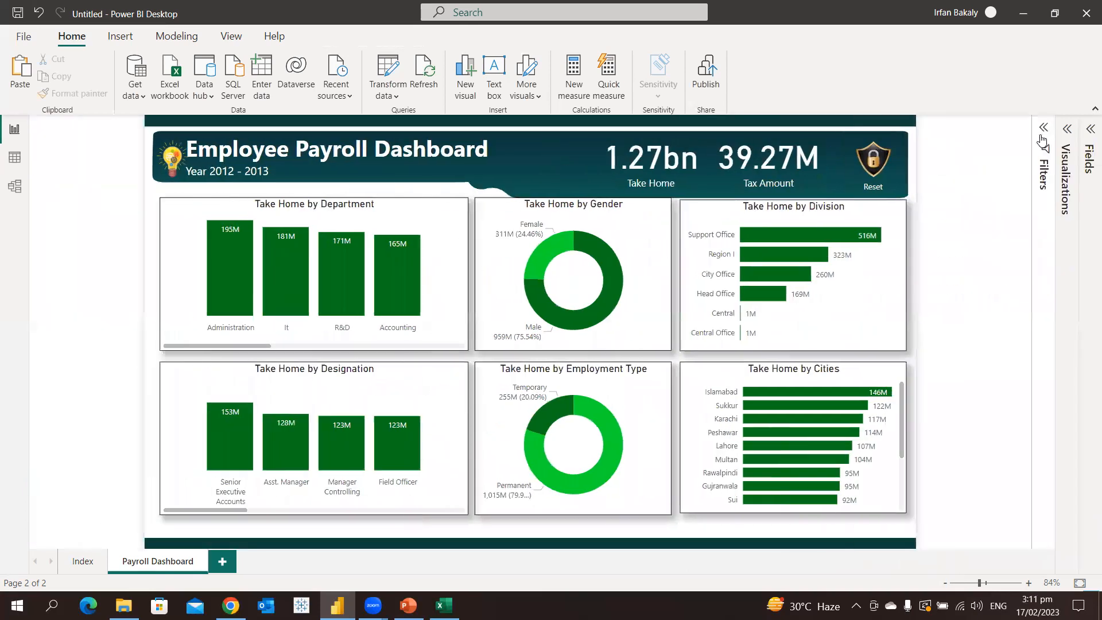
Test the dashboard's cross-highlighting by selecting the It department, clearing it, and selecting the Female slice of the gender donut.
click(285, 274)
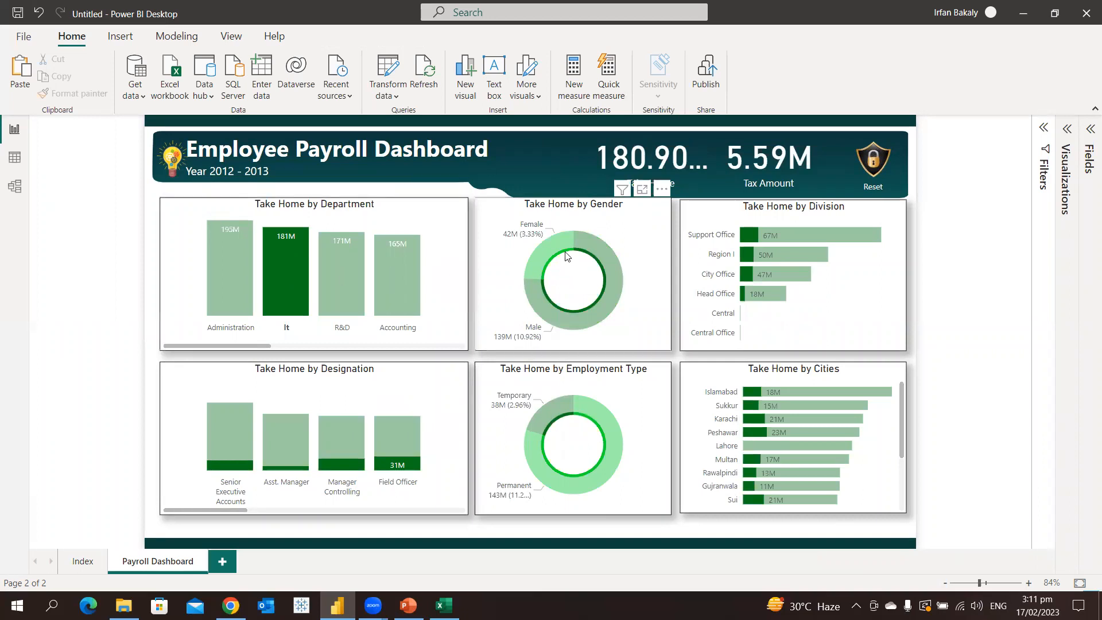
mouse_move(566, 248)
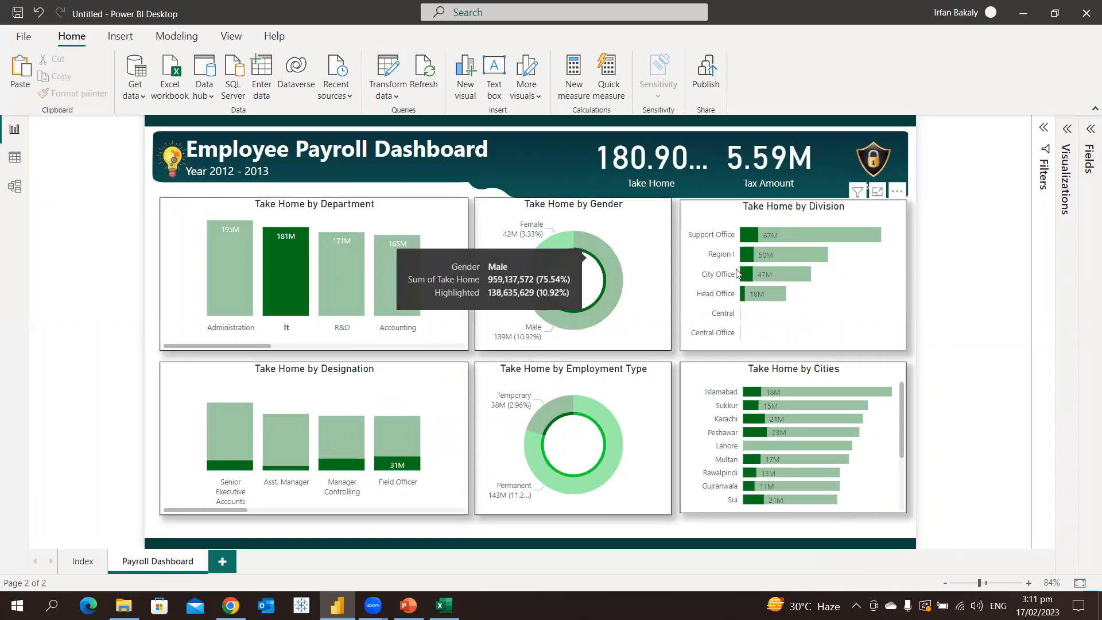
mouse_move(774, 237)
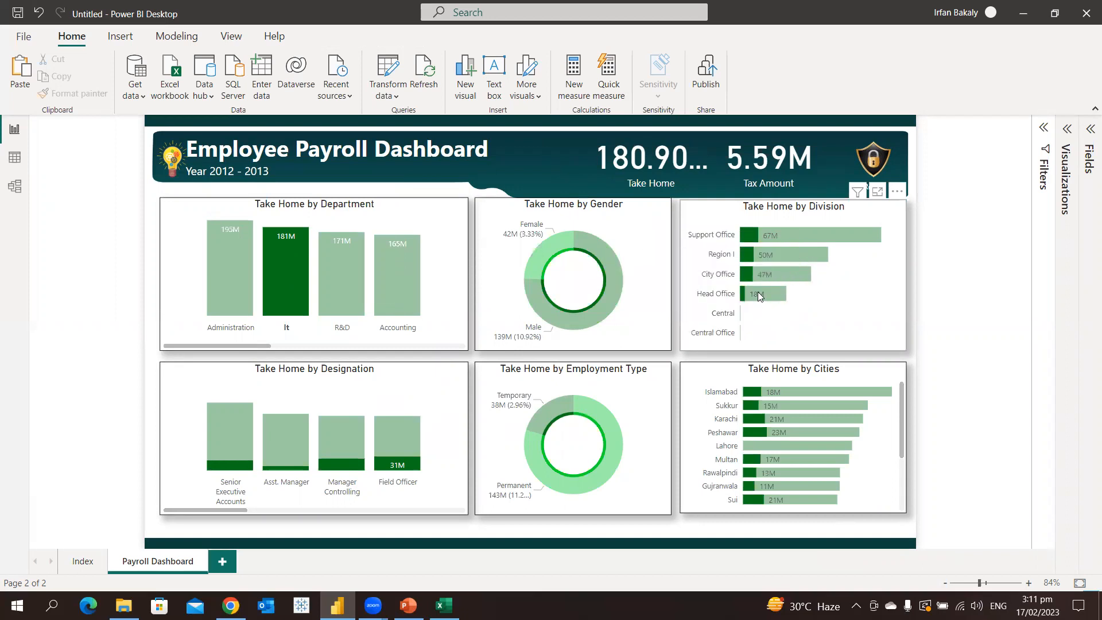
mouse_move(759, 295)
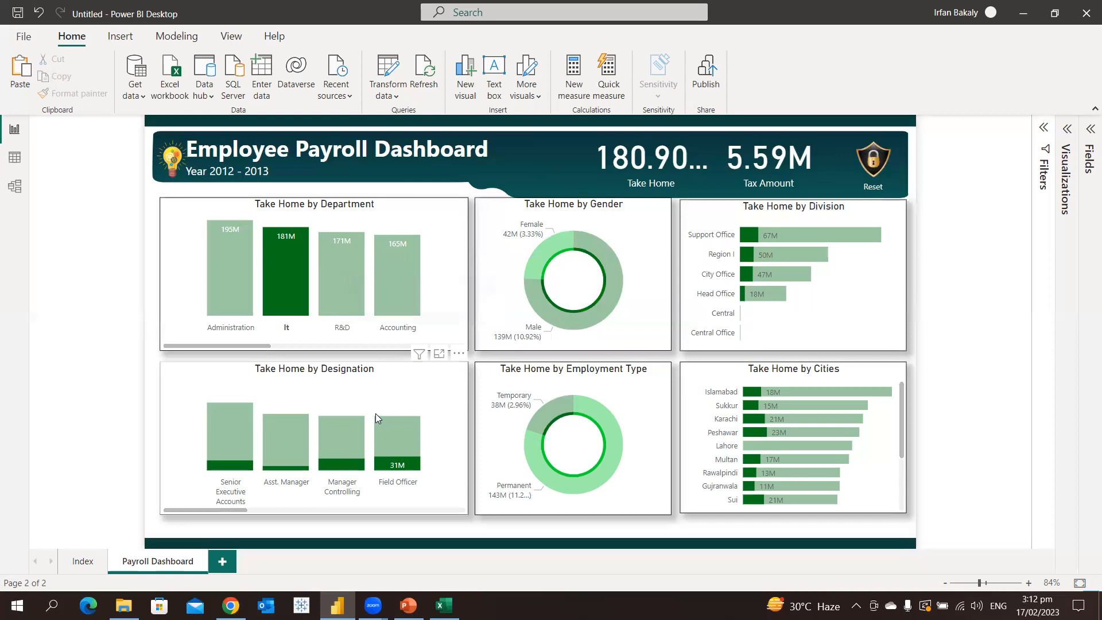
click(295, 290)
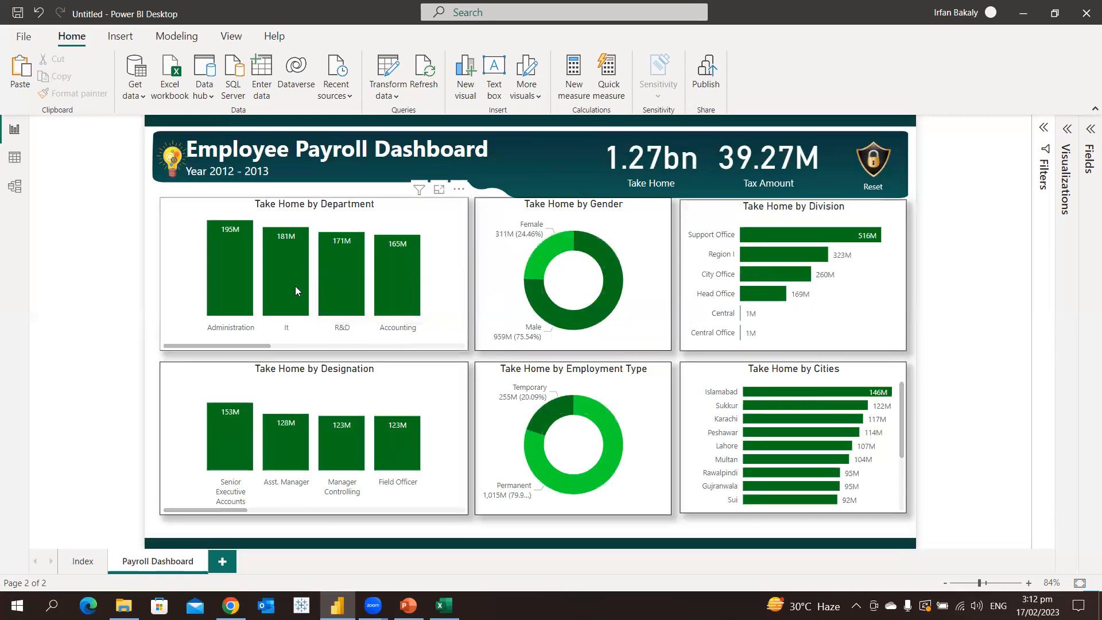
click(547, 252)
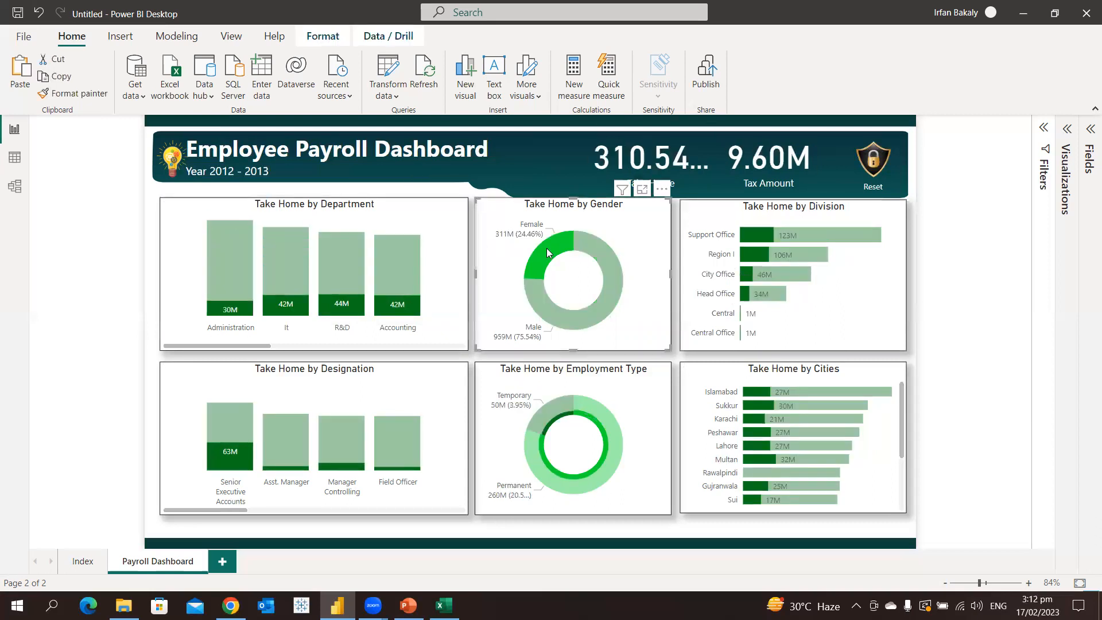
Test cross-highlighting with the Male slice and the Region I and Support Office bars, clearing Support Office before selecting Region I again.
click(606, 251)
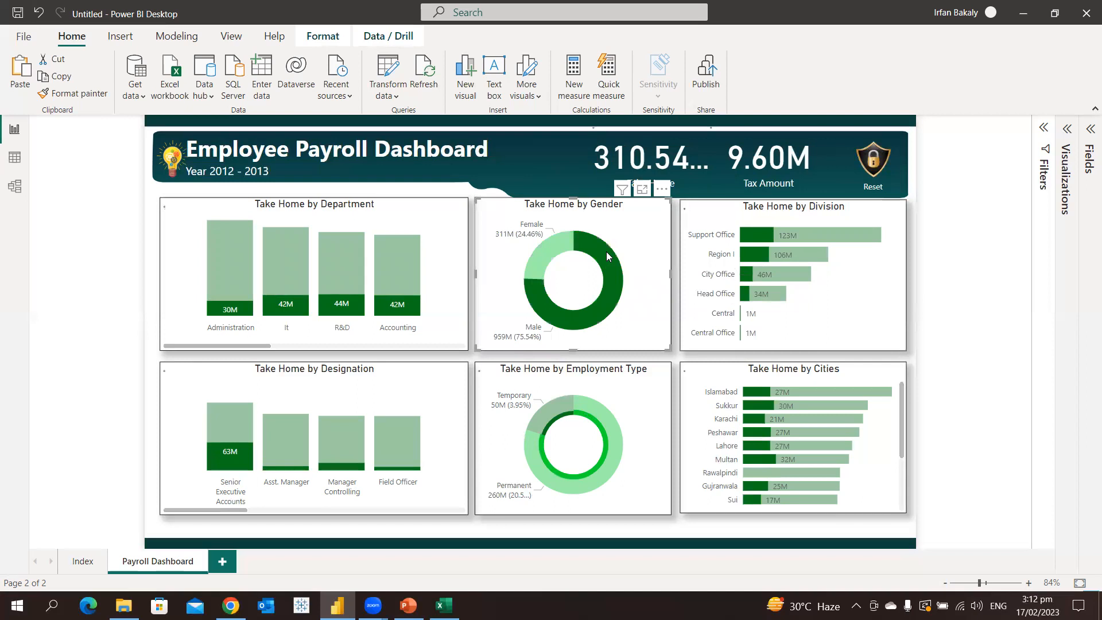
click(788, 257)
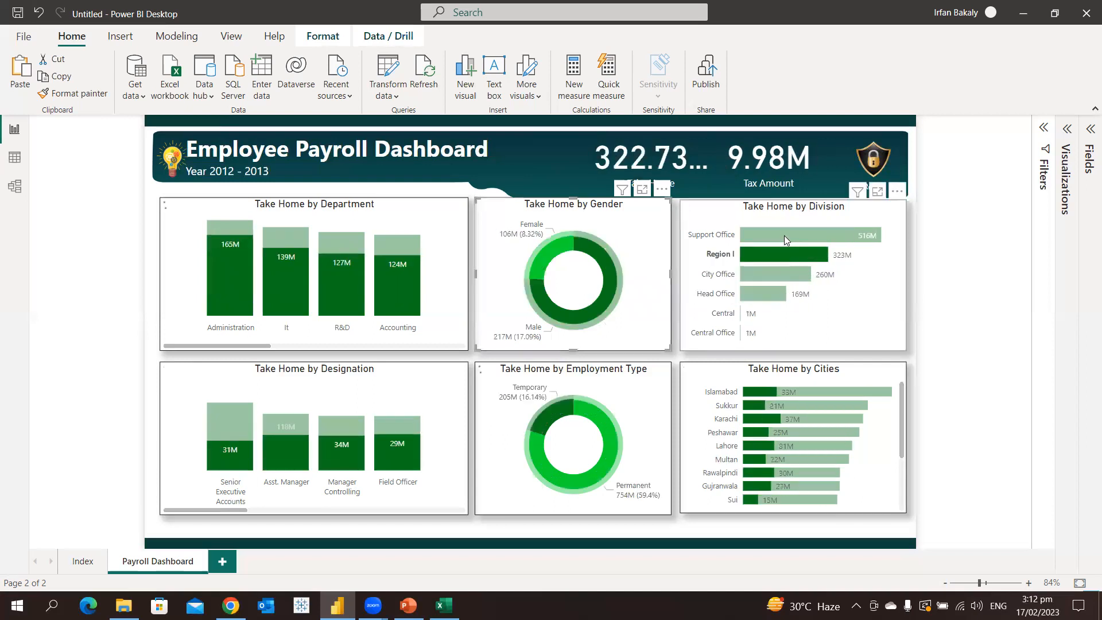
click(784, 238)
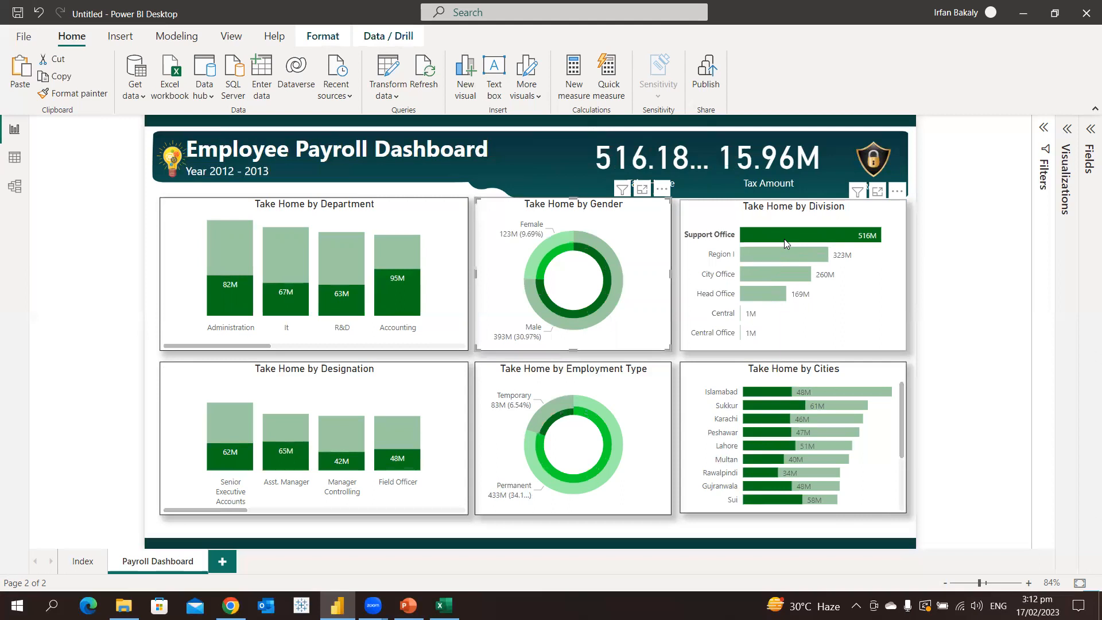
mouse_move(788, 239)
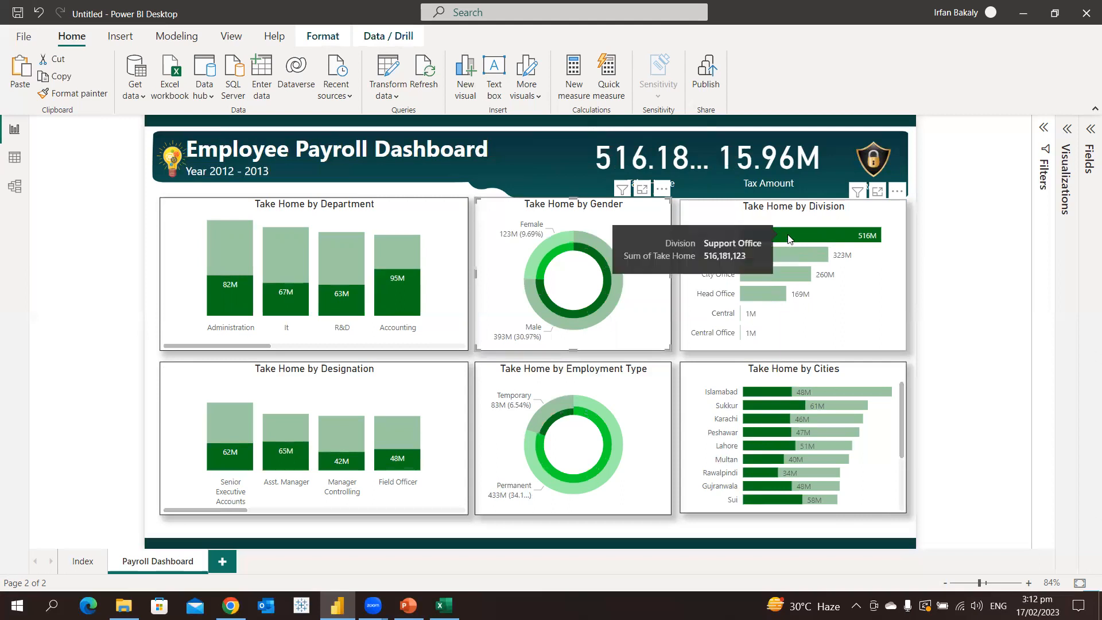
click(788, 239)
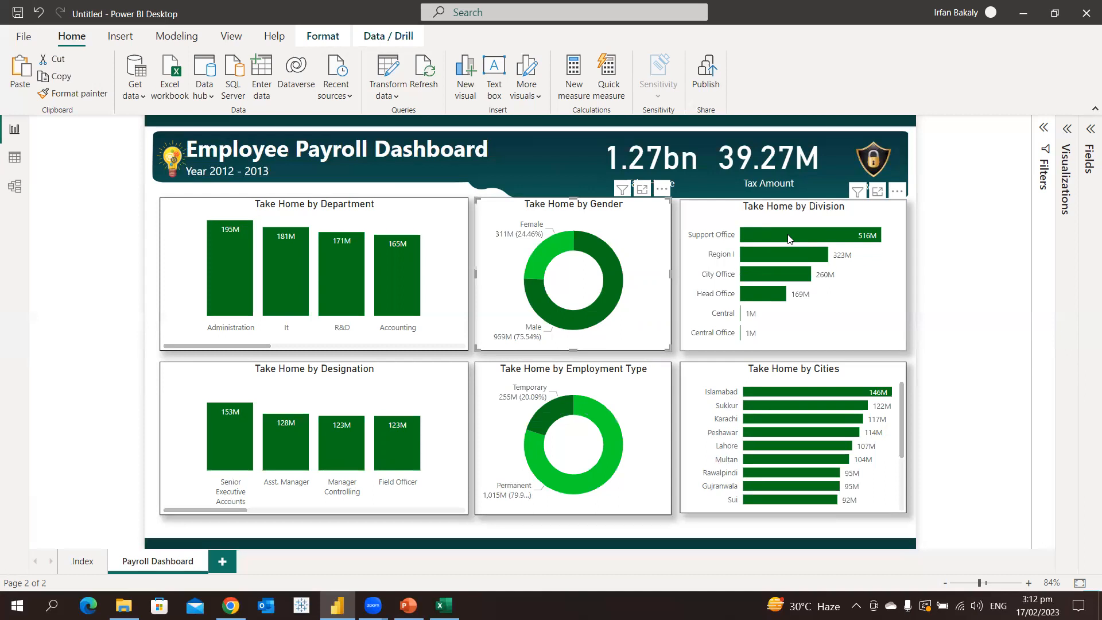
click(776, 262)
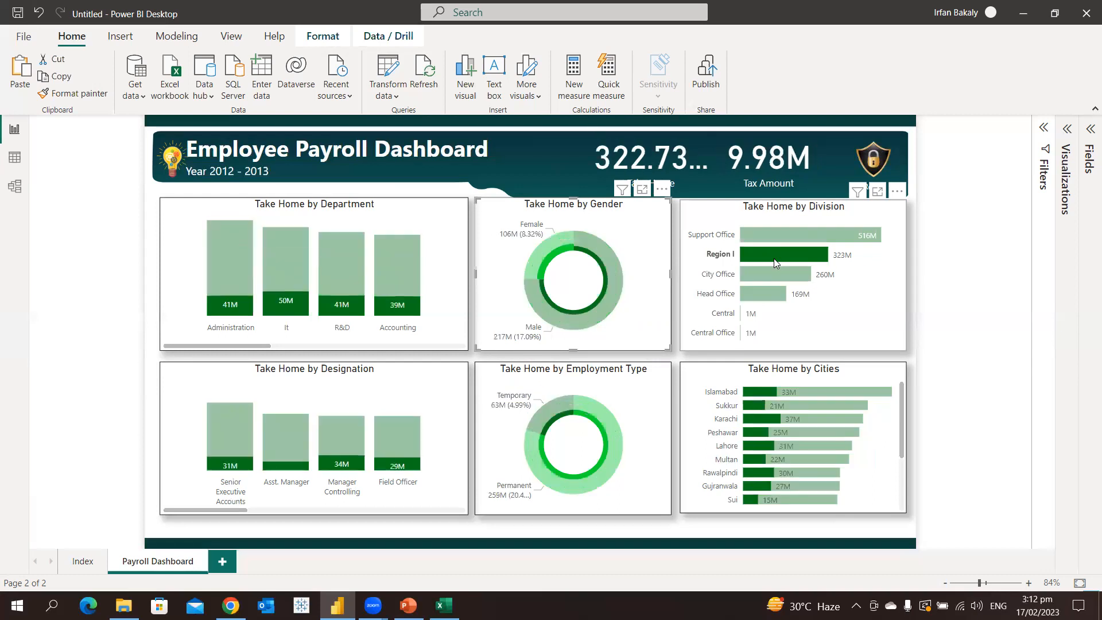
Set the callout value font size of the Take Home and Tax Amount cards to 40 and clear the Region I highlight.
click(652, 168)
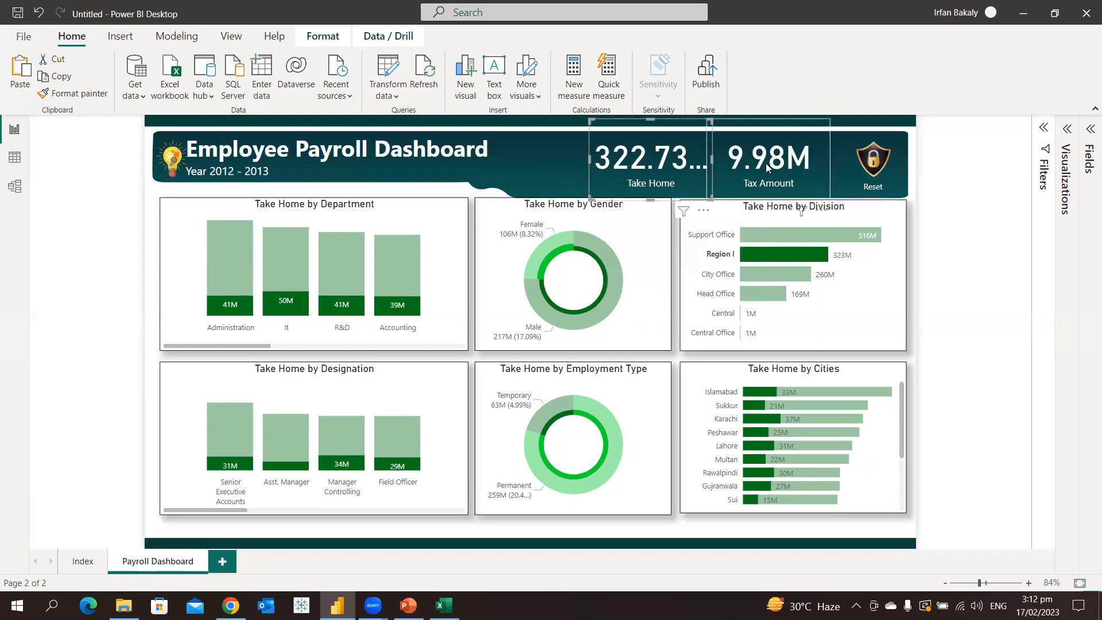
click(1068, 130)
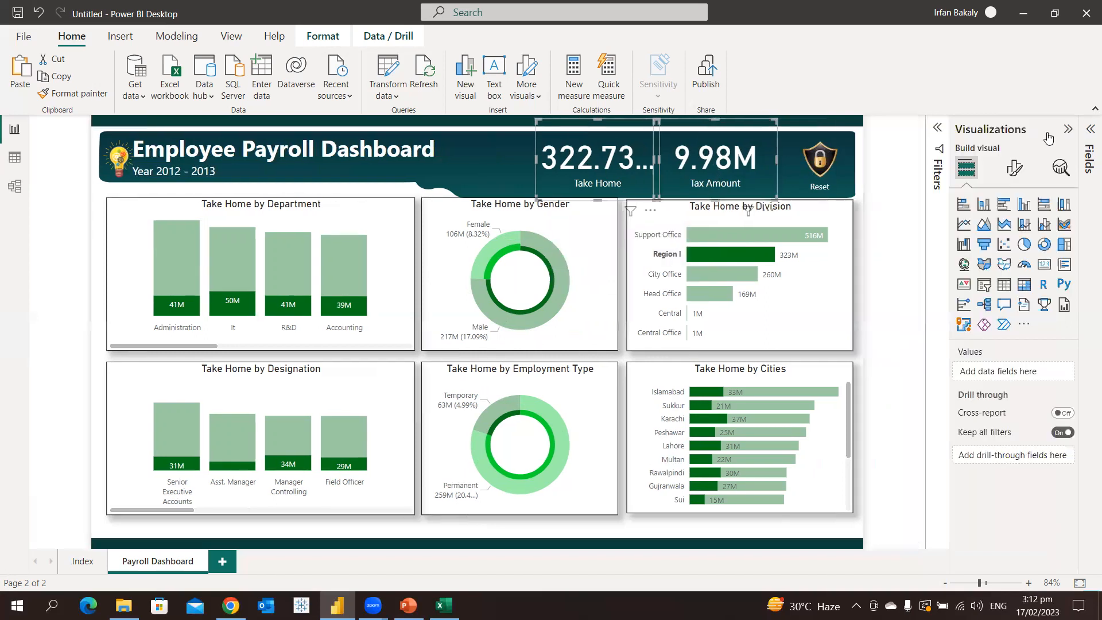
click(1016, 168)
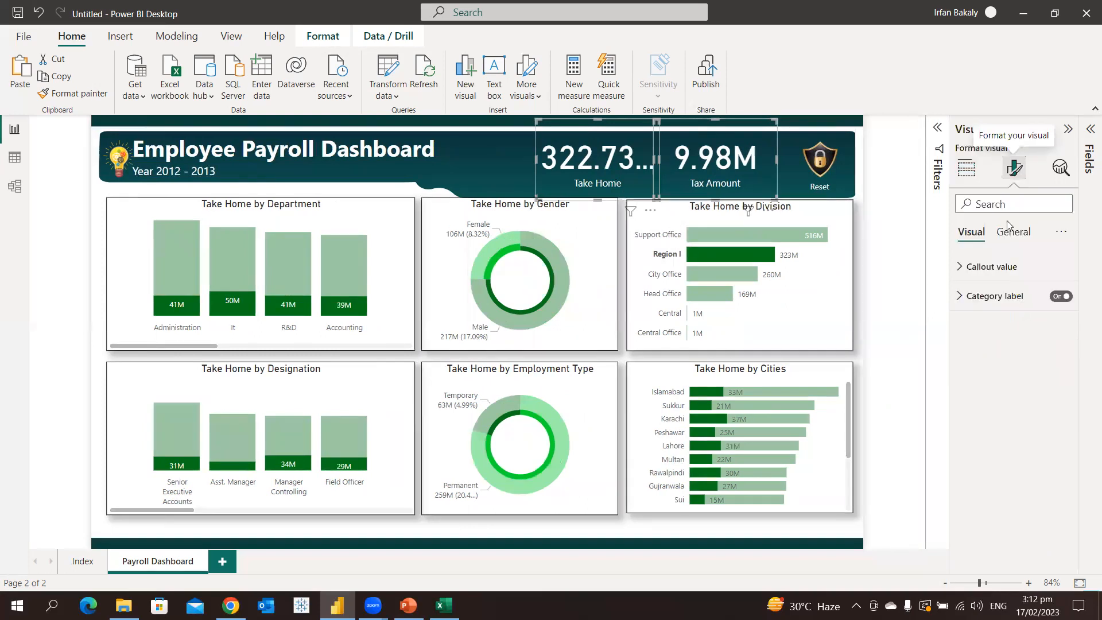
click(979, 267)
click(1035, 310)
text(40)
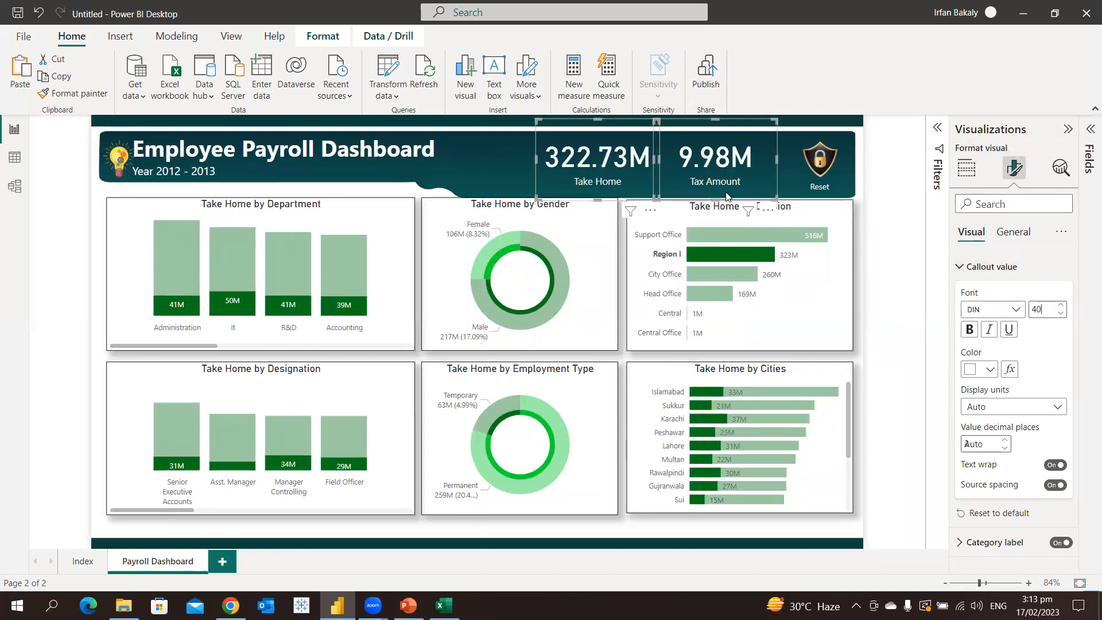
click(720, 257)
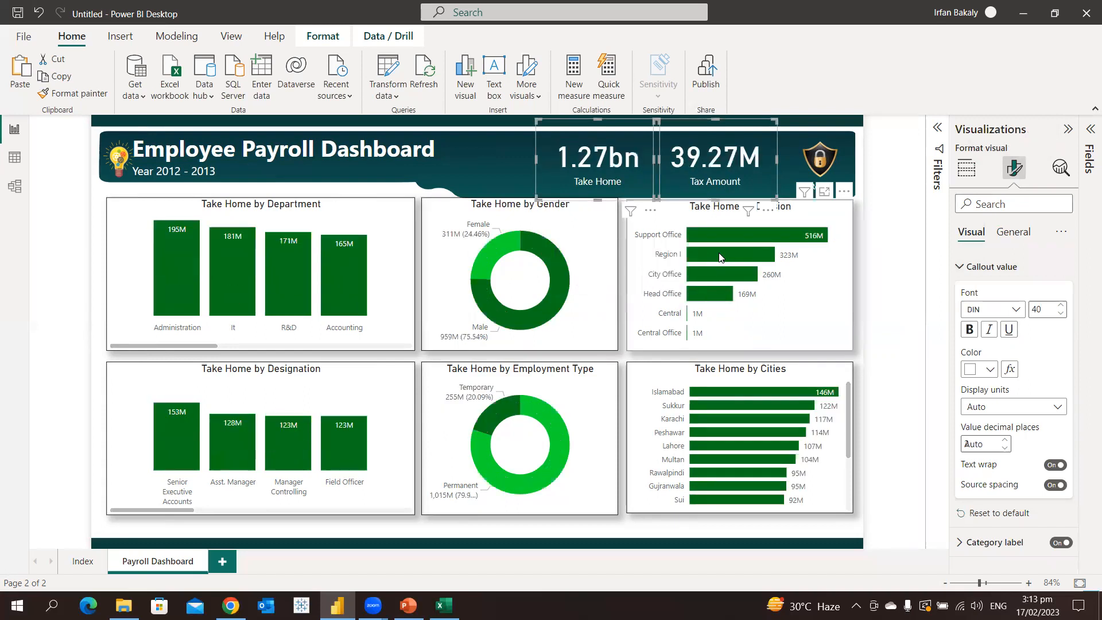
click(497, 167)
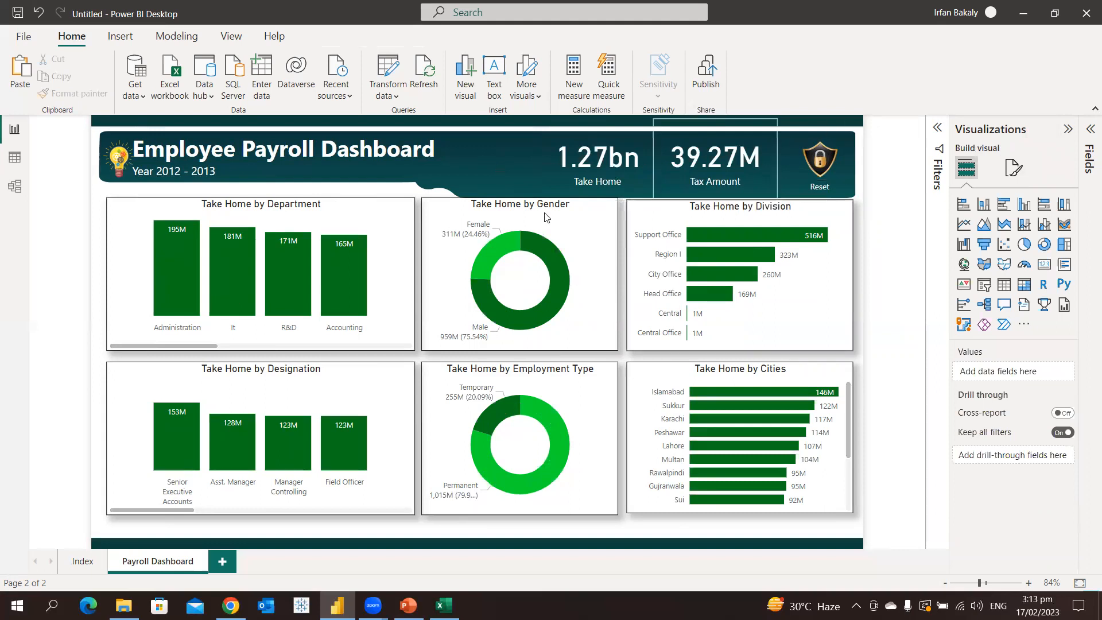
Switch the data labels of the Department and Designation column charts off and back on, and clear the chart selection.
click(385, 220)
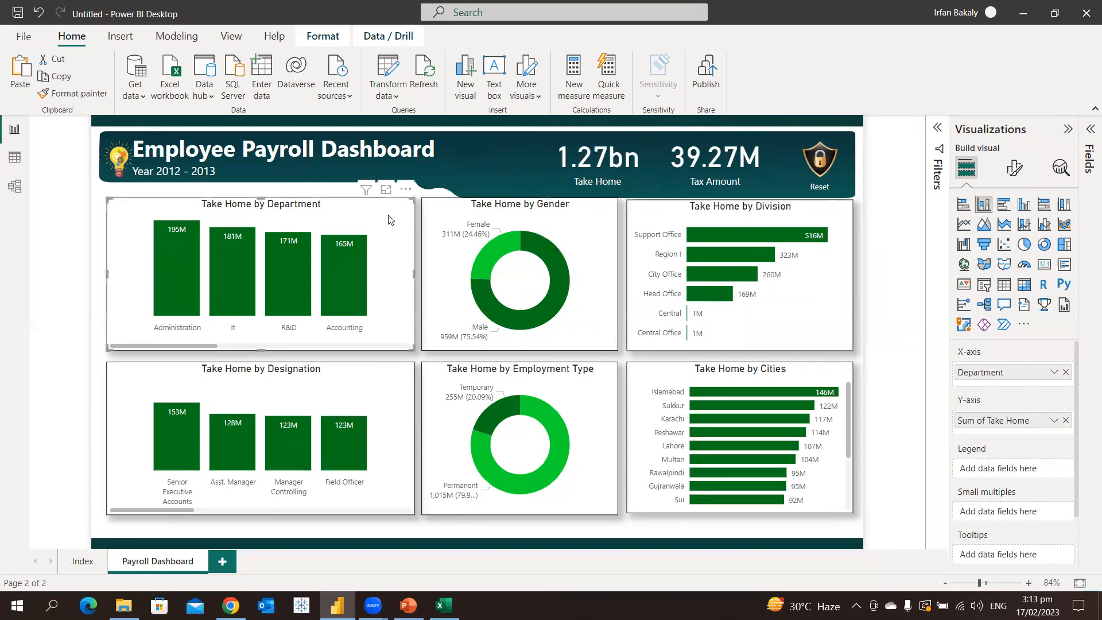
click(1016, 172)
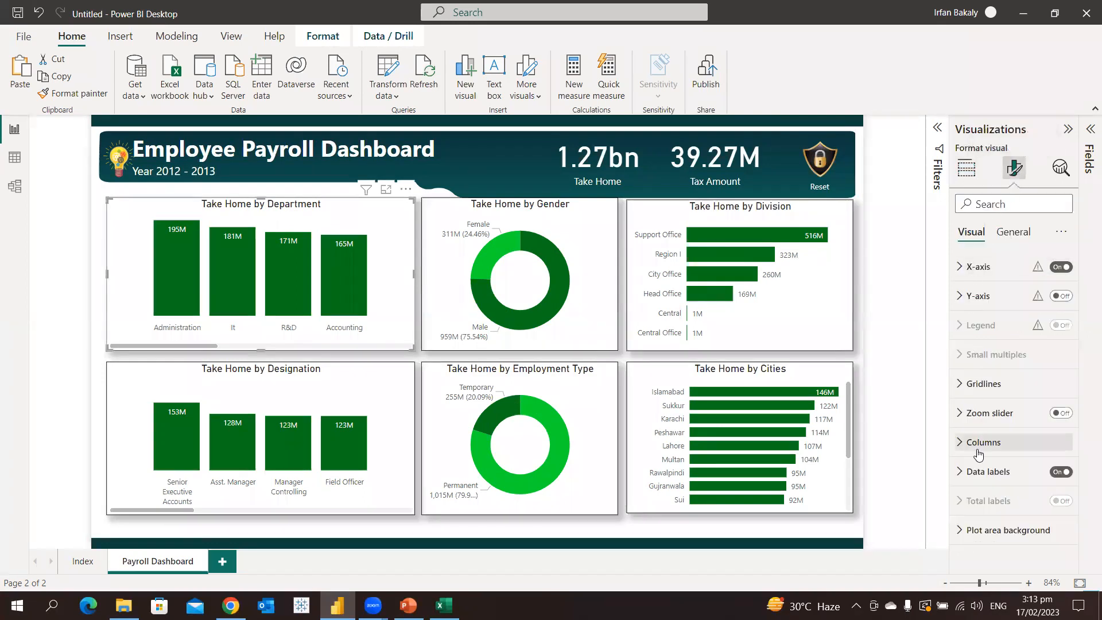
ctrl+click(401, 392)
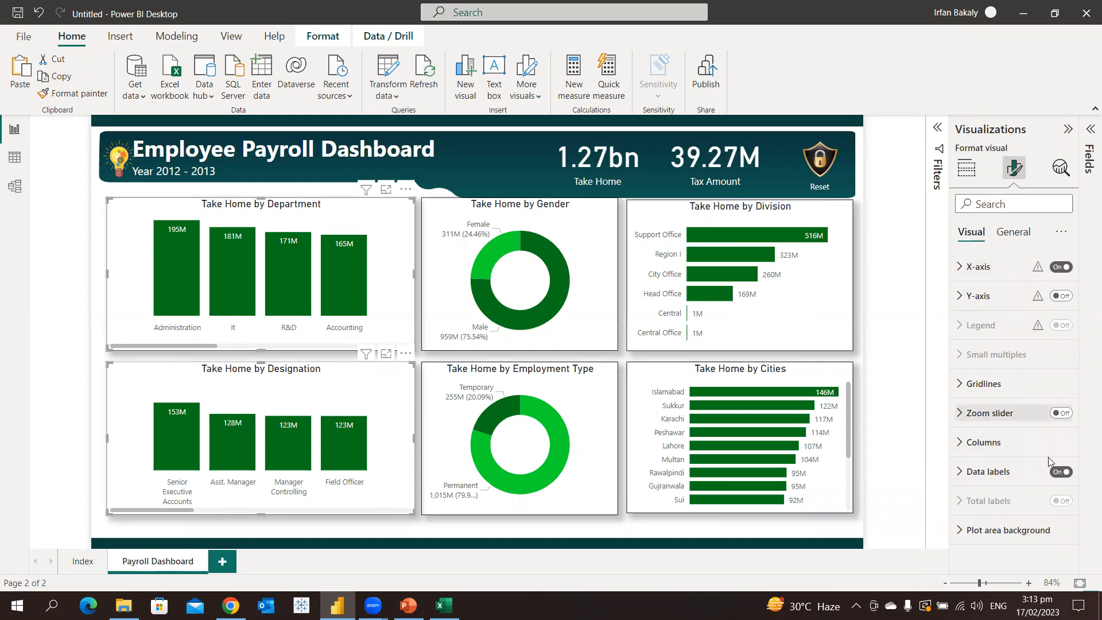
click(1061, 473)
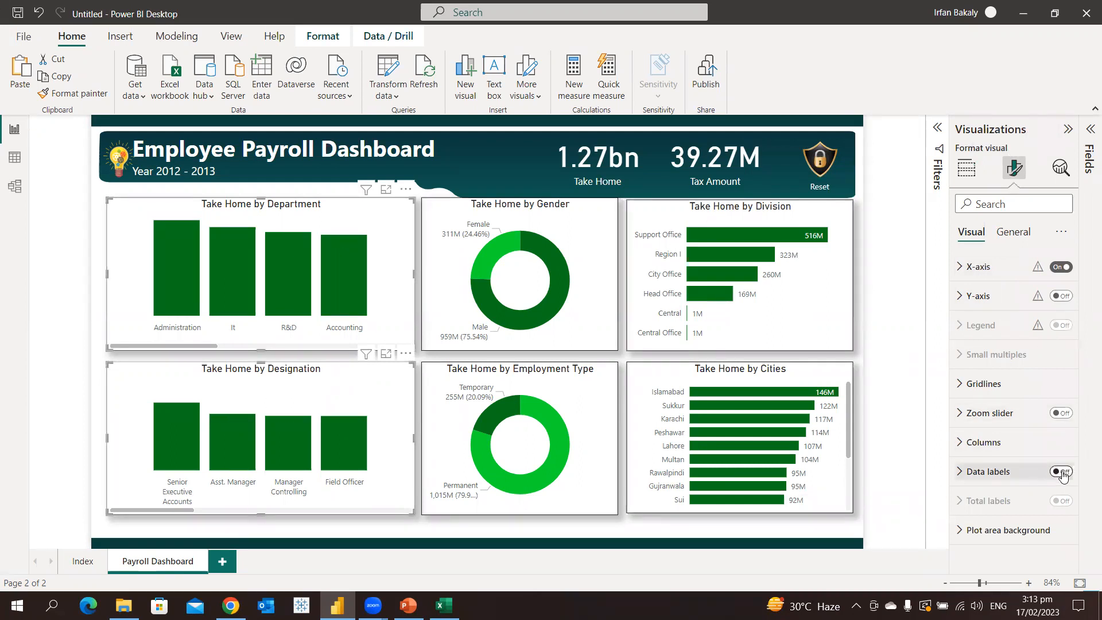
click(1063, 473)
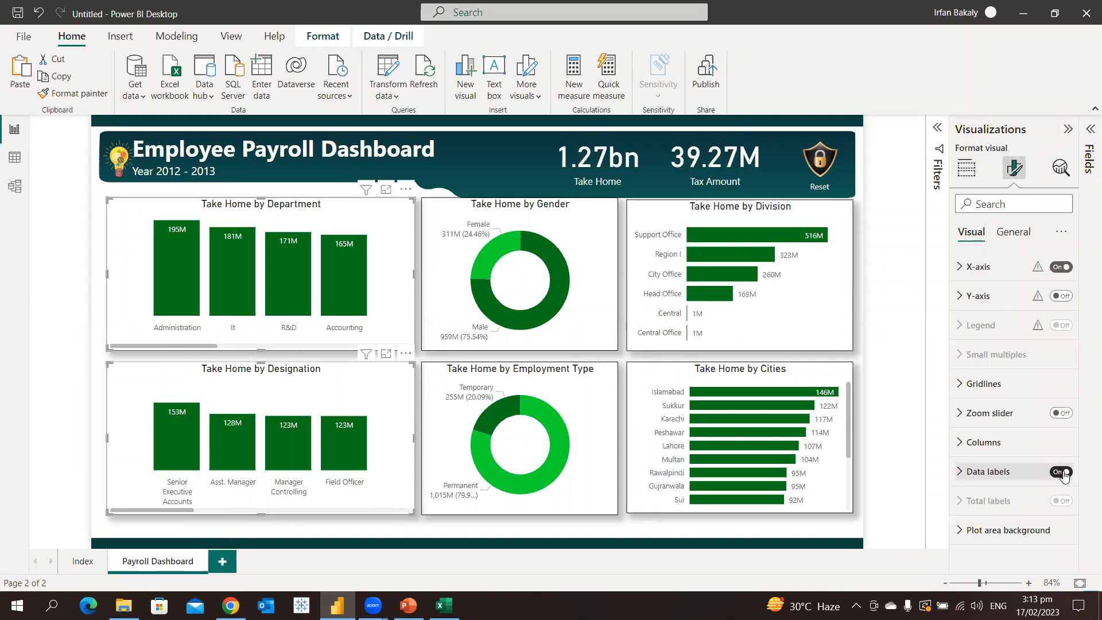
ctrl+click(590, 236)
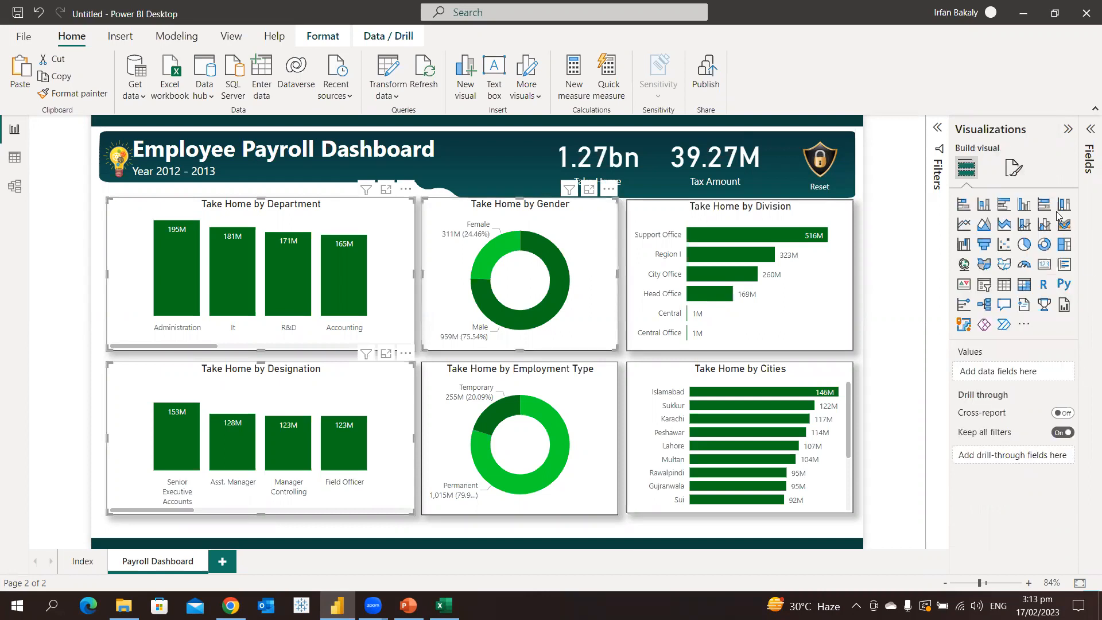
click(1015, 168)
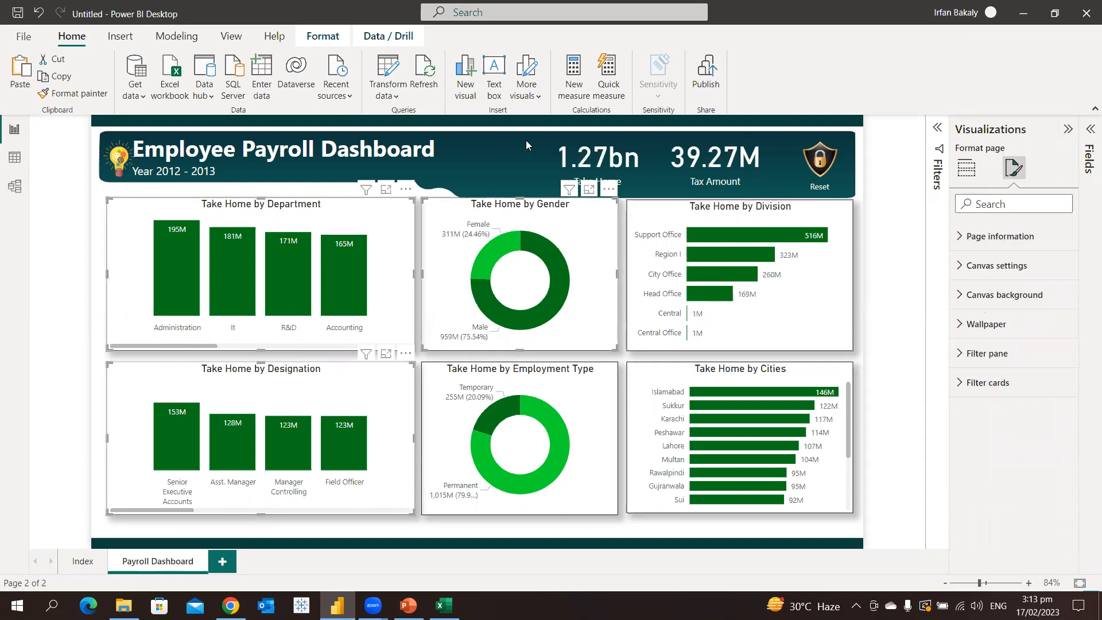
click(490, 172)
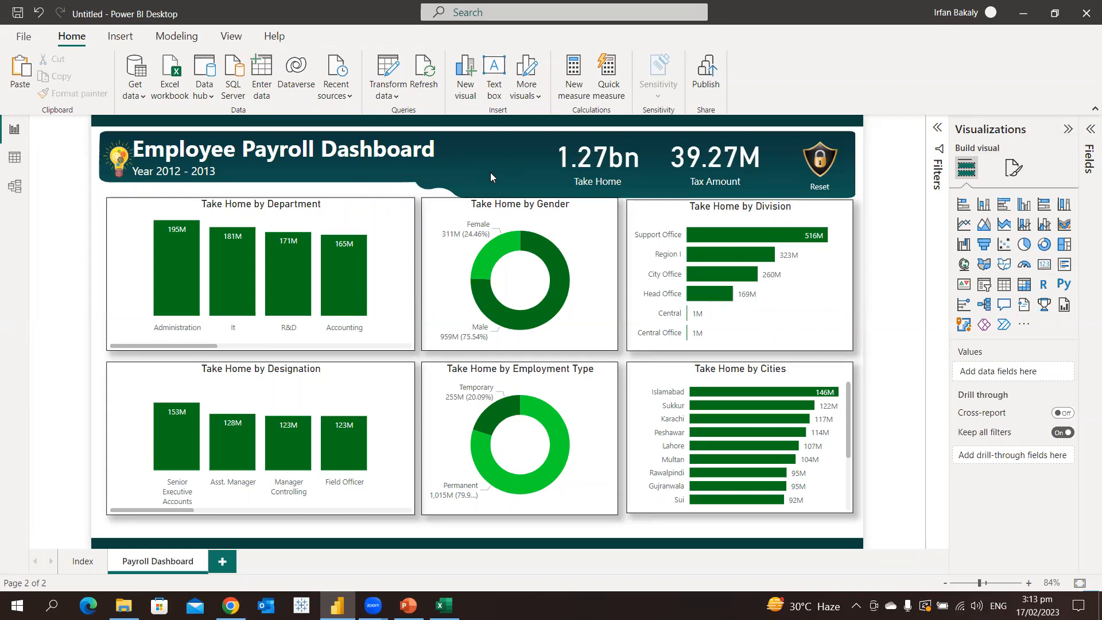
Move the Take Home by Division chart slightly up and to the right, out of line with its row.
click(405, 215)
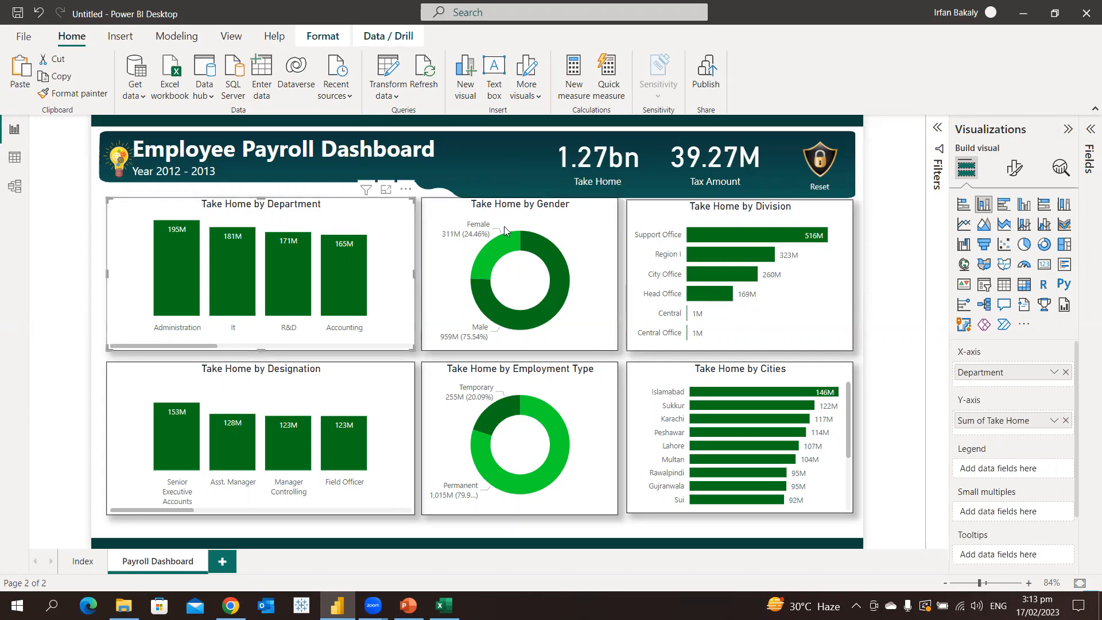
drag(643, 213, 642, 204)
click(368, 225)
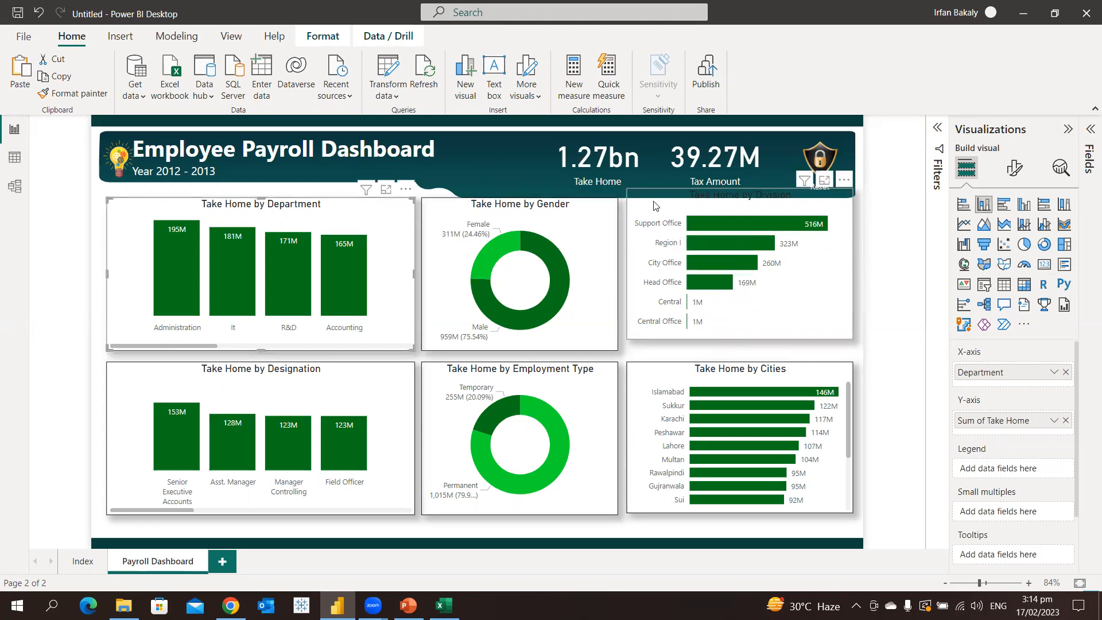
drag(655, 201, 665, 203)
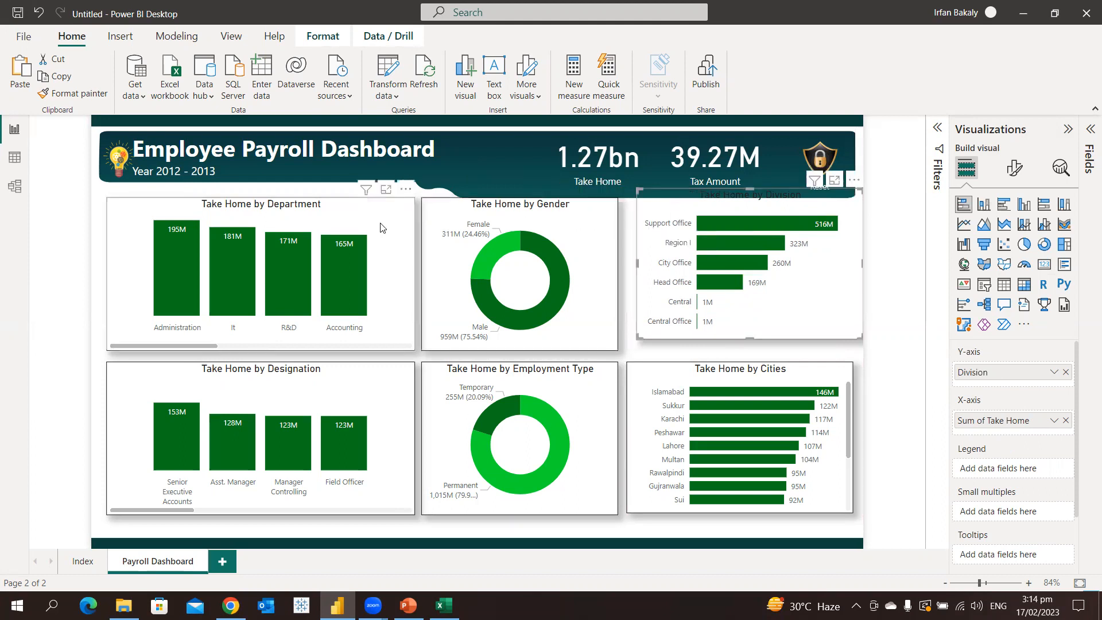
Align the Department, Gender and Division charts to their bottom edges and distribute them horizontally.
click(410, 220)
ctrl+click(438, 210)
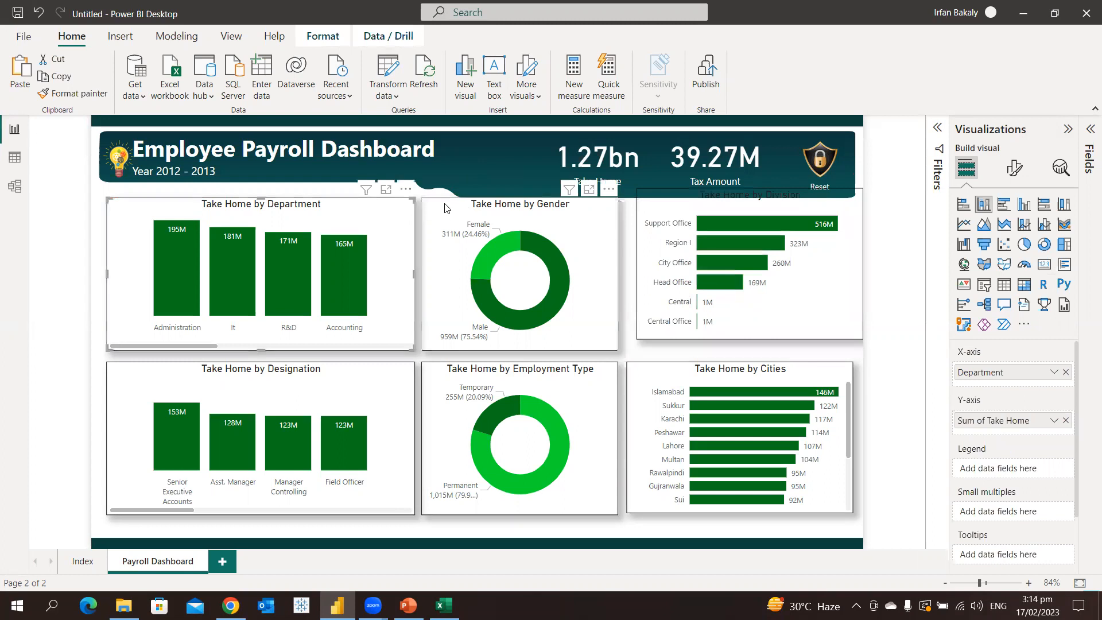
ctrl+click(649, 207)
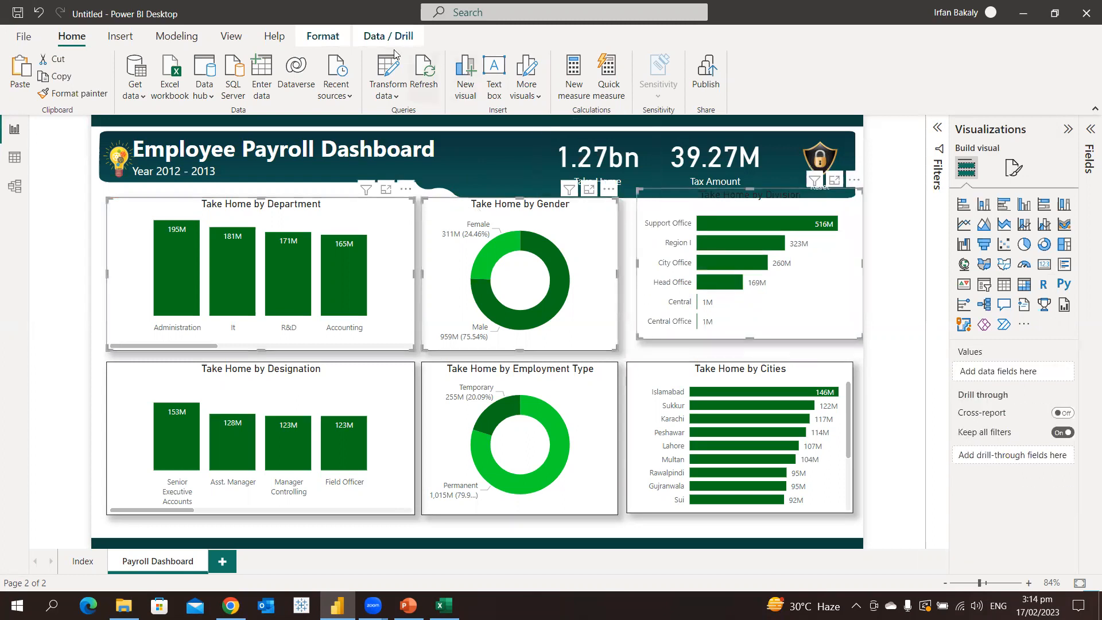
click(323, 40)
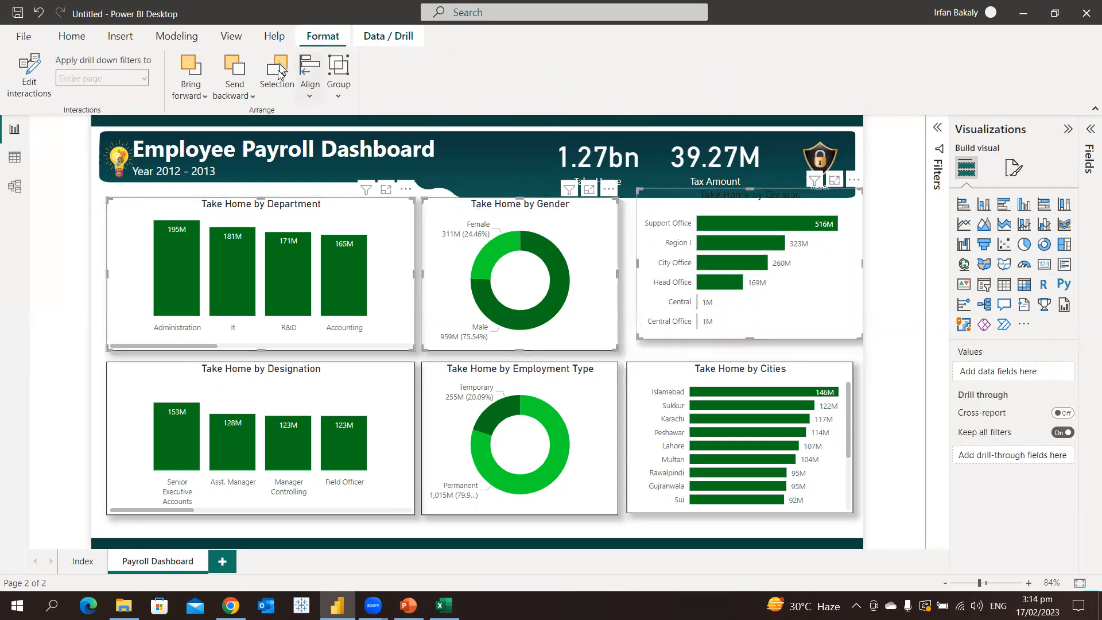
click(309, 100)
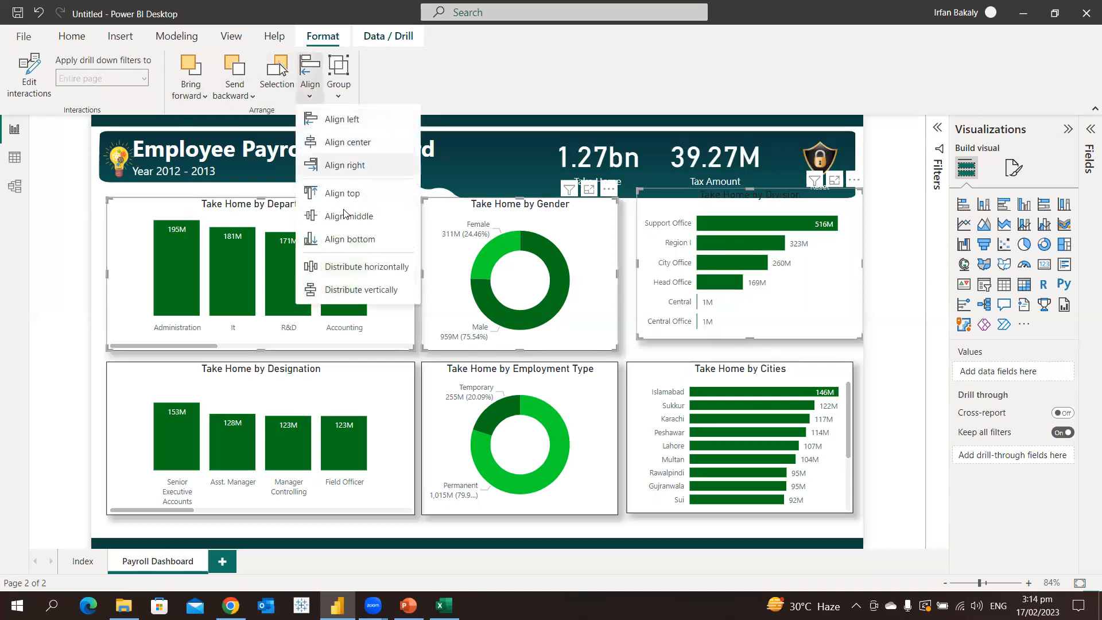
click(347, 239)
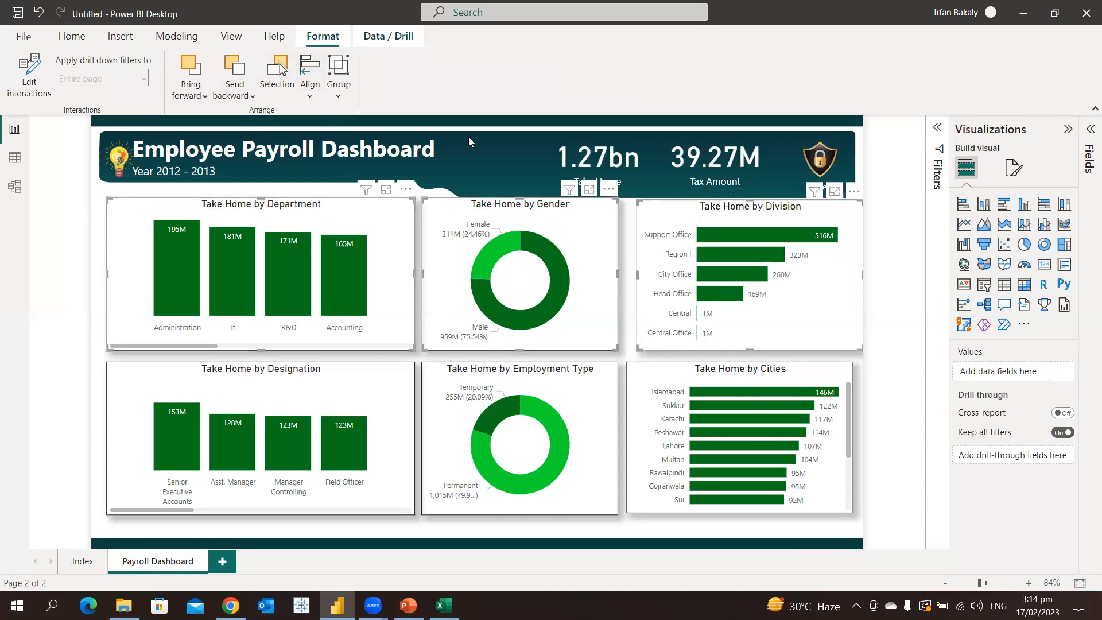
click(310, 97)
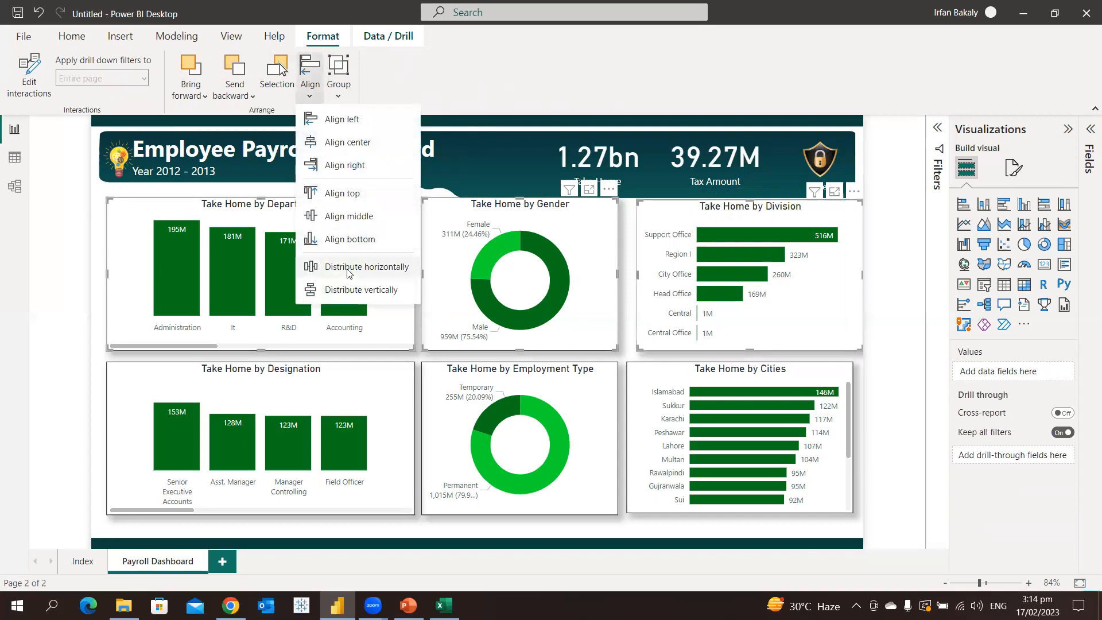
click(348, 267)
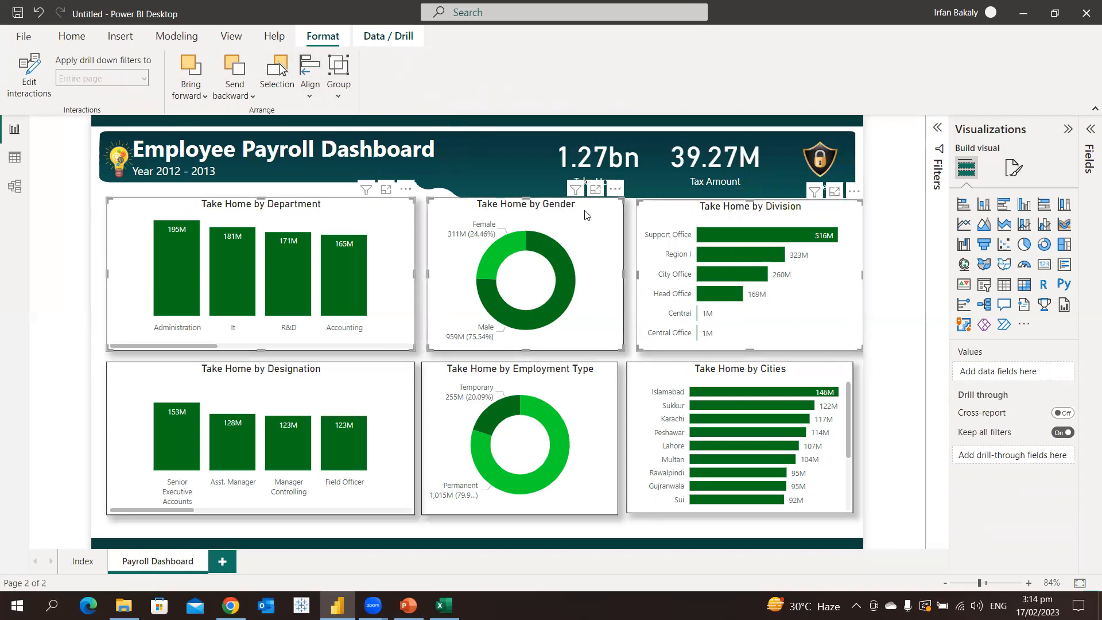
Shift the upper row of charts slightly left and line up the Designation and Cities charts beneath Department and Division.
drag(585, 211, 581, 211)
key(Left)
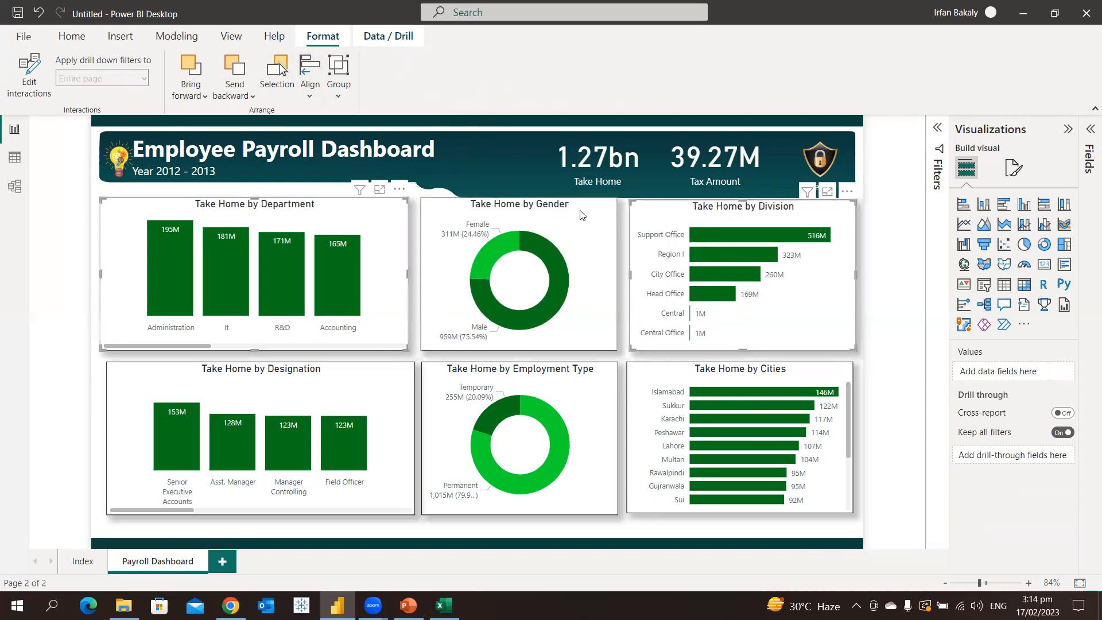
click(581, 214)
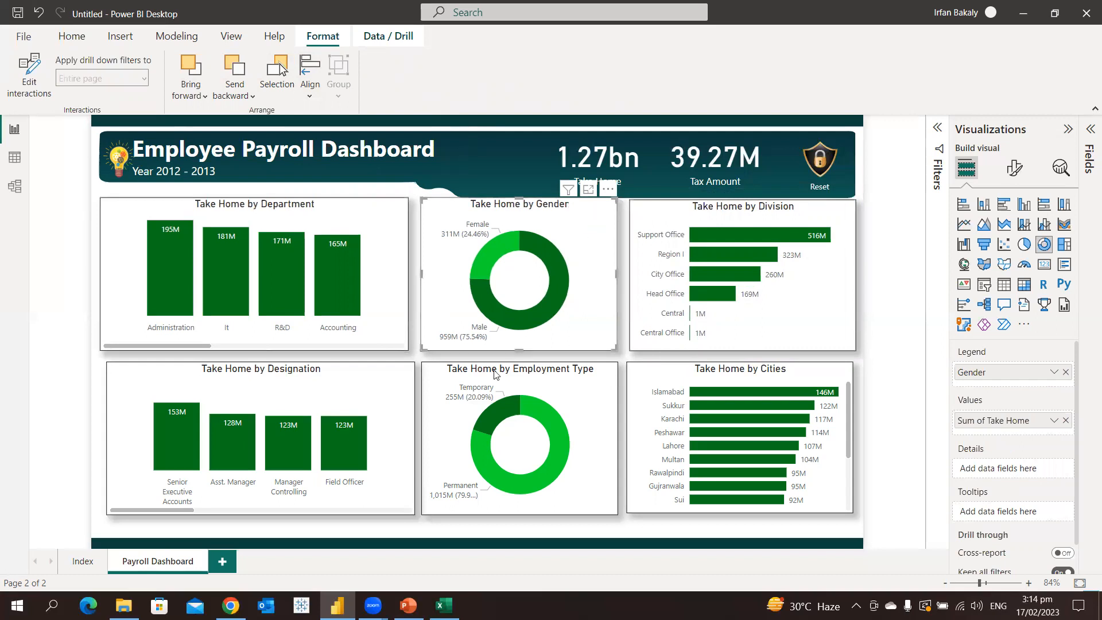
click(406, 382)
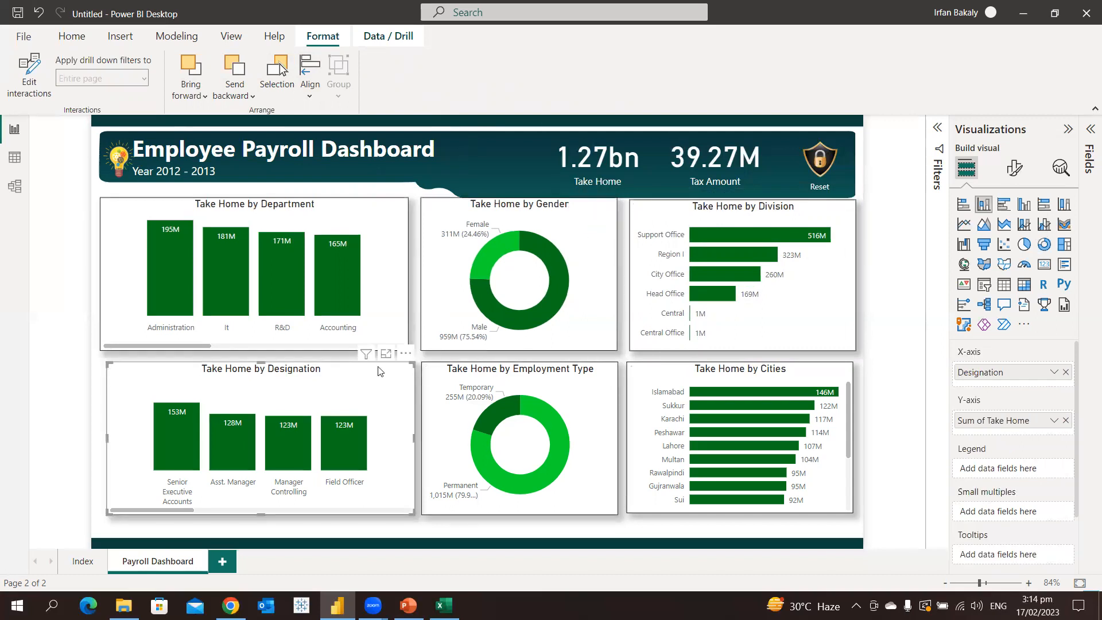
mouse_move(382, 380)
mouse_down()
mouse_move(368, 384)
mouse_move(376, 391)
mouse_up()
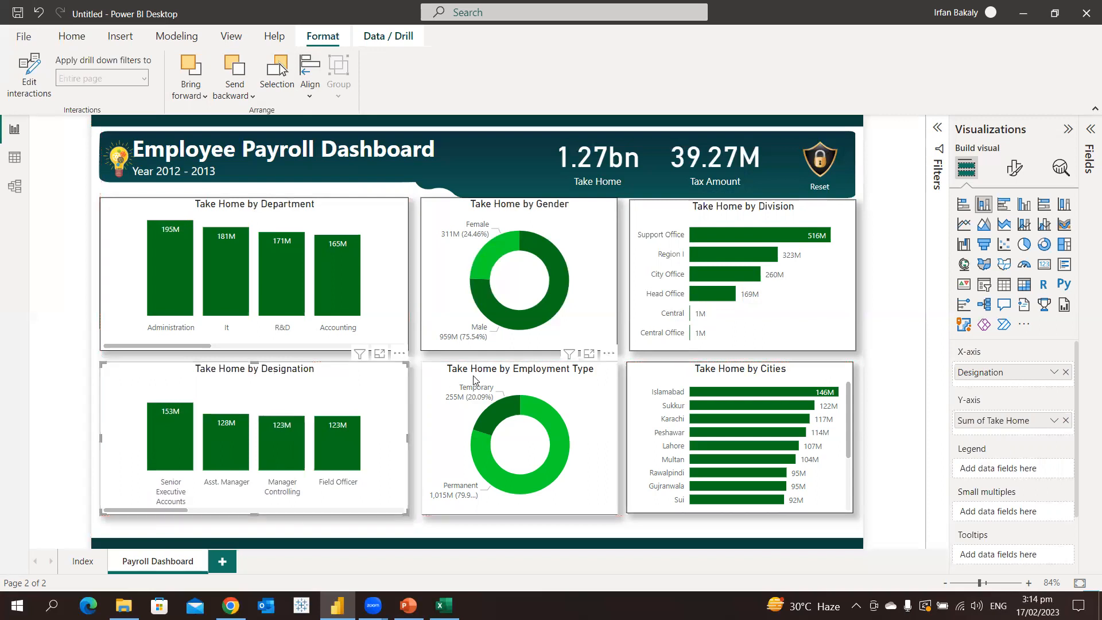
drag(650, 384, 653, 384)
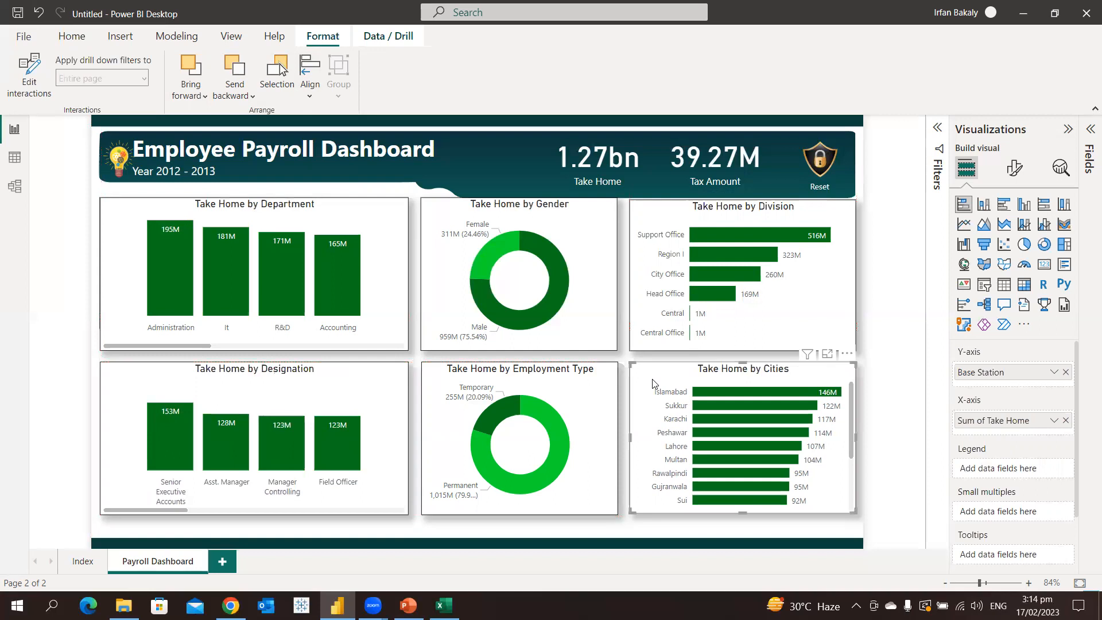
Nudge the Division and Cities charts together slightly left to adjust the column gap, deselect them and expand the Fields pane.
ctrl+click(643, 217)
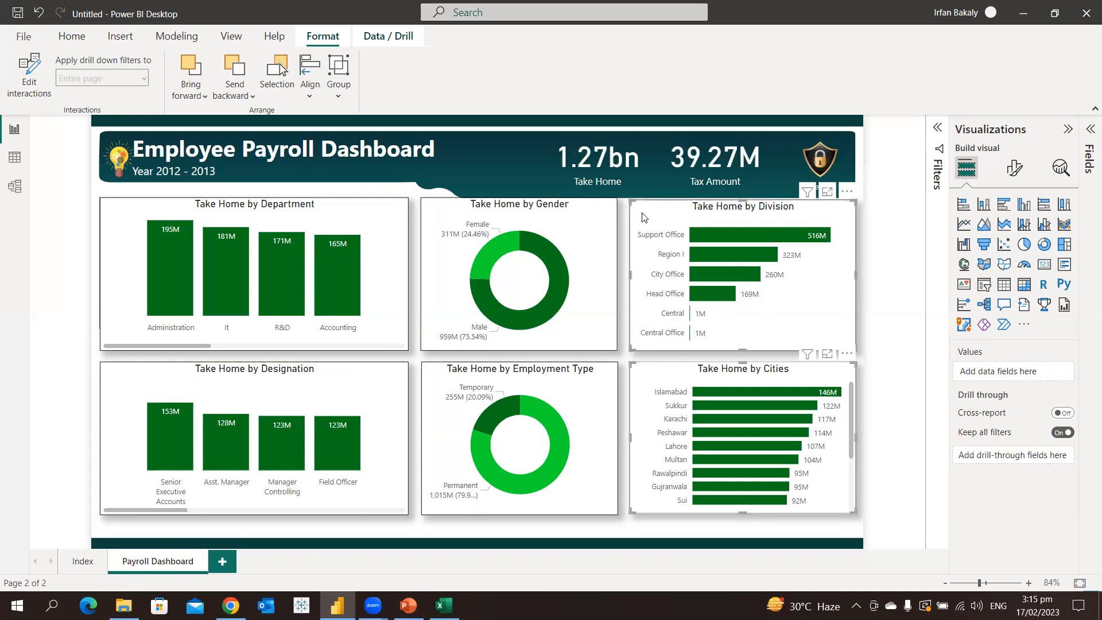
key(Left)
key(Left)
key(Left)
key(Left)
key(Left)
key(Left)
key(Left)
key(Left)
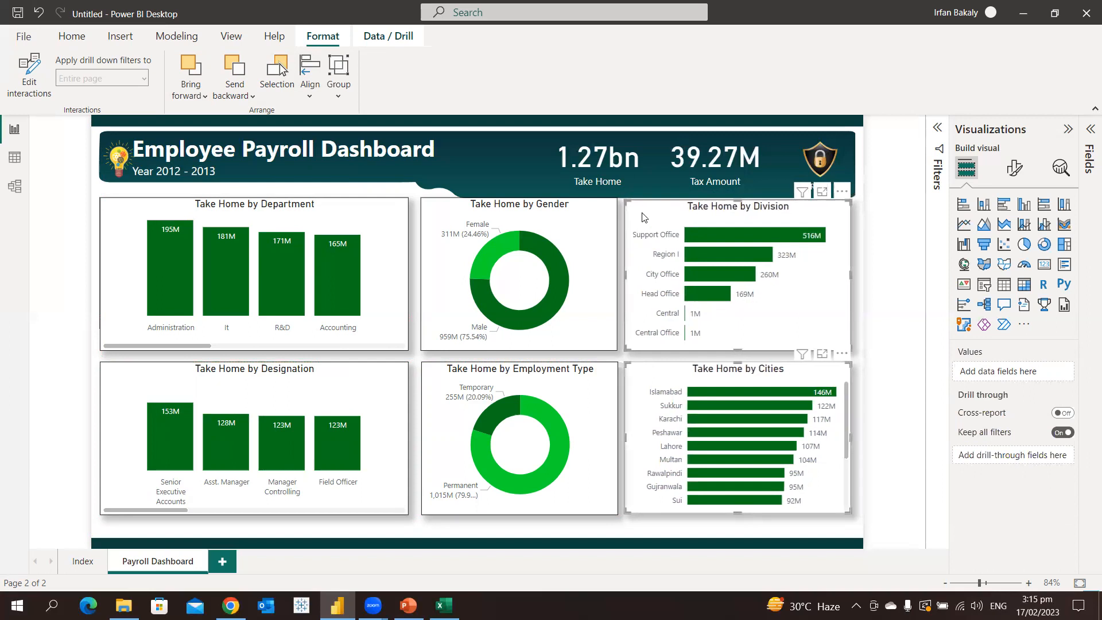
key(Right)
key(Right)
key(Right)
key(Right)
key(Right)
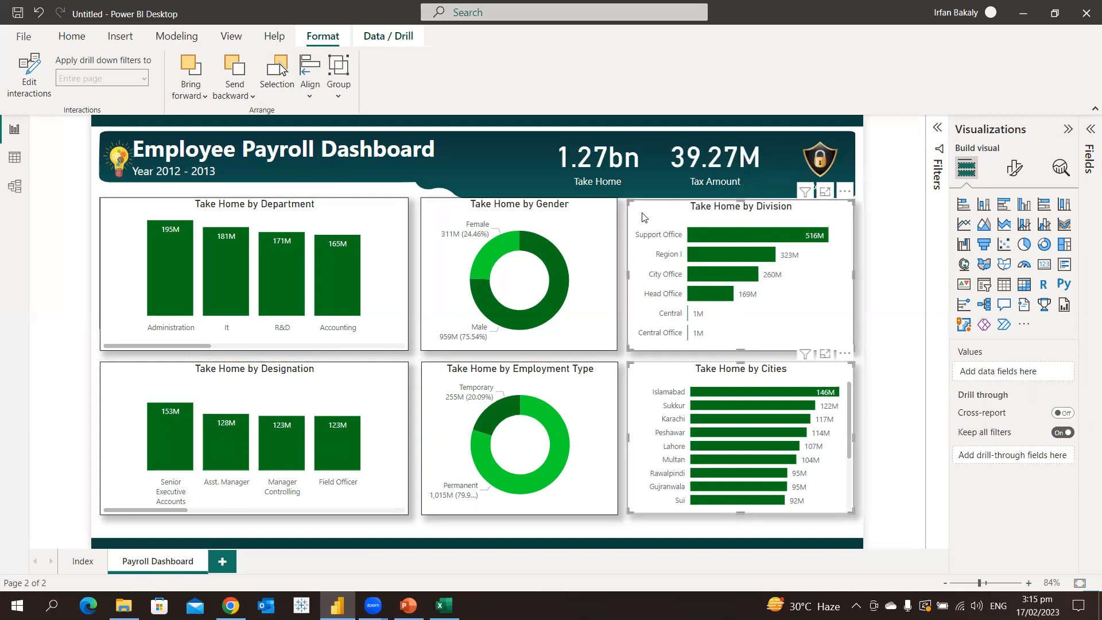
click(492, 138)
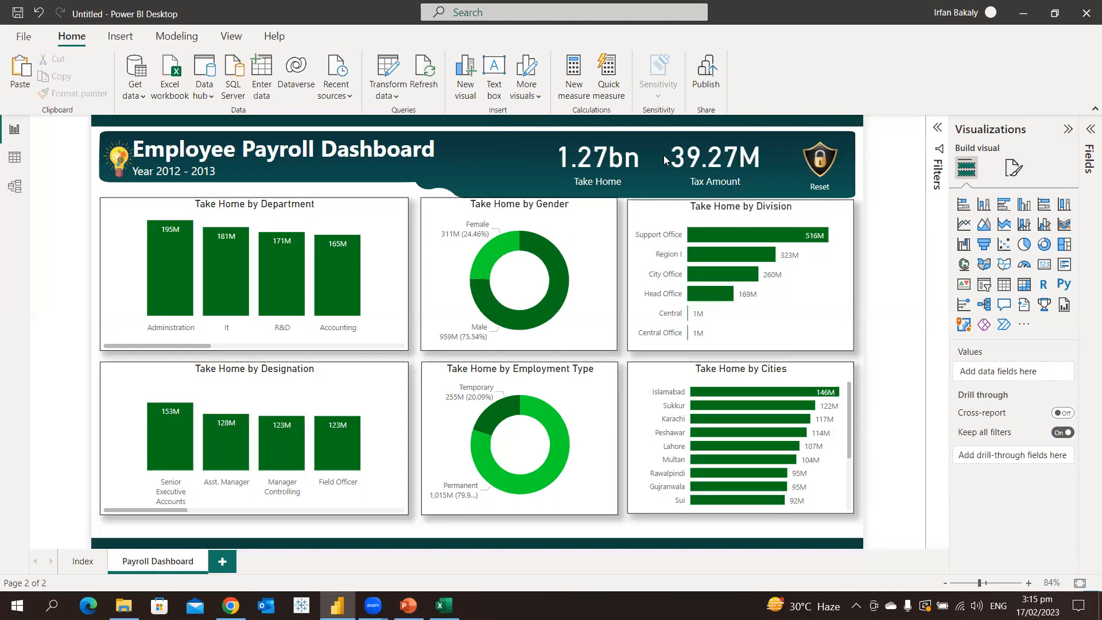
click(1090, 133)
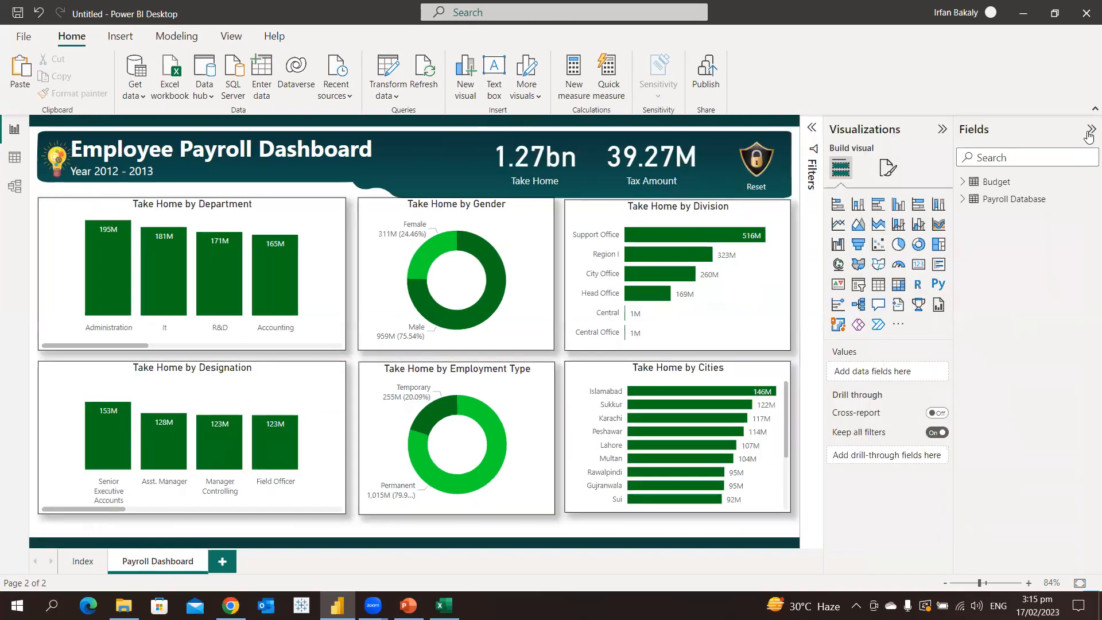